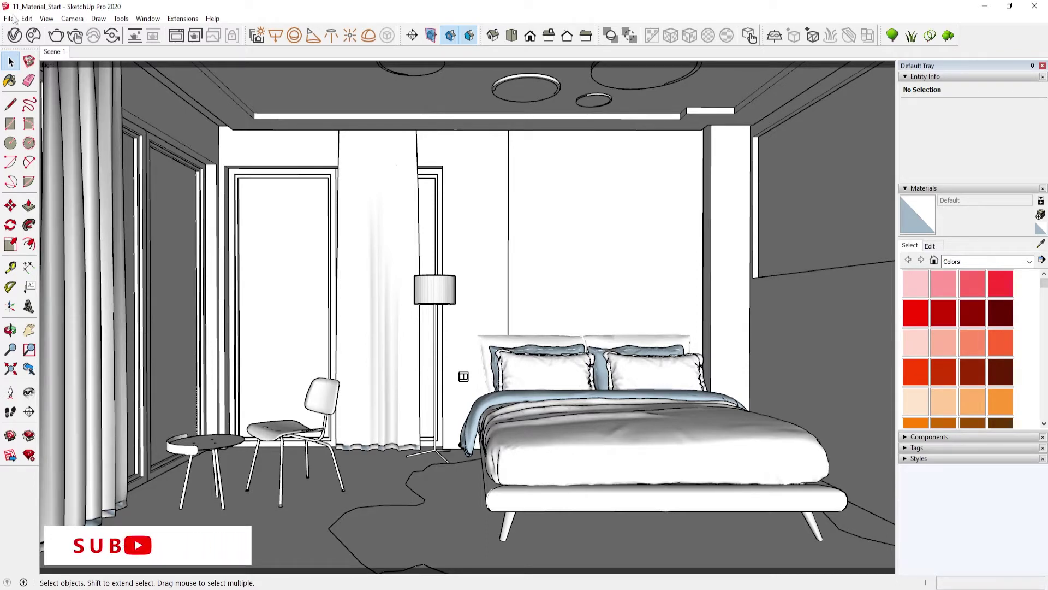
Open the V-Ray Asset Editor and add a new Generic material.
{"action": "left_click", "coordinate": [14, 35]}
{"action": "left_click_drag", "start_coordinate": [87, 80], "coordinate": [265, 84]}
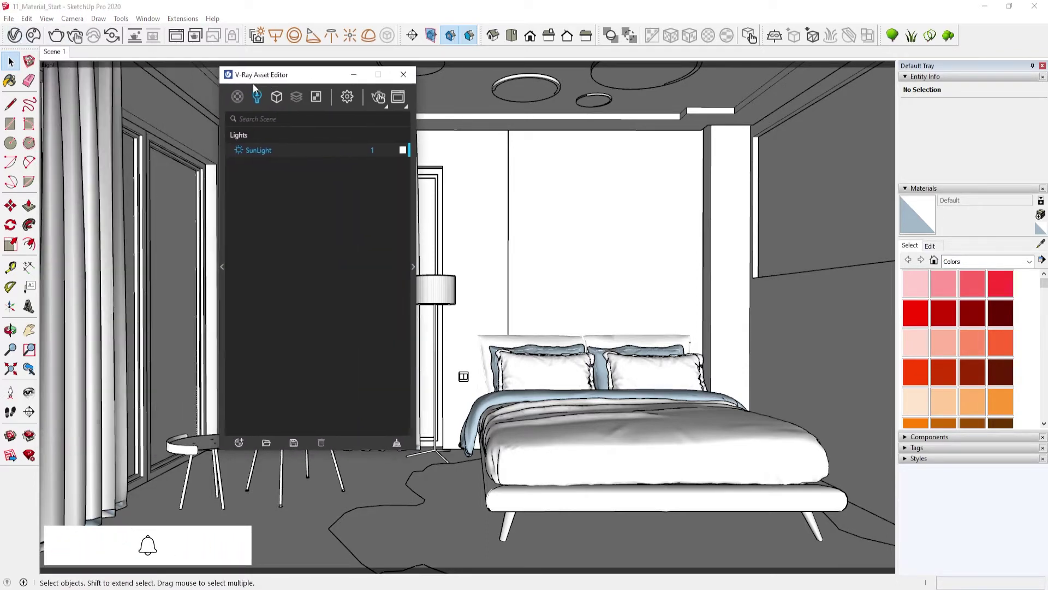
{"action": "right_click", "coordinate": [238, 97]}
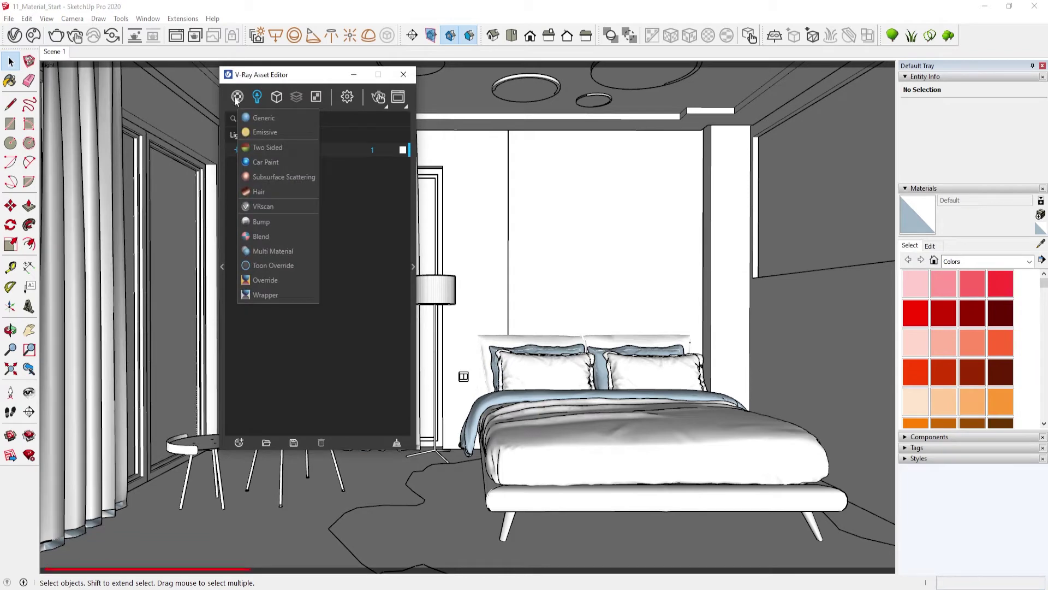
{"action": "left_click", "coordinate": [254, 118]}
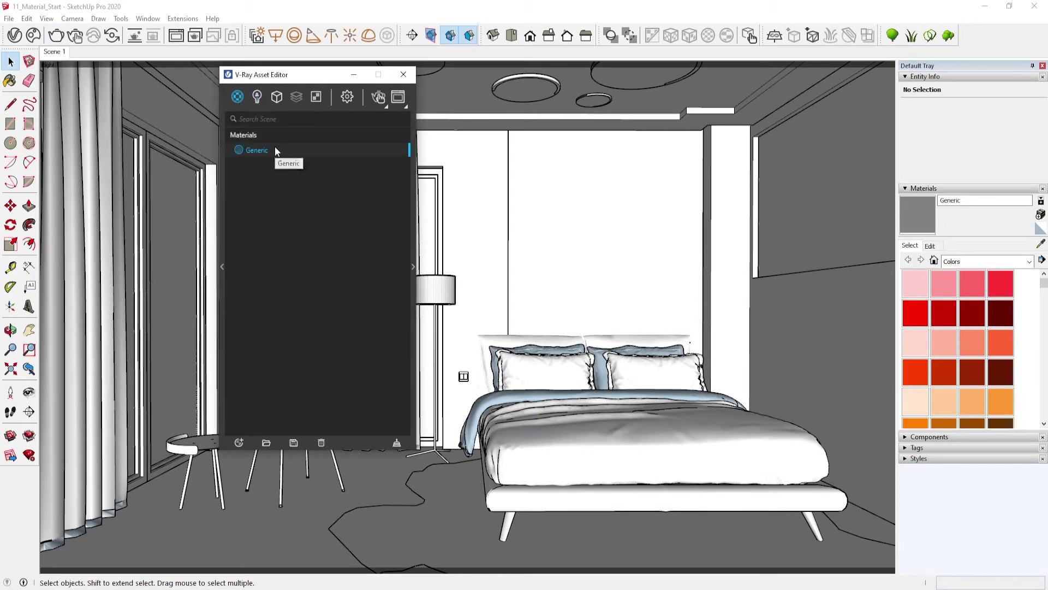
Rename the new Generic material to 'Mirror'.
{"action": "double_click", "coordinate": [273, 150]}
{"action": "type", "text": "Mirror"}
{"action": "key", "text": "Return"}
{"action": "mouse_move", "coordinate": [281, 68]}
{"action": "left_mouse_down"}
{"action": "mouse_move", "coordinate": [291, 85]}
{"action": "mouse_move", "coordinate": [291, 64]}
{"action": "mouse_move", "coordinate": [659, 144]}
{"action": "mouse_move", "coordinate": [192, 191]}
{"action": "mouse_move", "coordinate": [72, 101]}
{"action": "left_mouse_up"}
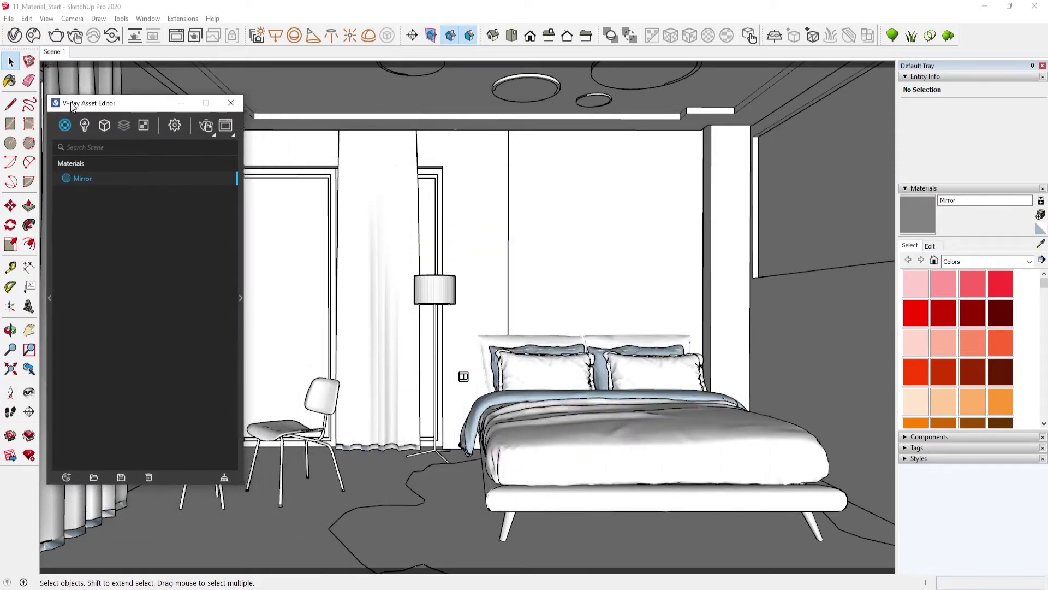
Select the Mirror material and show the library's Glass category.
{"action": "left_click", "coordinate": [226, 176]}
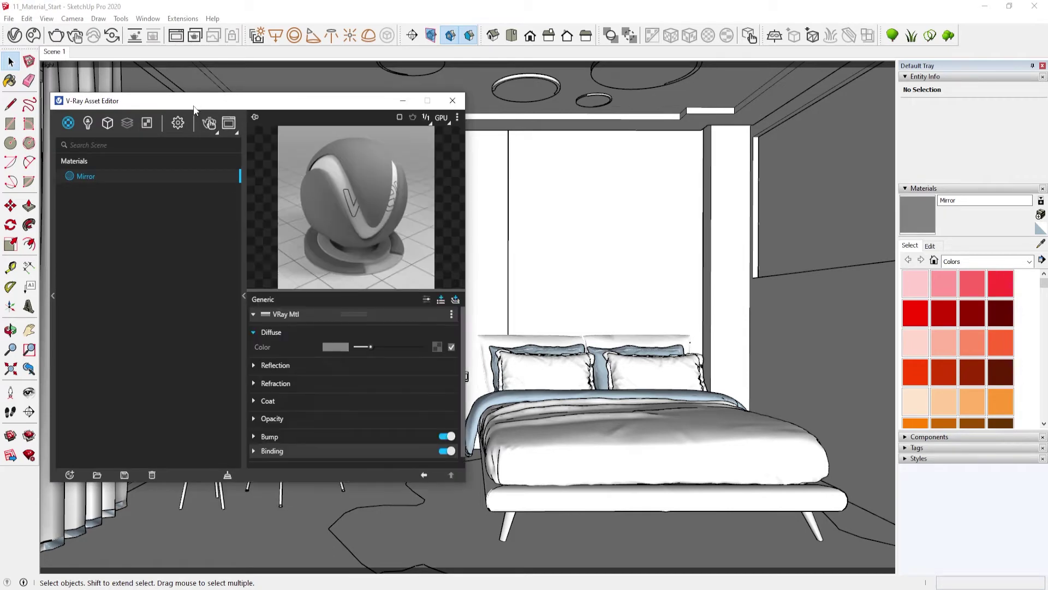
{"action": "left_click_drag", "start_coordinate": [194, 109], "coordinate": [471, 100]}
{"action": "left_click", "coordinate": [332, 244]}
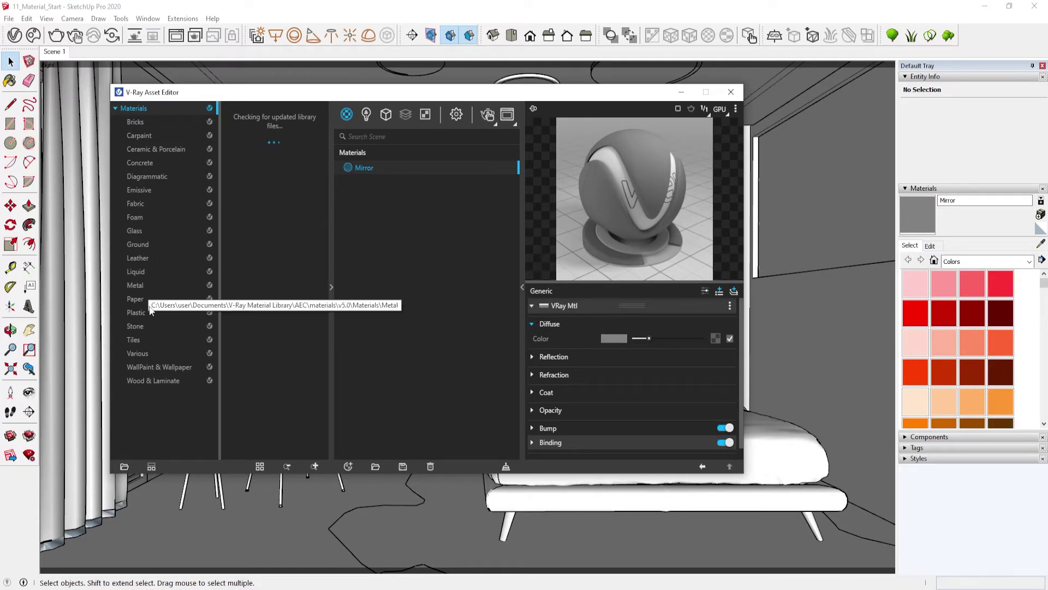
{"action": "left_click", "coordinate": [151, 232]}
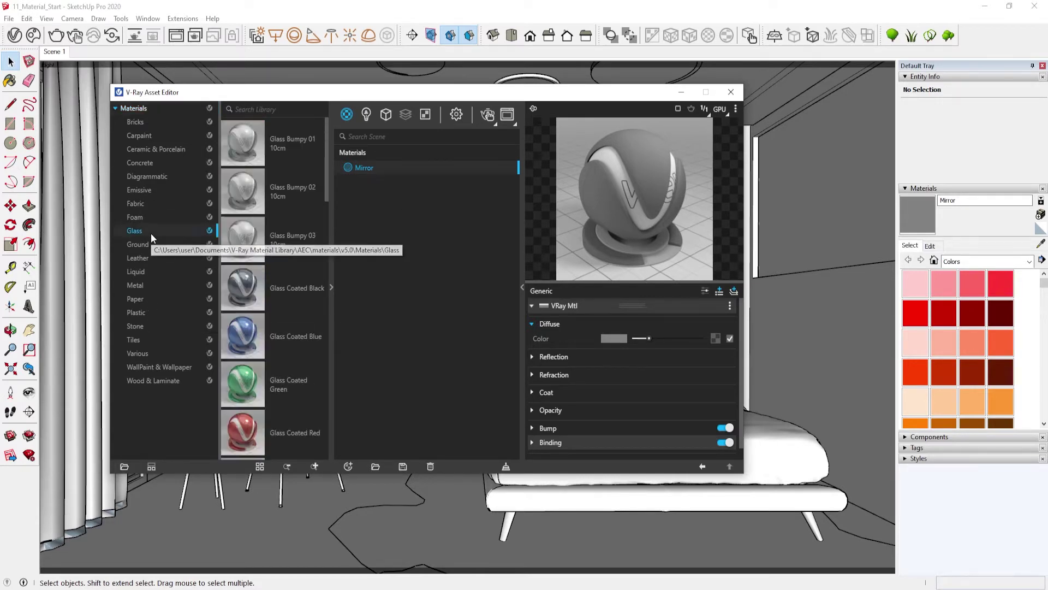
Browse the Glass material thumbnails, then close the material library.
{"action": "left_click", "coordinate": [315, 467]}
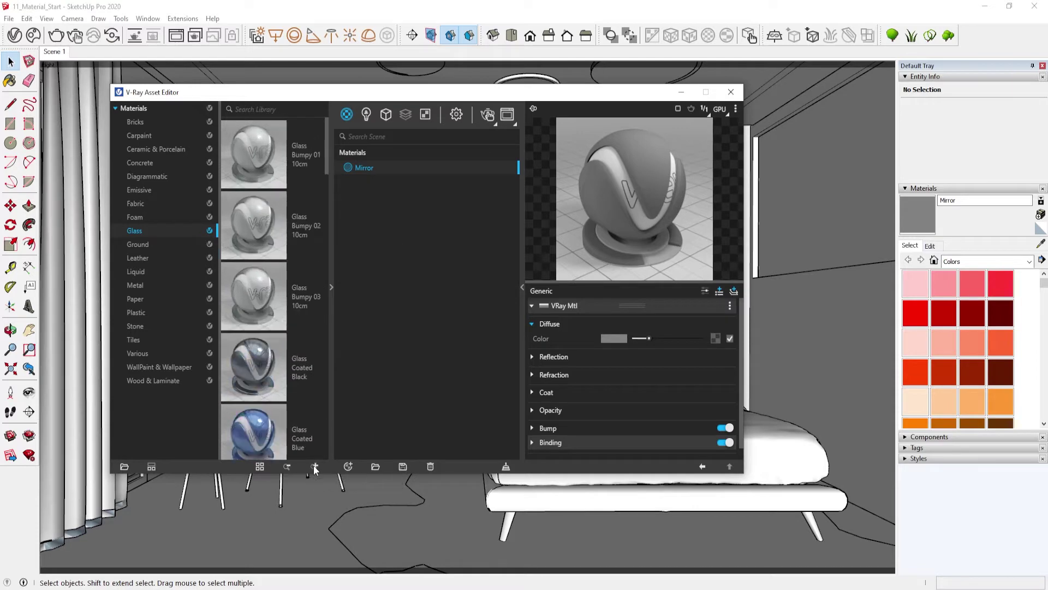
{"action": "left_click", "coordinate": [287, 465]}
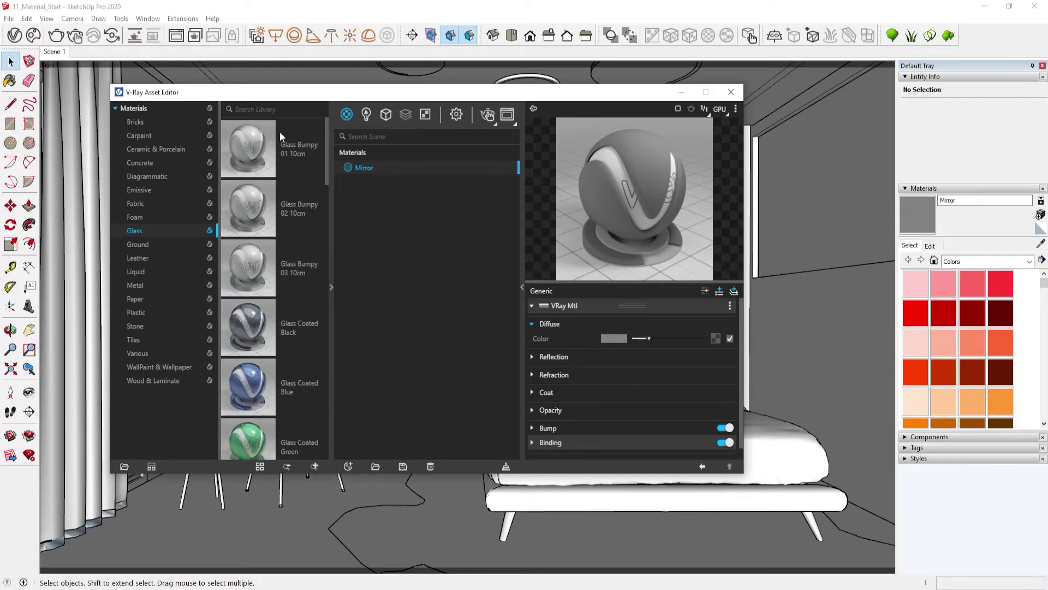
{"action": "scroll", "coordinate": [263, 353], "scroll_direction": "down", "scroll_amount": 3}
{"action": "scroll", "coordinate": [262, 356], "scroll_direction": "down", "scroll_amount": 3}
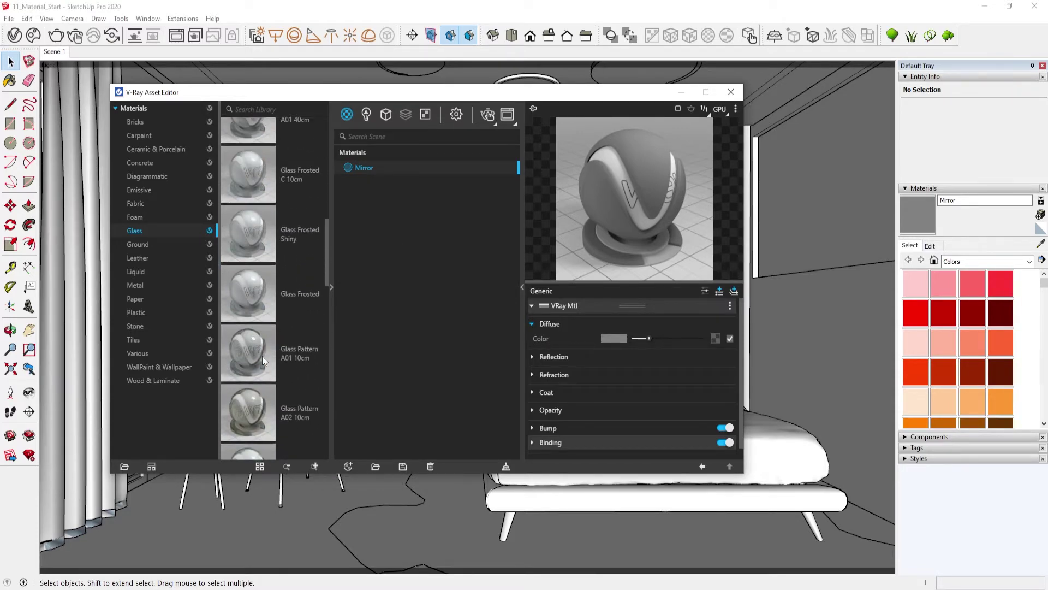
{"action": "scroll", "coordinate": [262, 356], "scroll_direction": "down", "scroll_amount": 3}
{"action": "scroll", "coordinate": [262, 356], "scroll_direction": "down", "scroll_amount": 3}
{"action": "scroll", "coordinate": [262, 356], "scroll_direction": "down", "scroll_amount": 1}
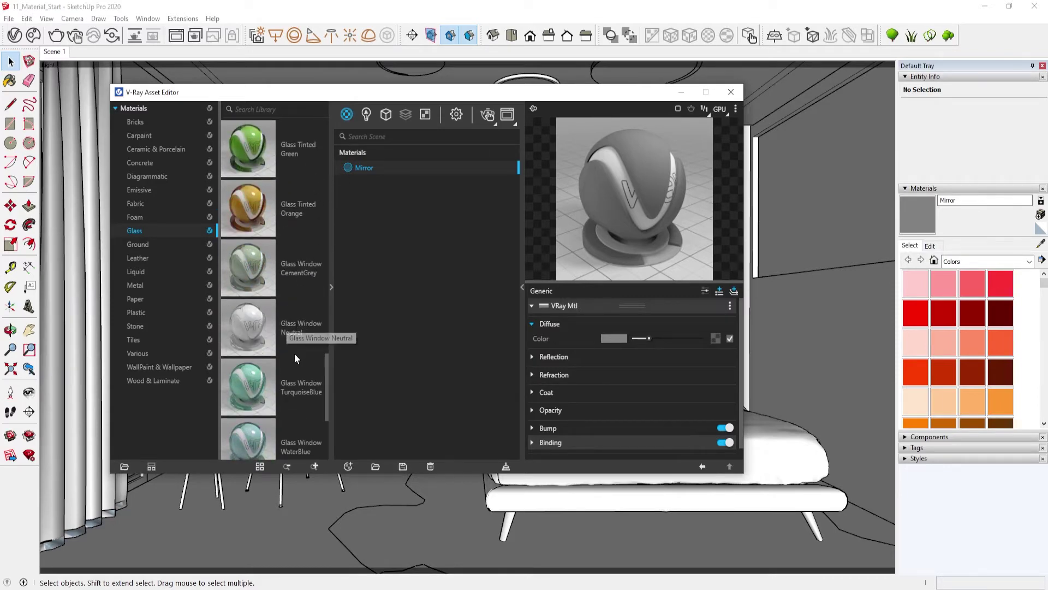
{"action": "left_click", "coordinate": [331, 287]}
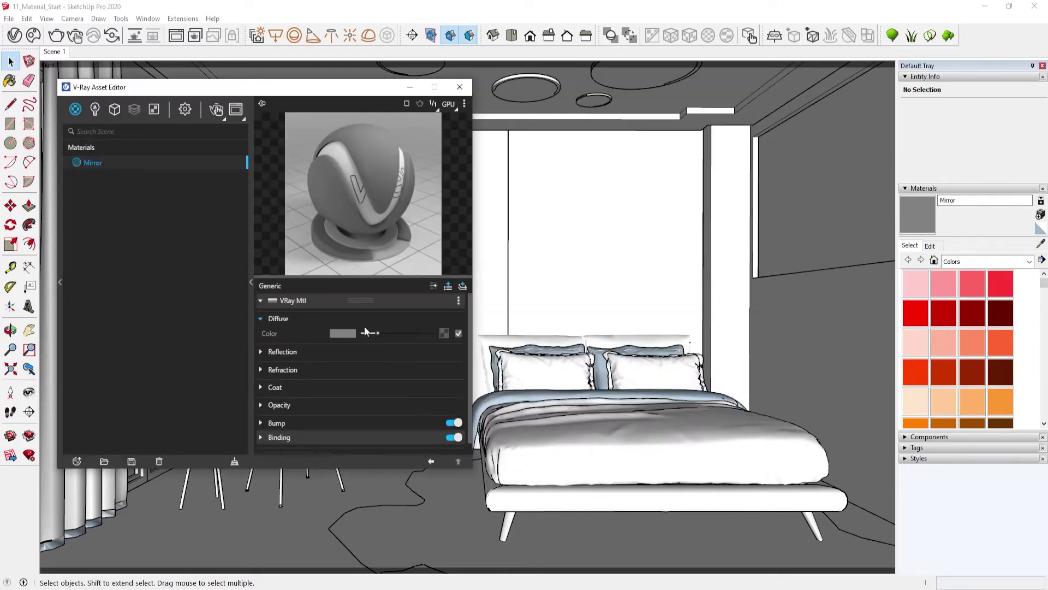
Drag the Mirror's Diffuse Color slider fully left to pure black.
{"action": "left_click_drag", "start_coordinate": [376, 332], "coordinate": [230, 362]}
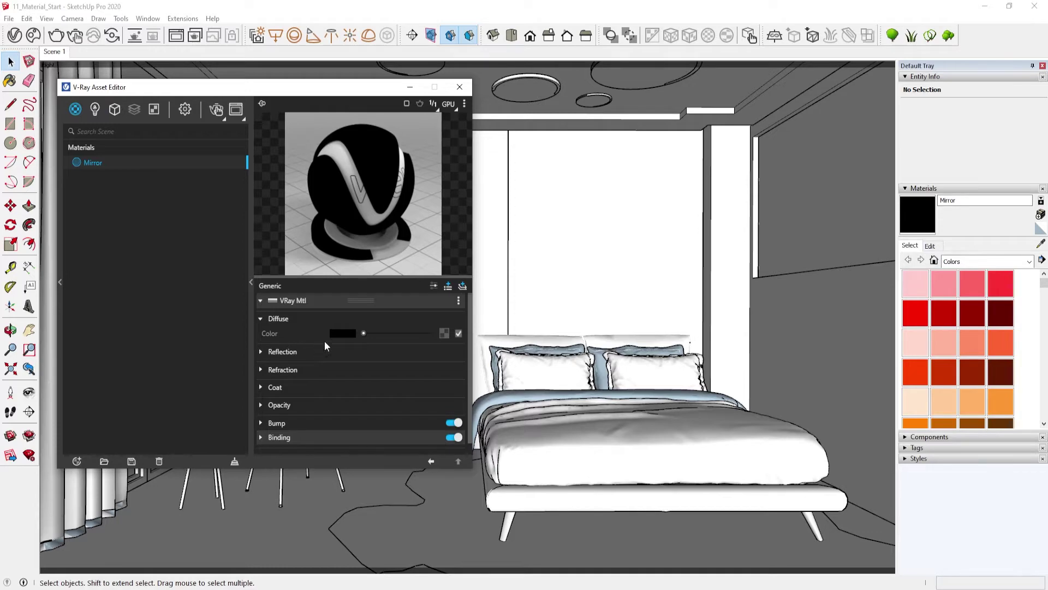
{"action": "mouse_move", "coordinate": [315, 336]}
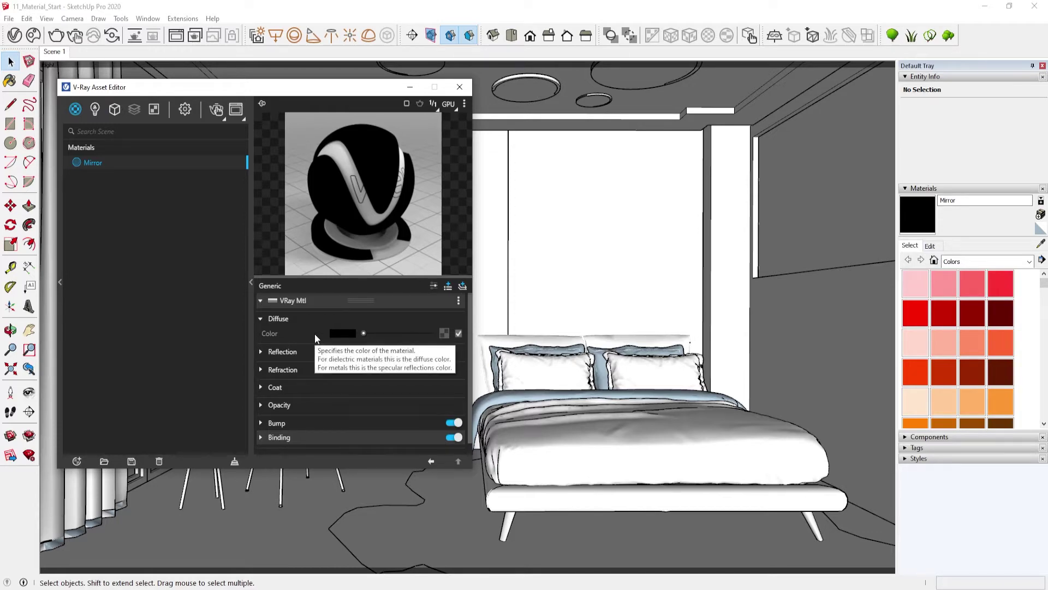
Expand Reflection and set the Mirror's reflection colour to full white.
{"action": "left_click", "coordinate": [282, 352]}
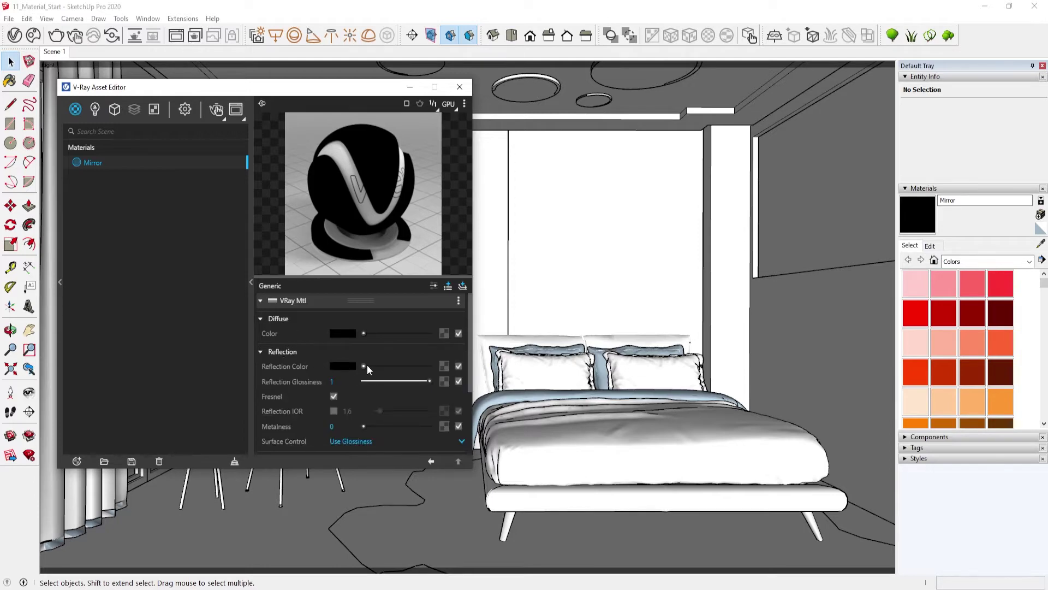
{"action": "left_click_drag", "start_coordinate": [364, 366], "coordinate": [430, 366]}
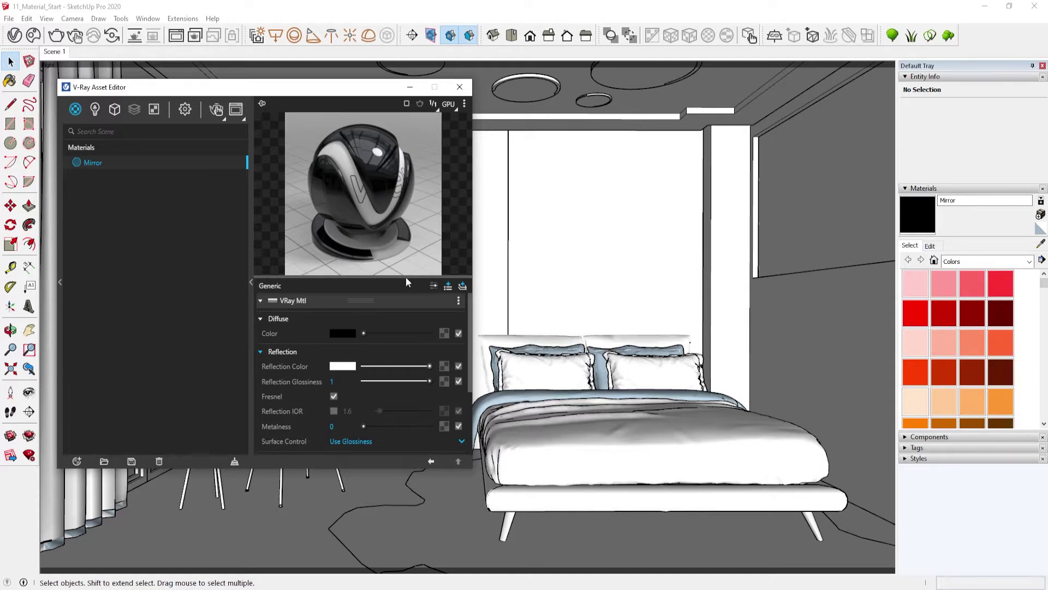
{"action": "scroll", "coordinate": [417, 419], "scroll_direction": "down", "scroll_amount": 2}
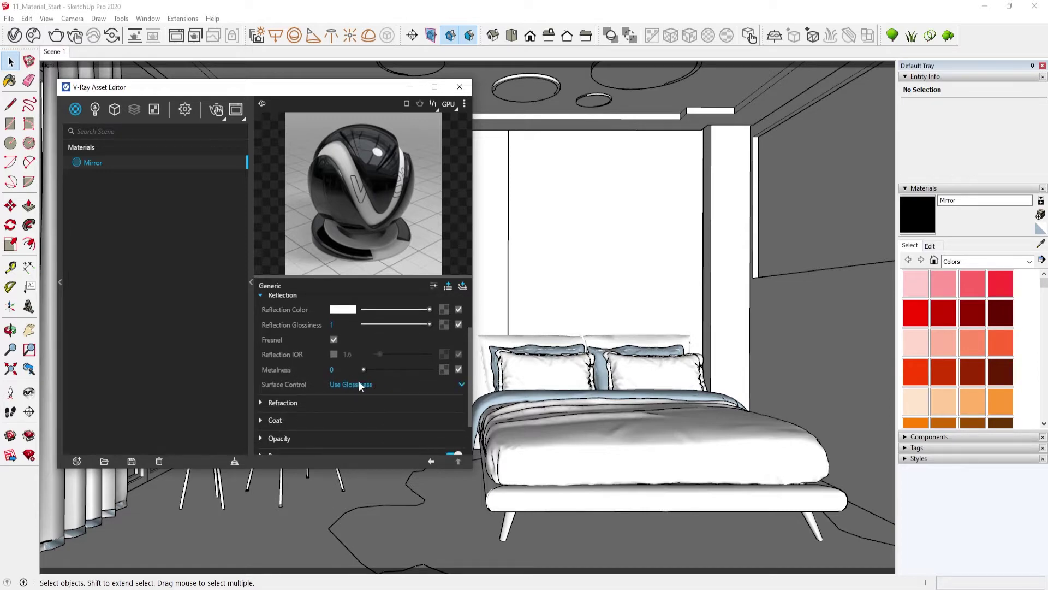
{"action": "scroll", "coordinate": [295, 388], "scroll_direction": "down", "scroll_amount": 1}
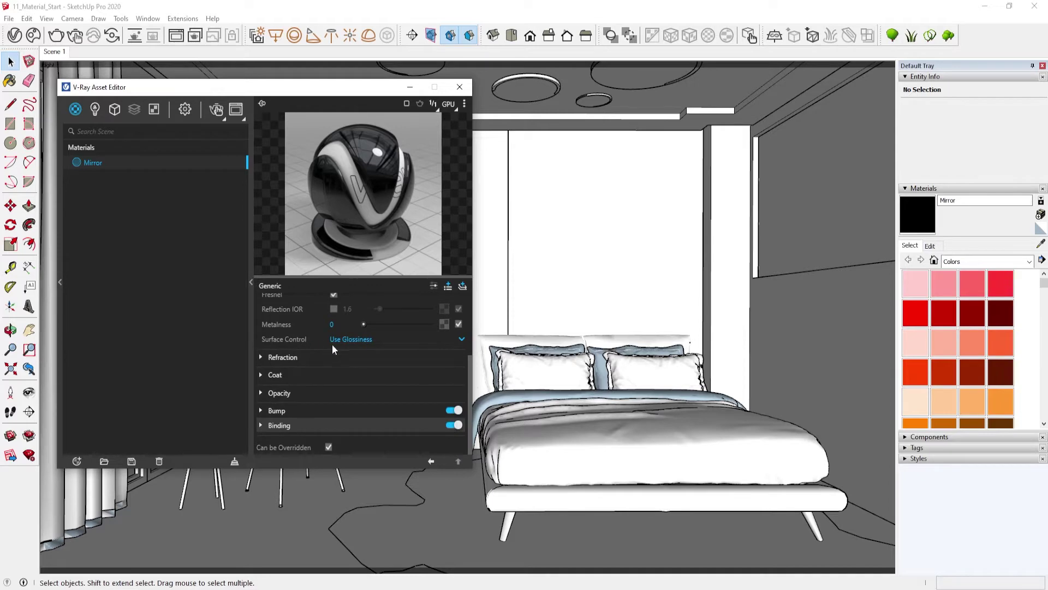
{"action": "scroll", "coordinate": [341, 414], "scroll_direction": "up", "scroll_amount": 2}
{"action": "scroll", "coordinate": [340, 418], "scroll_direction": "down", "scroll_amount": 2}
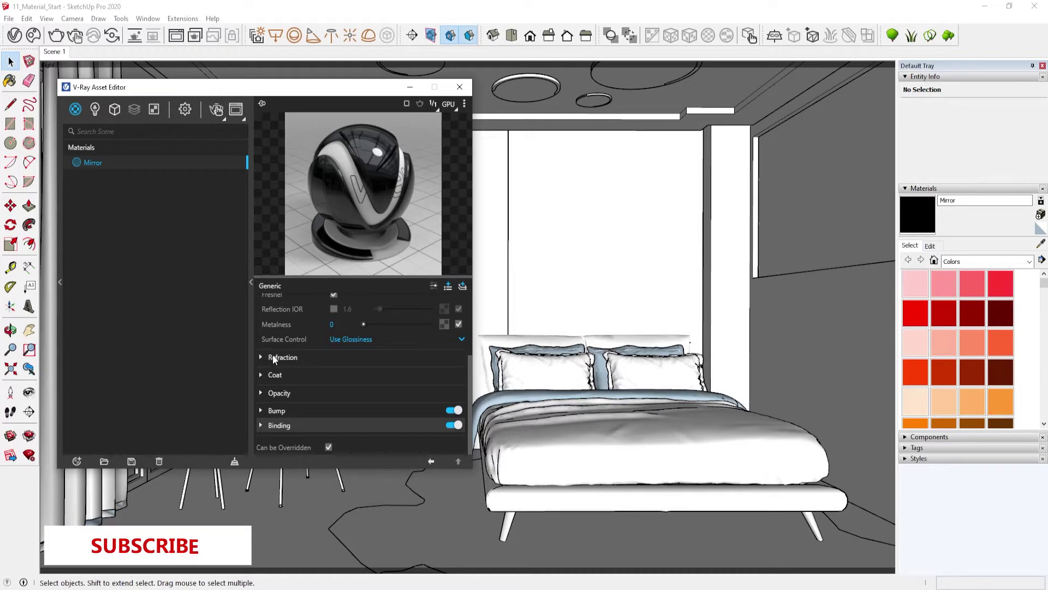
Set white refraction colour and IOR 1.5, leaving refraction glossiness at 1.
{"action": "left_click", "coordinate": [298, 356]}
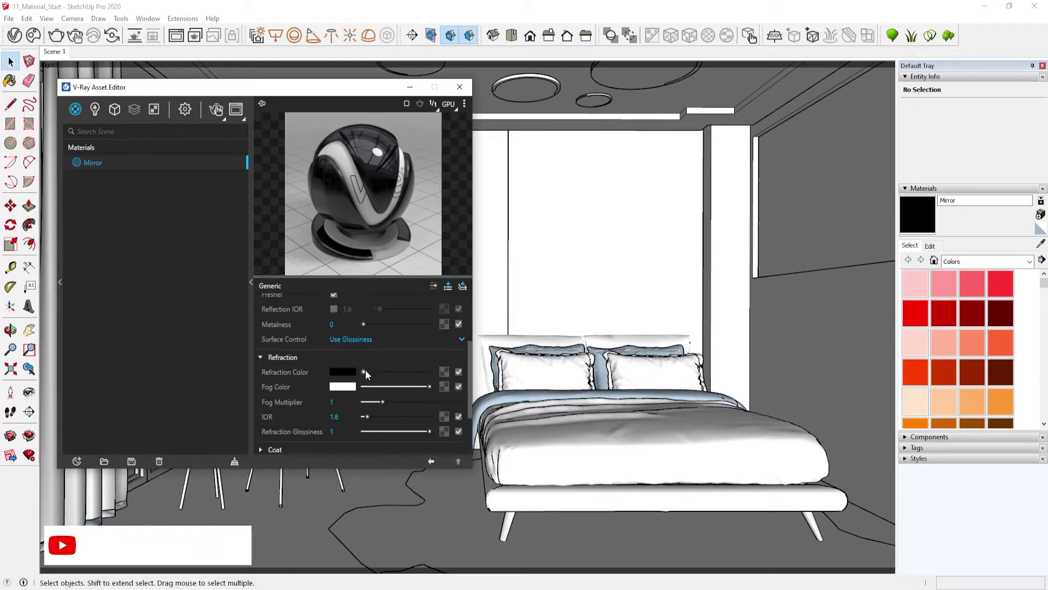
{"action": "left_click_drag", "start_coordinate": [364, 371], "coordinate": [750, 376]}
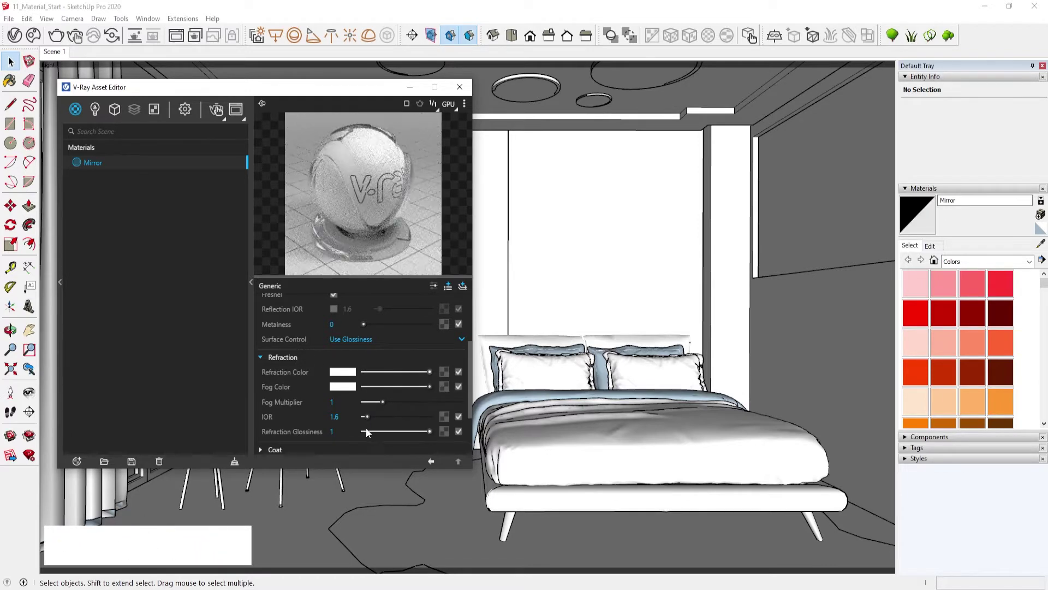
{"action": "left_click", "coordinate": [347, 415]}
{"action": "type", "text": "1.5"}
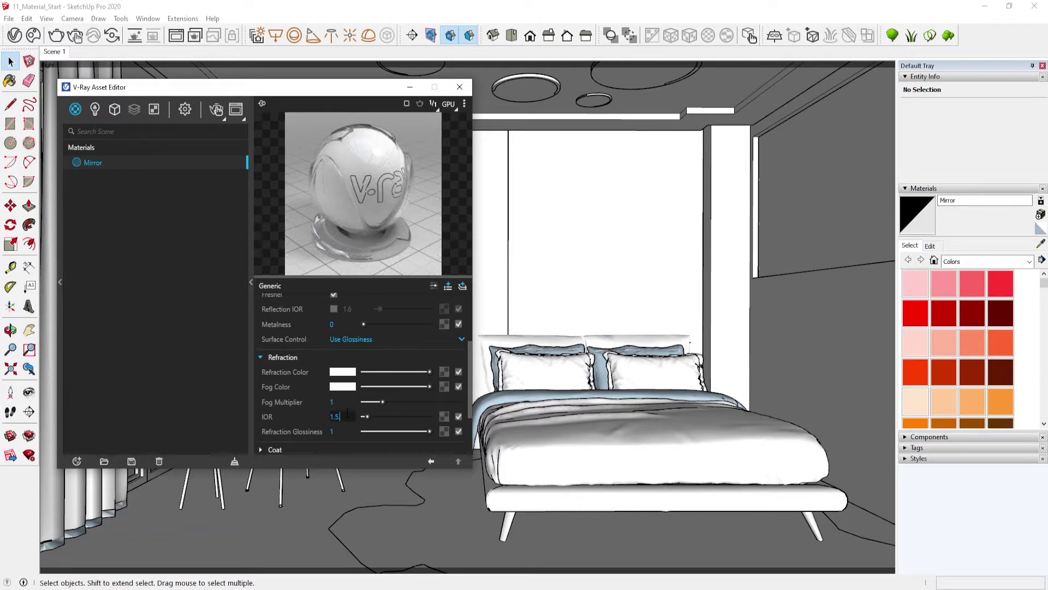
{"action": "key", "text": "Return"}
{"action": "left_click_drag", "start_coordinate": [416, 432], "coordinate": [263, 450]}
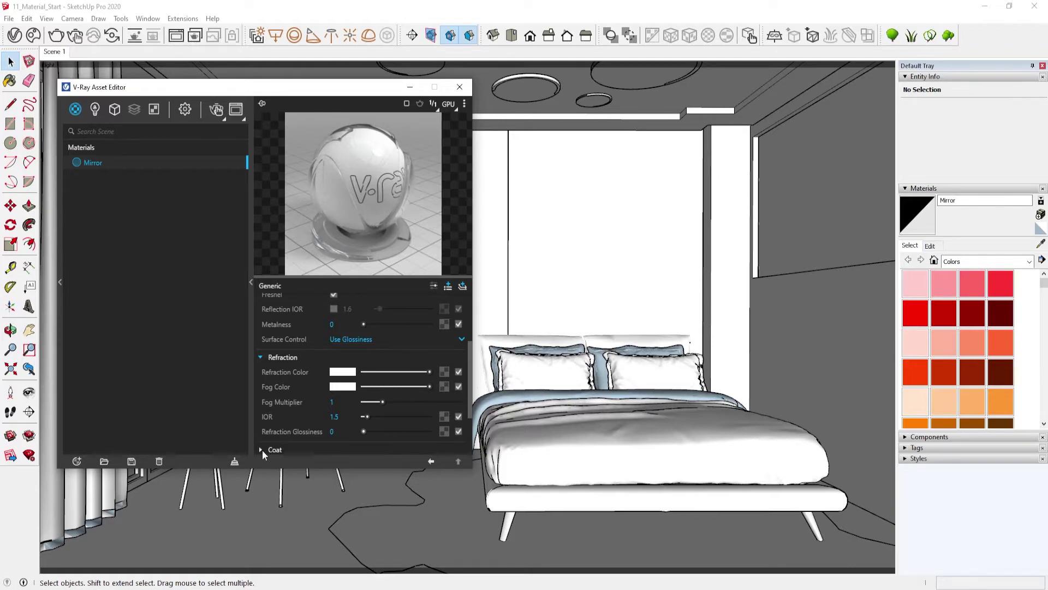
{"action": "left_click_drag", "start_coordinate": [385, 432], "coordinate": [505, 431]}
Expand the Coat section and set the Mirror's Coat Amount to 0.8.
{"action": "left_click", "coordinate": [287, 354]}
{"action": "left_click", "coordinate": [287, 373]}
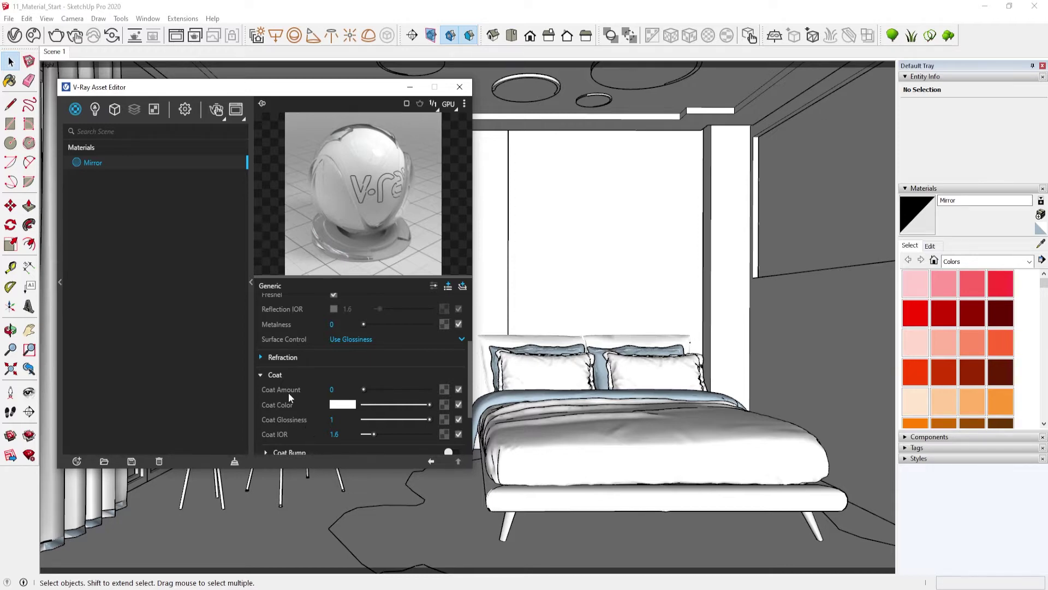
{"action": "scroll", "coordinate": [300, 408], "scroll_direction": "up", "scroll_amount": 3}
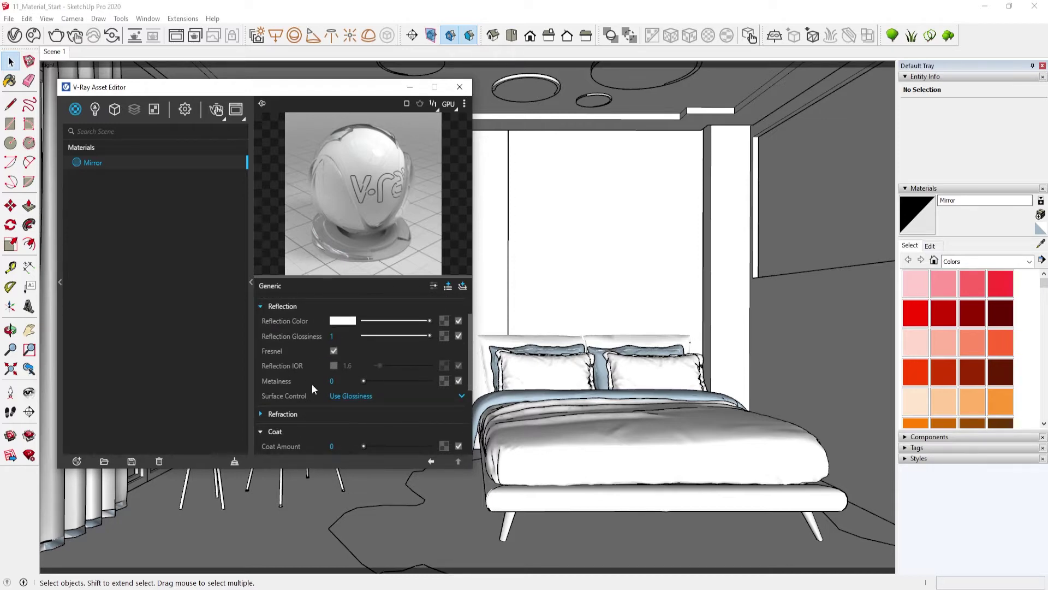
{"action": "scroll", "coordinate": [284, 358], "scroll_direction": "down", "scroll_amount": 5}
{"action": "left_click", "coordinate": [271, 305]}
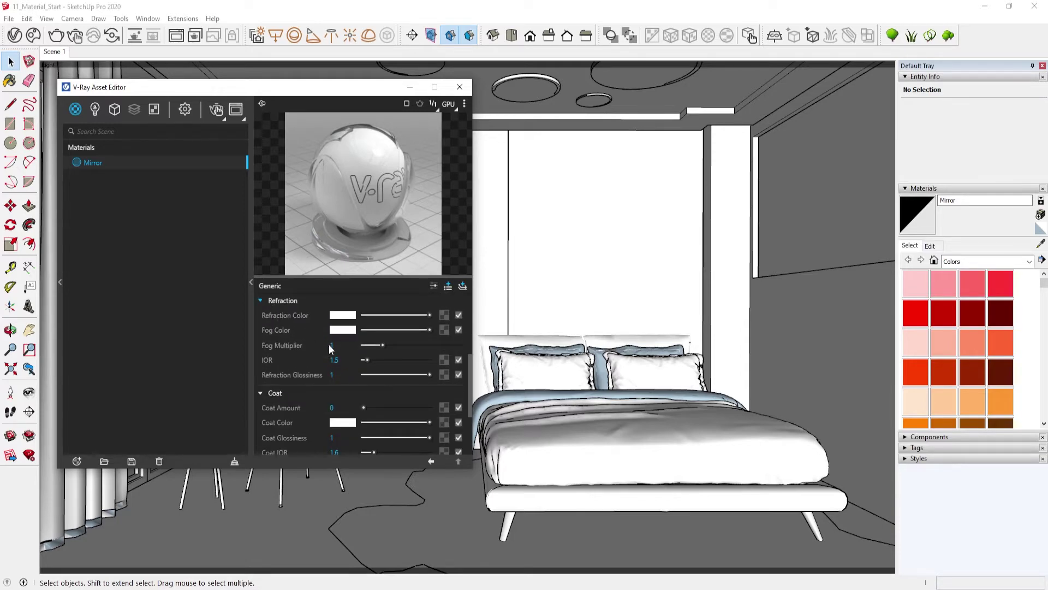
{"action": "scroll", "coordinate": [328, 355], "scroll_direction": "down", "scroll_amount": 3}
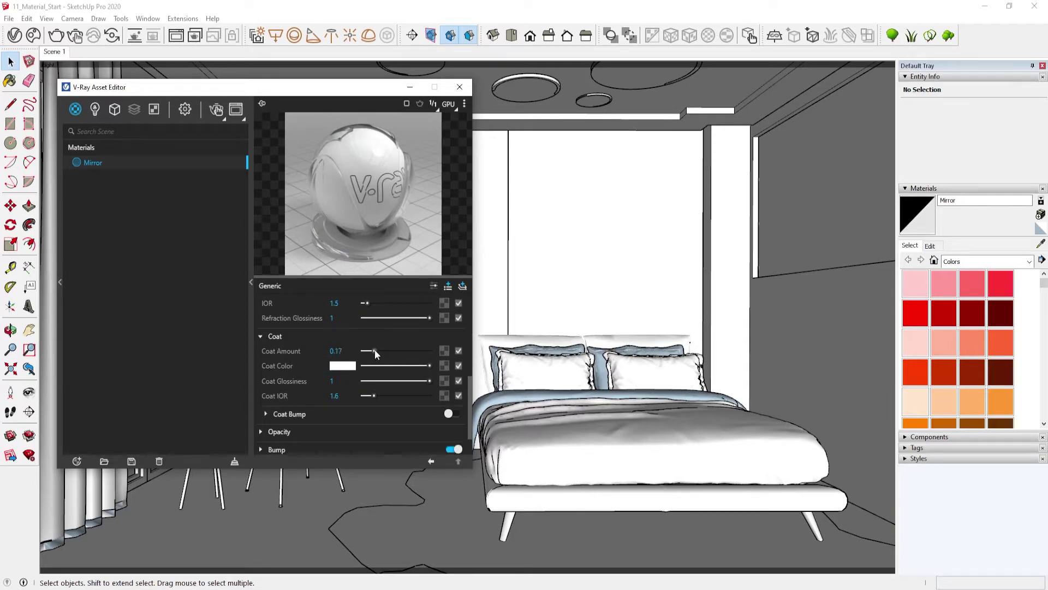
{"action": "left_click_drag", "start_coordinate": [375, 349], "coordinate": [385, 350]}
{"action": "left_click_drag", "start_coordinate": [398, 350], "coordinate": [405, 350]}
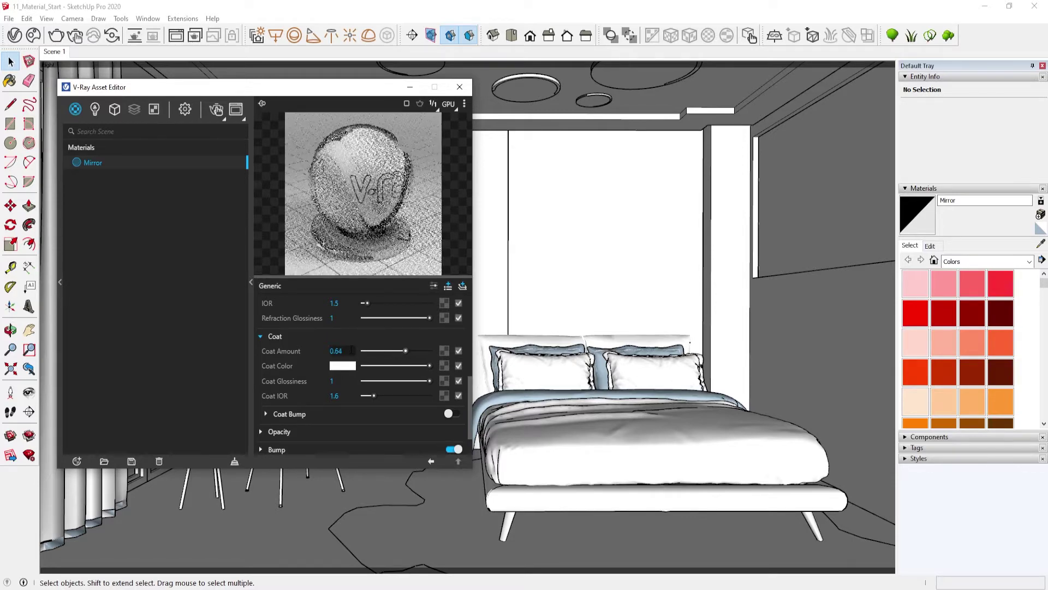
{"action": "type", "text": ".8"}
{"action": "key", "text": "Return"}
Try grey coat colours, then set Coat Amount to 1 and the coat colour slider to white.
{"action": "left_click", "coordinate": [349, 364]}
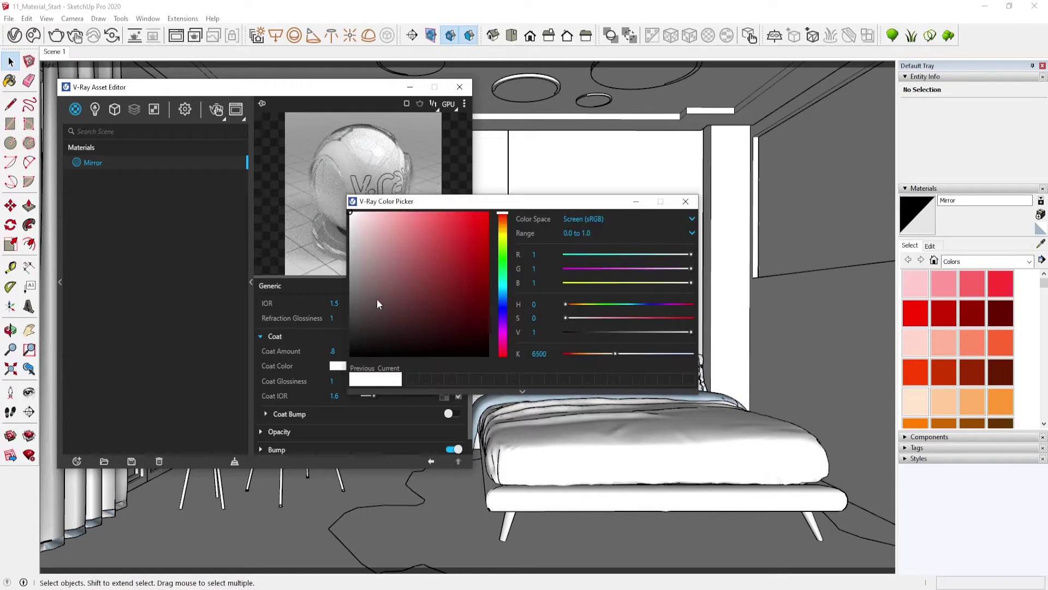
{"action": "left_click", "coordinate": [358, 320]}
{"action": "left_click_drag", "start_coordinate": [365, 299], "coordinate": [354, 273]}
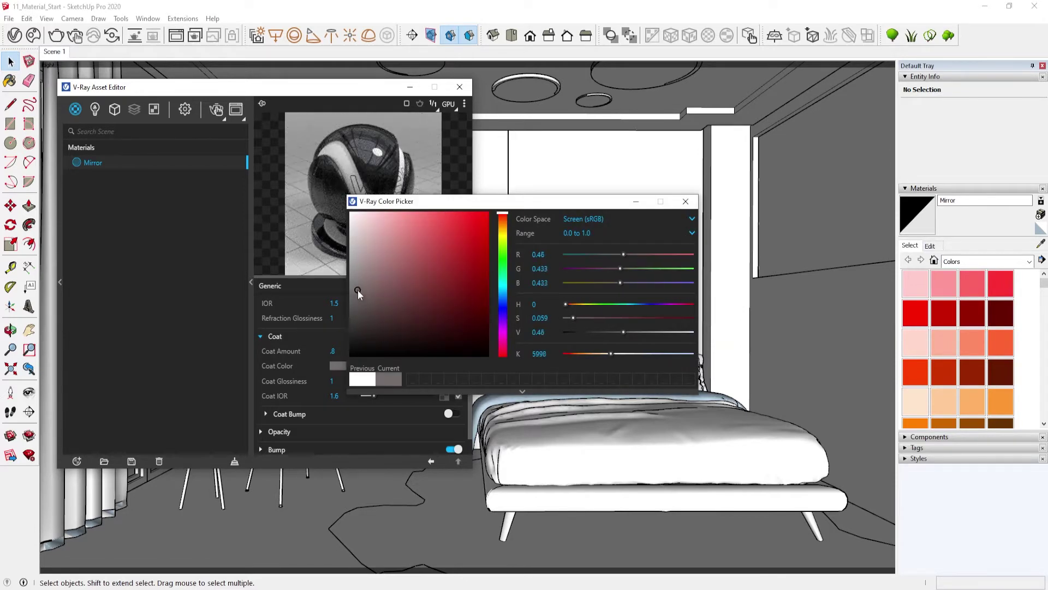
{"action": "left_click", "coordinate": [685, 201]}
{"action": "left_click_drag", "start_coordinate": [419, 351], "coordinate": [447, 353]}
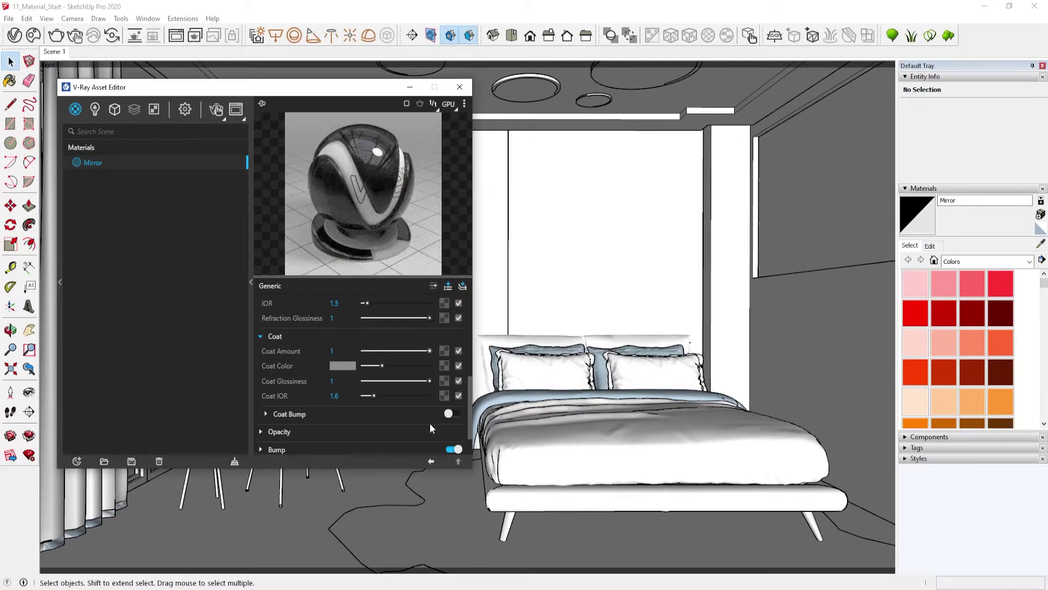
{"action": "left_click_drag", "start_coordinate": [392, 365], "coordinate": [448, 367]}
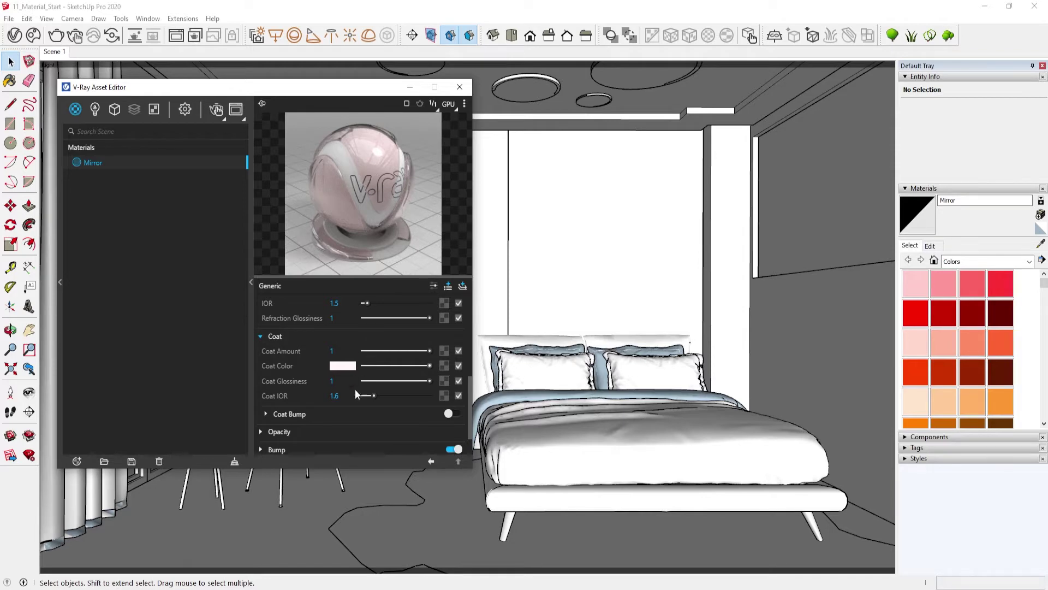
Set the coat colour to pure white (RGB 1,1,1) in the Color Picker.
{"action": "scroll", "coordinate": [347, 401], "scroll_direction": "up", "scroll_amount": 3}
{"action": "scroll", "coordinate": [342, 407], "scroll_direction": "up", "scroll_amount": 1}
{"action": "scroll", "coordinate": [342, 407], "scroll_direction": "down", "scroll_amount": 1}
{"action": "scroll", "coordinate": [342, 407], "scroll_direction": "down", "scroll_amount": 1}
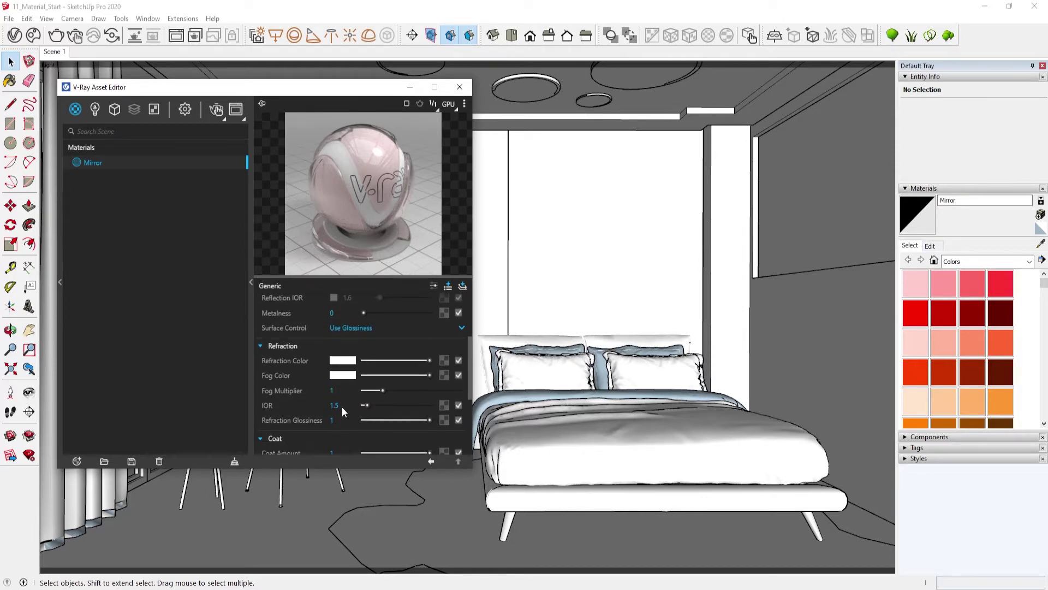
{"action": "scroll", "coordinate": [342, 408], "scroll_direction": "down", "scroll_amount": 1}
{"action": "scroll", "coordinate": [342, 407], "scroll_direction": "down", "scroll_amount": 2}
{"action": "left_click", "coordinate": [350, 356]}
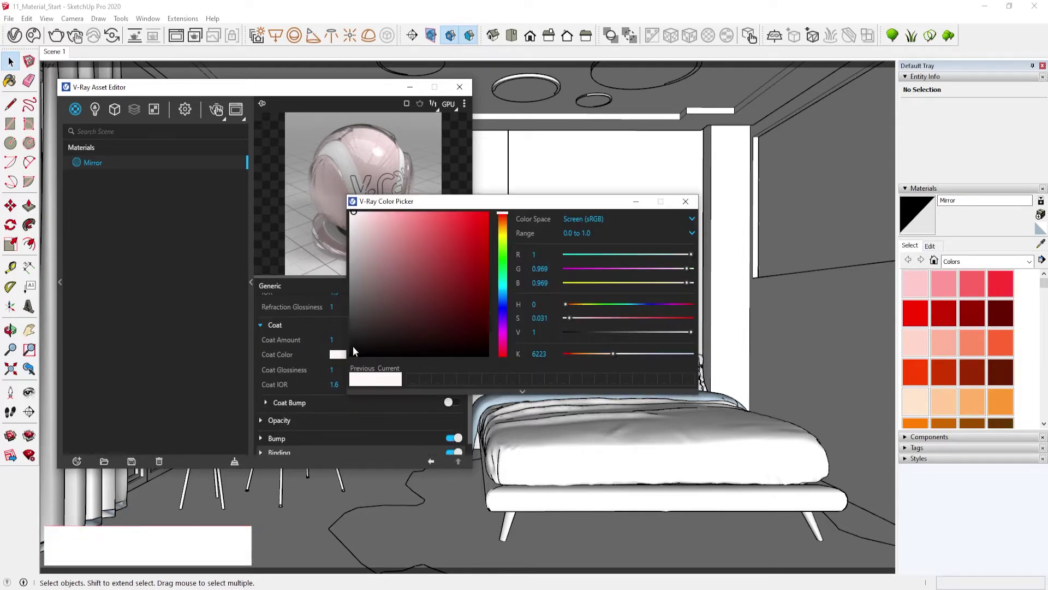
{"action": "left_click", "coordinate": [352, 214]}
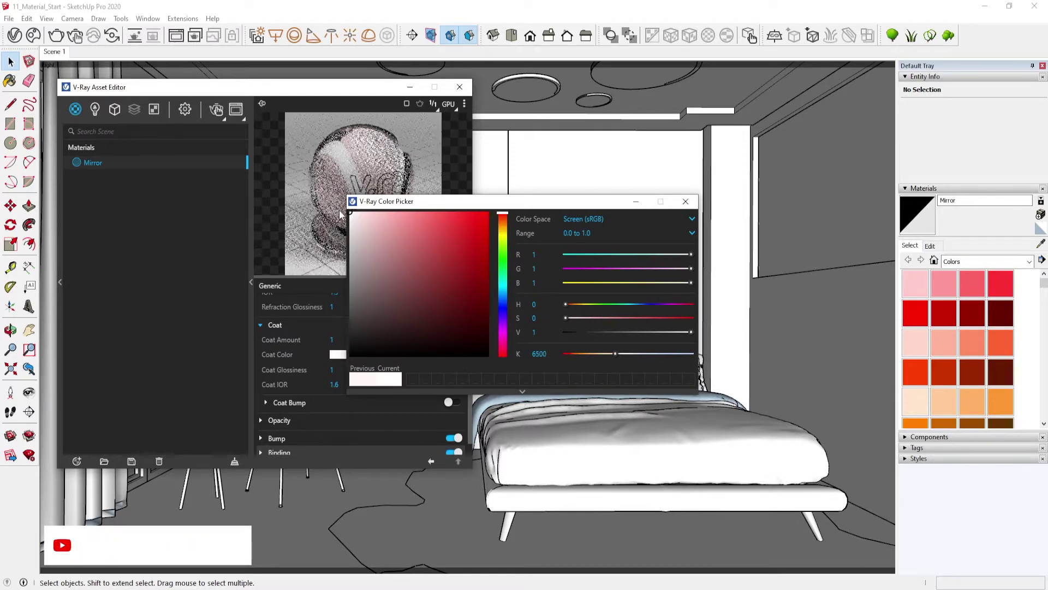
{"action": "left_click", "coordinate": [353, 214]}
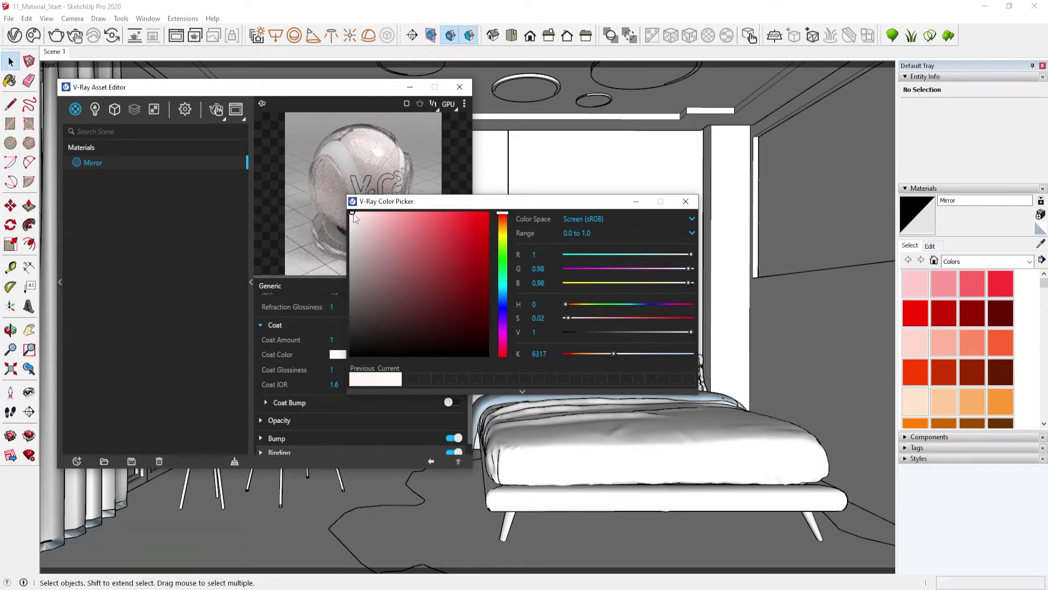
{"action": "left_click", "coordinate": [351, 215]}
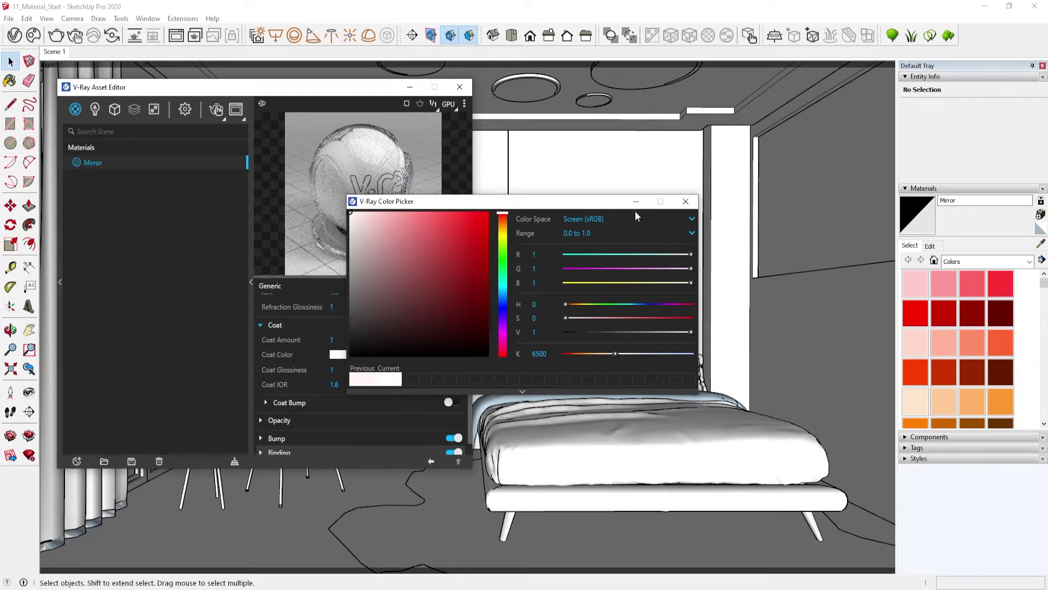
{"action": "left_click", "coordinate": [352, 391]}
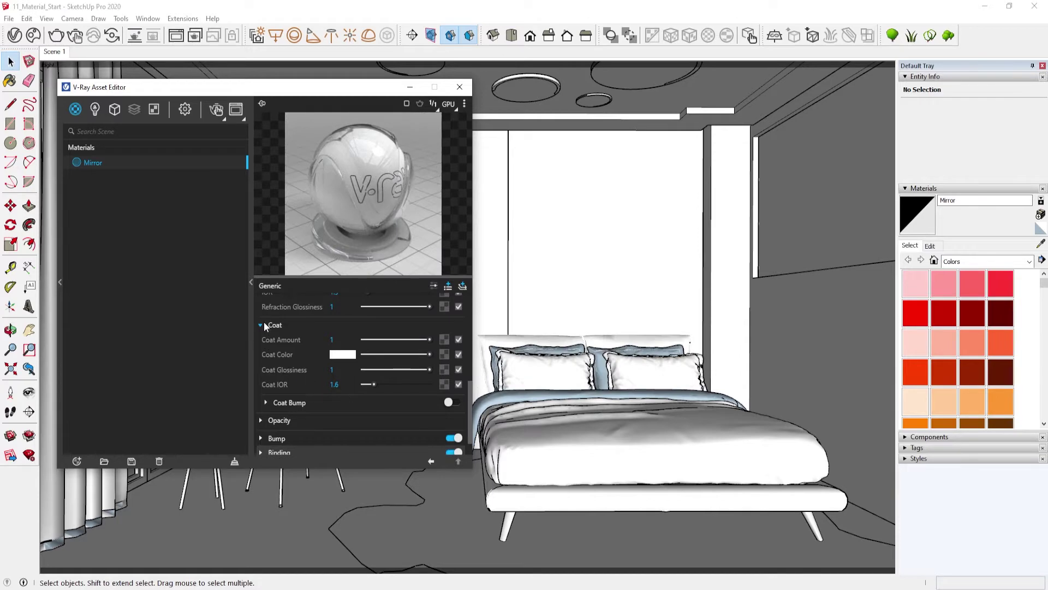
Set the Mirror's Coat Amount to 0.
{"action": "left_click", "coordinate": [332, 339]}
{"action": "type", "text": "0"}
{"action": "key", "text": "Return"}
Test a dark grey coat colour and other coat amounts, finishing with a white coat colour.
{"action": "left_click", "coordinate": [336, 356]}
{"action": "left_click", "coordinate": [350, 336]}
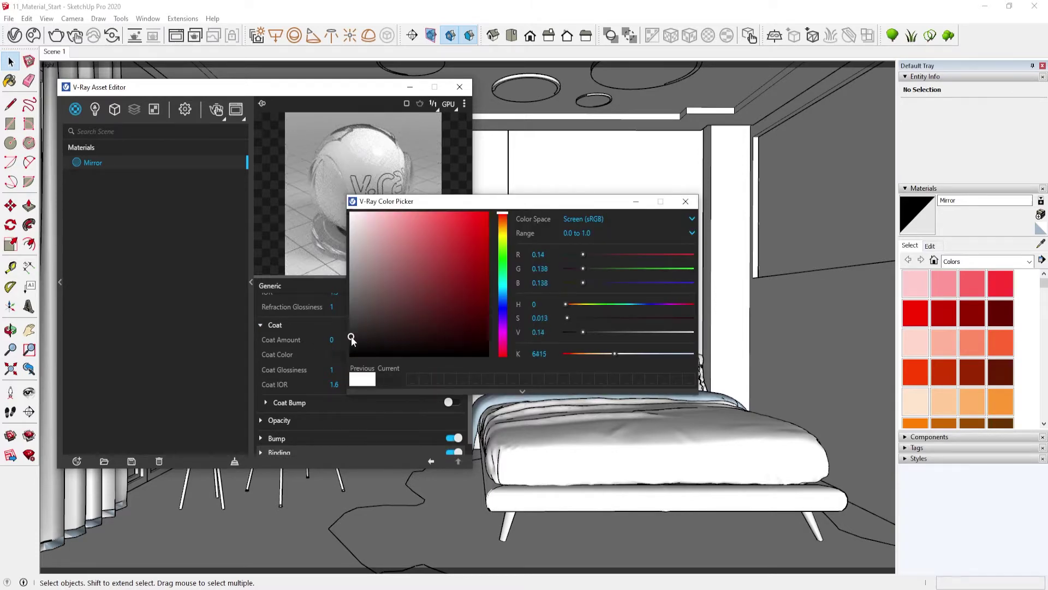
{"action": "left_click", "coordinate": [685, 201]}
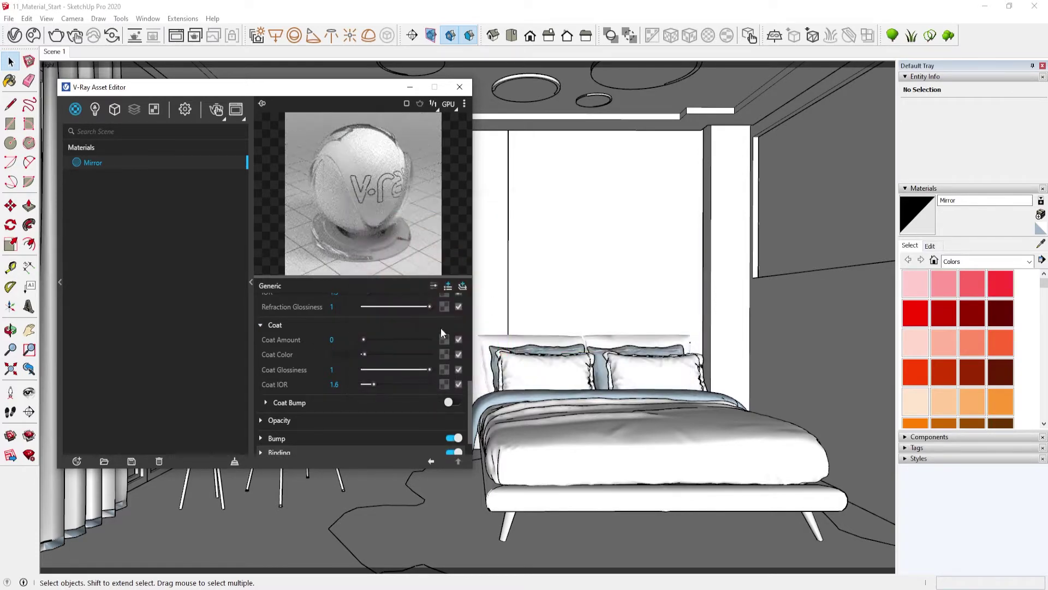
{"action": "left_click_drag", "start_coordinate": [385, 339], "coordinate": [432, 340]}
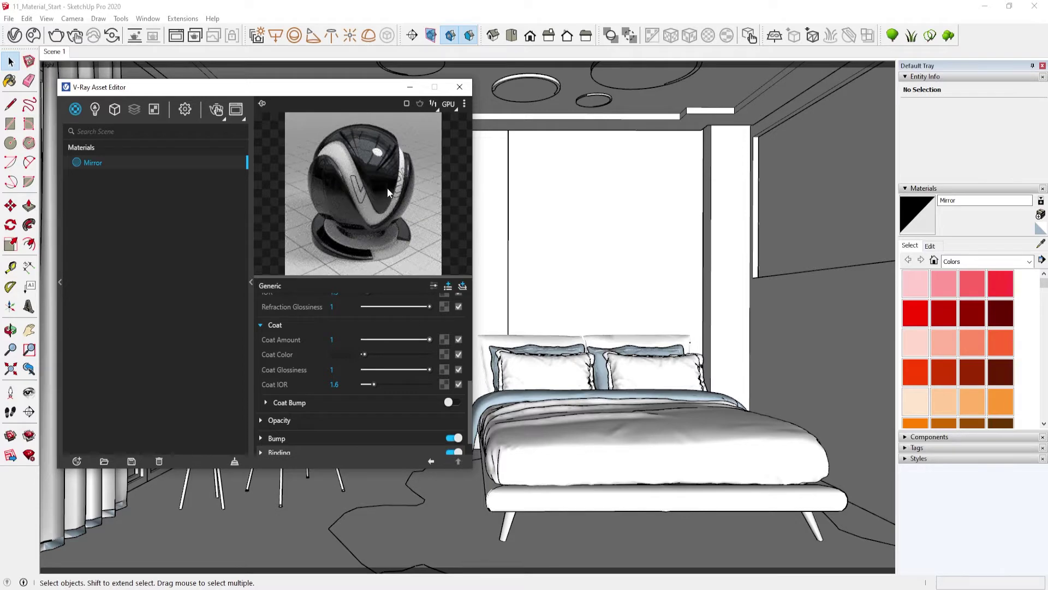
{"action": "left_click", "coordinate": [380, 339]}
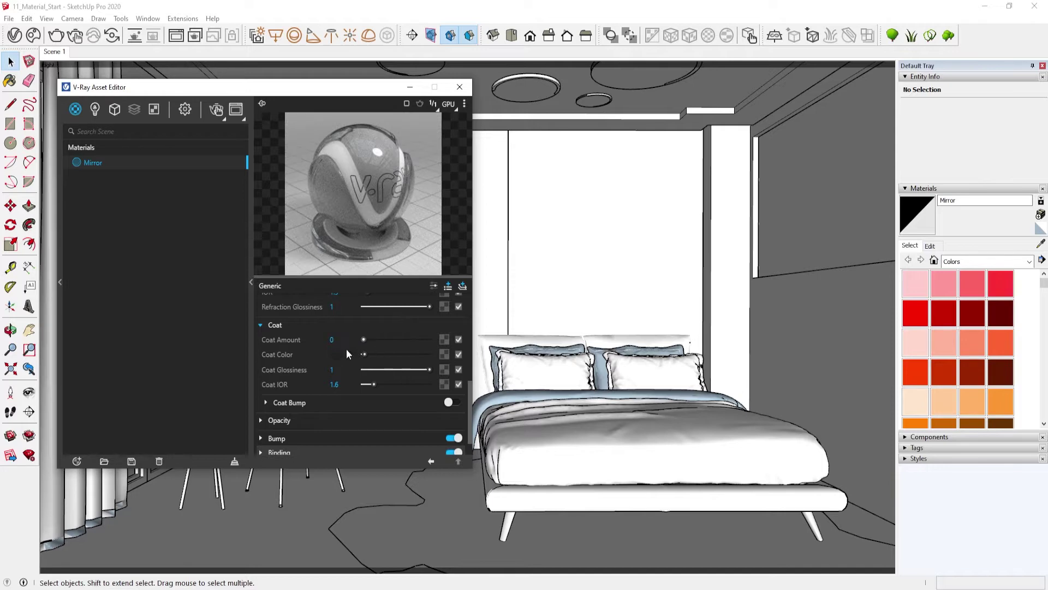
{"action": "left_click_drag", "start_coordinate": [368, 352], "coordinate": [429, 353]}
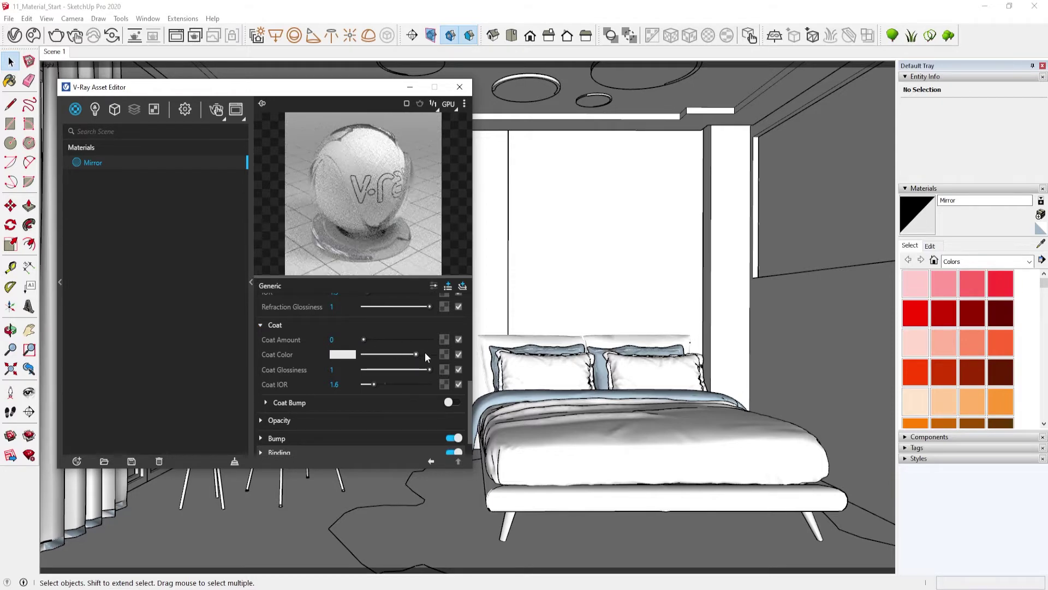
Collapse Coat, then give the refraction a mid-grey (0.53) fog colour and Fog Multiplier 0.1.
{"action": "left_click", "coordinate": [289, 326]}
{"action": "scroll", "coordinate": [300, 358], "scroll_direction": "up", "scroll_amount": 2}
{"action": "left_click", "coordinate": [336, 374]}
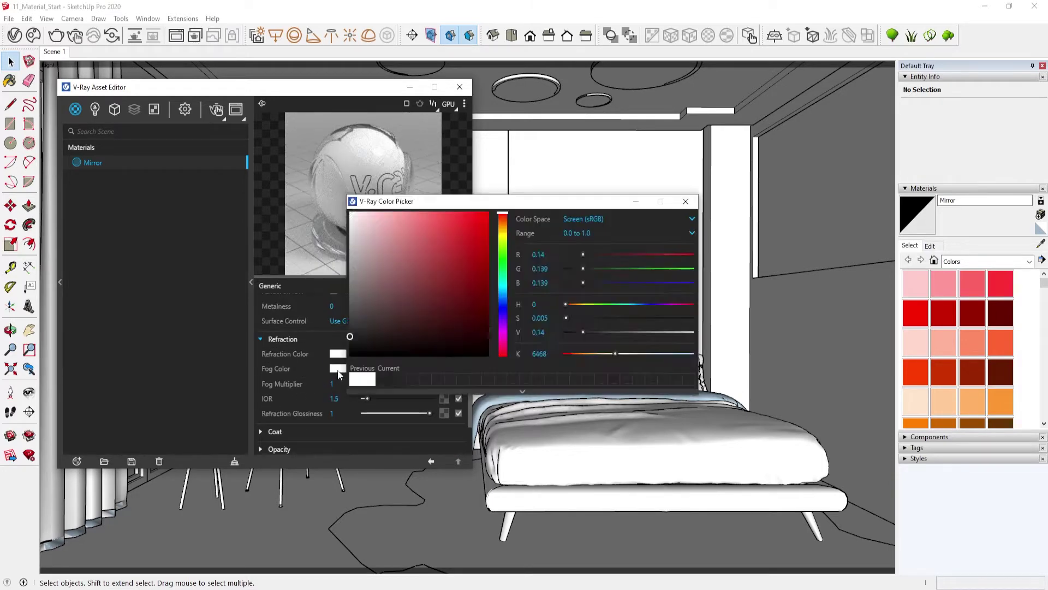
{"action": "mouse_move", "coordinate": [355, 328]}
{"action": "left_mouse_down"}
{"action": "mouse_move", "coordinate": [373, 301]}
{"action": "mouse_move", "coordinate": [342, 295]}
{"action": "left_mouse_up"}
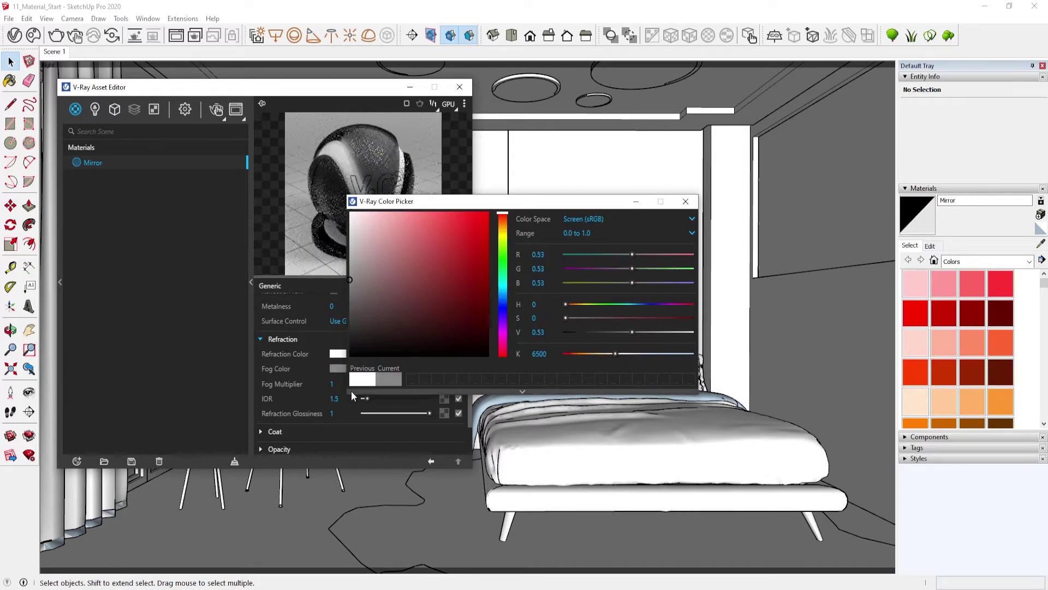
{"action": "left_click", "coordinate": [685, 201]}
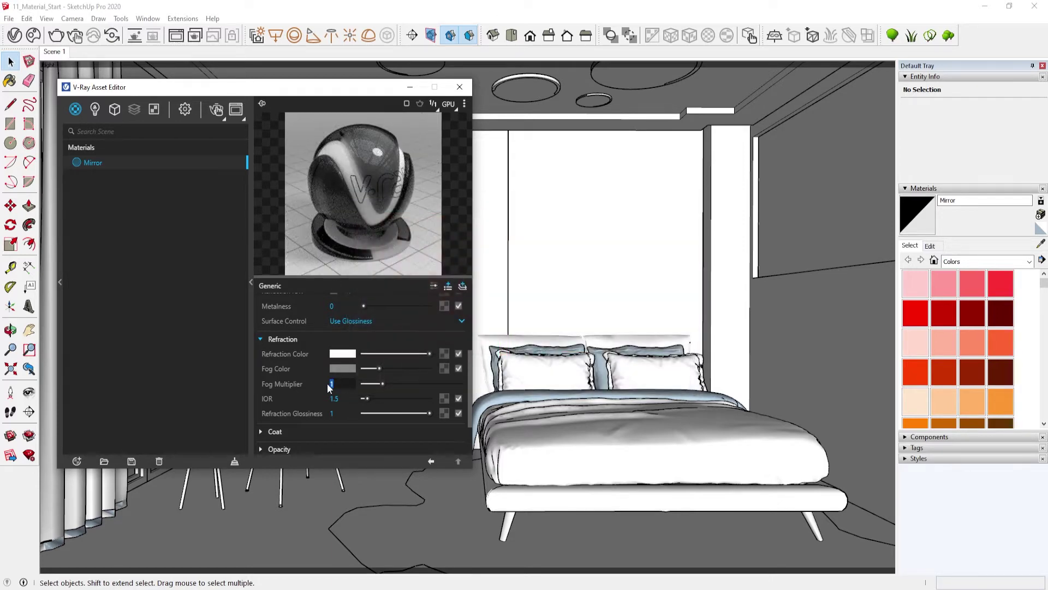
{"action": "type", "text": ".1"}
{"action": "key", "text": "Return"}
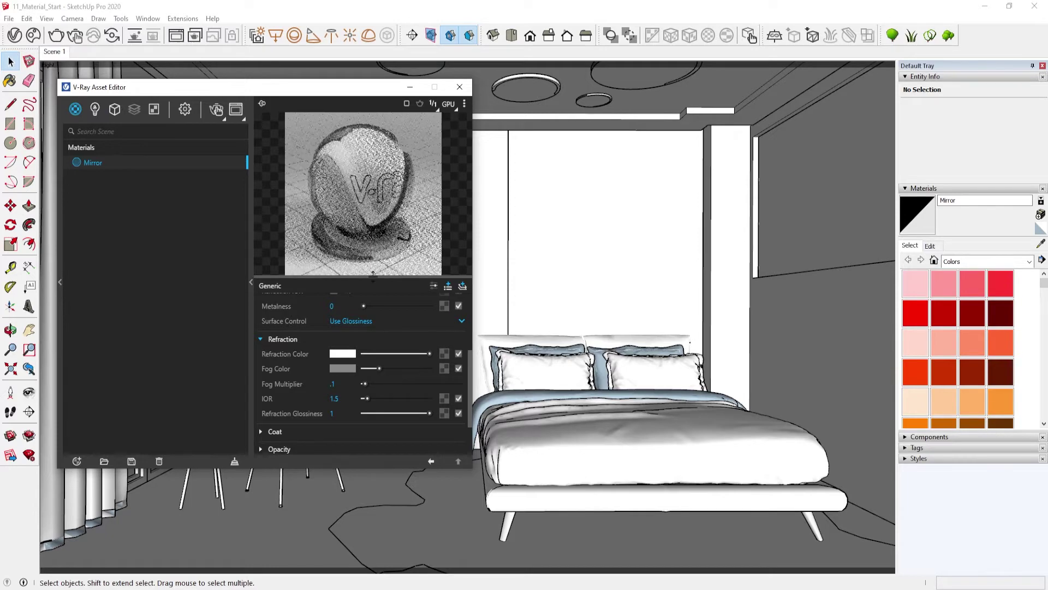
Change the refraction fog colour to a pale cyan with about 0.34 saturation.
{"action": "left_click", "coordinate": [344, 354]}
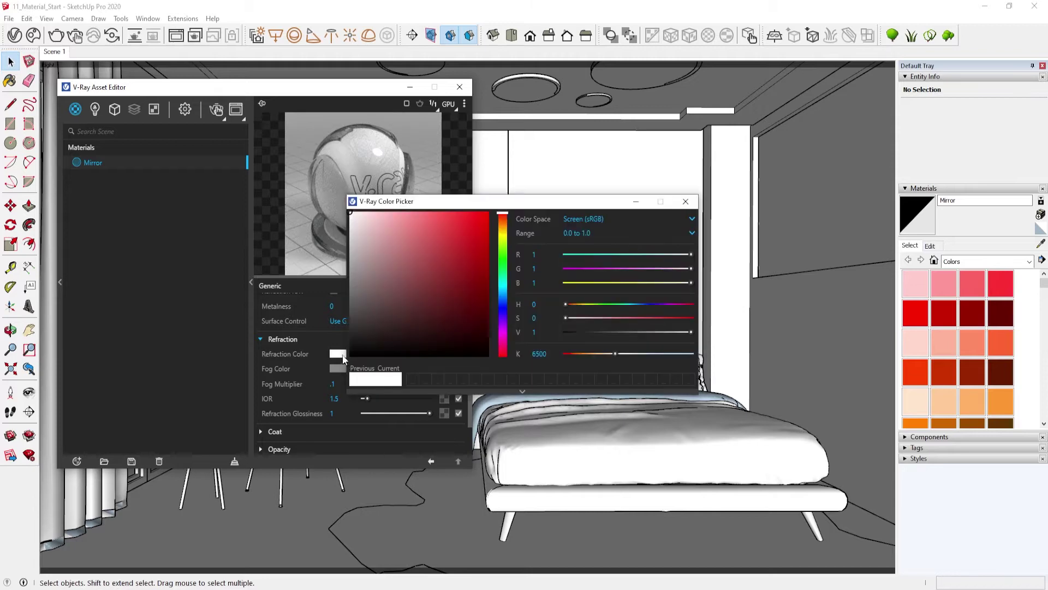
{"action": "key", "text": "Escape"}
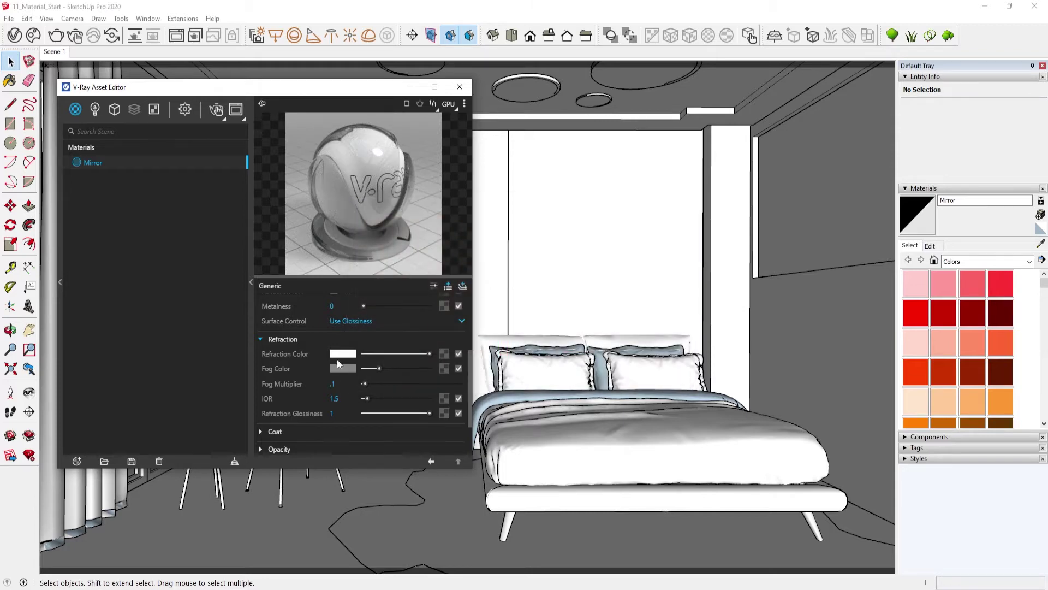
{"action": "left_click", "coordinate": [344, 371]}
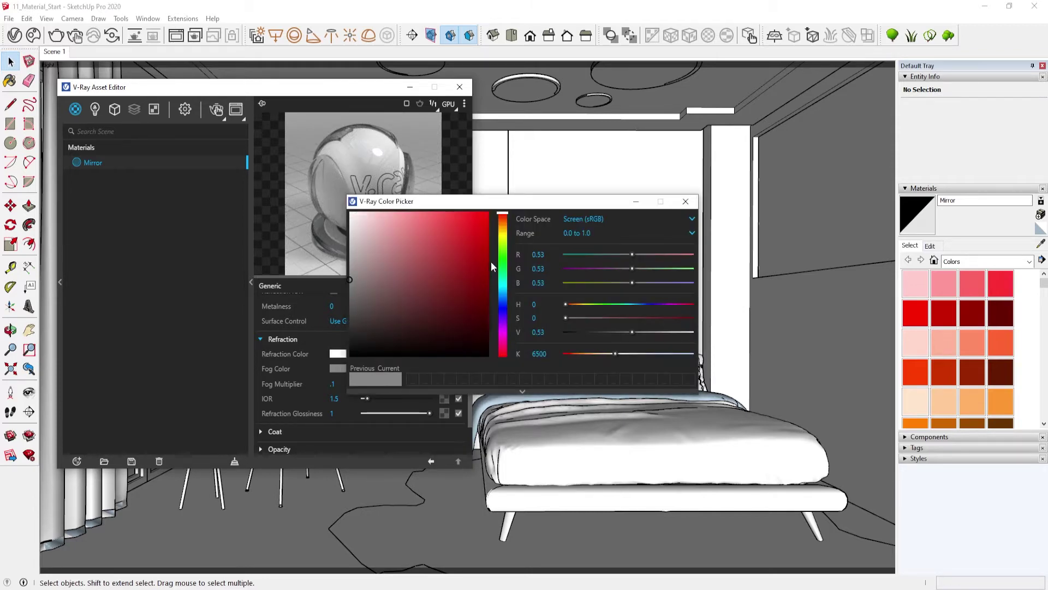
{"action": "left_click", "coordinate": [502, 285]}
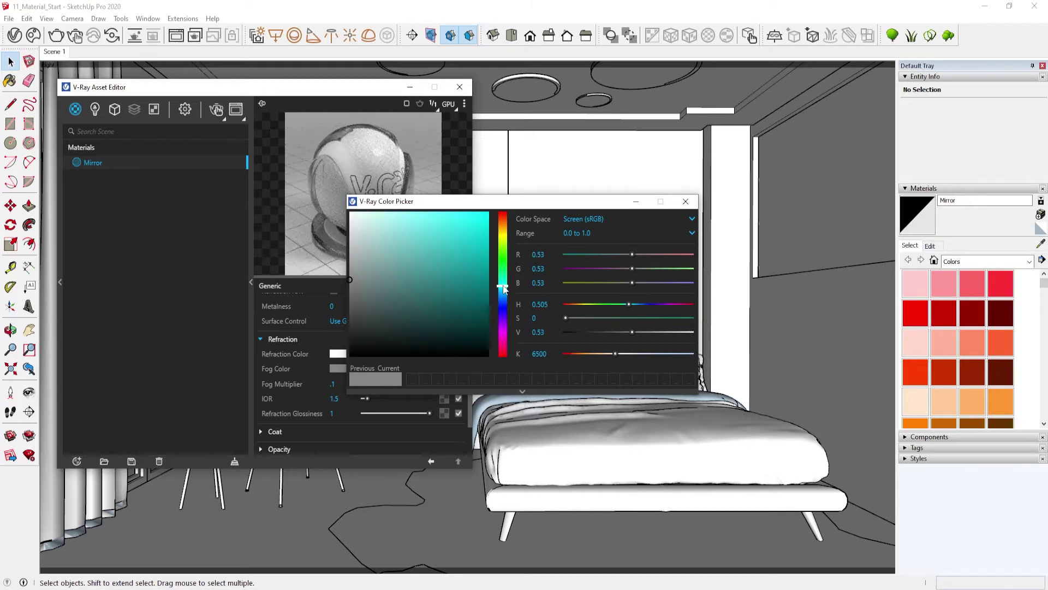
{"action": "left_click_drag", "start_coordinate": [469, 241], "coordinate": [490, 210]}
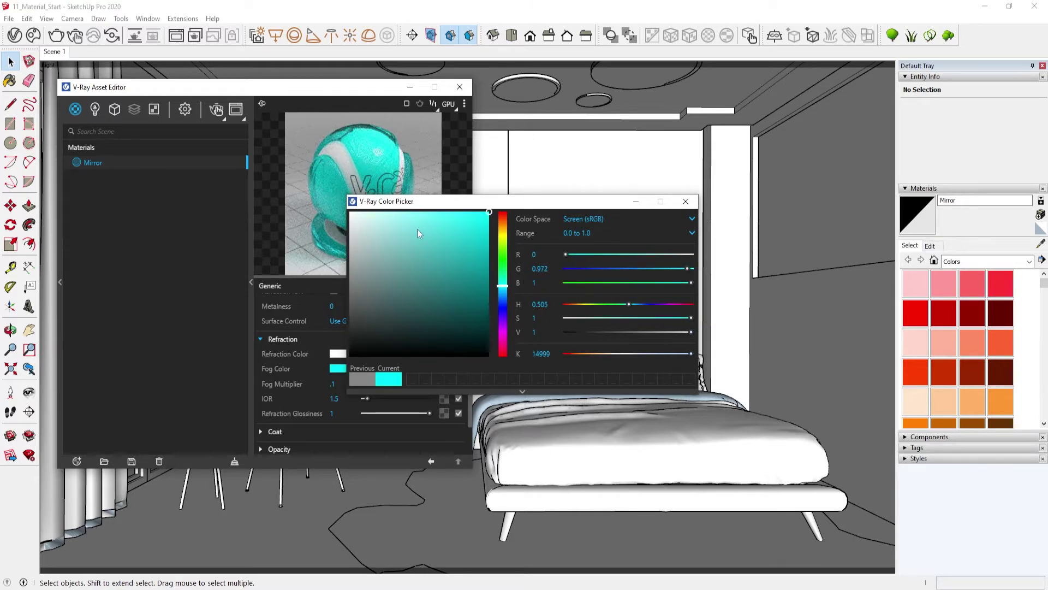
{"action": "left_click", "coordinate": [503, 287]}
{"action": "left_click_drag", "start_coordinate": [360, 223], "coordinate": [361, 212]}
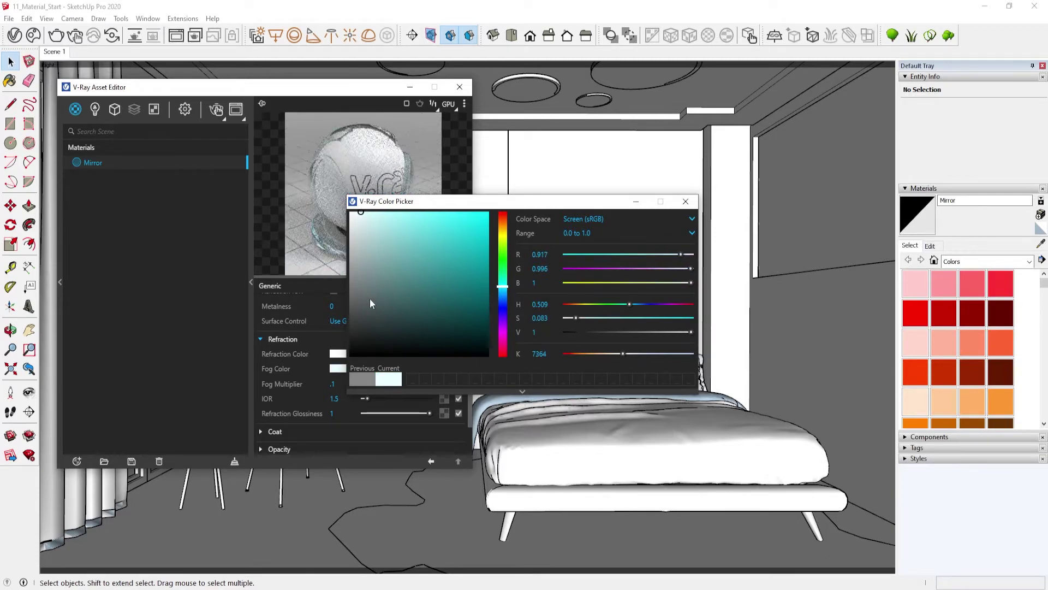
{"action": "left_click", "coordinate": [371, 212]}
{"action": "left_click", "coordinate": [396, 212]}
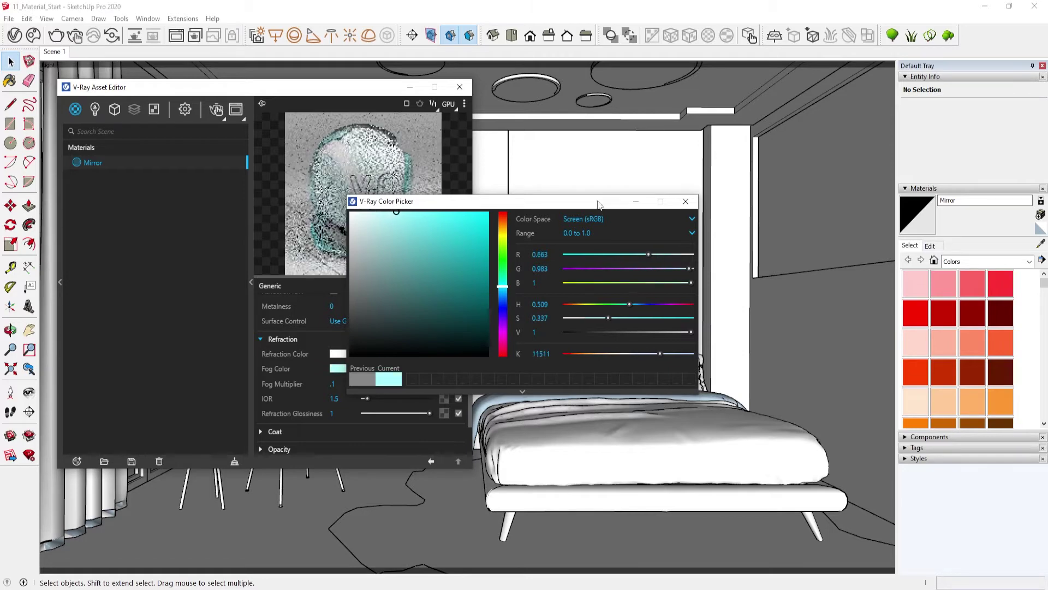
{"action": "left_click", "coordinate": [686, 202]}
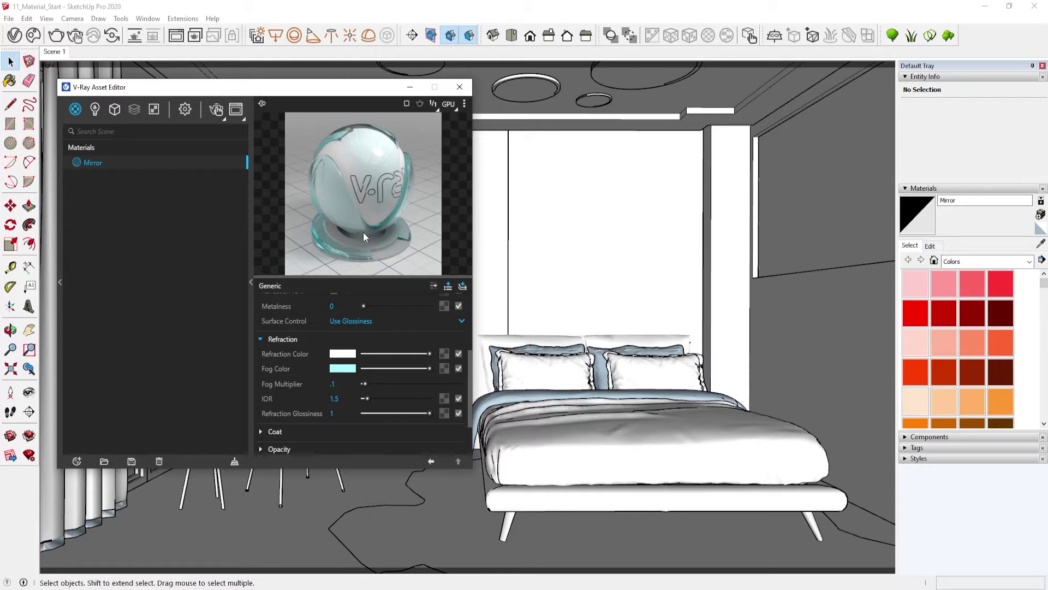
Reset the fog colour to white with a Fog Multiplier of 1.
{"action": "left_click", "coordinate": [336, 370]}
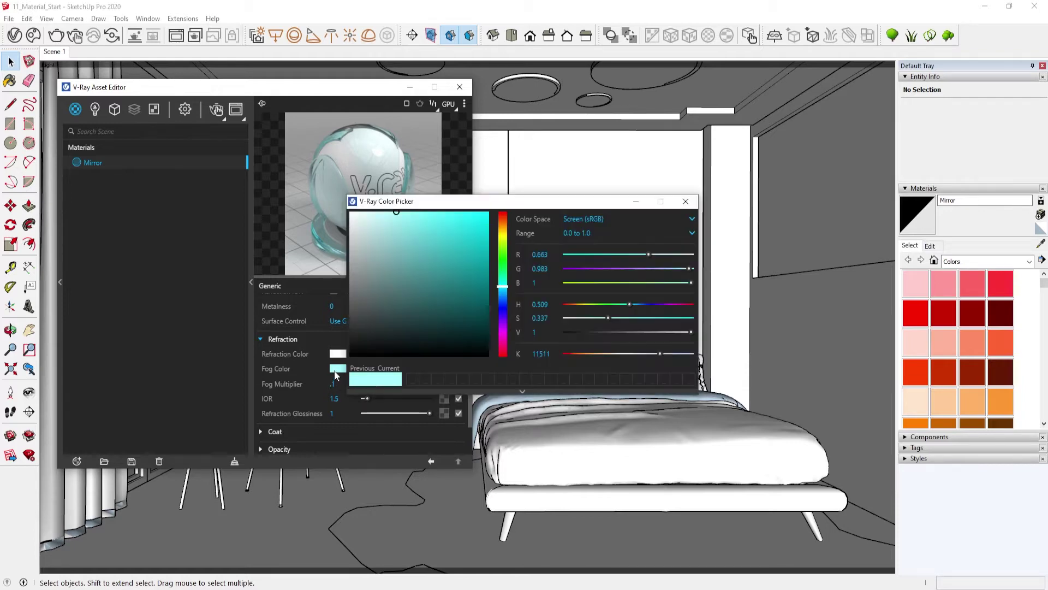
{"action": "left_click_drag", "start_coordinate": [392, 267], "coordinate": [350, 213]}
{"action": "left_click", "coordinate": [685, 201]}
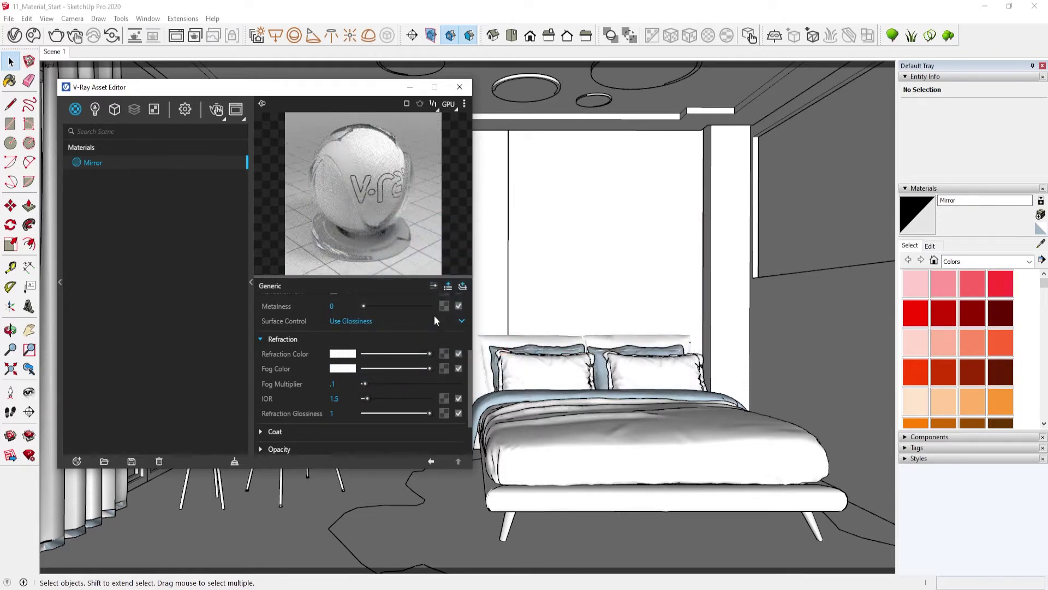
{"action": "type", "text": "1"}
{"action": "key", "text": "Return"}
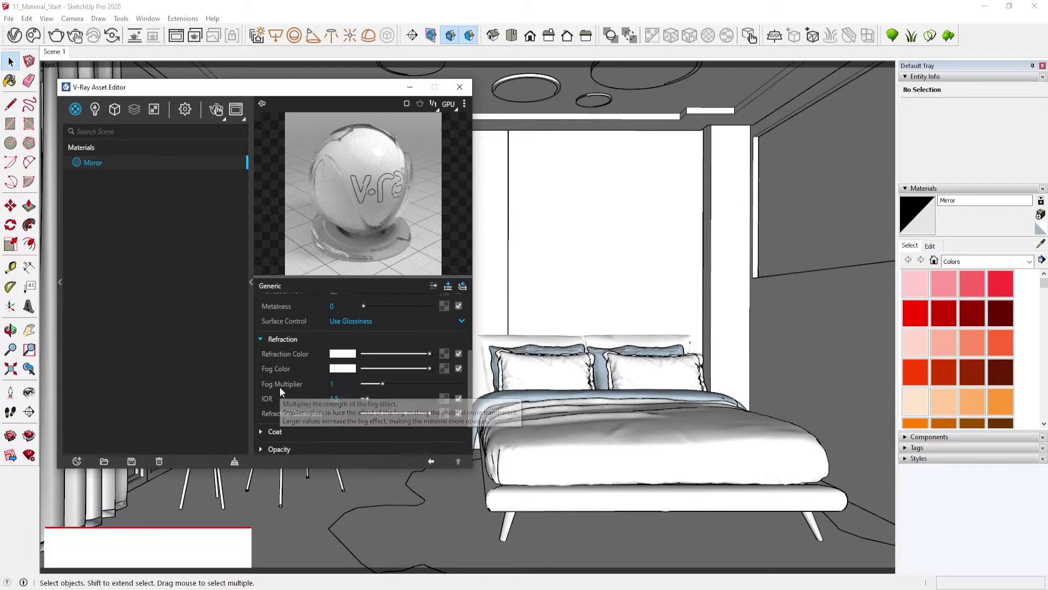
Collapse the material settings to just the material list and move it clear of the bedroom view.
{"action": "scroll", "coordinate": [367, 358], "scroll_direction": "down", "scroll_amount": 2}
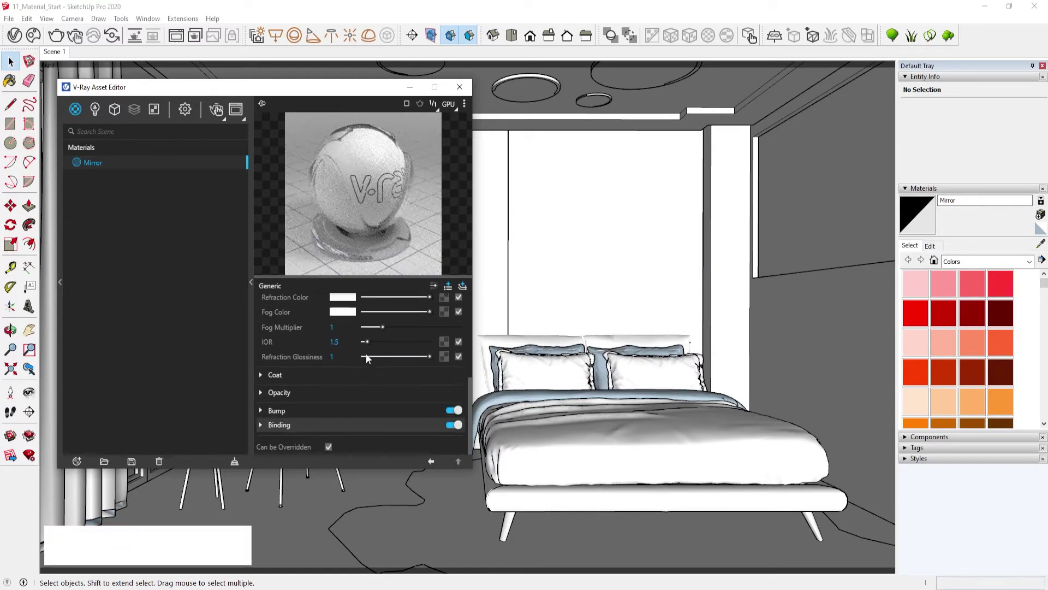
{"action": "left_click", "coordinate": [299, 412]}
{"action": "scroll", "coordinate": [325, 409], "scroll_direction": "up", "scroll_amount": 2}
{"action": "scroll", "coordinate": [326, 411], "scroll_direction": "up", "scroll_amount": 2}
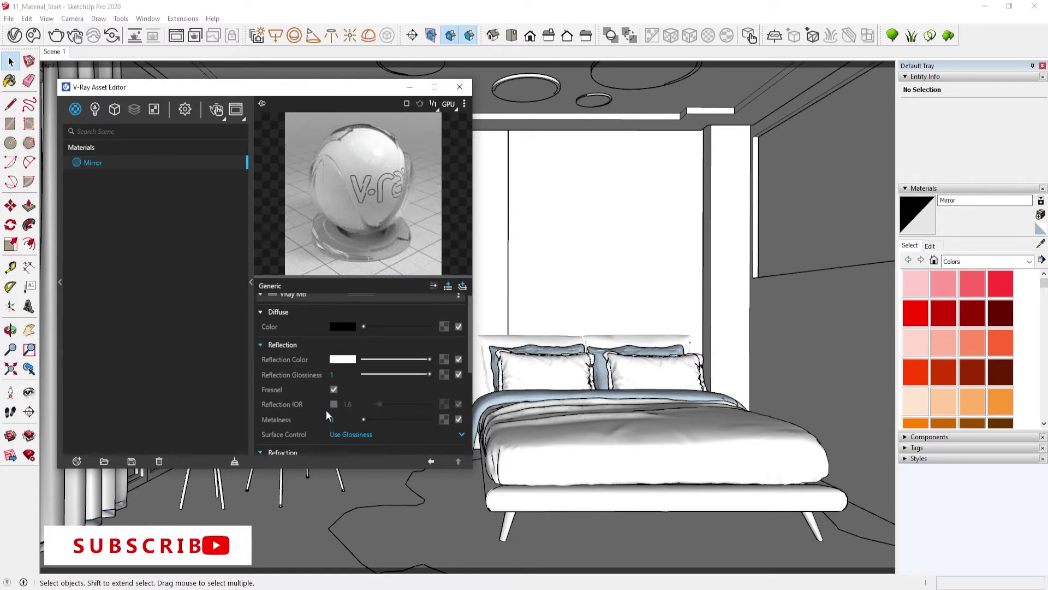
{"action": "left_click", "coordinate": [278, 345]}
{"action": "left_click", "coordinate": [253, 275]}
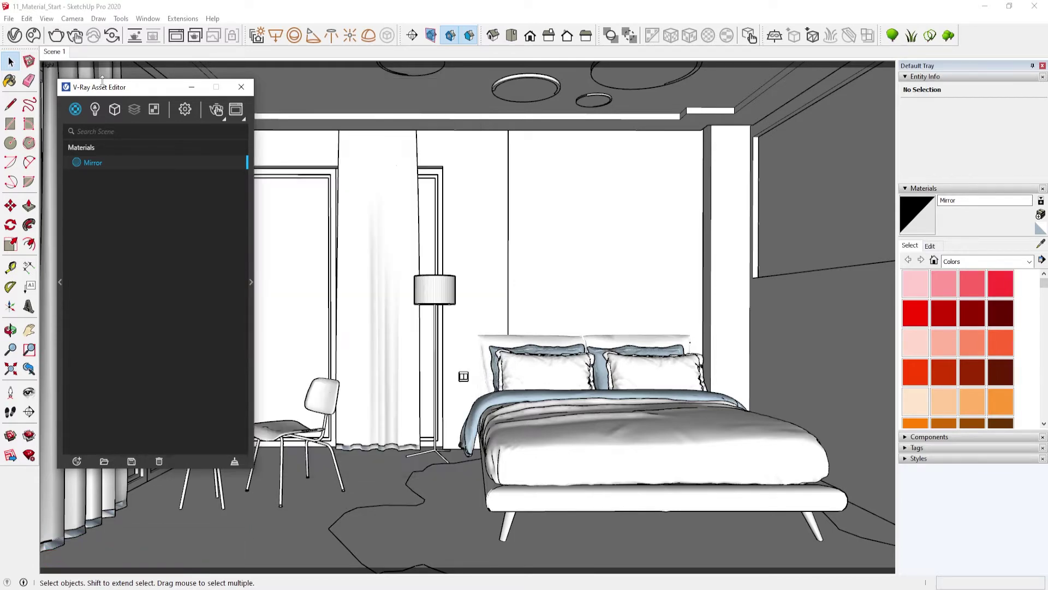
{"action": "mouse_move", "coordinate": [109, 92]}
{"action": "left_mouse_down"}
{"action": "mouse_move", "coordinate": [630, 99]}
{"action": "mouse_move", "coordinate": [723, 71]}
{"action": "mouse_move", "coordinate": [689, 69]}
{"action": "left_mouse_up"}
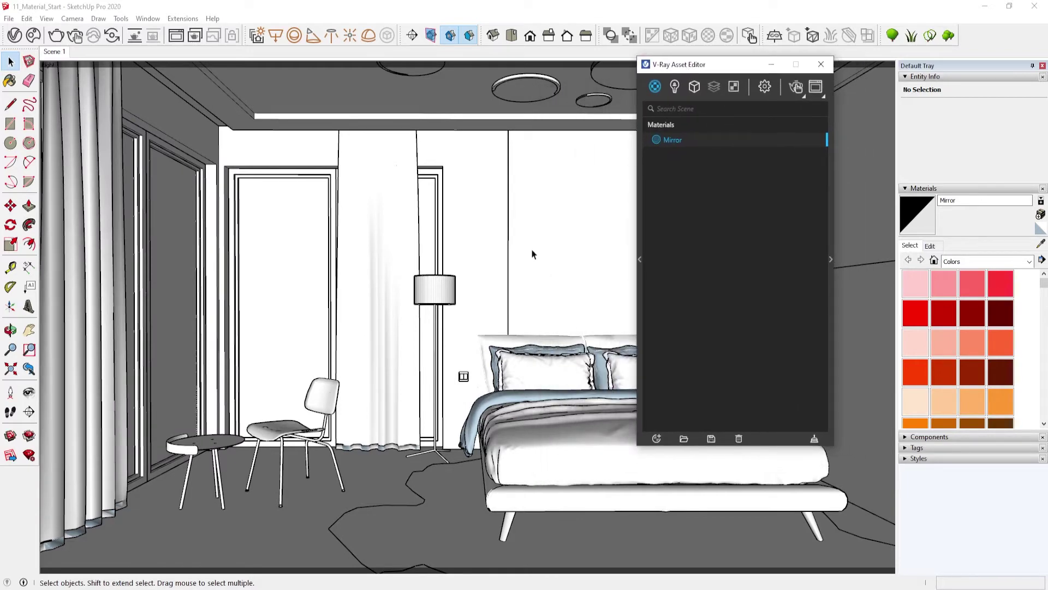
Apply the Mirror material to the mirror door panel left of the bed.
{"action": "left_click", "coordinate": [286, 275]}
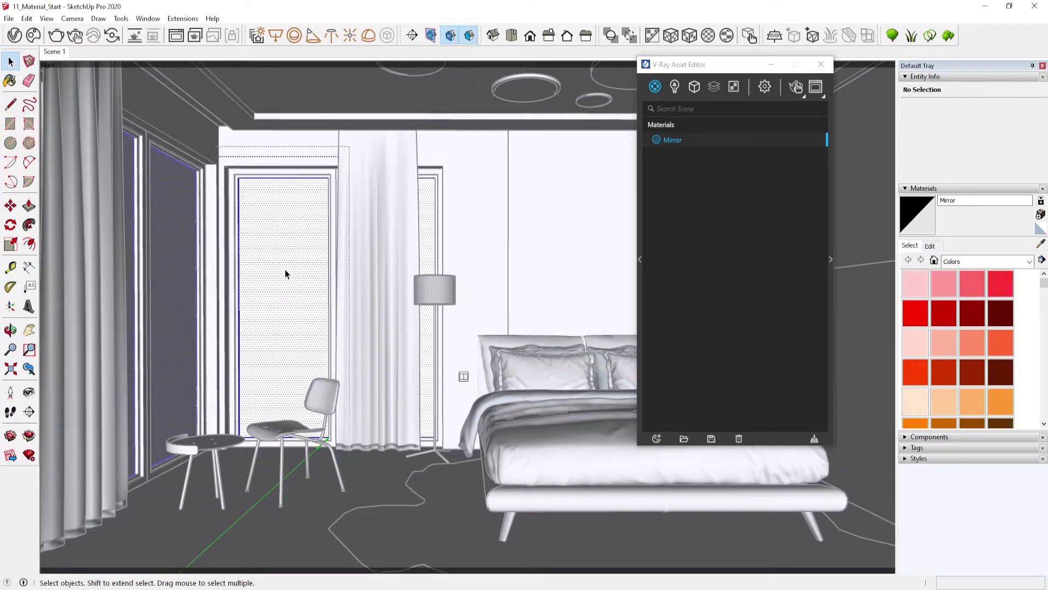
{"action": "right_click", "coordinate": [687, 139]}
{"action": "left_click", "coordinate": [697, 163]}
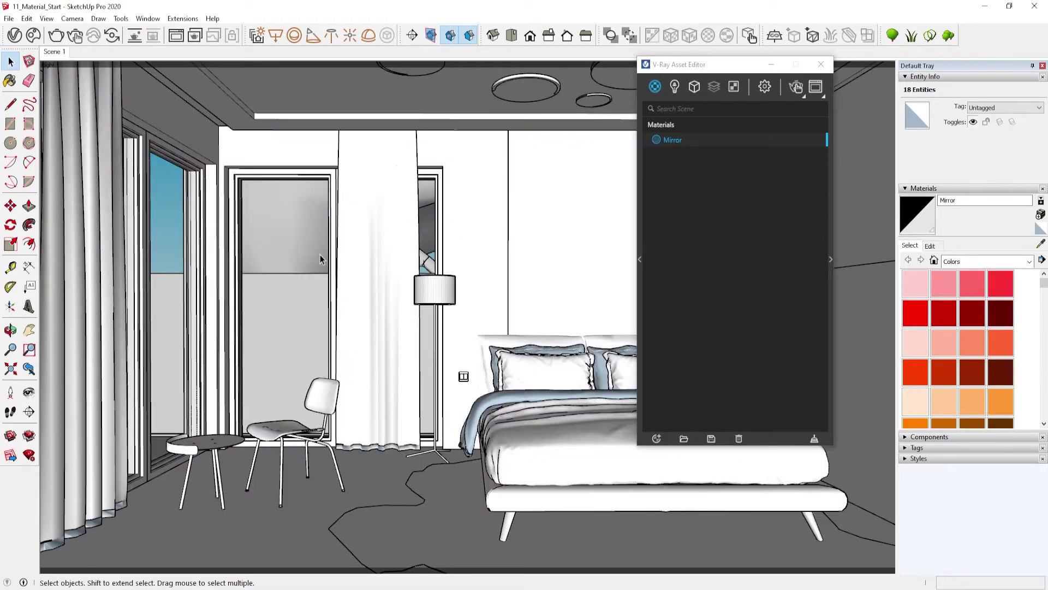
{"action": "mouse_move", "coordinate": [675, 67]}
{"action": "left_mouse_down"}
{"action": "mouse_move", "coordinate": [436, 124]}
{"action": "mouse_move", "coordinate": [225, 140]}
{"action": "mouse_move", "coordinate": [179, 109]}
{"action": "left_mouse_up"}
Add a Generic V-Ray material named Metal_Black.
{"action": "left_click", "coordinate": [159, 129]}
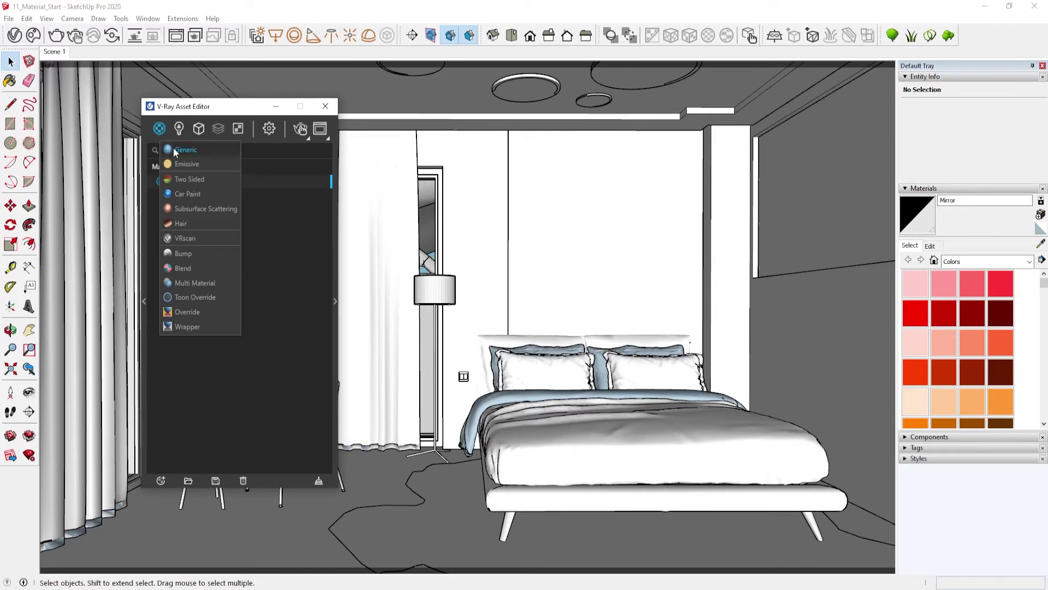
{"action": "left_click", "coordinate": [181, 171]}
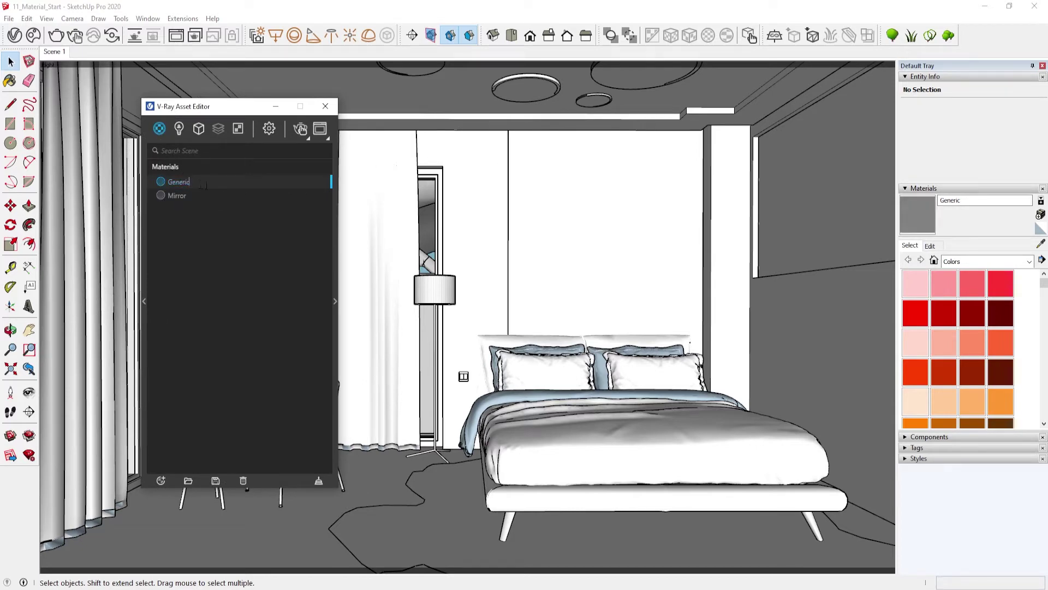
{"action": "double_click", "coordinate": [202, 183]}
{"action": "type", "text": "Metal_"}
{"action": "type", "text": "Black"}
{"action": "key", "text": "Return"}
Add a second Generic material named Metal_White, then bring up Metal_Black's settings.
{"action": "left_click", "coordinate": [159, 134]}
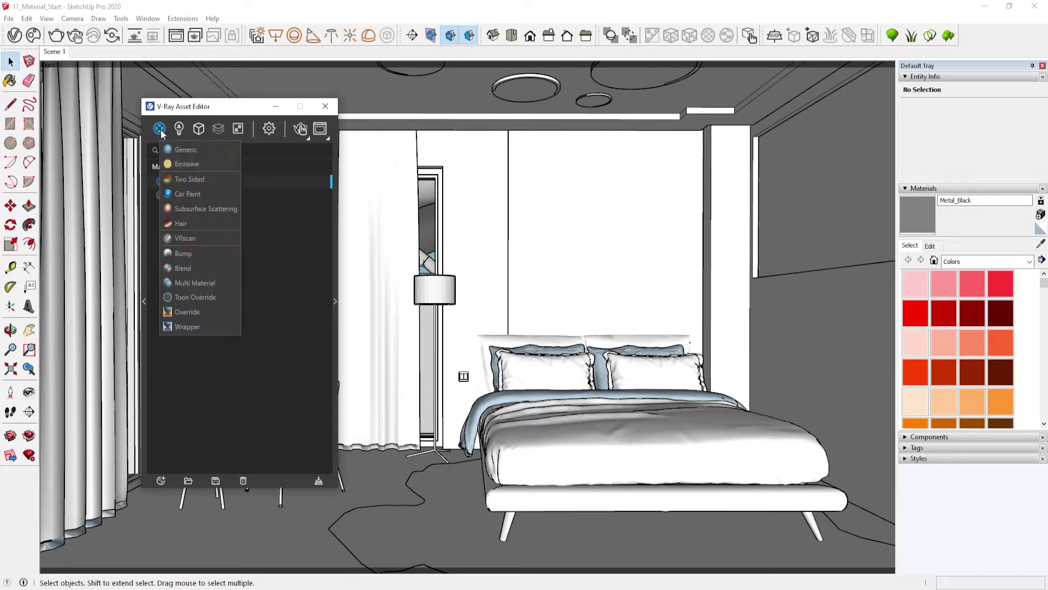
{"action": "left_click", "coordinate": [195, 149]}
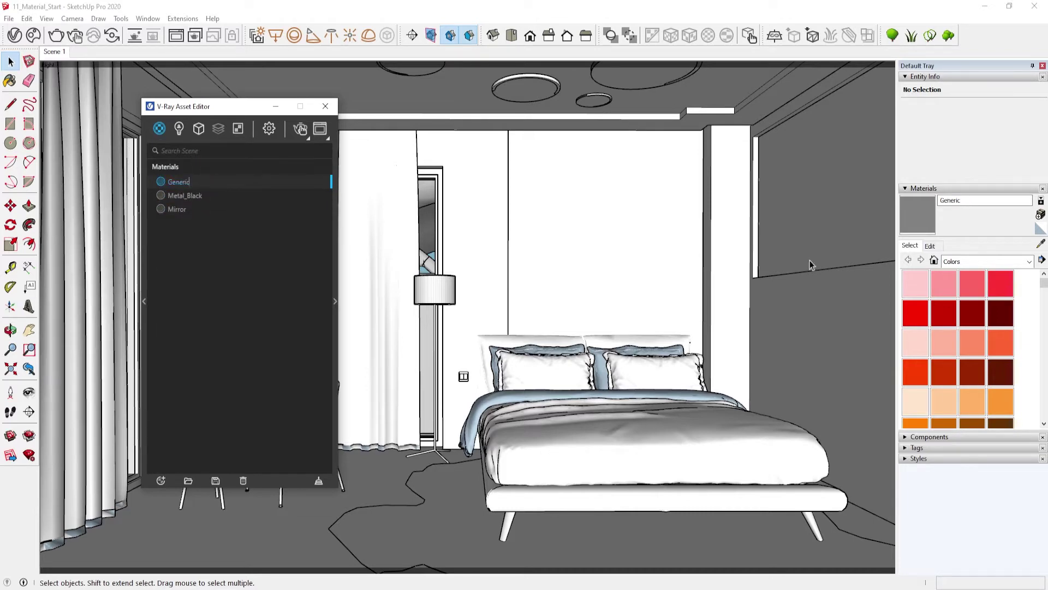
{"action": "key", "text": "F2"}
{"action": "type", "text": "M"}
{"action": "type", "text": "etal_White"}
{"action": "key", "text": "Return"}
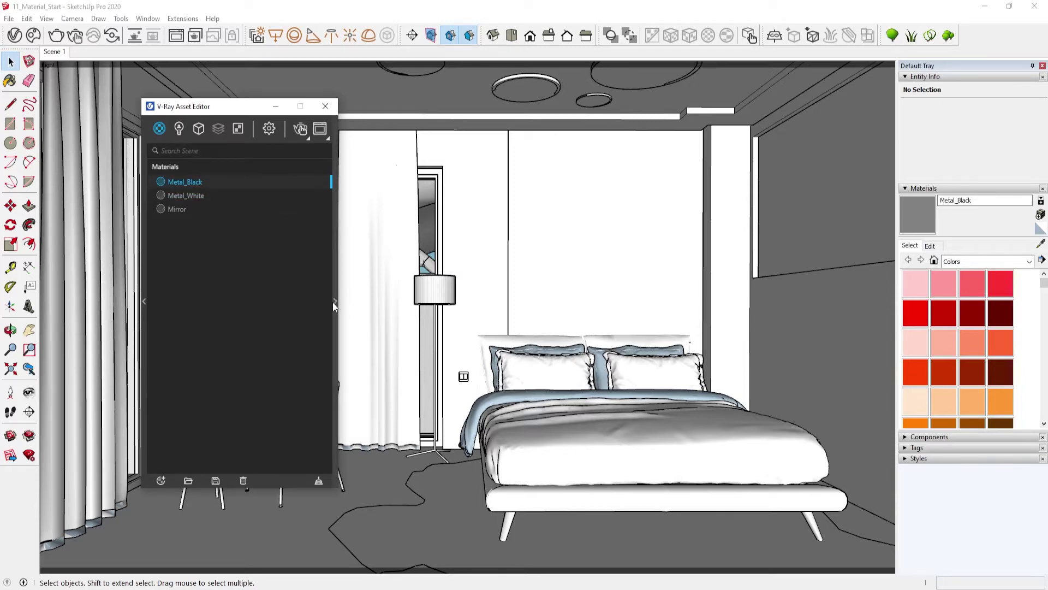
{"action": "left_click", "coordinate": [335, 301]}
{"action": "left_click_drag", "start_coordinate": [339, 113], "coordinate": [250, 78]}
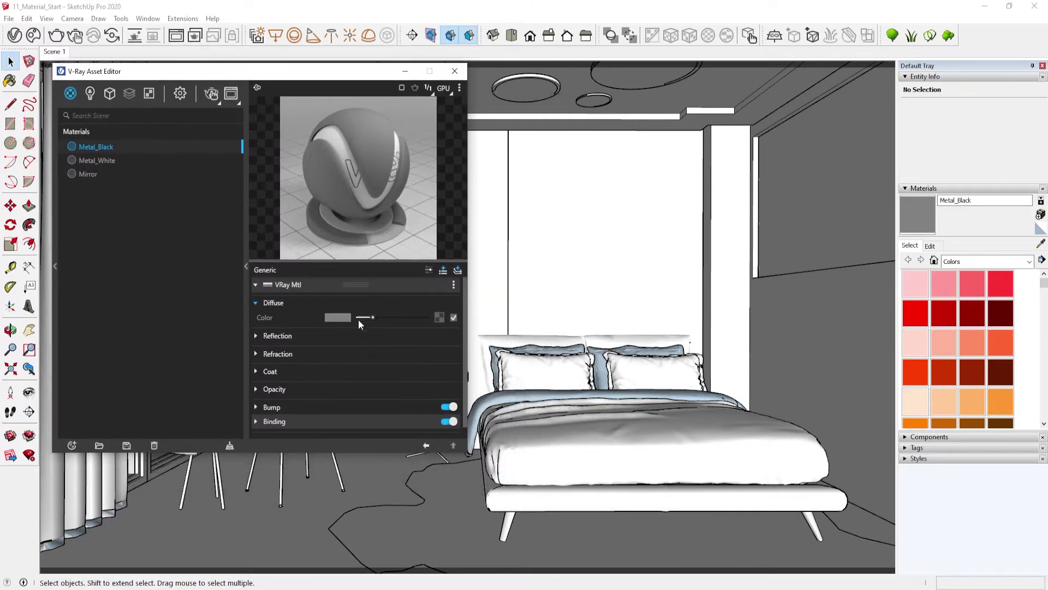
Set Metal_Black's diffuse colour to just above pure black.
{"action": "left_click_drag", "start_coordinate": [371, 316], "coordinate": [333, 327]}
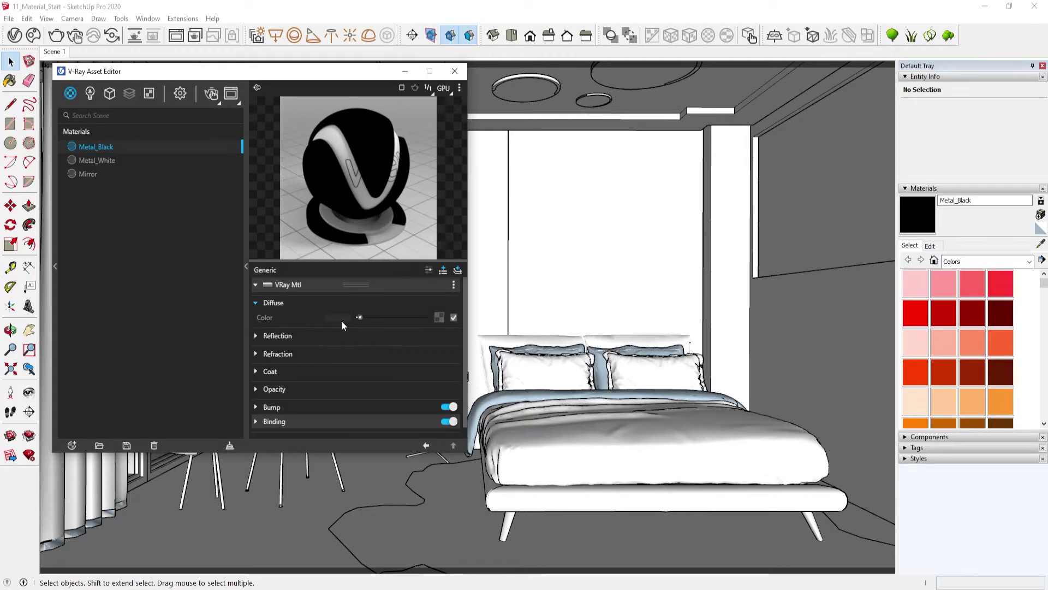
{"action": "left_click", "coordinate": [339, 318]}
{"action": "left_click_drag", "start_coordinate": [350, 332], "coordinate": [343, 356]}
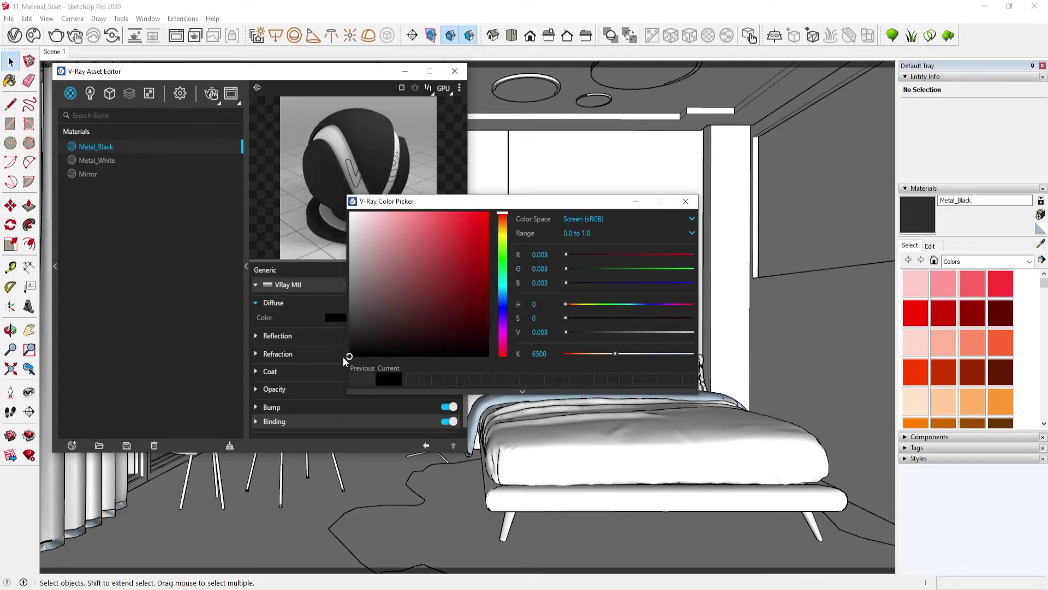
{"action": "left_click_drag", "start_coordinate": [389, 200], "coordinate": [490, 168]}
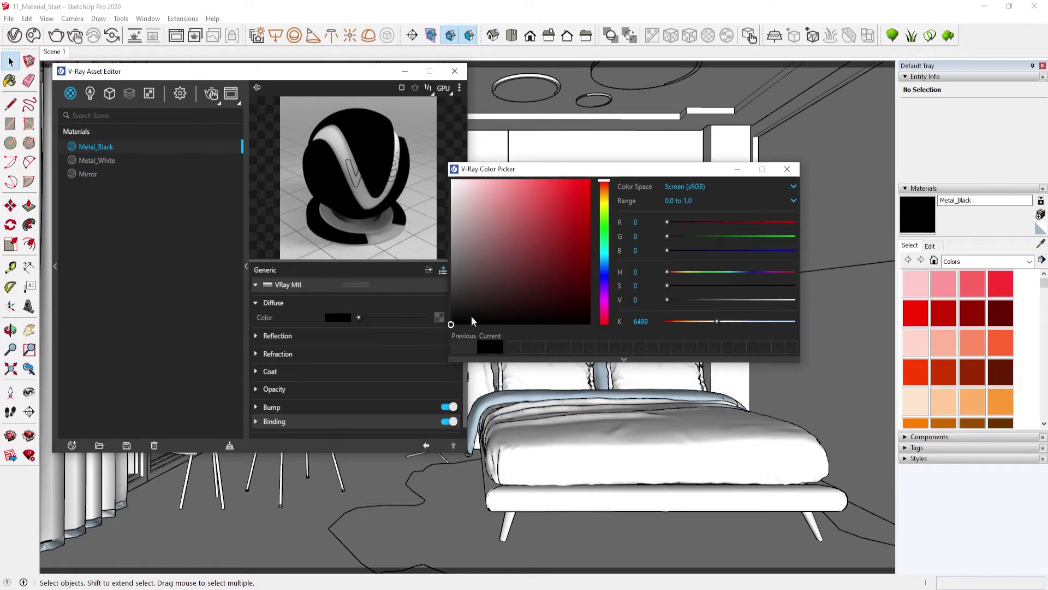
{"action": "mouse_move", "coordinate": [473, 321]}
{"action": "left_mouse_down"}
{"action": "mouse_move", "coordinate": [437, 318]}
{"action": "mouse_move", "coordinate": [445, 312]}
{"action": "left_mouse_up"}
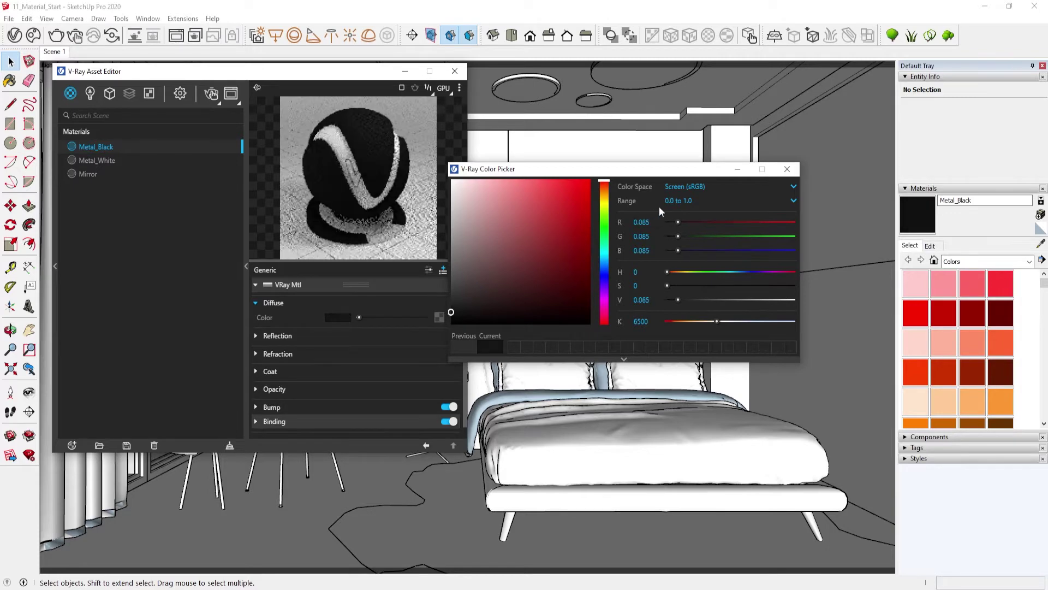
{"action": "left_click", "coordinate": [787, 169]}
Give Metal_Black a white reflection colour and Metalness 1.
{"action": "left_click", "coordinate": [287, 335]}
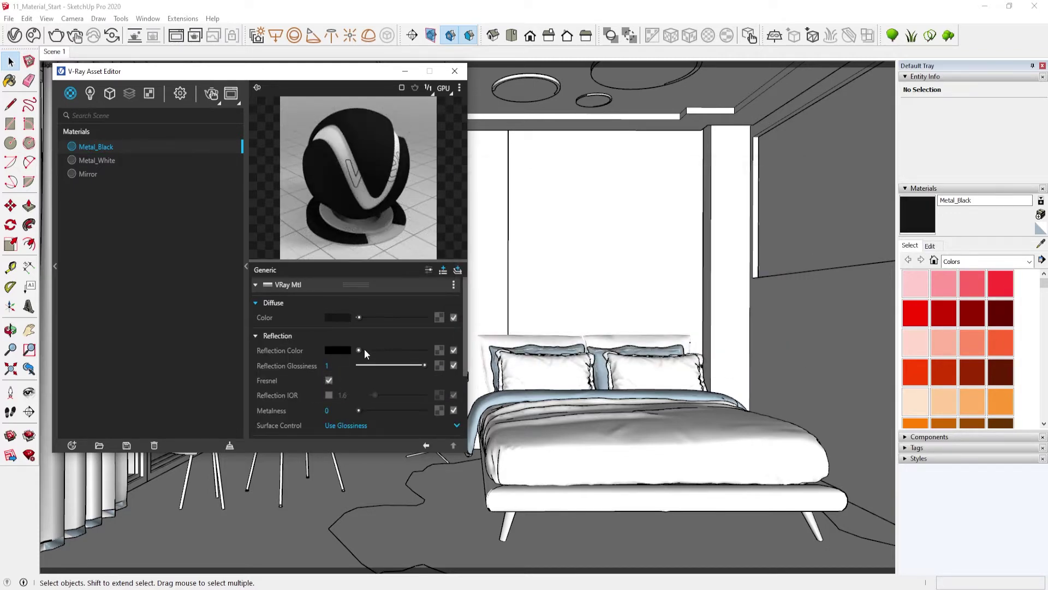
{"action": "left_click_drag", "start_coordinate": [358, 350], "coordinate": [425, 351]}
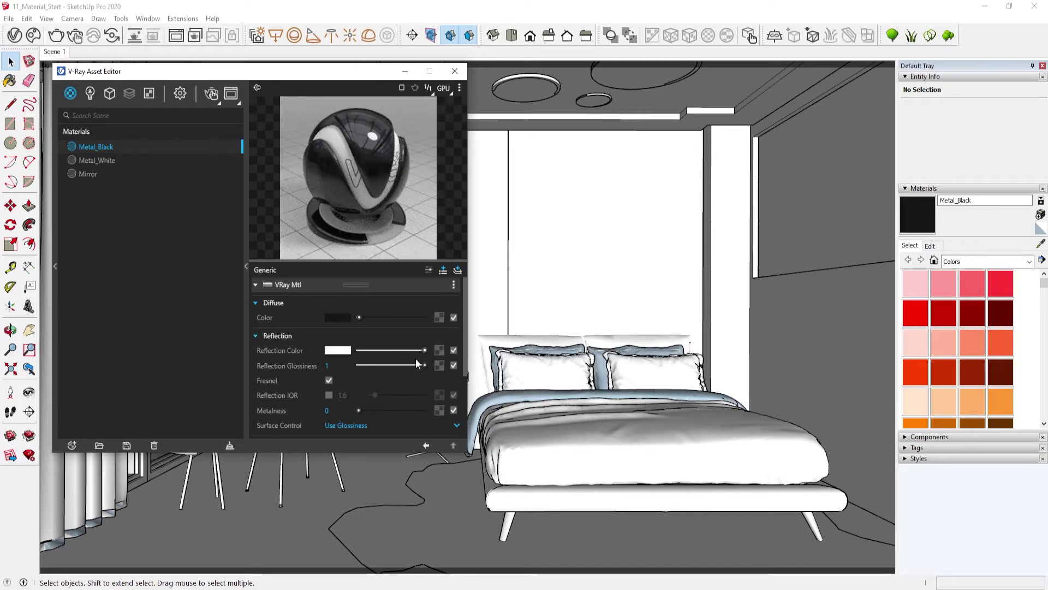
{"action": "scroll", "coordinate": [355, 391], "scroll_direction": "down", "scroll_amount": 2}
{"action": "scroll", "coordinate": [310, 358], "scroll_direction": "up", "scroll_amount": 2}
{"action": "left_click_drag", "start_coordinate": [363, 412], "coordinate": [429, 412]}
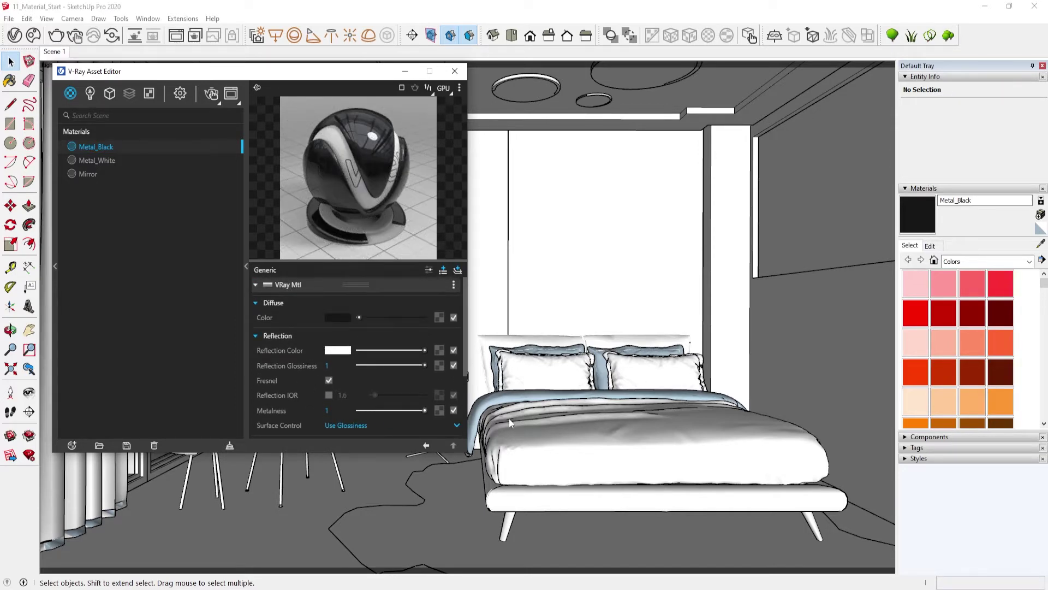
{"action": "left_click", "coordinate": [288, 338]}
{"action": "scroll", "coordinate": [310, 398], "scroll_direction": "down", "scroll_amount": 1}
{"action": "scroll", "coordinate": [310, 398], "scroll_direction": "up", "scroll_amount": 1}
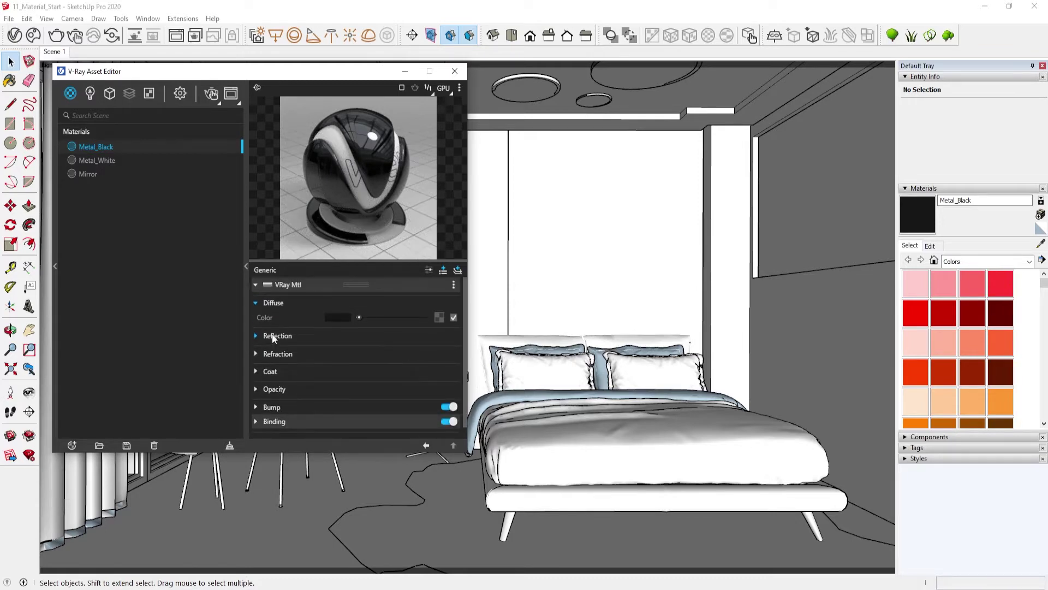
{"action": "left_click", "coordinate": [273, 338]}
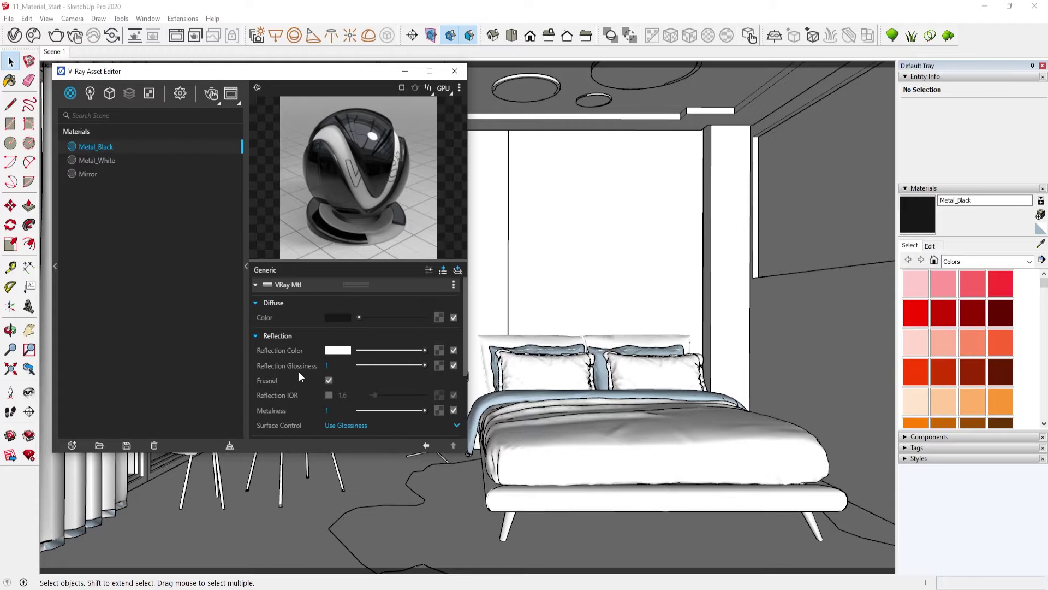
Set Metal_Black's Reflection Glossiness to .75 and hide the settings panel.
{"action": "left_click", "coordinate": [328, 365]}
{"action": "type", "text": ".8"}
{"action": "key", "text": "Return"}
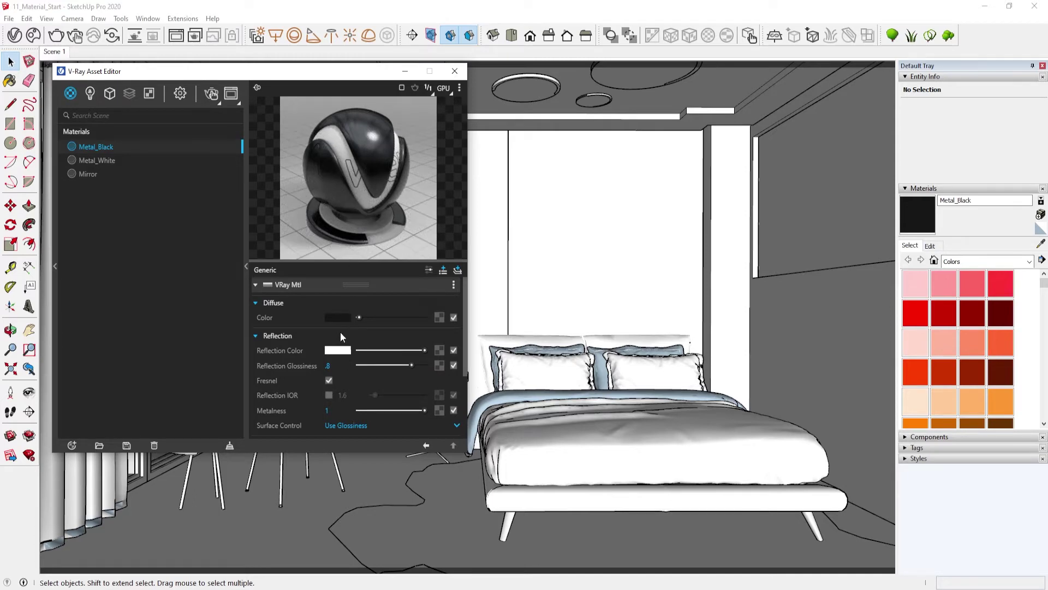
{"action": "key", "text": "BackSpace"}
{"action": "key", "text": "Return"}
{"action": "left_click", "coordinate": [246, 262]}
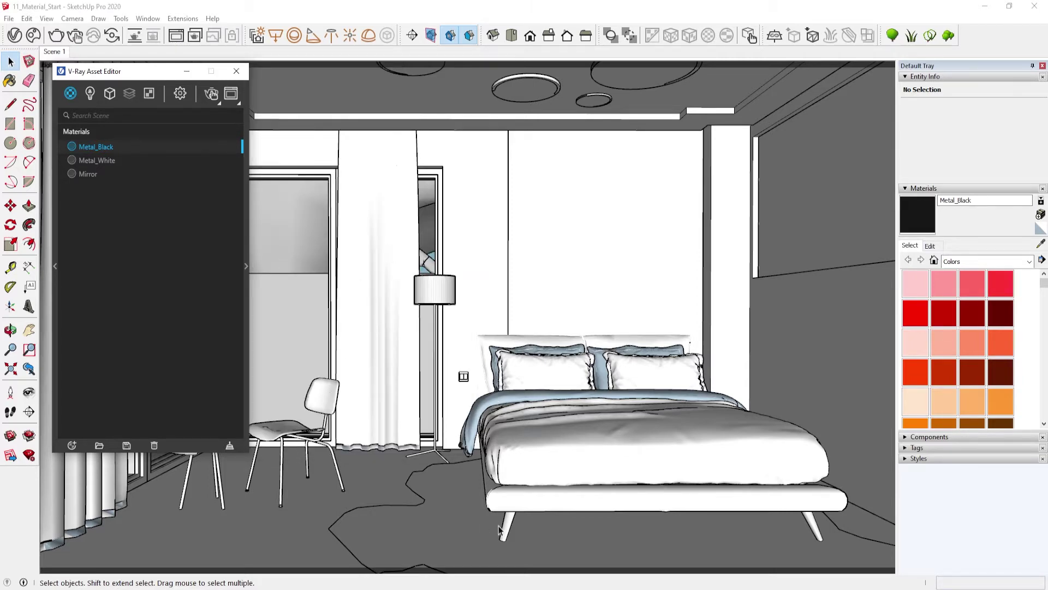
Select Metal_White and raise its diffuse colour slider to near-white.
{"action": "left_click", "coordinate": [246, 265]}
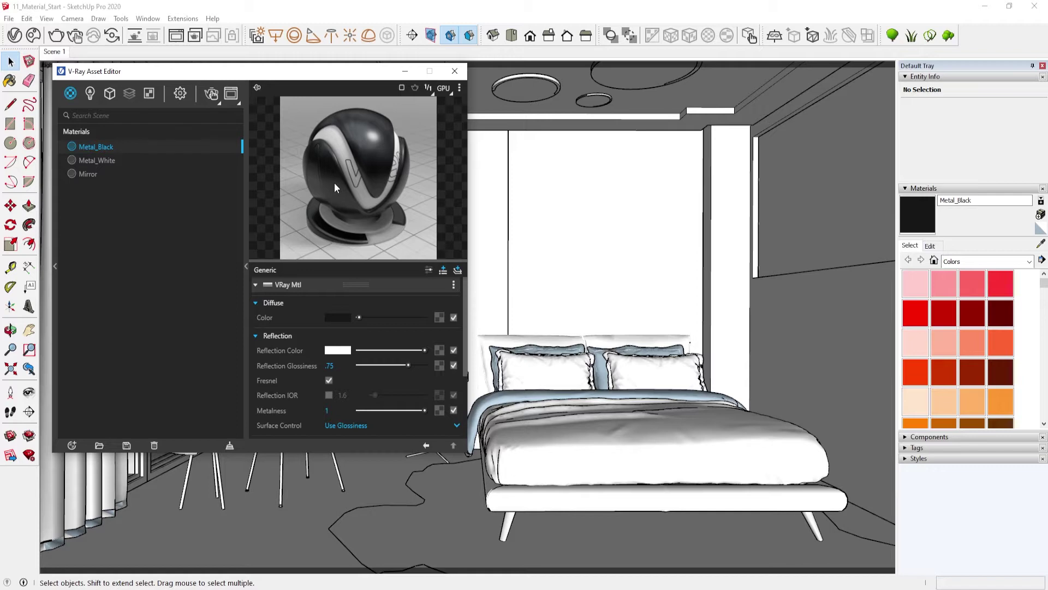
{"action": "left_click", "coordinate": [117, 162]}
{"action": "mouse_move", "coordinate": [379, 316]}
{"action": "left_mouse_down"}
{"action": "mouse_move", "coordinate": [434, 315]}
{"action": "mouse_move", "coordinate": [410, 318]}
{"action": "left_mouse_up"}
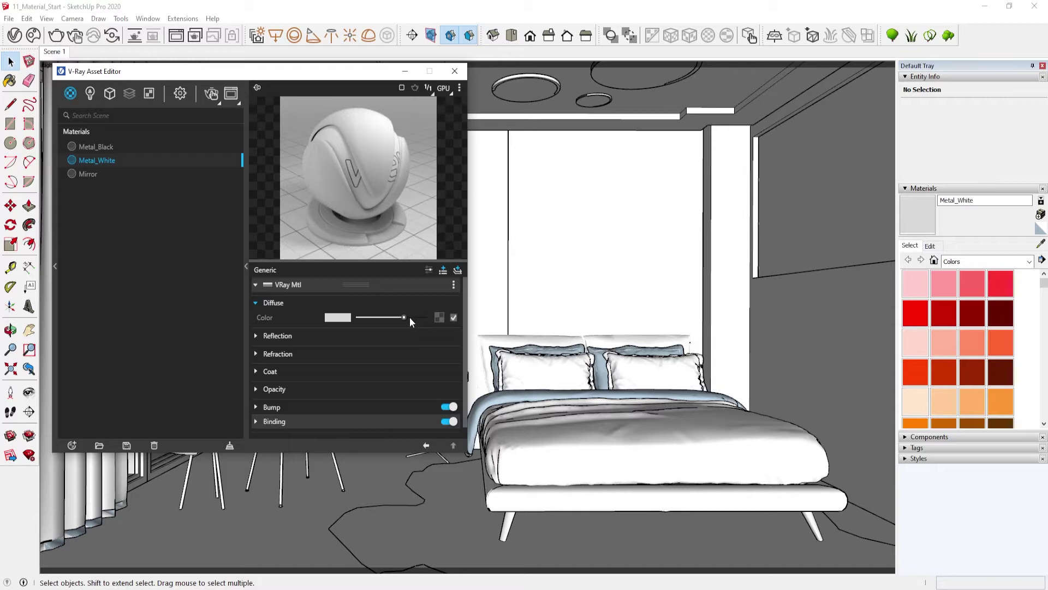
Give Metal_White a white reflection colour, Metalness 1 and Reflection Glossiness .8.
{"action": "left_click", "coordinate": [257, 334]}
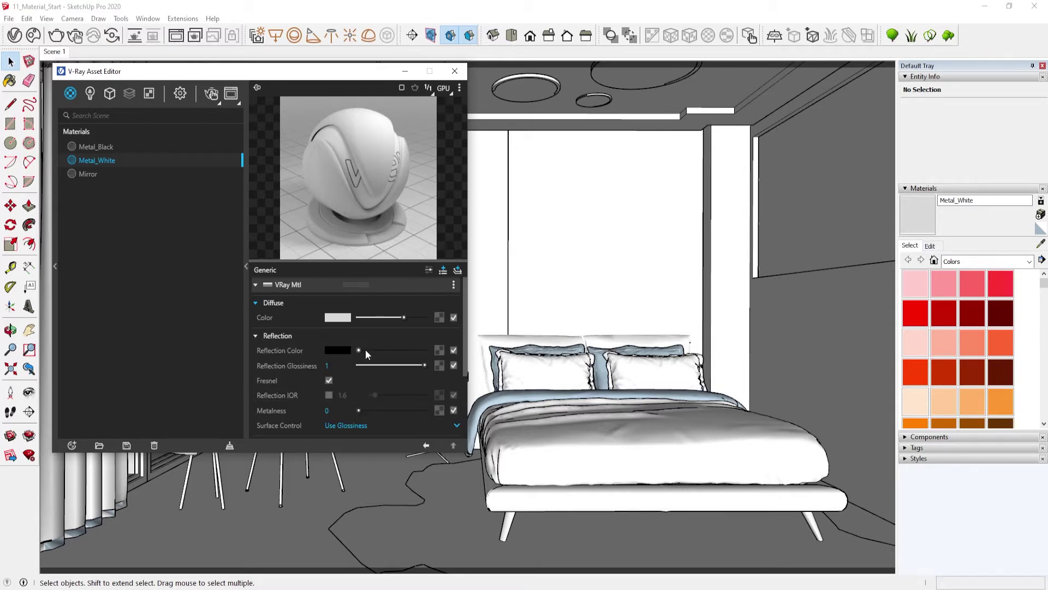
{"action": "left_click_drag", "start_coordinate": [365, 349], "coordinate": [426, 350]}
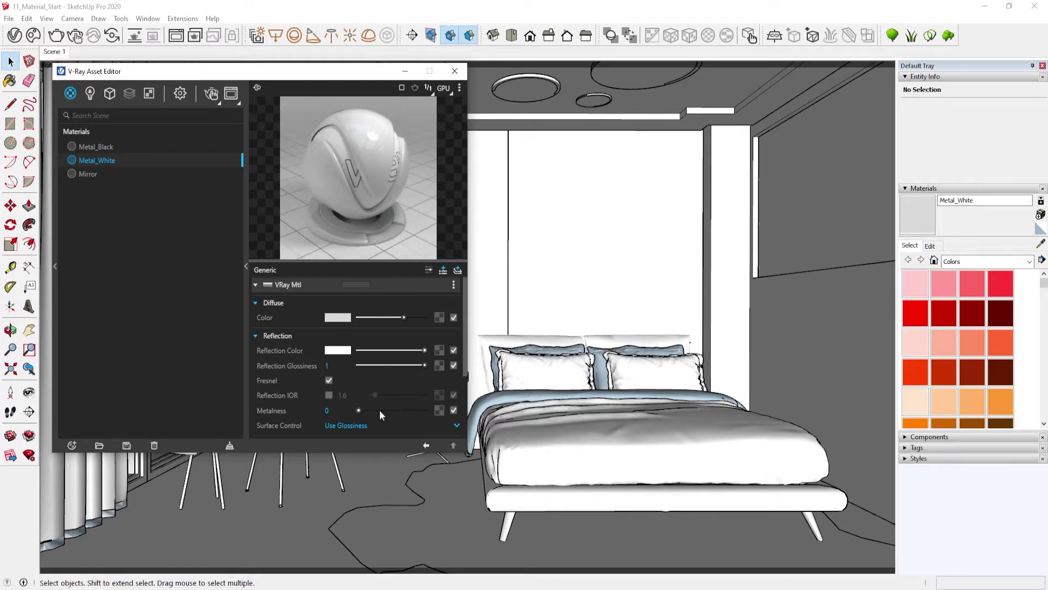
{"action": "left_click_drag", "start_coordinate": [380, 411], "coordinate": [449, 416]}
{"action": "type", "text": ".75"}
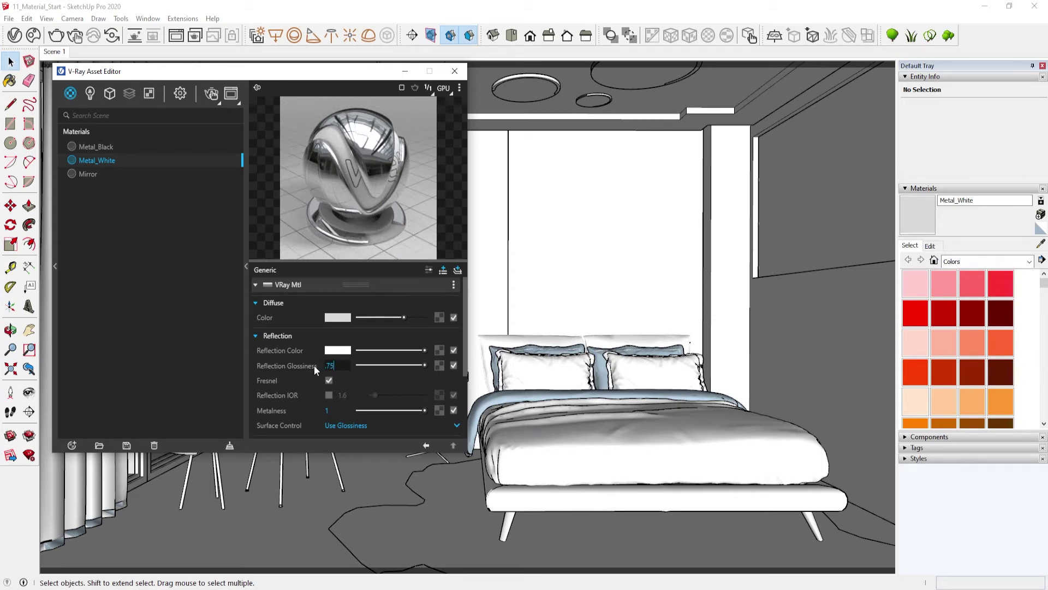
{"action": "key", "text": "Return"}
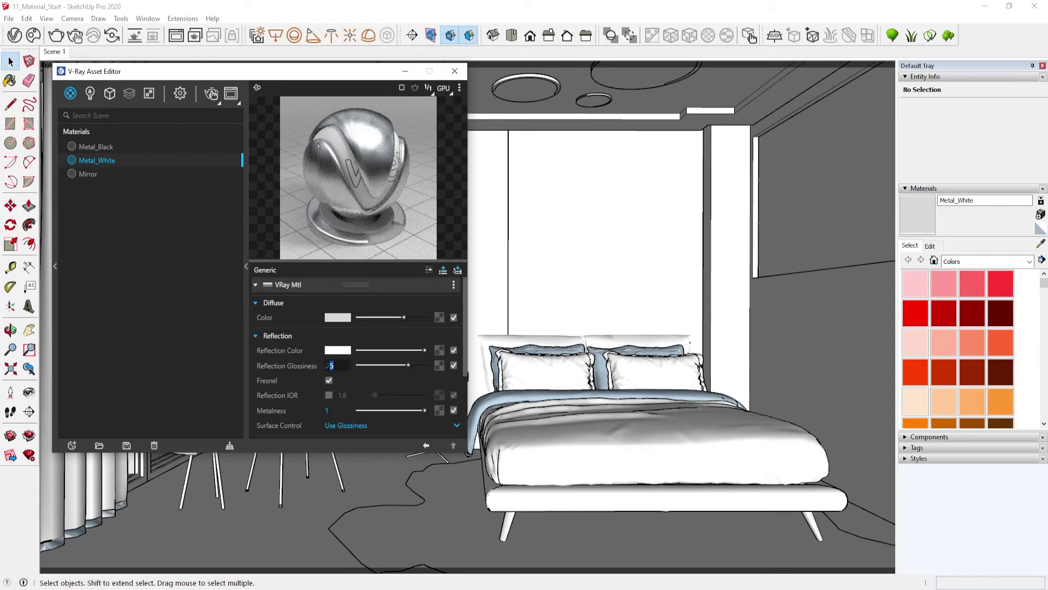
{"action": "type", "text": ".8"}
{"action": "key", "text": "Return"}
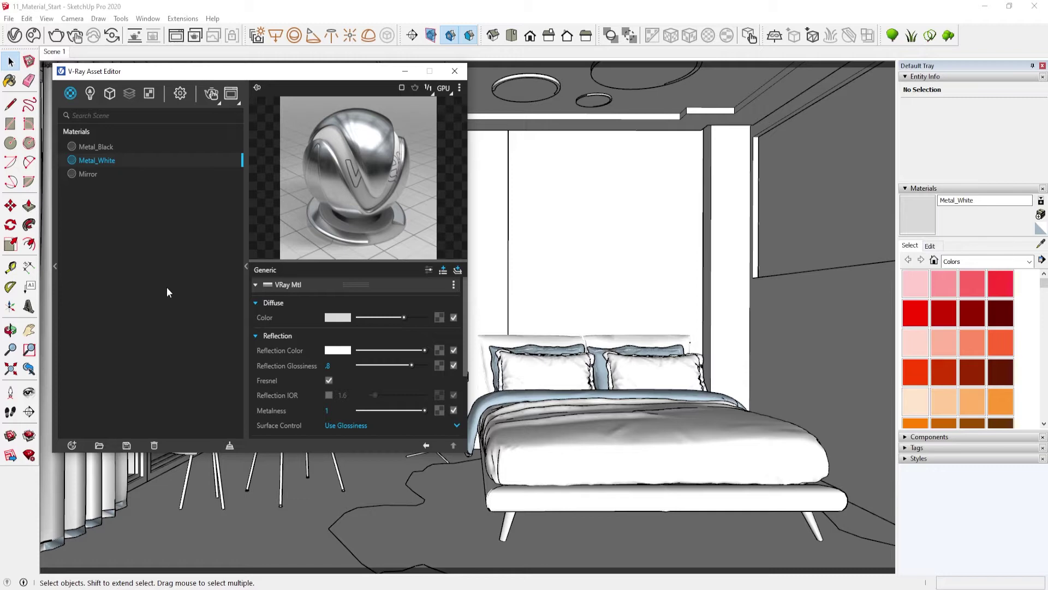
Collapse the editor to its list and apply Metal_Black to the door and window frames.
{"action": "left_click", "coordinate": [245, 266]}
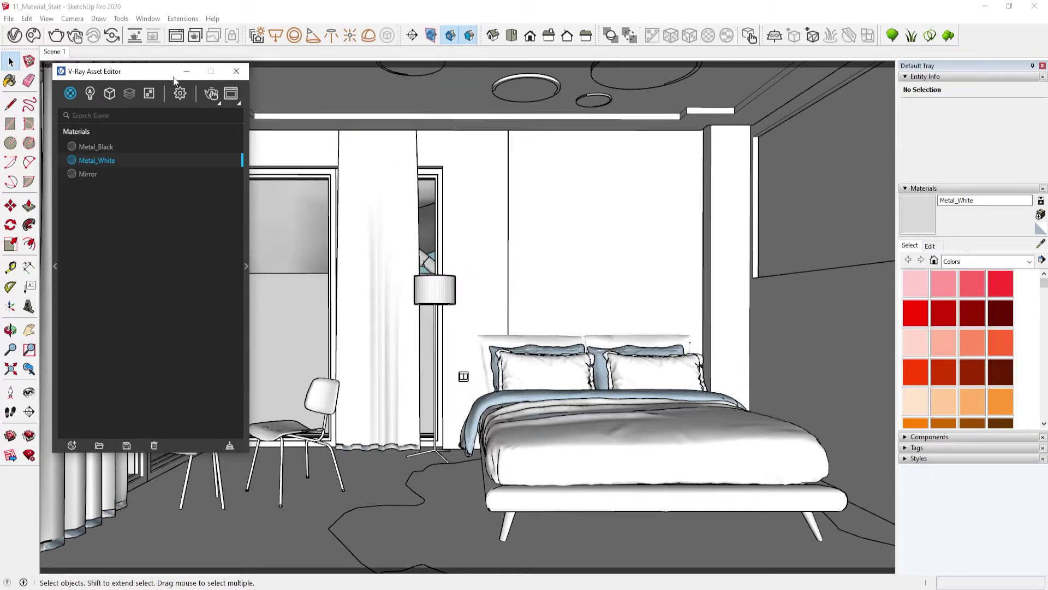
{"action": "mouse_move", "coordinate": [168, 76]}
{"action": "left_mouse_down"}
{"action": "mouse_move", "coordinate": [261, 140]}
{"action": "mouse_move", "coordinate": [576, 160]}
{"action": "left_mouse_up"}
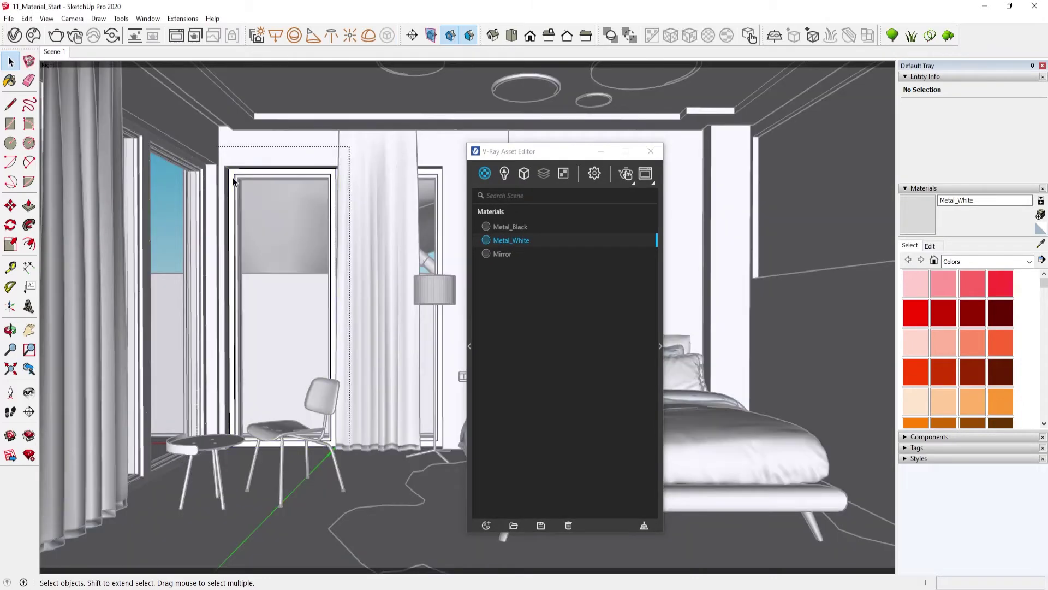
{"action": "triple_click", "coordinate": [233, 181]}
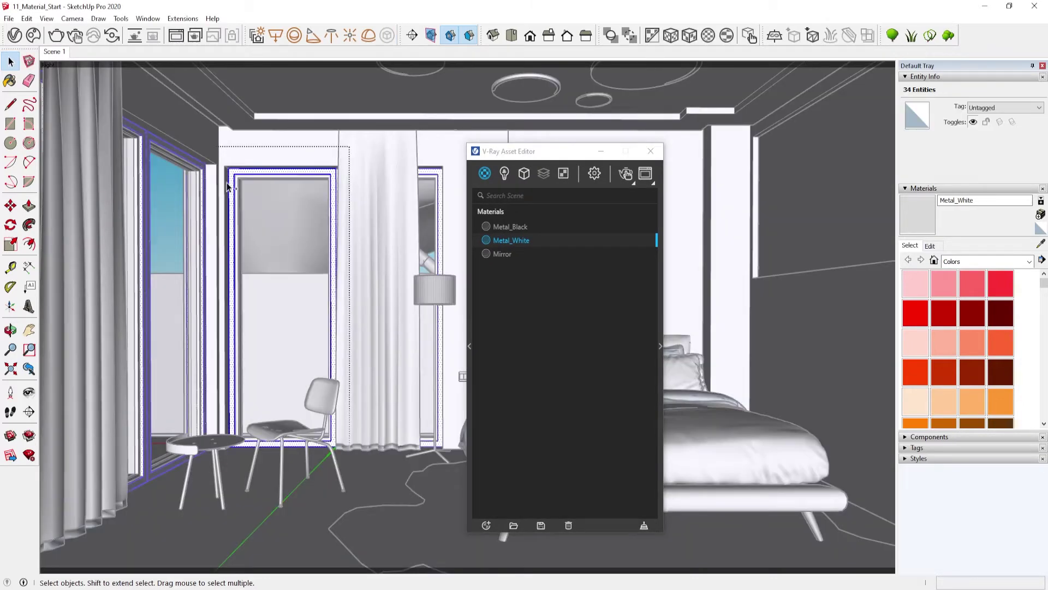
{"action": "left_click", "coordinate": [534, 225]}
{"action": "right_click", "coordinate": [534, 225]}
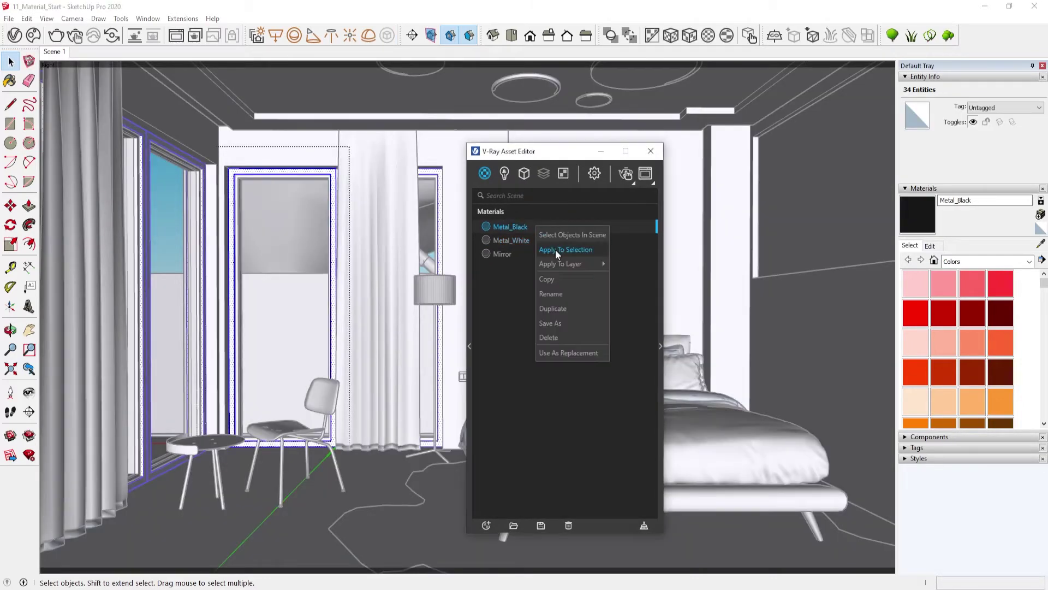
{"action": "left_click", "coordinate": [555, 250]}
{"action": "scroll", "coordinate": [253, 185], "scroll_direction": "up", "scroll_amount": 3}
{"action": "scroll", "coordinate": [235, 174], "scroll_direction": "up", "scroll_amount": 3}
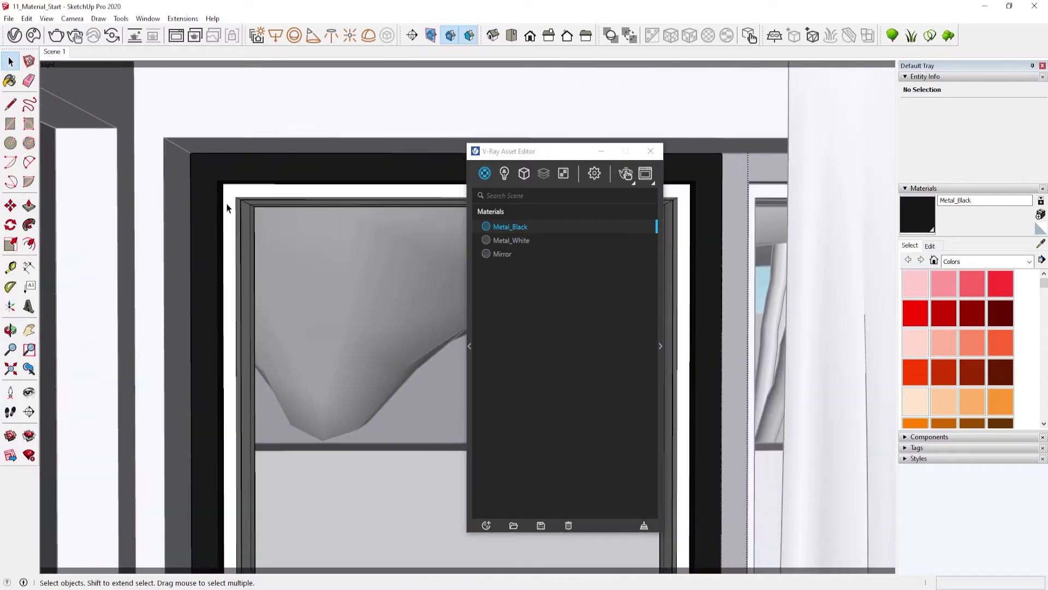
{"action": "scroll", "coordinate": [194, 153], "scroll_direction": "up", "scroll_amount": 2}
{"action": "scroll", "coordinate": [250, 227], "scroll_direction": "up", "scroll_amount": 3}
Undo that and apply Metal_White to the whole door frame instead.
{"action": "key", "text": "ctrl+z"}
{"action": "triple_click", "coordinate": [250, 226]}
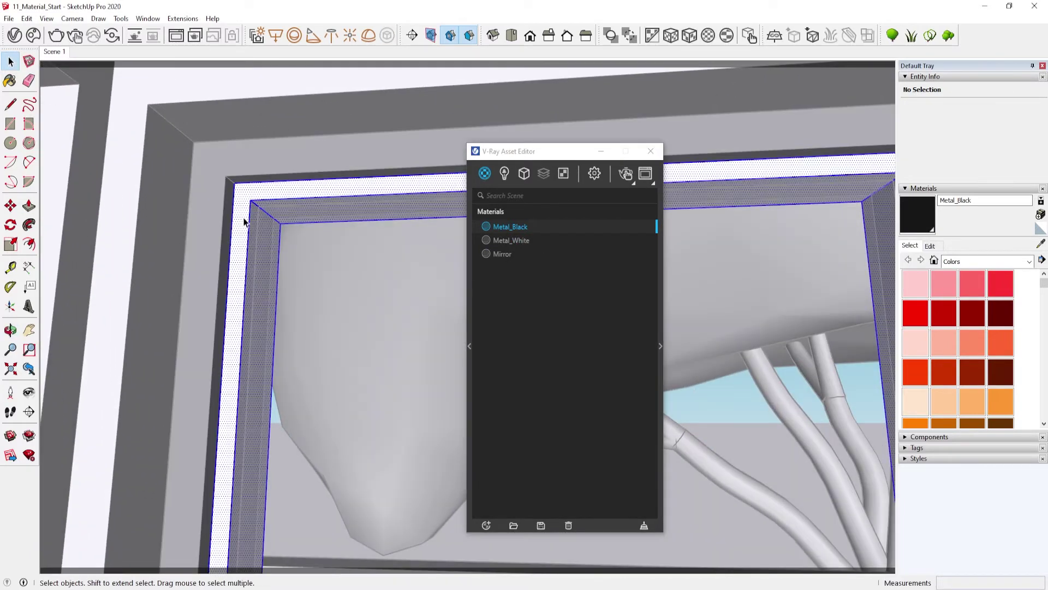
{"action": "left_click", "coordinate": [535, 240]}
{"action": "right_click", "coordinate": [535, 244]}
{"action": "left_click", "coordinate": [546, 249]}
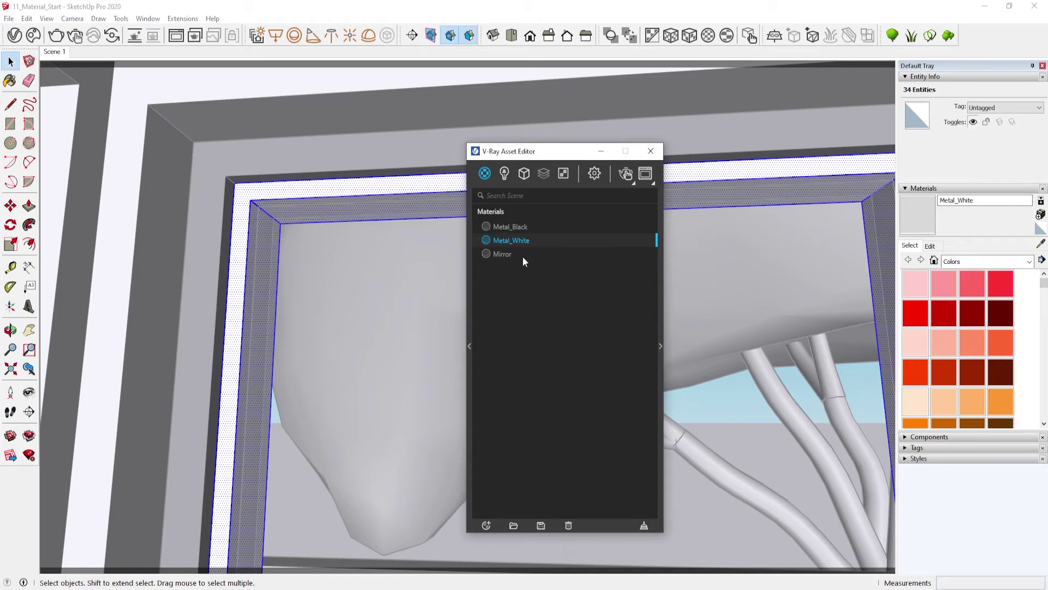
{"action": "left_click", "coordinate": [69, 75]}
Return to the Scene 1 room view and move the material editor away from the bed.
{"action": "left_click", "coordinate": [53, 52]}
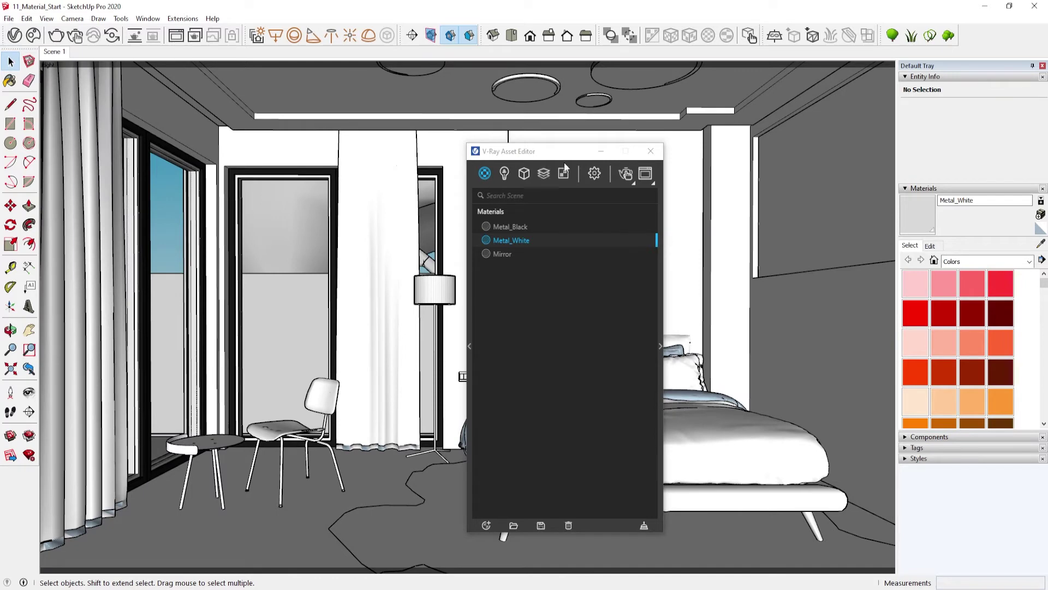
{"action": "left_click_drag", "start_coordinate": [549, 156], "coordinate": [803, 79]}
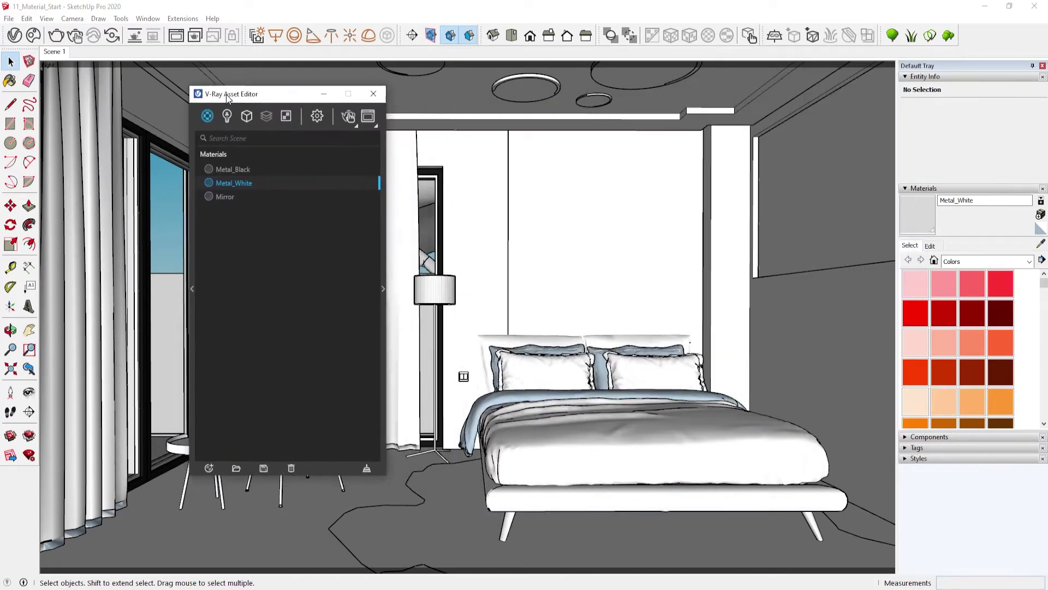
{"action": "mouse_move", "coordinate": [756, 78]}
{"action": "left_mouse_down"}
{"action": "mouse_move", "coordinate": [111, 87]}
{"action": "mouse_move", "coordinate": [86, 105]}
{"action": "left_mouse_up"}
{"action": "left_click", "coordinate": [76, 245]}
{"action": "left_click", "coordinate": [76, 245]}
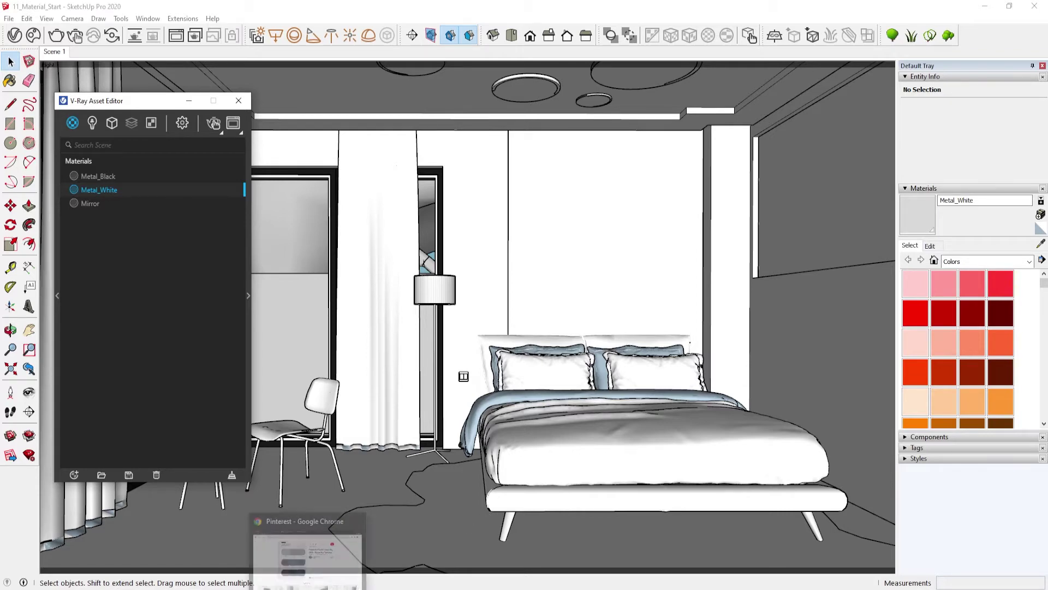
{"action": "left_click", "coordinate": [308, 551]}
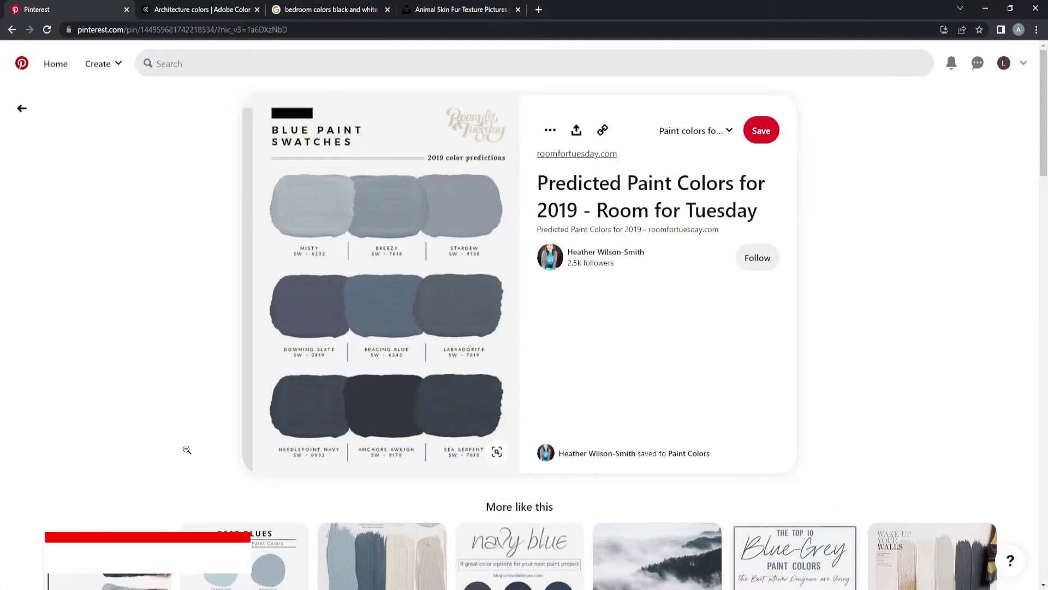
{"action": "scroll", "coordinate": [225, 382], "scroll_direction": "down", "scroll_amount": 3}
{"action": "scroll", "coordinate": [222, 345], "scroll_direction": "up", "scroll_amount": 3}
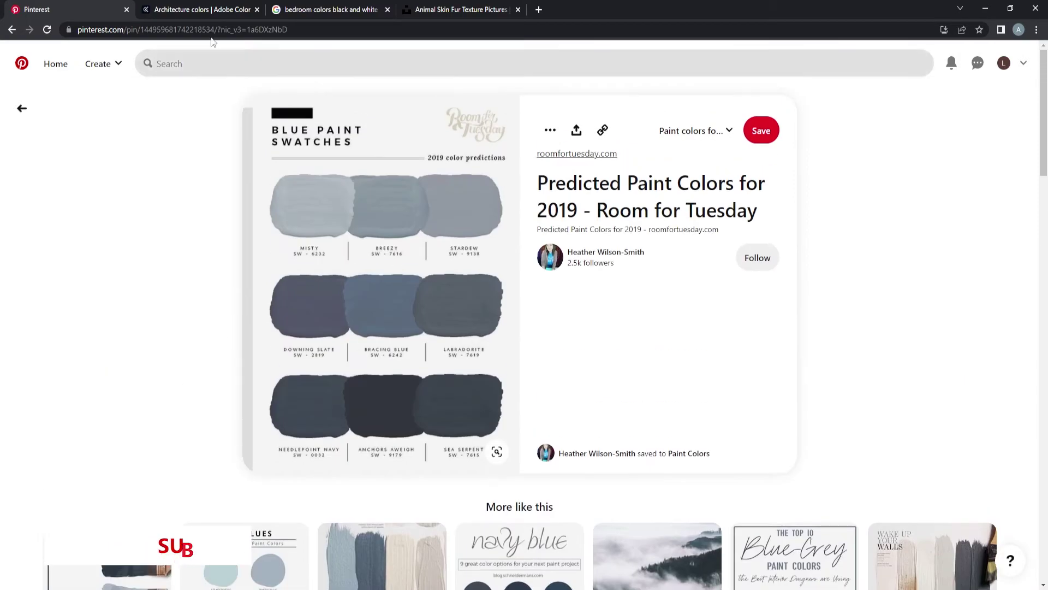
{"action": "left_click", "coordinate": [208, 10]}
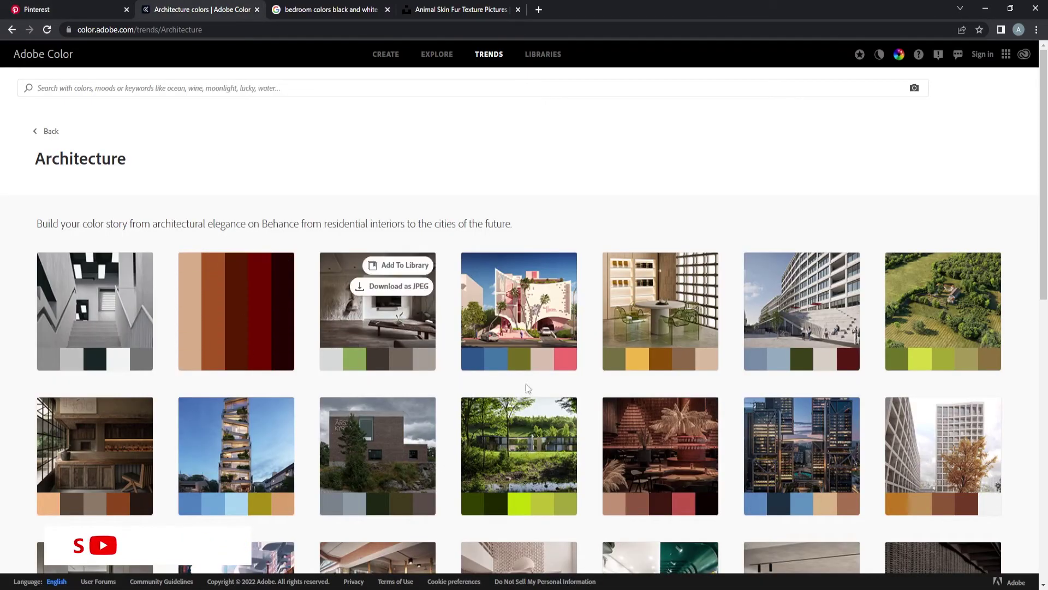
{"action": "left_click", "coordinate": [327, 10]}
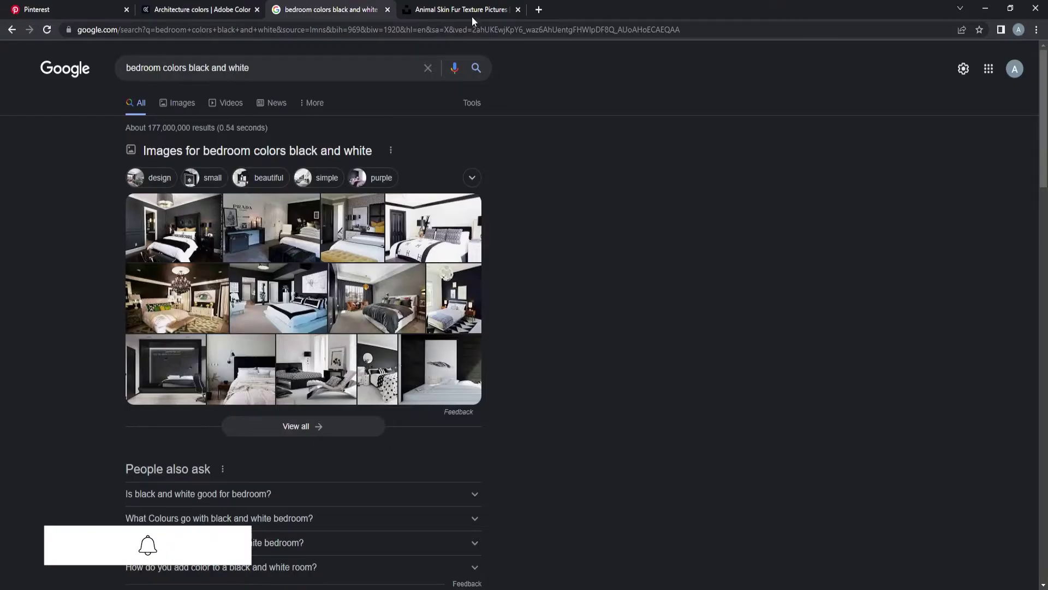
{"action": "left_click", "coordinate": [180, 103]}
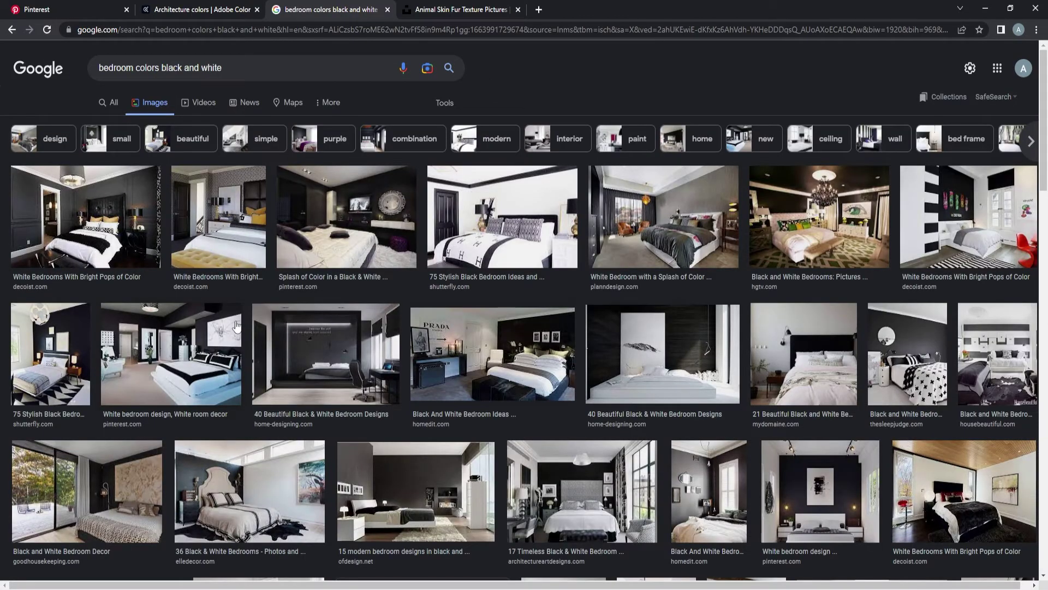
{"action": "left_click", "coordinate": [218, 11]}
{"action": "left_click", "coordinate": [295, 10]}
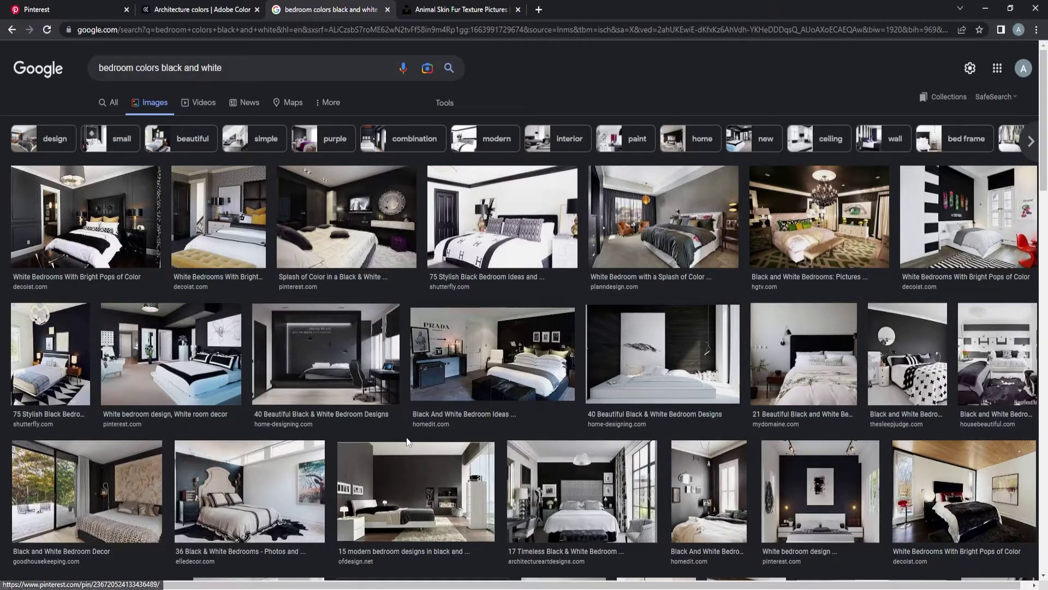
{"action": "scroll", "coordinate": [170, 371], "scroll_direction": "down", "scroll_amount": 3}
{"action": "scroll", "coordinate": [169, 376], "scroll_direction": "down", "scroll_amount": 3}
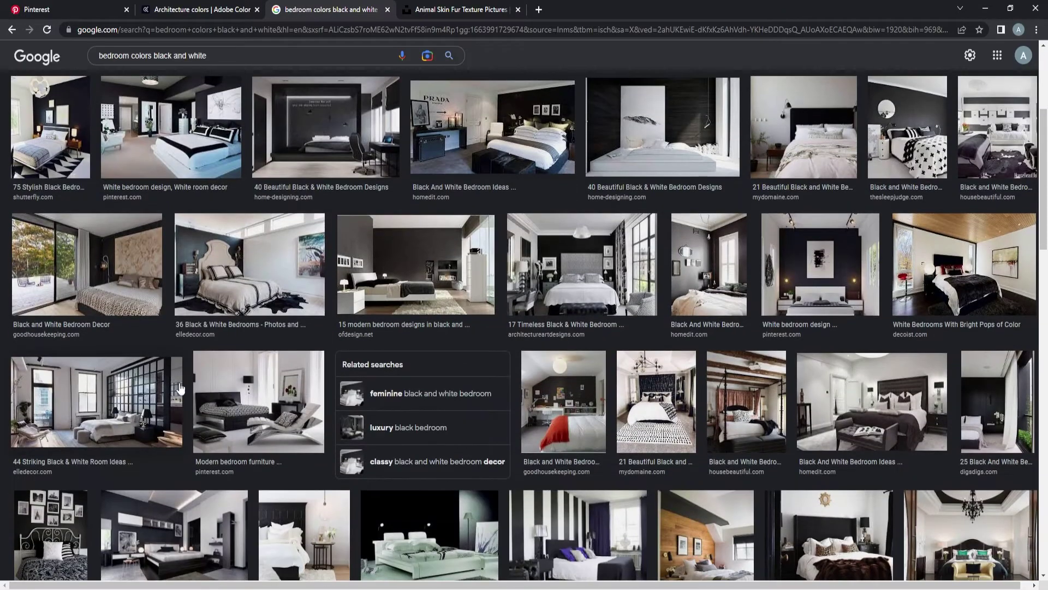
{"action": "key", "text": "ctrl+1"}
{"action": "scroll", "coordinate": [287, 371], "scroll_direction": "down", "scroll_amount": 5}
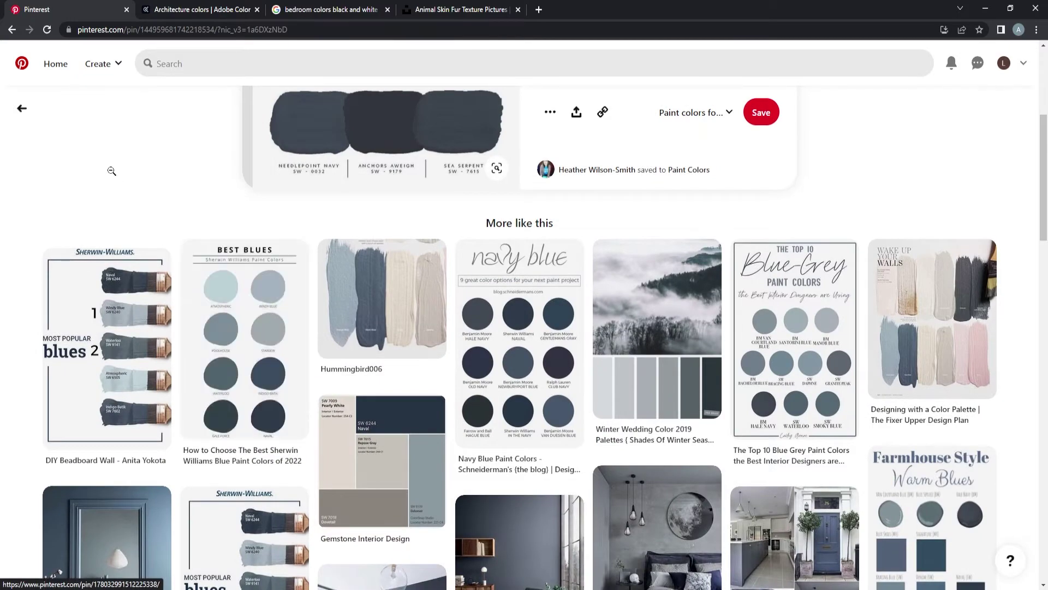
{"action": "scroll", "coordinate": [76, 299], "scroll_direction": "down", "scroll_amount": 6}
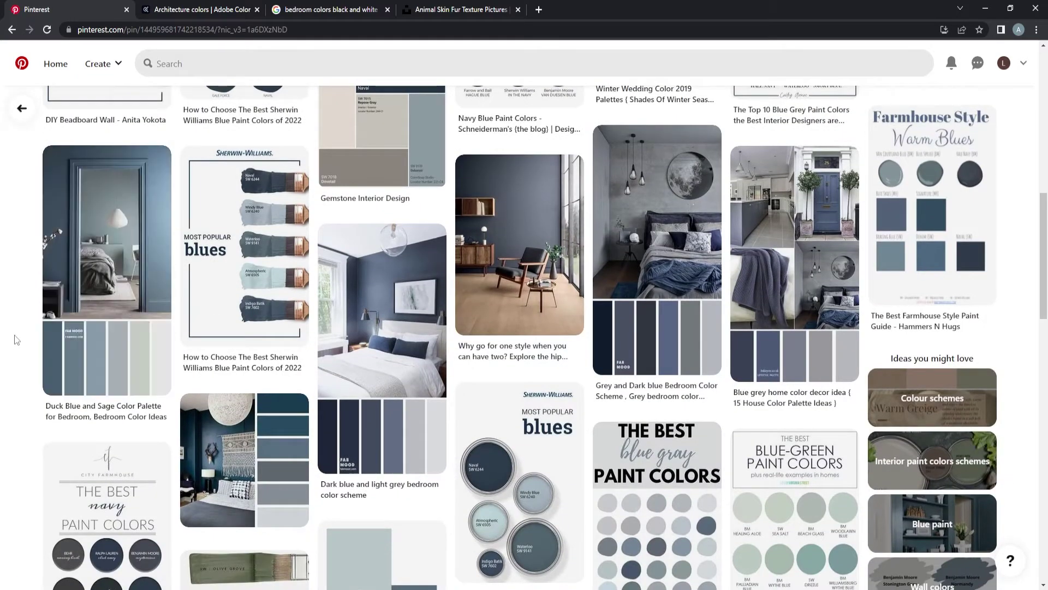
{"action": "mouse_move", "coordinate": [107, 270]}
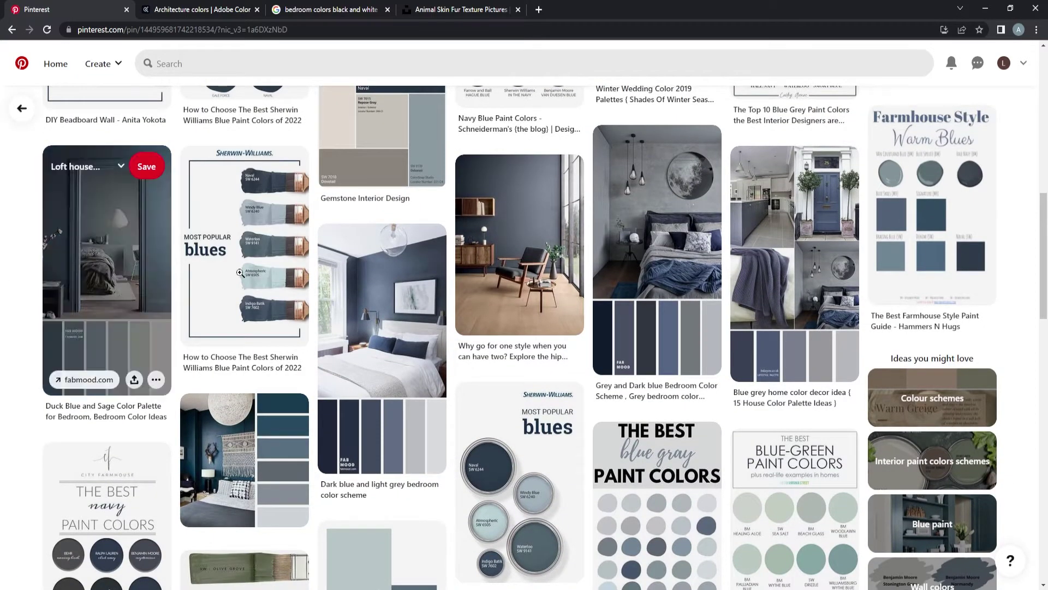
{"action": "left_click", "coordinate": [650, 271]}
{"action": "scroll", "coordinate": [201, 403], "scroll_direction": "down", "scroll_amount": 1}
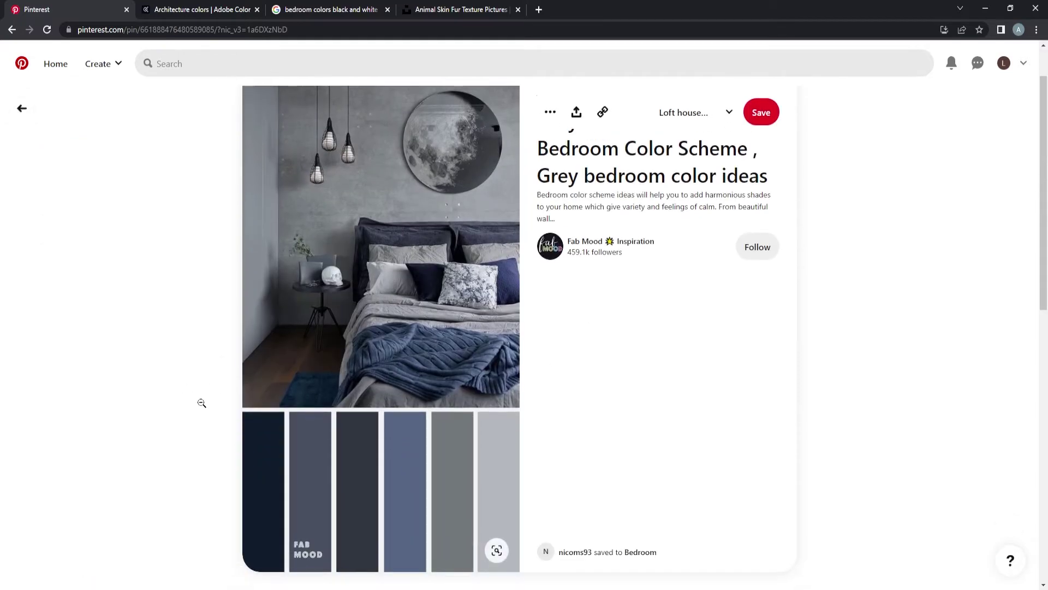
{"action": "scroll", "coordinate": [189, 403], "scroll_direction": "up", "scroll_amount": 1}
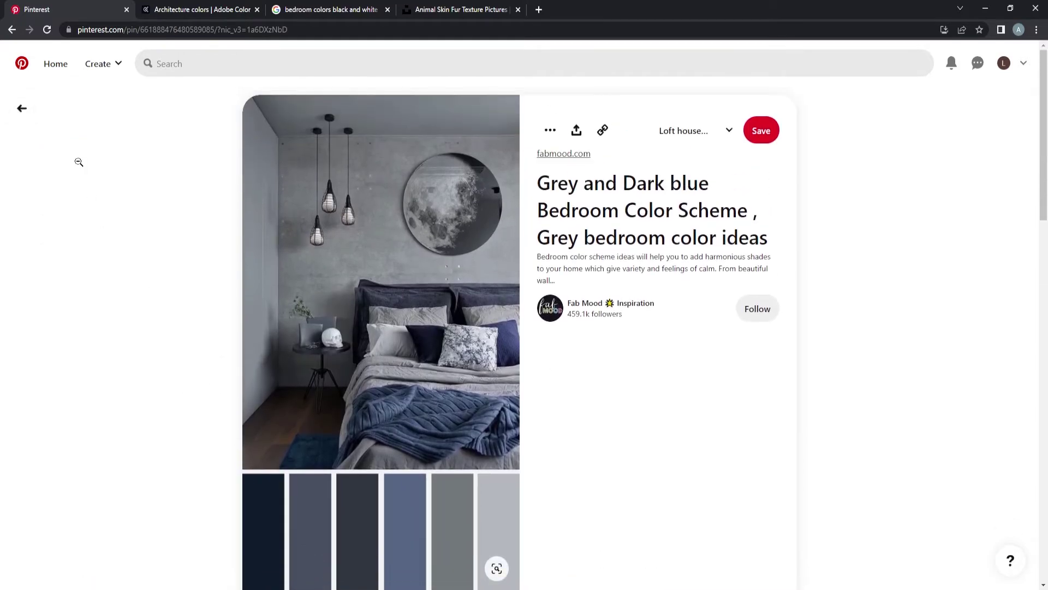
{"action": "left_click", "coordinate": [23, 107]}
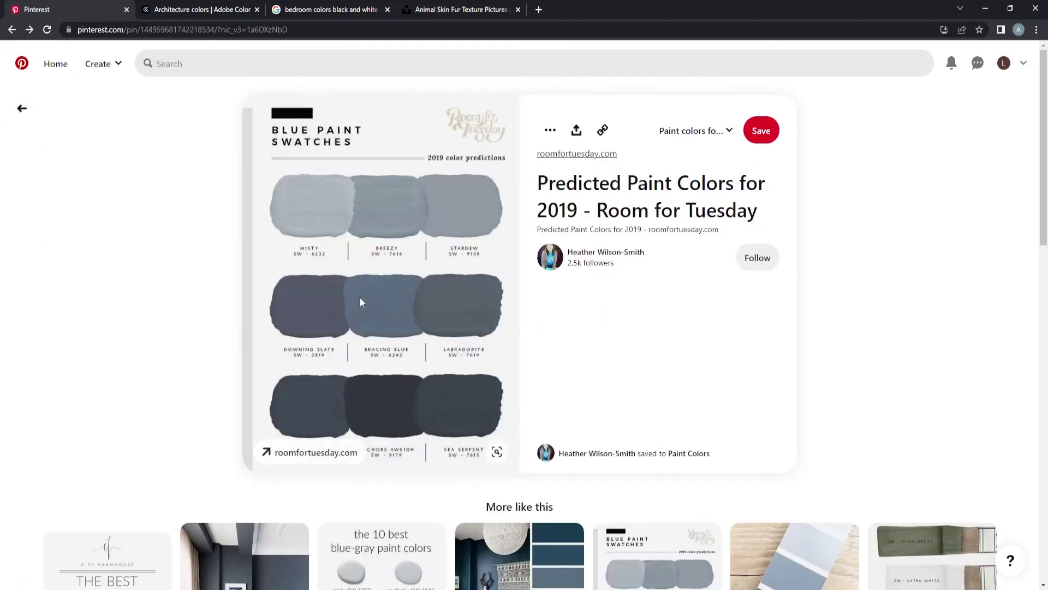
{"action": "scroll", "coordinate": [360, 302], "scroll_direction": "down", "scroll_amount": 7}
{"action": "scroll", "coordinate": [199, 316], "scroll_direction": "down", "scroll_amount": 5}
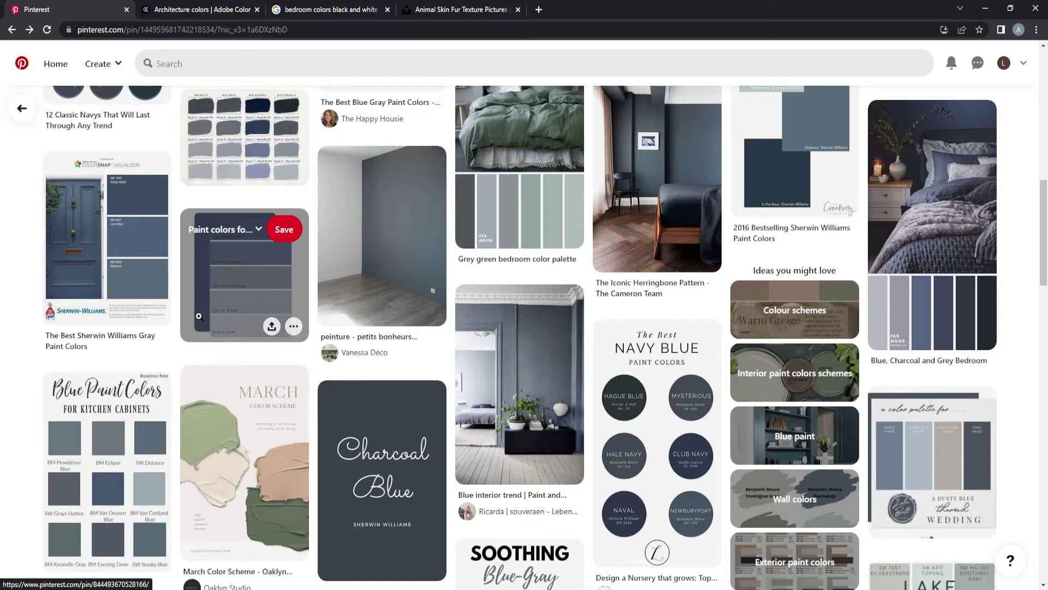
{"action": "scroll", "coordinate": [199, 316], "scroll_direction": "down", "scroll_amount": 4}
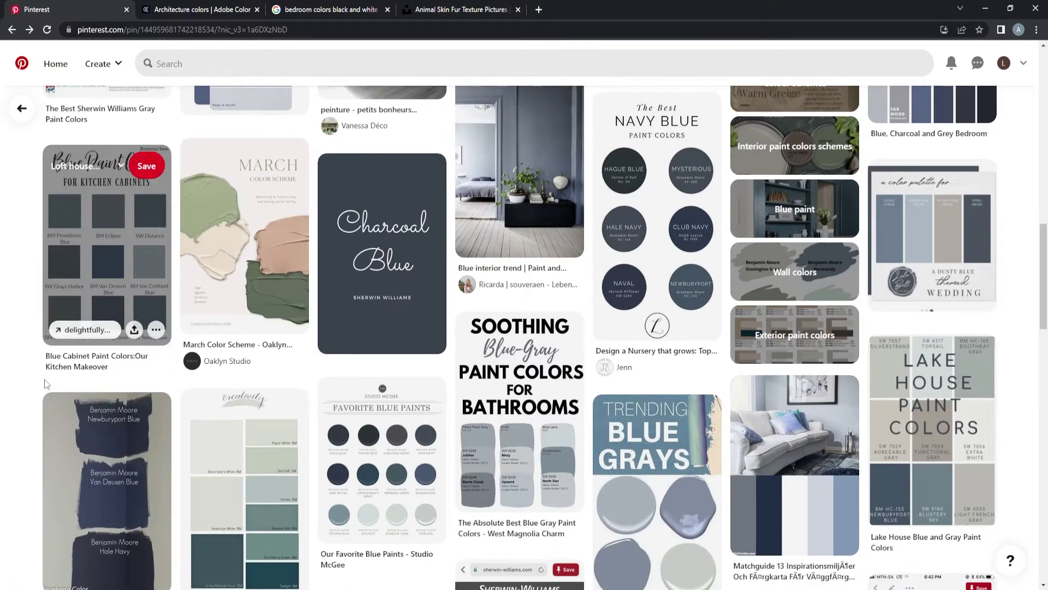
{"action": "scroll", "coordinate": [46, 384], "scroll_direction": "down", "scroll_amount": 3}
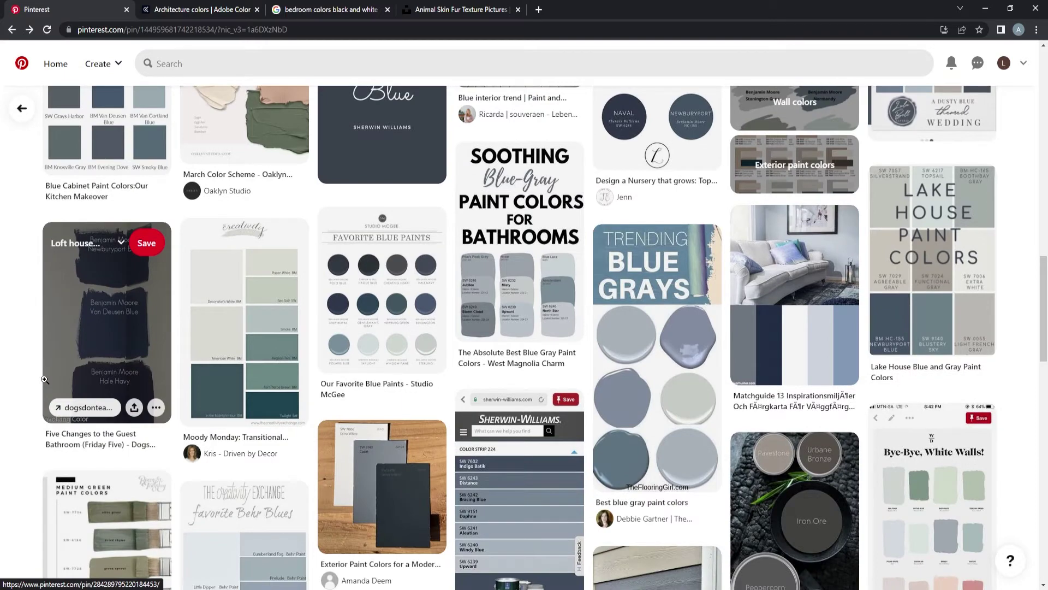
{"action": "left_click", "coordinate": [519, 245]}
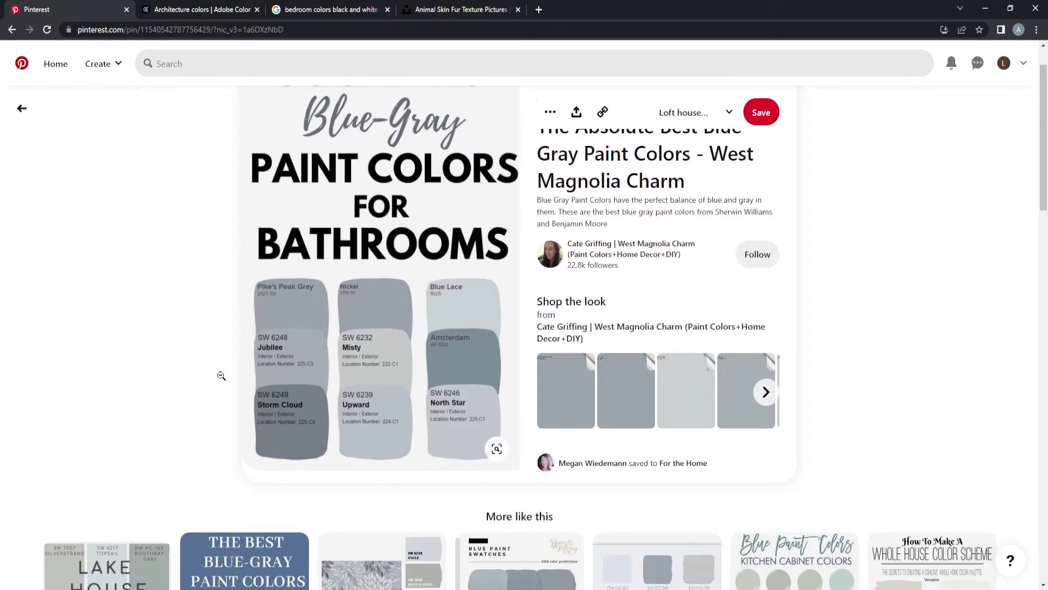
{"action": "scroll", "coordinate": [221, 376], "scroll_direction": "down", "scroll_amount": 5}
{"action": "left_click", "coordinate": [22, 108]}
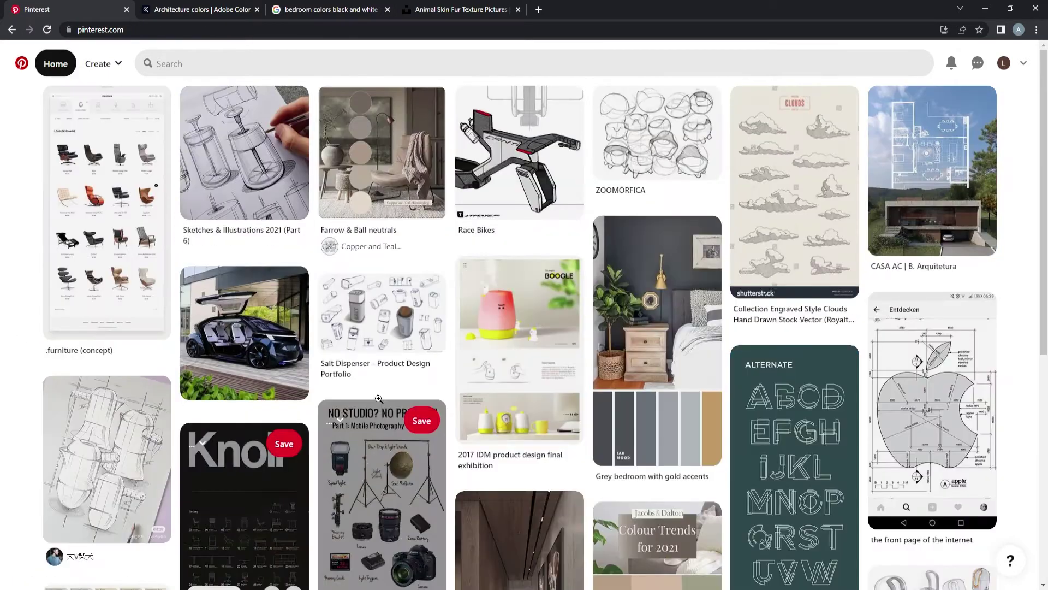
{"action": "scroll", "coordinate": [14, 377], "scroll_direction": "down", "scroll_amount": 5}
{"action": "scroll", "coordinate": [14, 377], "scroll_direction": "down", "scroll_amount": 5}
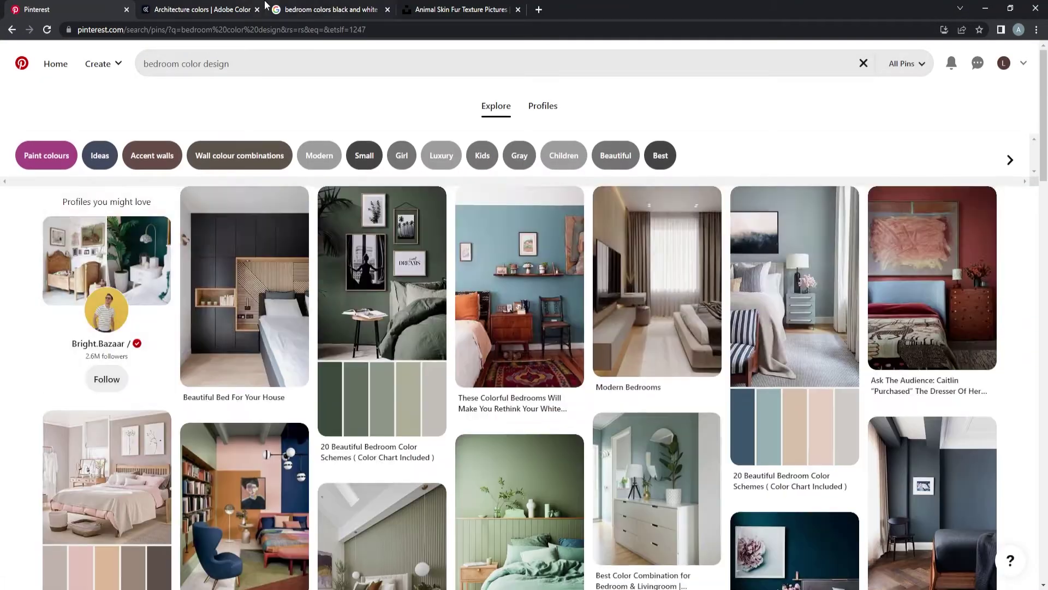
{"action": "key", "text": "ctrl+Tab"}
{"action": "scroll", "coordinate": [344, 200], "scroll_direction": "down", "scroll_amount": 6}
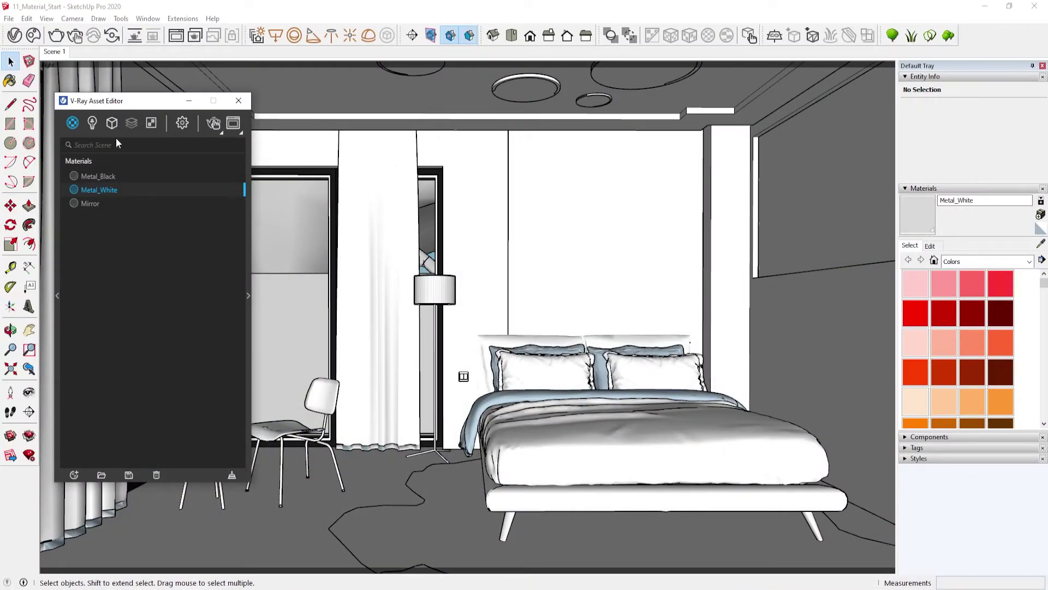
Add a Generic material named Color_1.
{"action": "left_click", "coordinate": [74, 123]}
{"action": "left_click", "coordinate": [99, 148]}
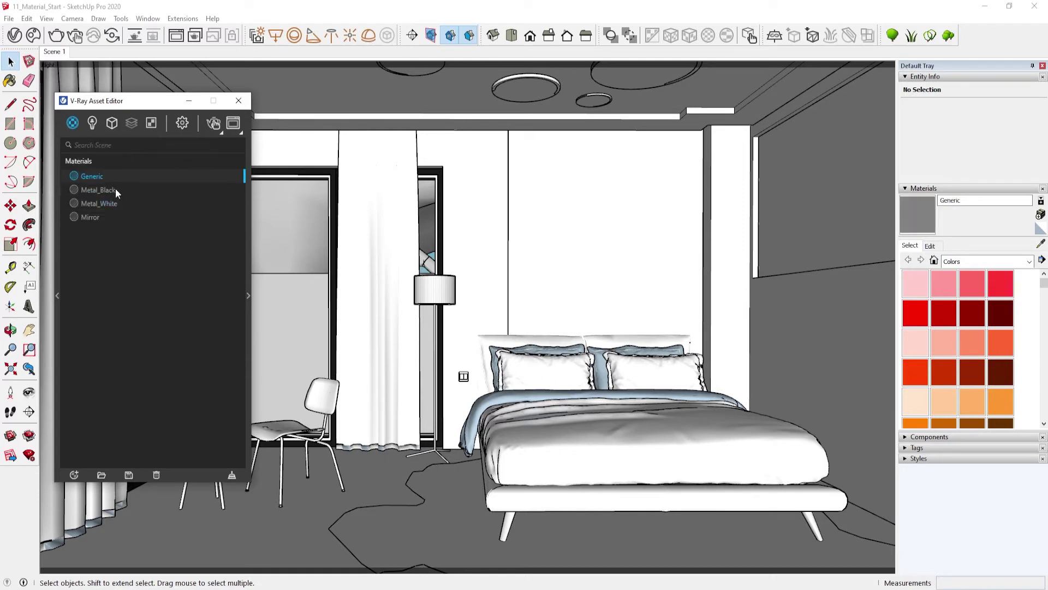
{"action": "double_click", "coordinate": [116, 177]}
{"action": "type", "text": "C"}
{"action": "type", "text": "olor_1"}
{"action": "key", "text": "Return"}
Add a second Generic material named Color_2.
{"action": "left_click", "coordinate": [78, 128]}
{"action": "left_click", "coordinate": [88, 143]}
{"action": "double_click", "coordinate": [114, 189]}
{"action": "type", "text": "Co"}
{"action": "type", "text": "lor_2"}
{"action": "key", "text": "Return"}
Add a third Generic material named Color_3.
{"action": "left_click", "coordinate": [72, 127]}
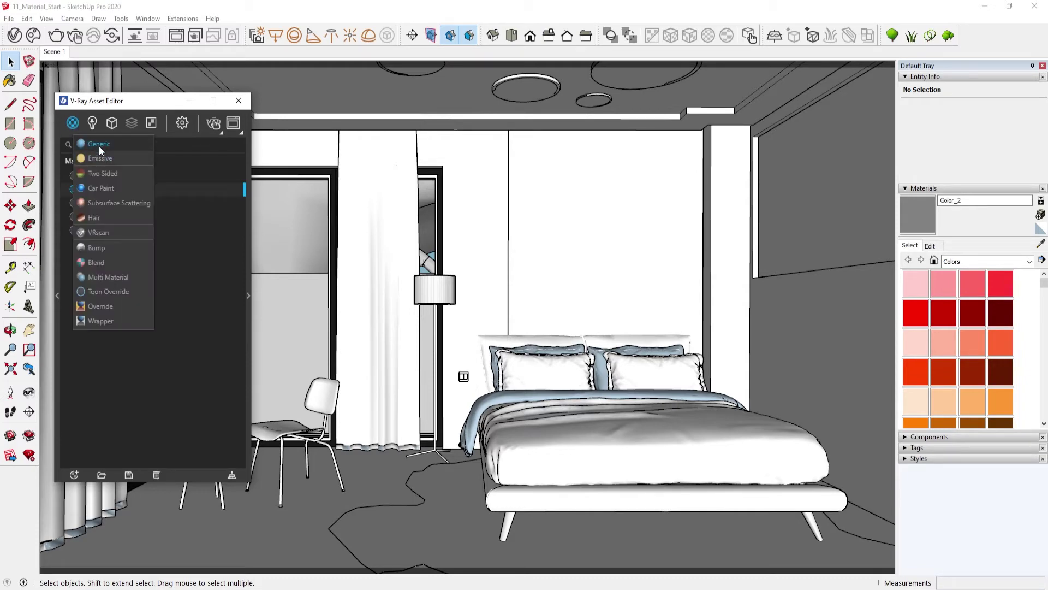
{"action": "left_click", "coordinate": [99, 146]}
{"action": "double_click", "coordinate": [113, 203]}
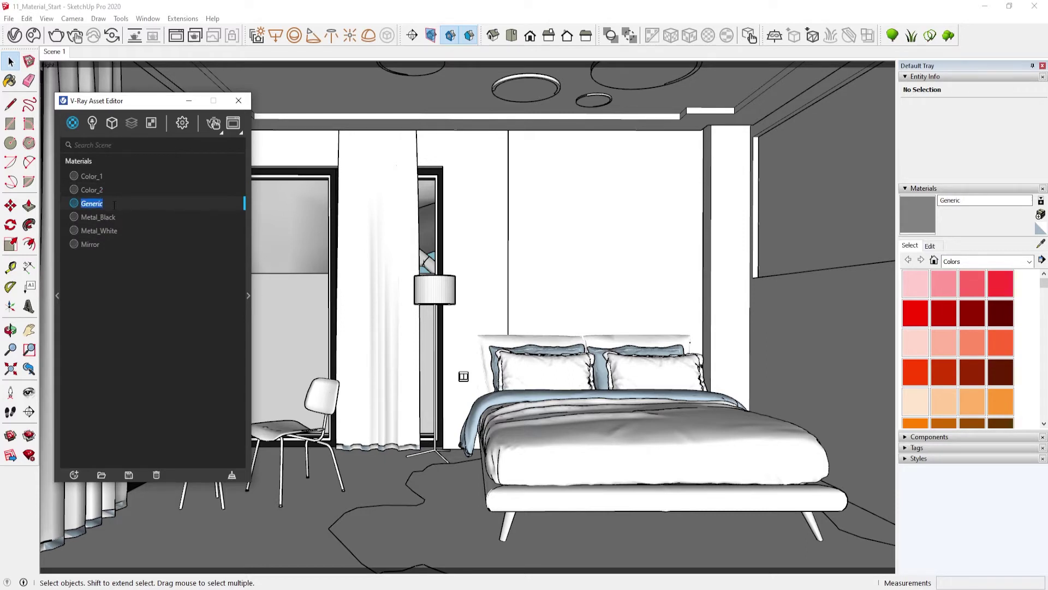
{"action": "type", "text": "Color_3"}
{"action": "key", "text": "Return"}
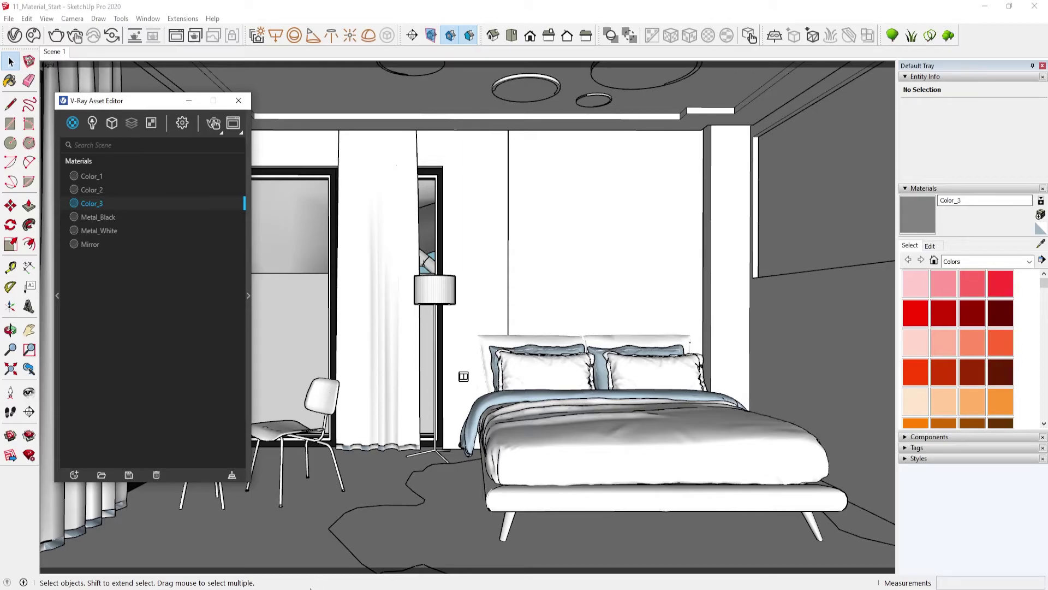
{"action": "key", "text": "alt+Tab"}
Open the 20 Beautiful Bedroom Color Schemes pin and scroll through it.
{"action": "left_click", "coordinate": [52, 10]}
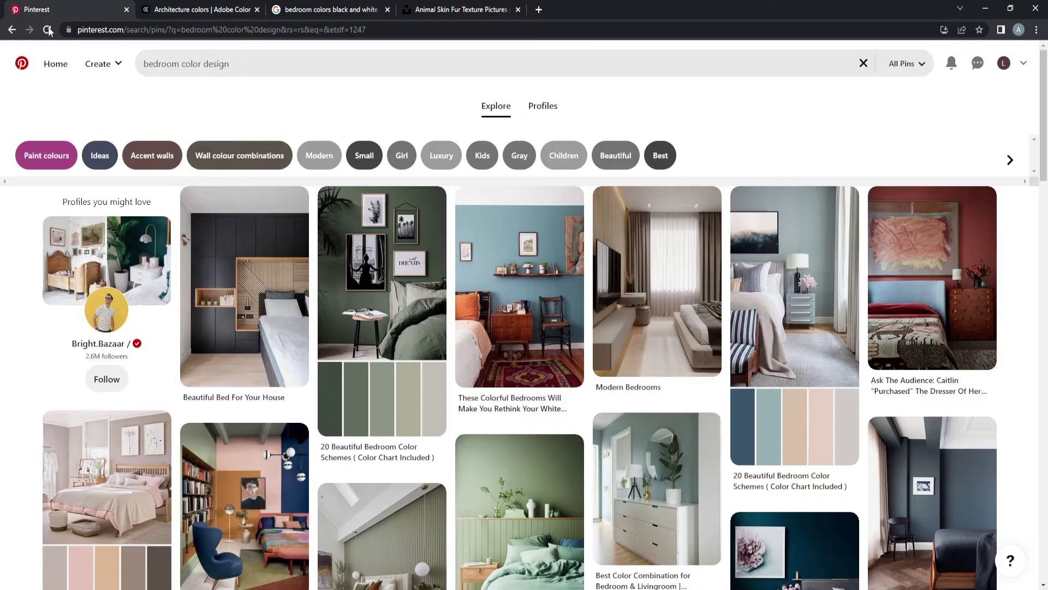
{"action": "left_click", "coordinate": [388, 316]}
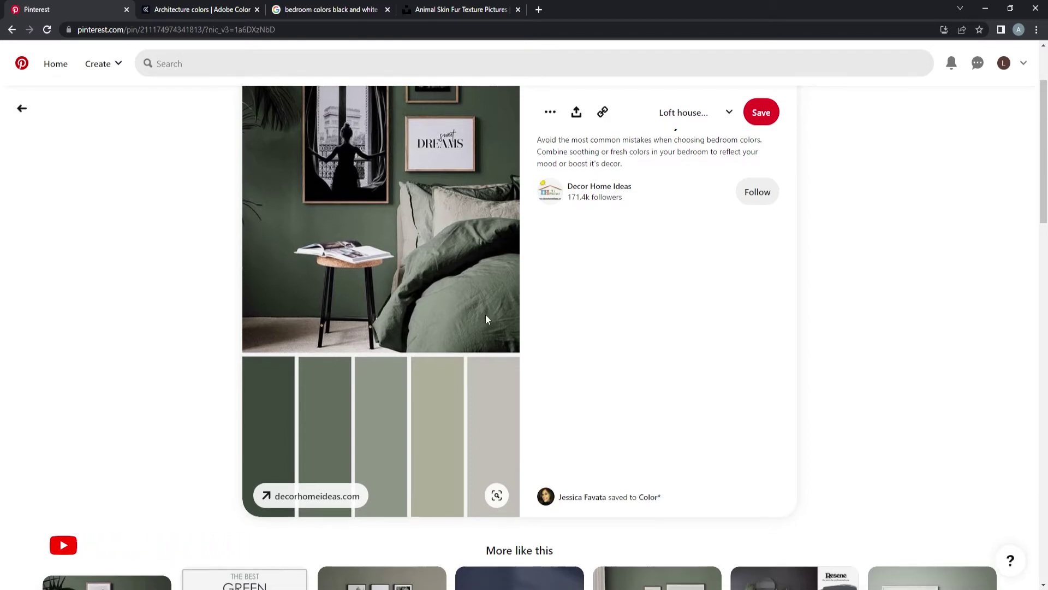
{"action": "scroll", "coordinate": [107, 302], "scroll_direction": "down", "scroll_amount": 3}
{"action": "scroll", "coordinate": [110, 303], "scroll_direction": "down", "scroll_amount": 3}
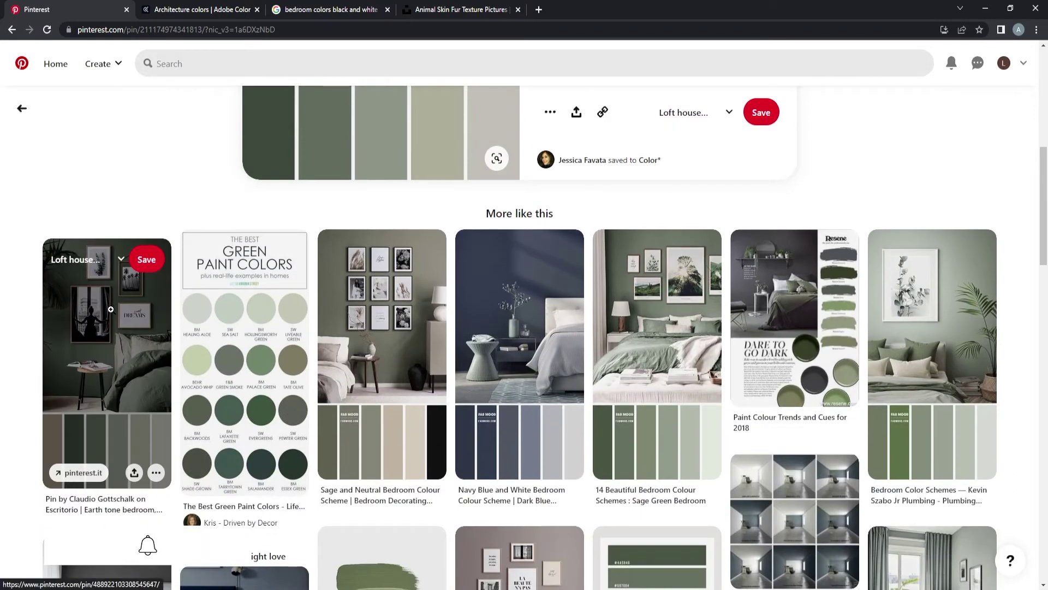
{"action": "scroll", "coordinate": [111, 307], "scroll_direction": "down", "scroll_amount": 4}
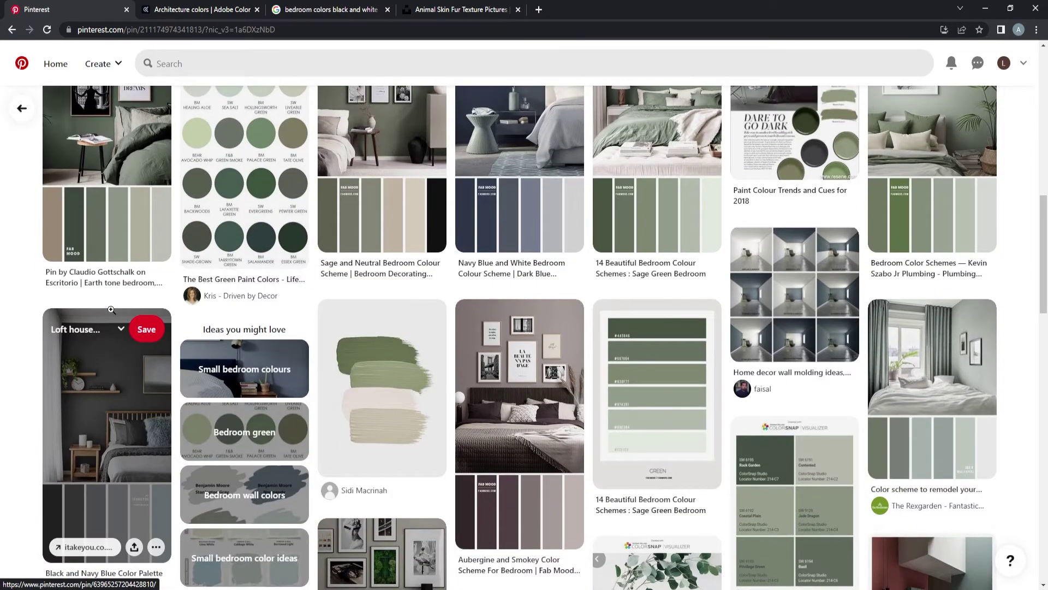
{"action": "scroll", "coordinate": [32, 350], "scroll_direction": "down", "scroll_amount": 1}
{"action": "scroll", "coordinate": [34, 356], "scroll_direction": "down", "scroll_amount": 4}
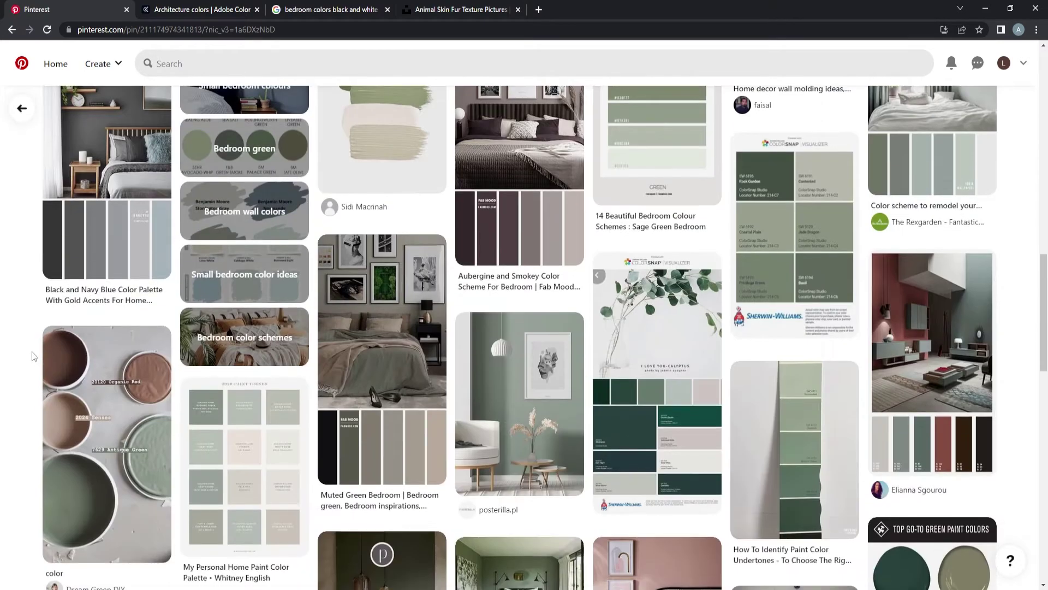
{"action": "scroll", "coordinate": [262, 393], "scroll_direction": "down", "scroll_amount": 3}
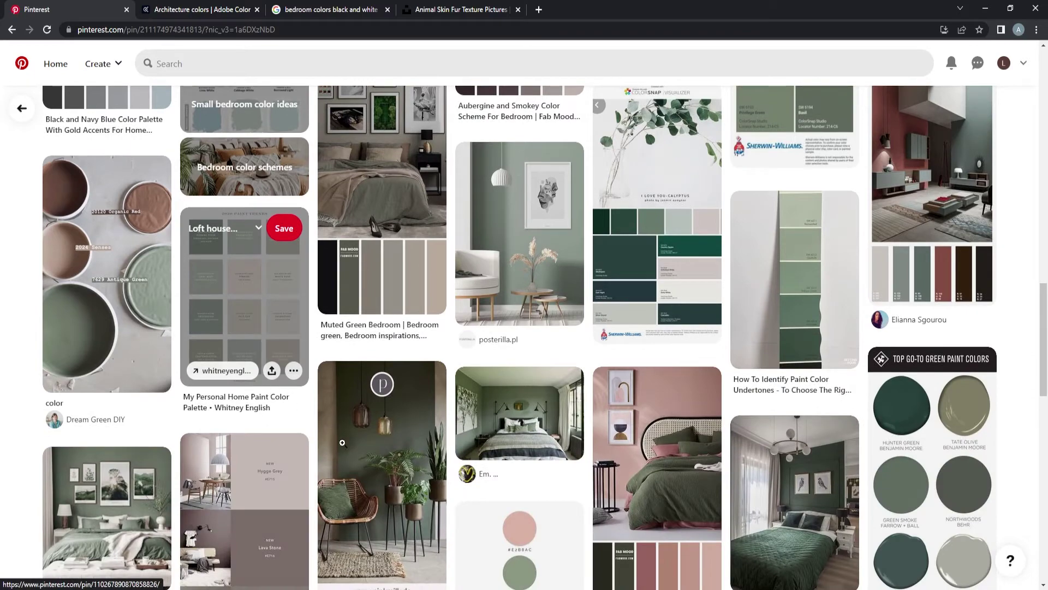
{"action": "scroll", "coordinate": [524, 535], "scroll_direction": "down", "scroll_amount": 4}
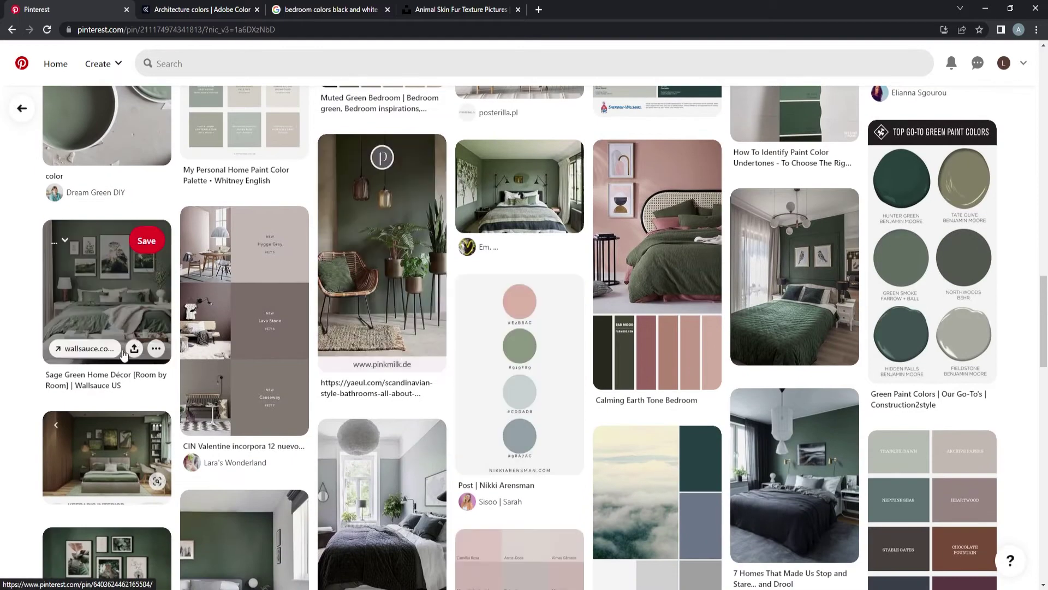
{"action": "scroll", "coordinate": [3, 334], "scroll_direction": "down", "scroll_amount": 2}
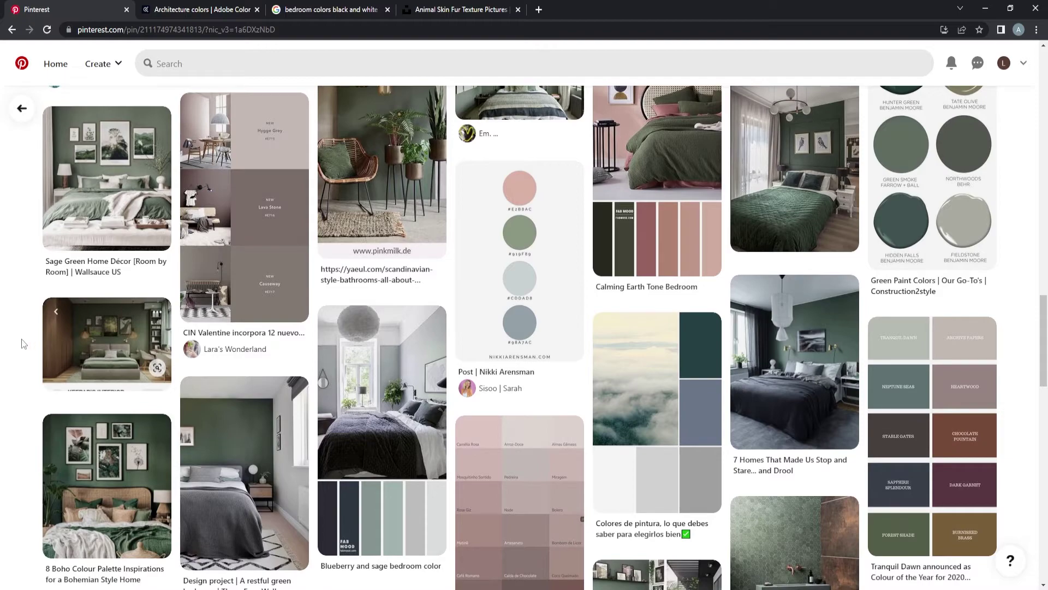
{"action": "scroll", "coordinate": [23, 343], "scroll_direction": "down", "scroll_amount": 7}
{"action": "scroll", "coordinate": [24, 343], "scroll_direction": "down", "scroll_amount": 2}
{"action": "scroll", "coordinate": [25, 343], "scroll_direction": "down", "scroll_amount": 2}
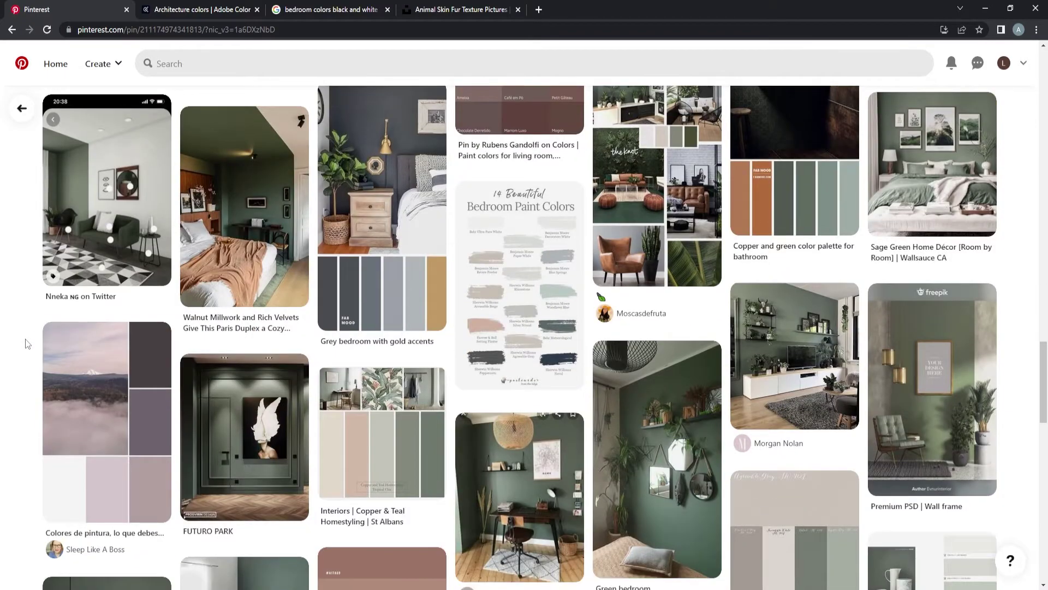
{"action": "scroll", "coordinate": [26, 343], "scroll_direction": "down", "scroll_amount": 4}
{"action": "scroll", "coordinate": [26, 343], "scroll_direction": "down", "scroll_amount": 3}
{"action": "scroll", "coordinate": [26, 343], "scroll_direction": "down", "scroll_amount": 3}
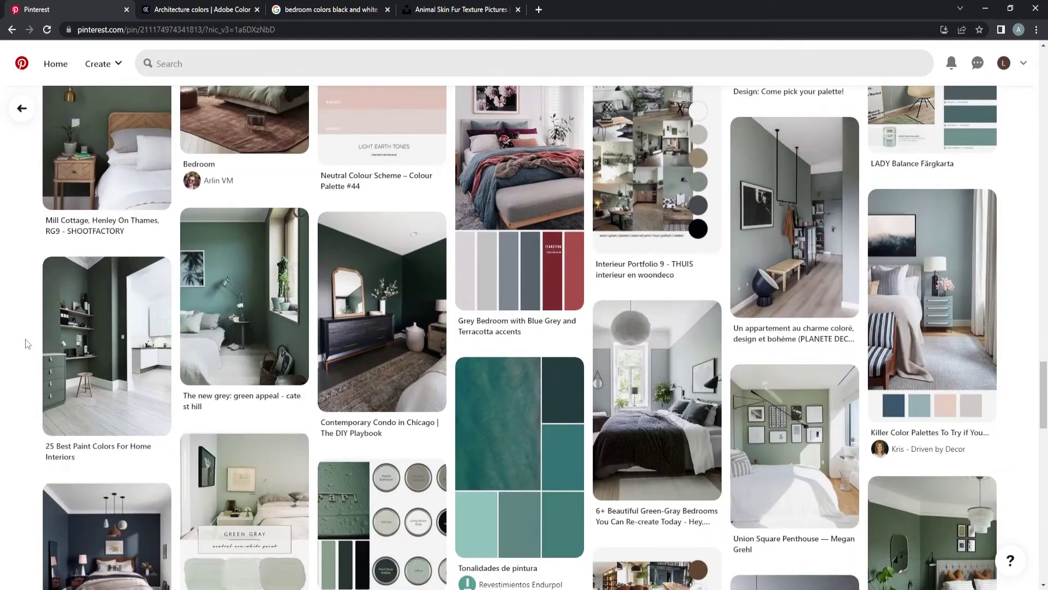
{"action": "mouse_move", "coordinate": [519, 196]}
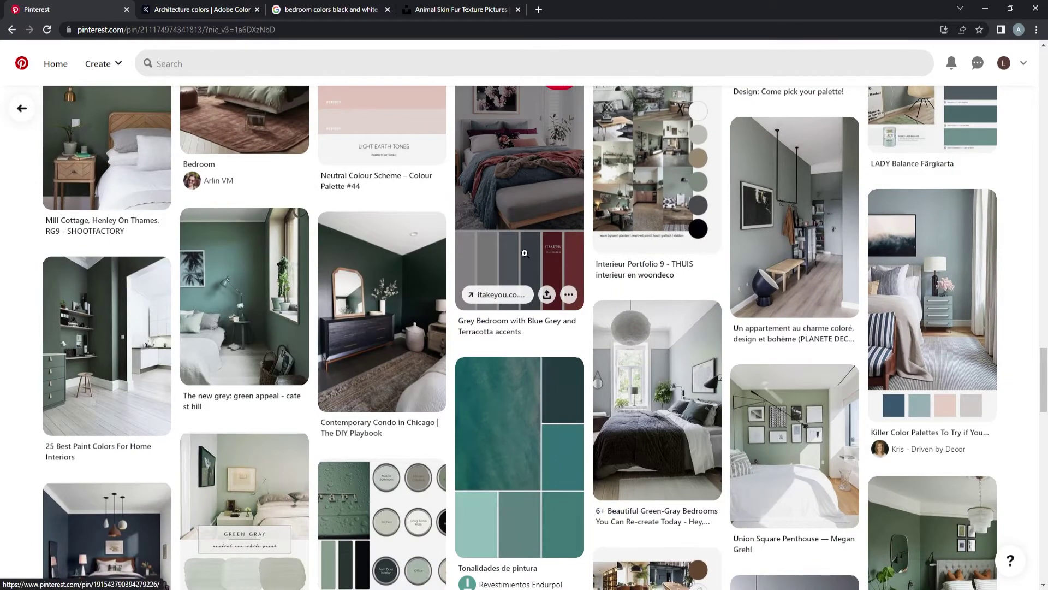
Open the Grey Bedroom with Blue Grey and Terracotta pin, then the Brick Red and Dusty Blue pin.
{"action": "left_click", "coordinate": [525, 253]}
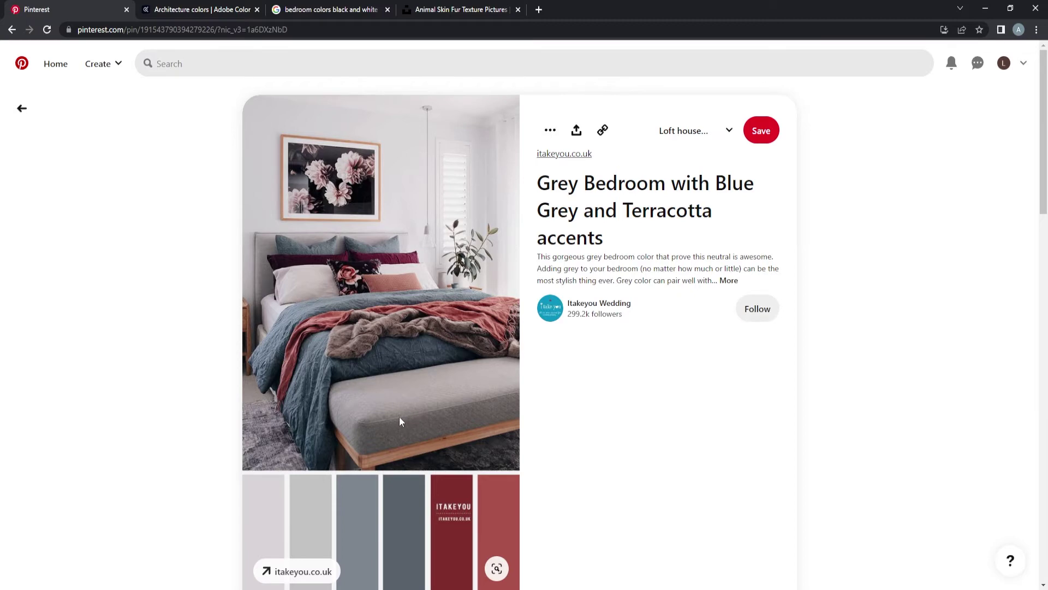
{"action": "scroll", "coordinate": [164, 377], "scroll_direction": "down", "scroll_amount": 5}
{"action": "scroll", "coordinate": [134, 299], "scroll_direction": "down", "scroll_amount": 2}
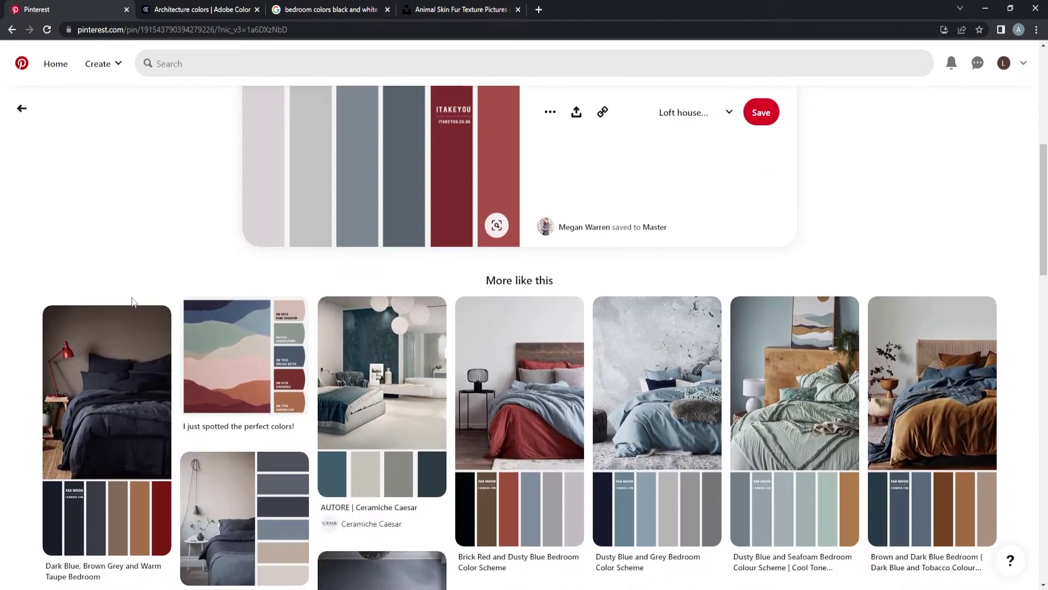
{"action": "left_click", "coordinate": [469, 448]}
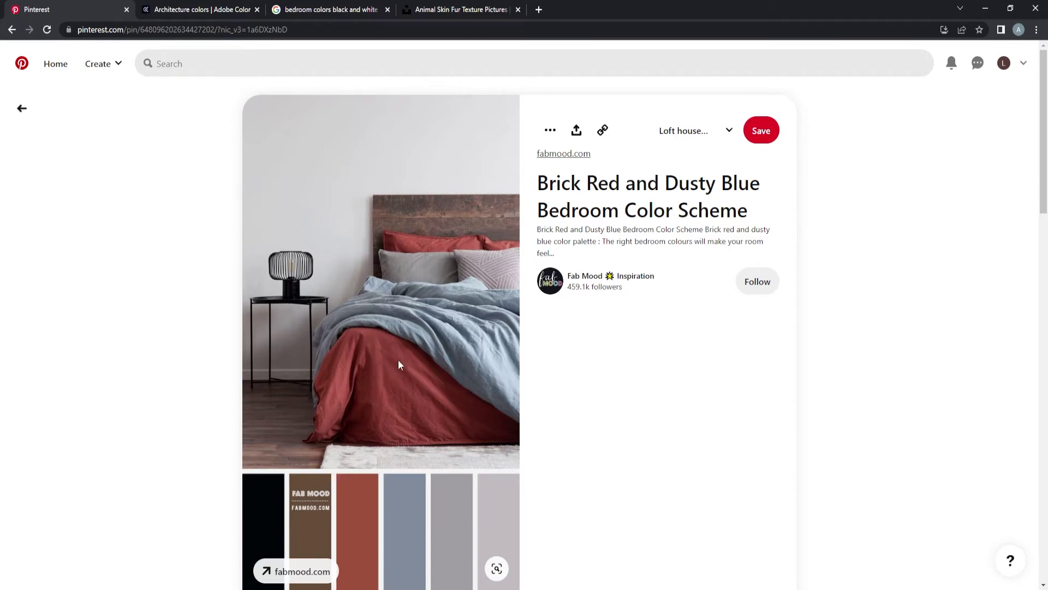
Look at the Color Palette | Interior Design Ideas pin, then return to the Brick Red and Dusty Blue pin.
{"action": "scroll", "coordinate": [386, 382], "scroll_direction": "down", "scroll_amount": 5}
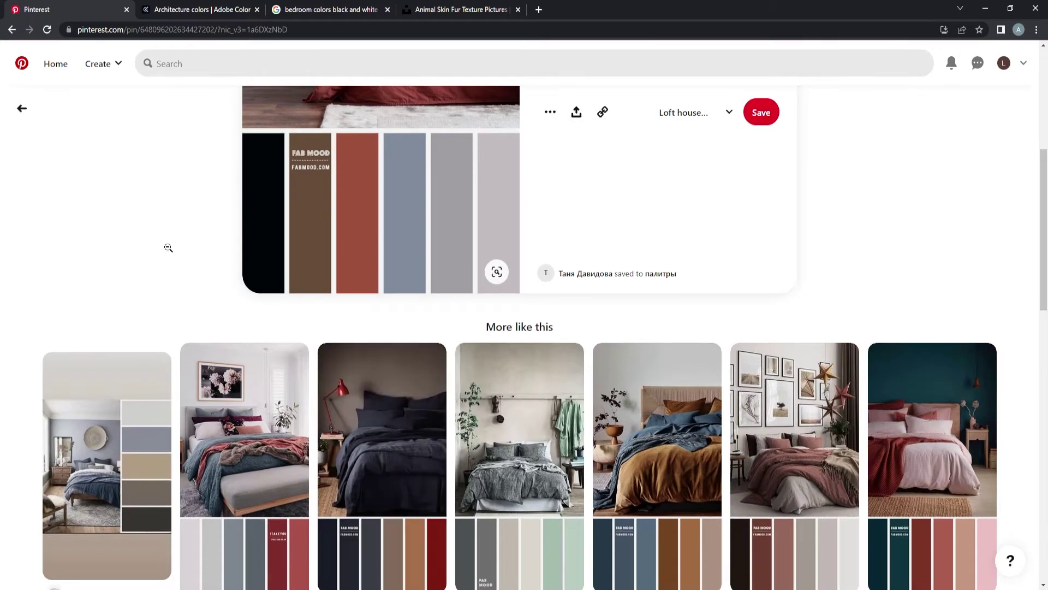
{"action": "scroll", "coordinate": [180, 241], "scroll_direction": "down", "scroll_amount": 2}
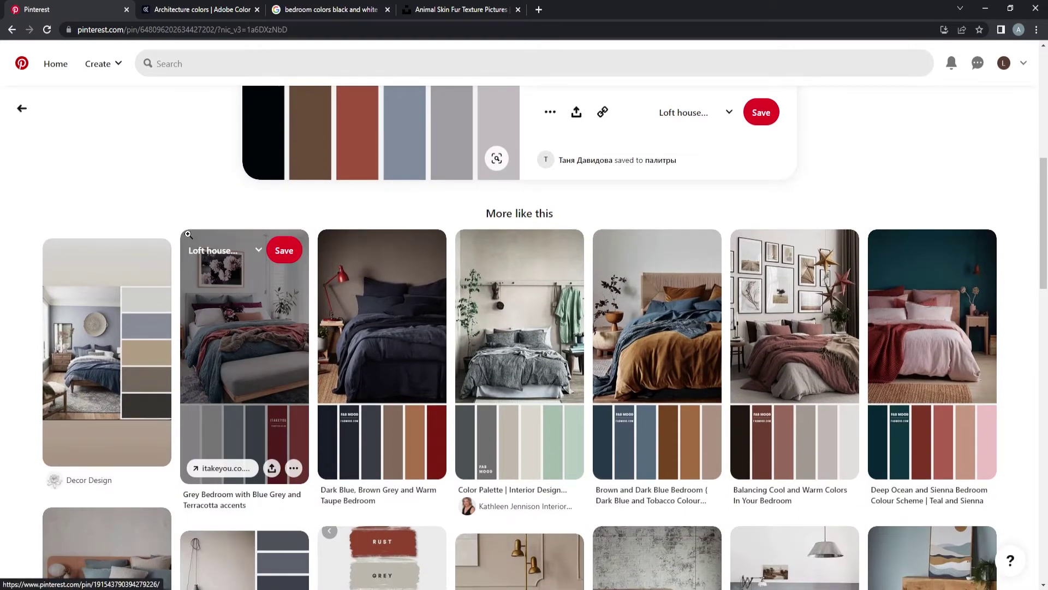
{"action": "left_click", "coordinate": [566, 421]}
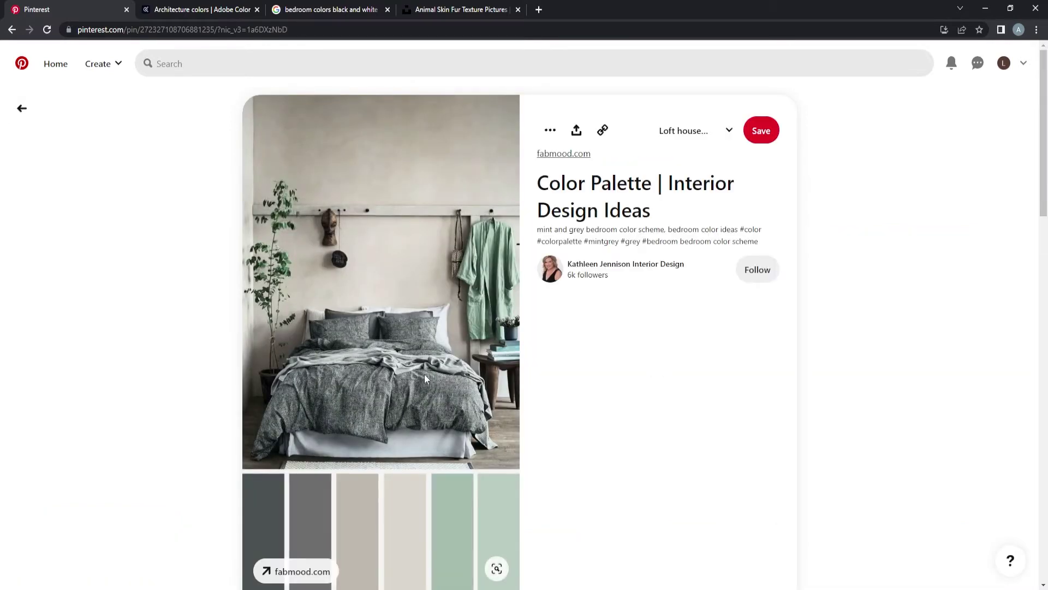
{"action": "scroll", "coordinate": [425, 374], "scroll_direction": "down", "scroll_amount": 3}
{"action": "key", "text": "alt+Left"}
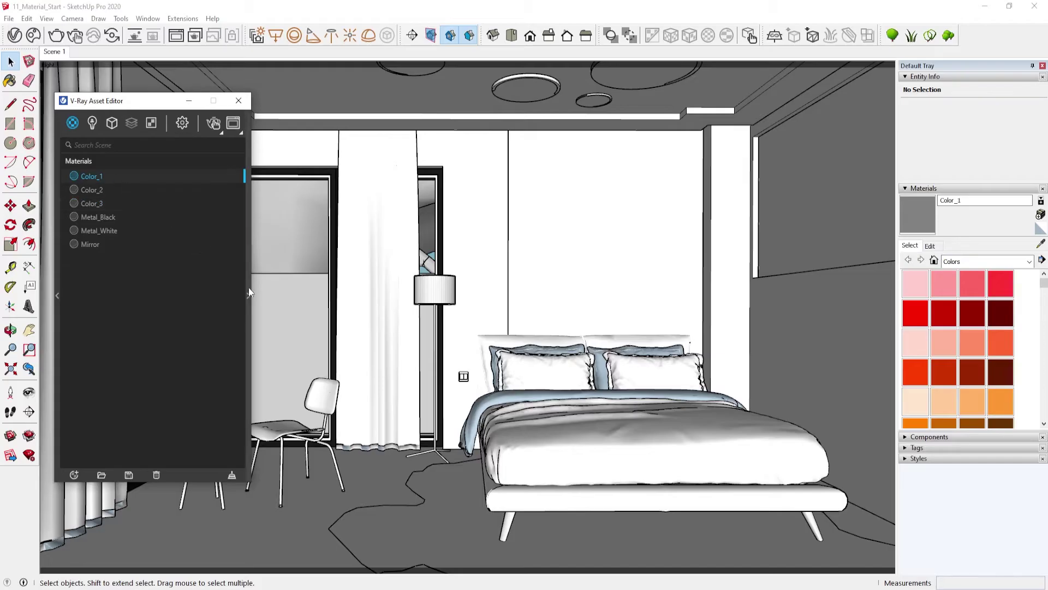
Darken Color_1's diffuse colour to dark grey and adjust its reflection colour.
{"action": "left_click", "coordinate": [248, 288]}
{"action": "left_click_drag", "start_coordinate": [368, 346], "coordinate": [361, 346]}
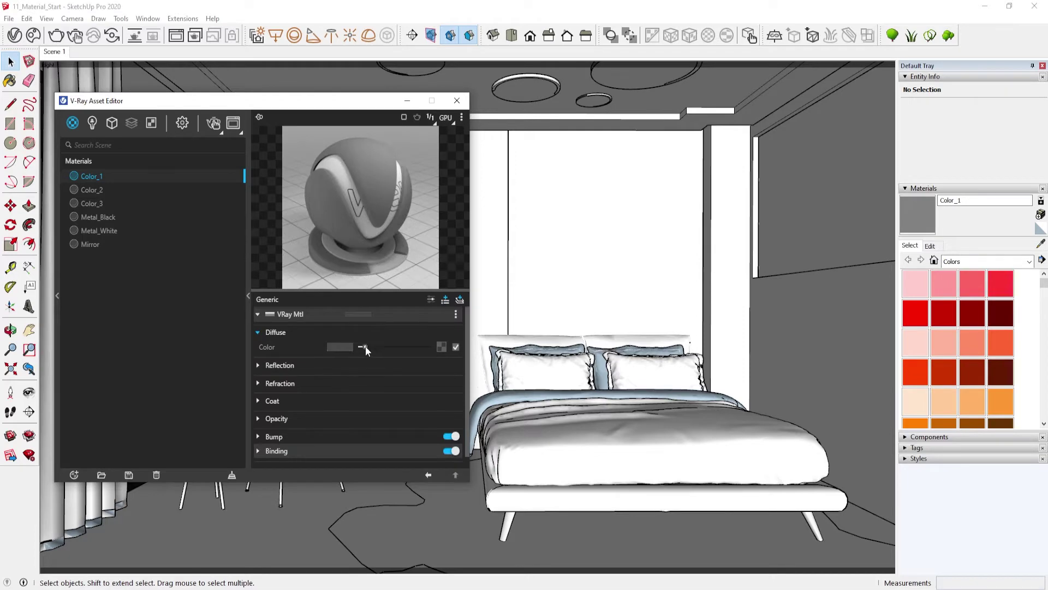
{"action": "left_click", "coordinate": [329, 363]}
{"action": "mouse_move", "coordinate": [376, 382]}
{"action": "left_mouse_down"}
{"action": "mouse_move", "coordinate": [426, 380]}
{"action": "mouse_move", "coordinate": [387, 396]}
{"action": "left_mouse_up"}
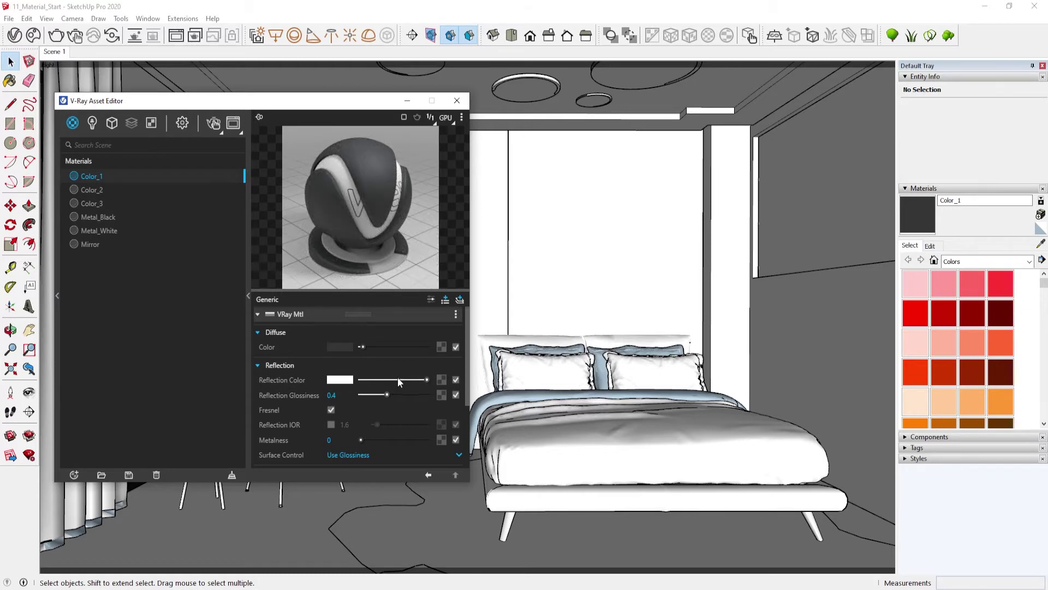
{"action": "left_click_drag", "start_coordinate": [397, 376], "coordinate": [391, 379]}
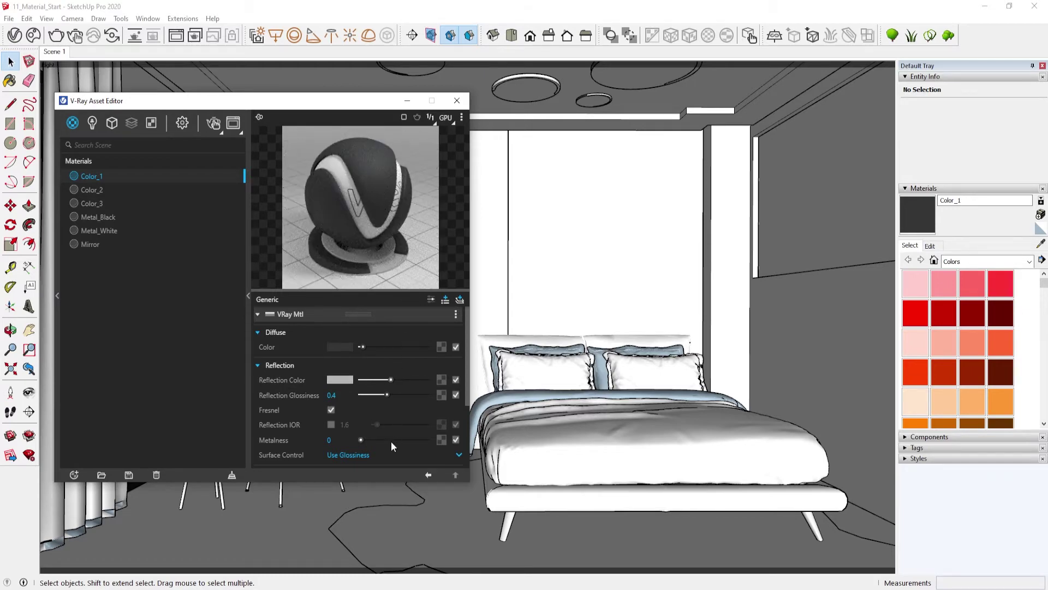
{"action": "scroll", "coordinate": [391, 441], "scroll_direction": "down", "scroll_amount": 2}
{"action": "left_click", "coordinate": [283, 306]}
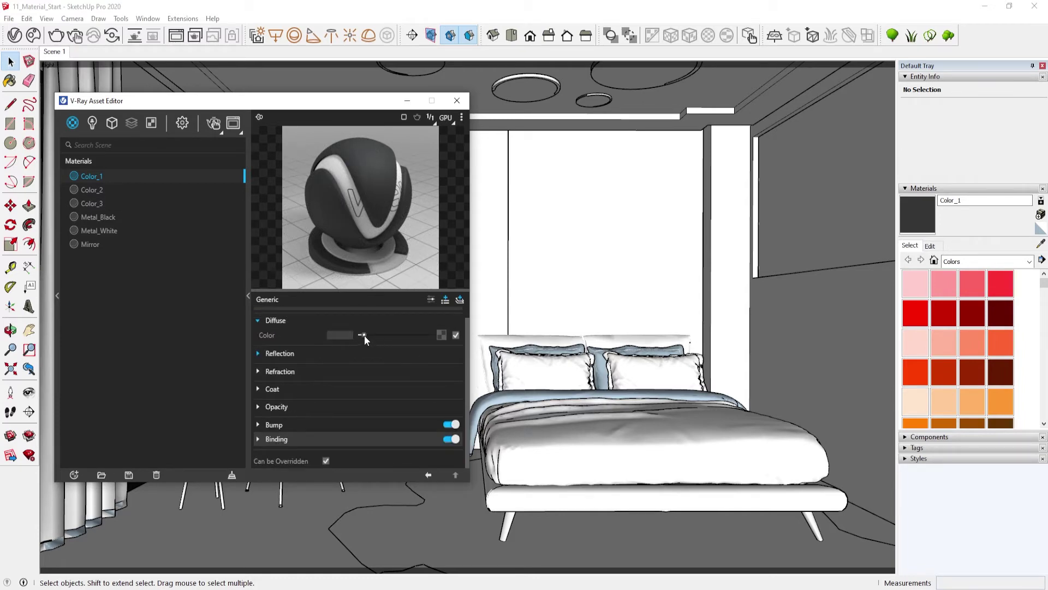
Set Color_1's diffuse colour to black and its reflection colour back to white.
{"action": "left_click_drag", "start_coordinate": [365, 335], "coordinate": [359, 336]}
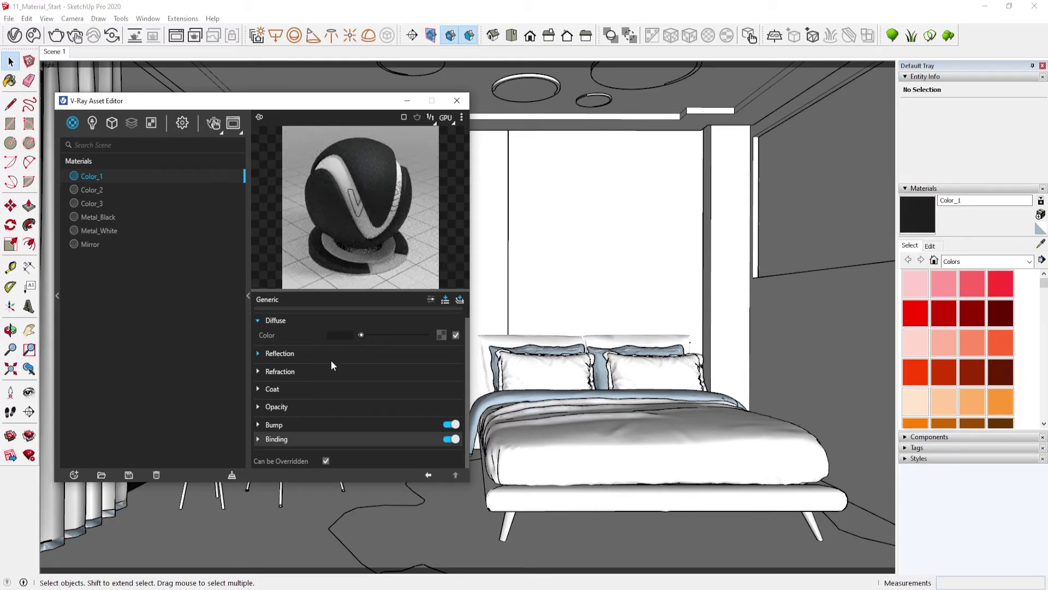
{"action": "left_click", "coordinate": [310, 350]}
{"action": "left_click_drag", "start_coordinate": [394, 367], "coordinate": [427, 368]}
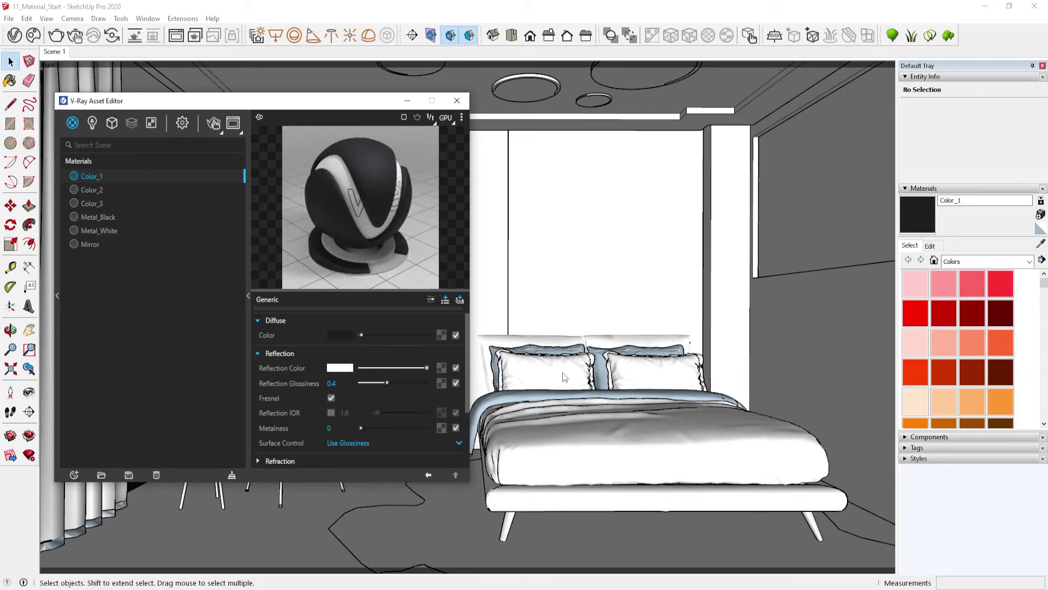
{"action": "left_click", "coordinate": [274, 354]}
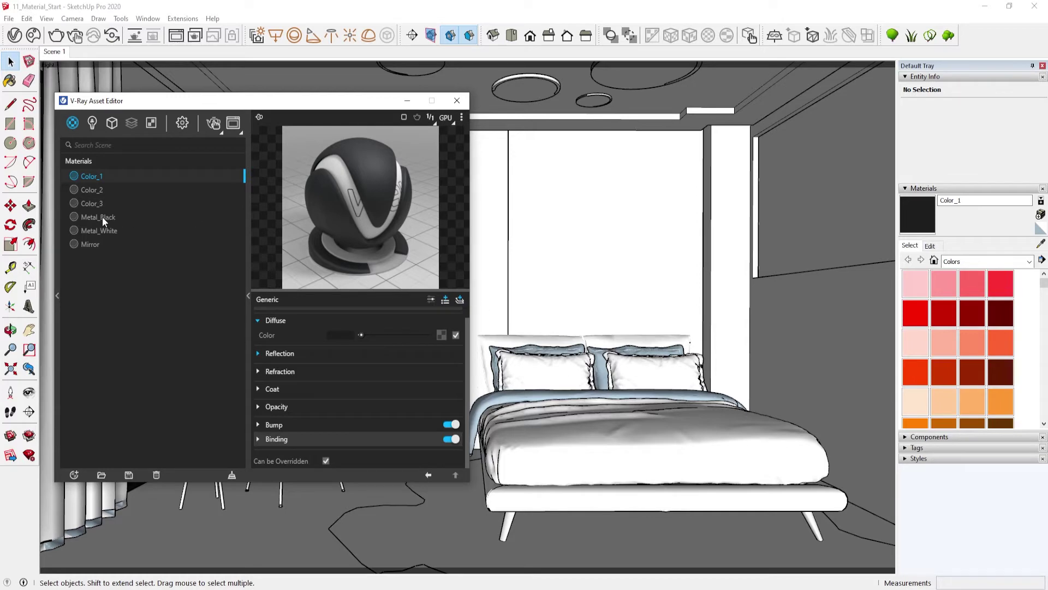
{"action": "left_click", "coordinate": [91, 190]}
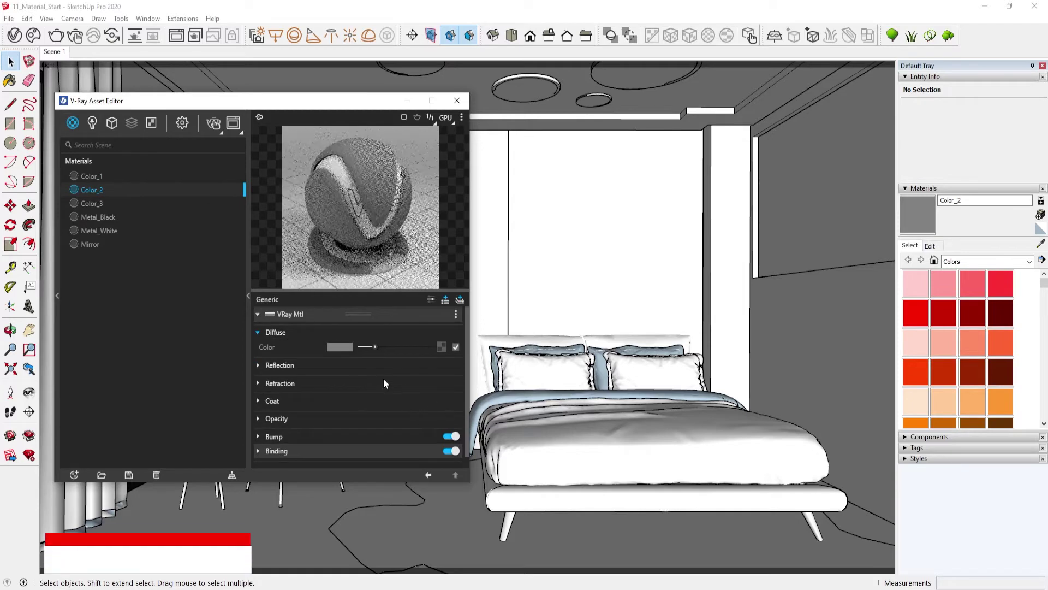
Brighten Color_2's diffuse and give it a white reflection with 0.3 glossiness.
{"action": "left_click", "coordinate": [388, 348]}
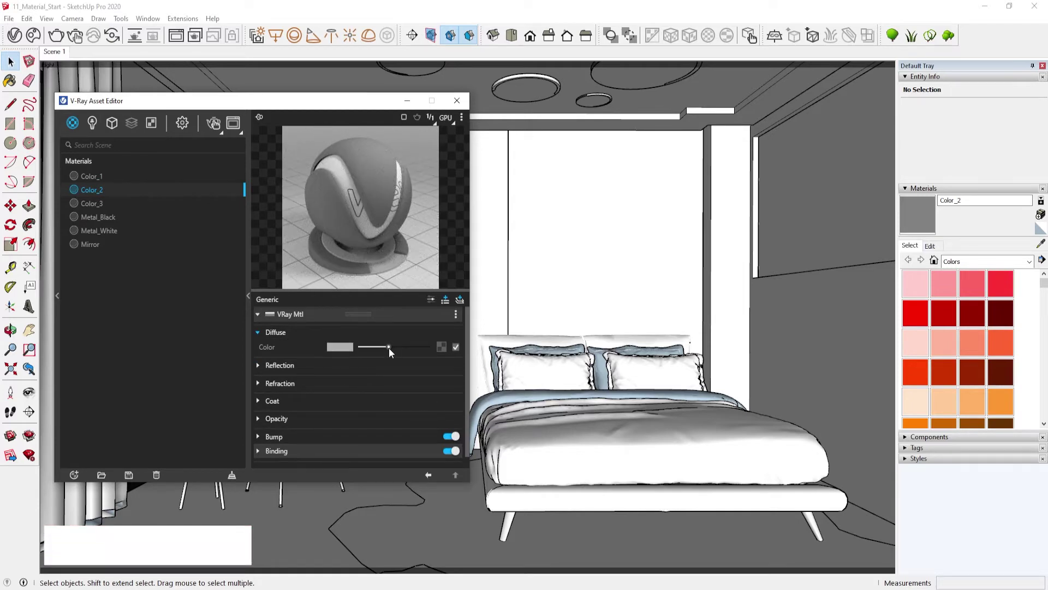
{"action": "left_click", "coordinate": [272, 366]}
{"action": "mouse_move", "coordinate": [360, 380]}
{"action": "left_mouse_down"}
{"action": "mouse_move", "coordinate": [427, 379]}
{"action": "mouse_move", "coordinate": [381, 395]}
{"action": "left_mouse_up"}
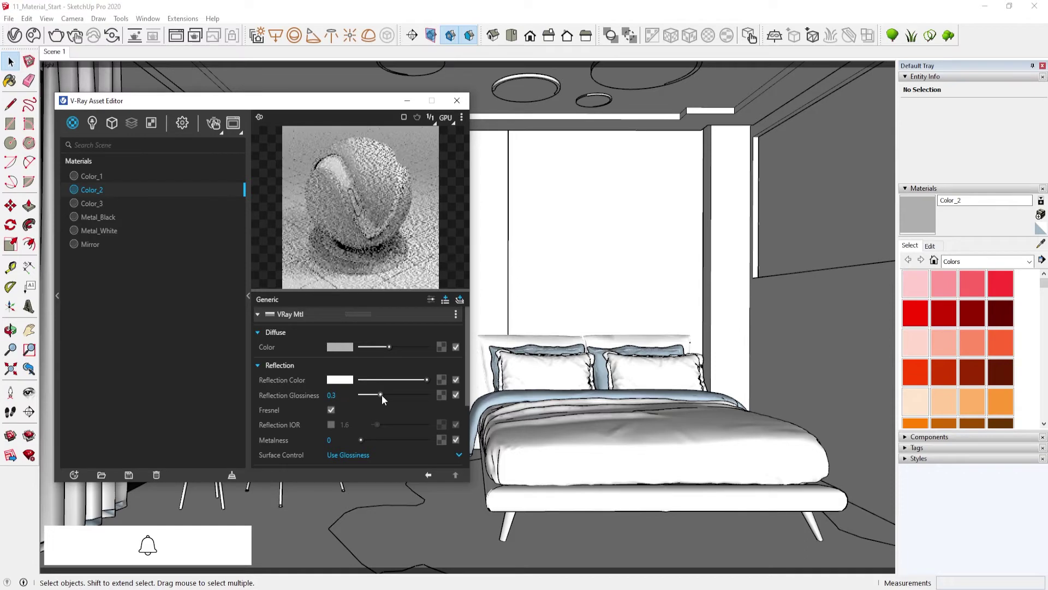
Pick a pale cool-grey diffuse colour for Color_2 in the V-Ray Color Picker.
{"action": "left_click", "coordinate": [345, 349]}
{"action": "left_click_drag", "start_coordinate": [604, 194], "coordinate": [605, 255]}
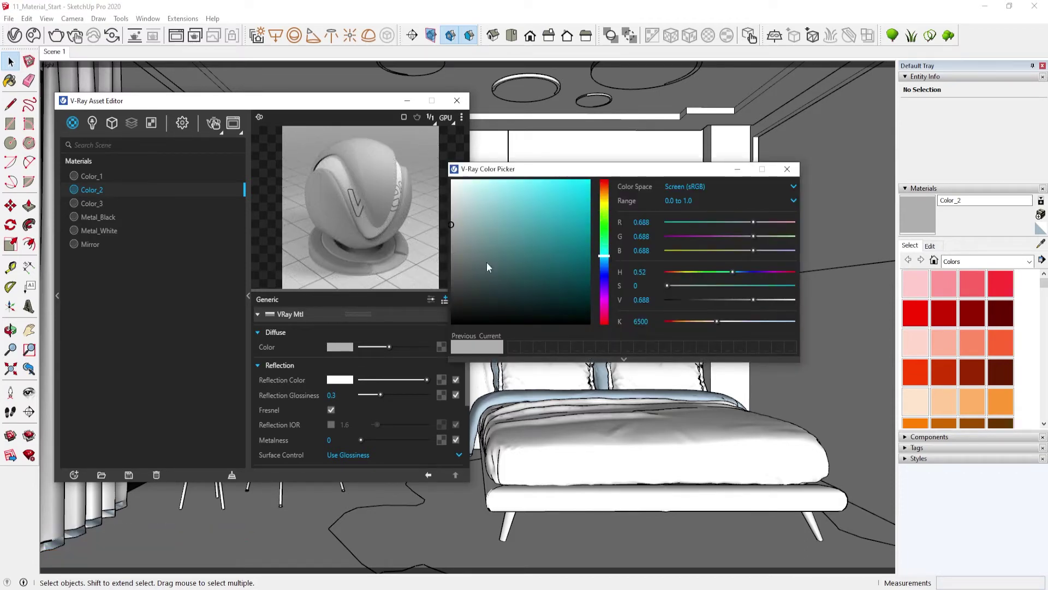
{"action": "left_click_drag", "start_coordinate": [457, 221], "coordinate": [459, 215]}
{"action": "left_click", "coordinate": [535, 216]}
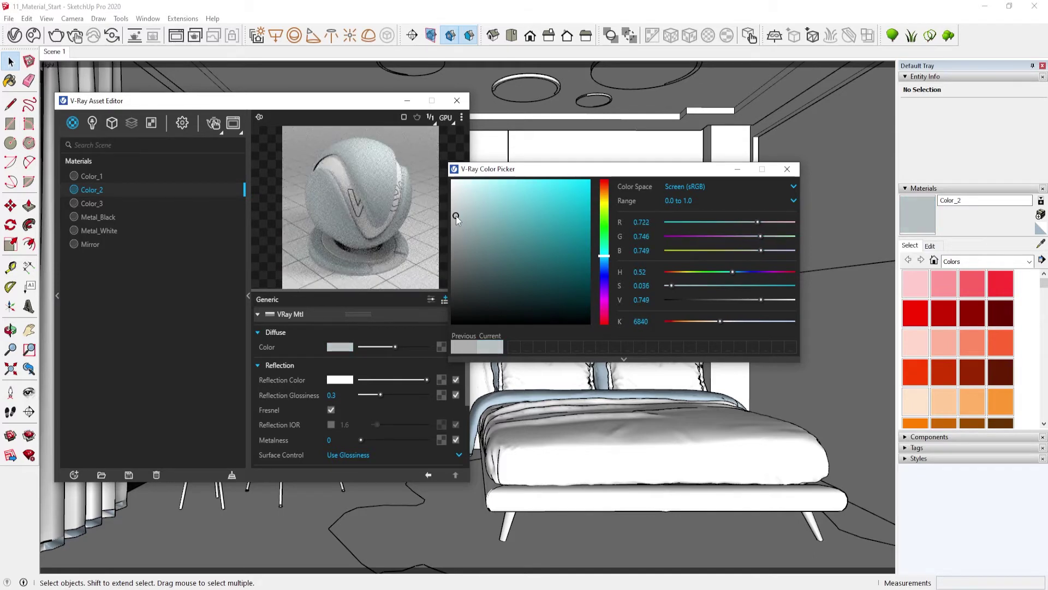
{"action": "left_click", "coordinate": [787, 168]}
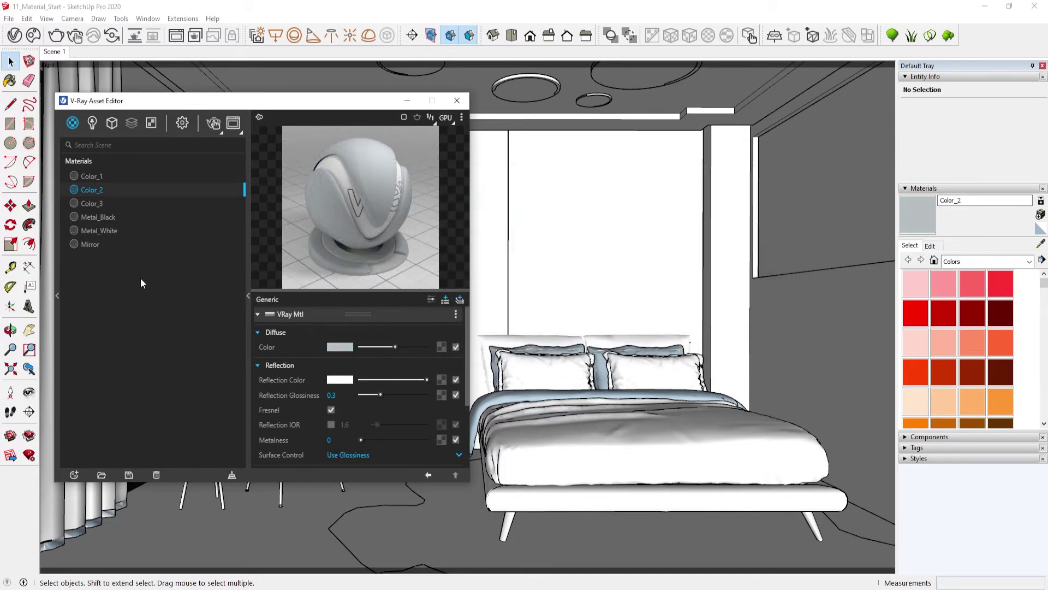
{"action": "left_click", "coordinate": [113, 203]}
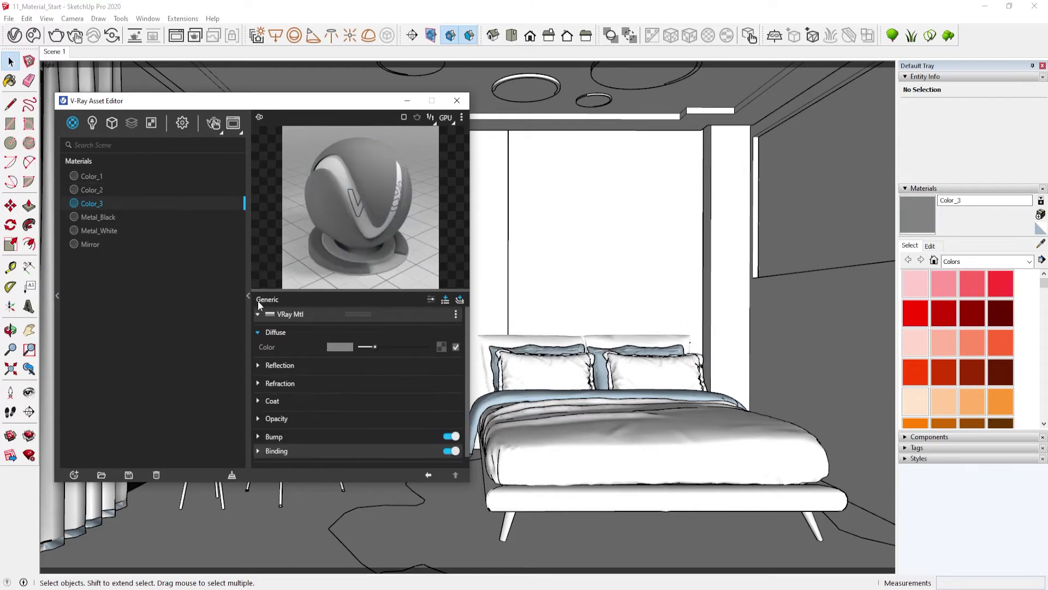
Give Color_3 a pale, faintly warm yellowish off-white diffuse colour in the Color Picker.
{"action": "left_click", "coordinate": [335, 346]}
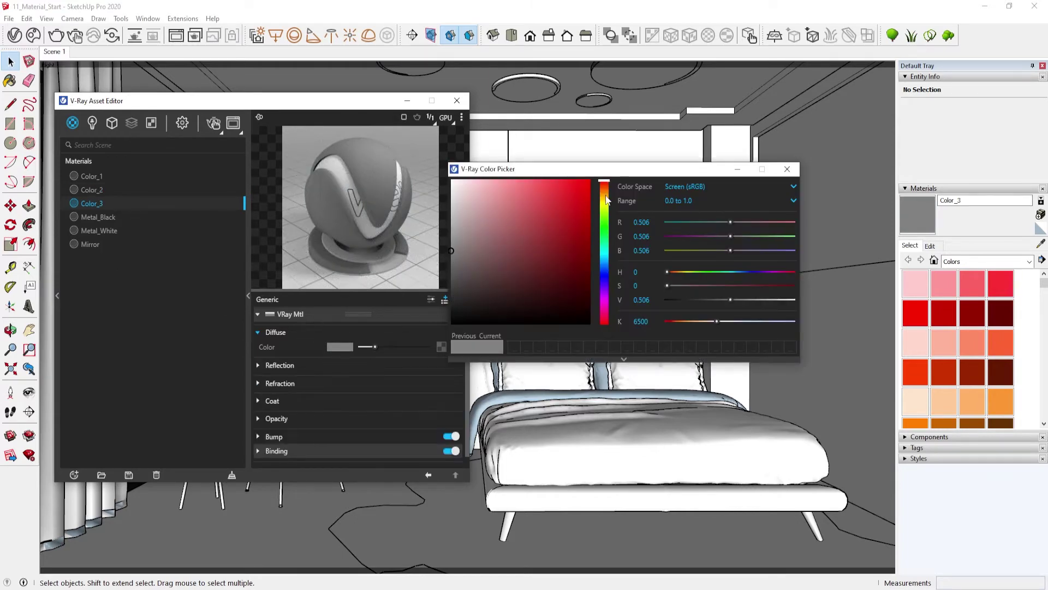
{"action": "left_click_drag", "start_coordinate": [606, 201], "coordinate": [609, 299]}
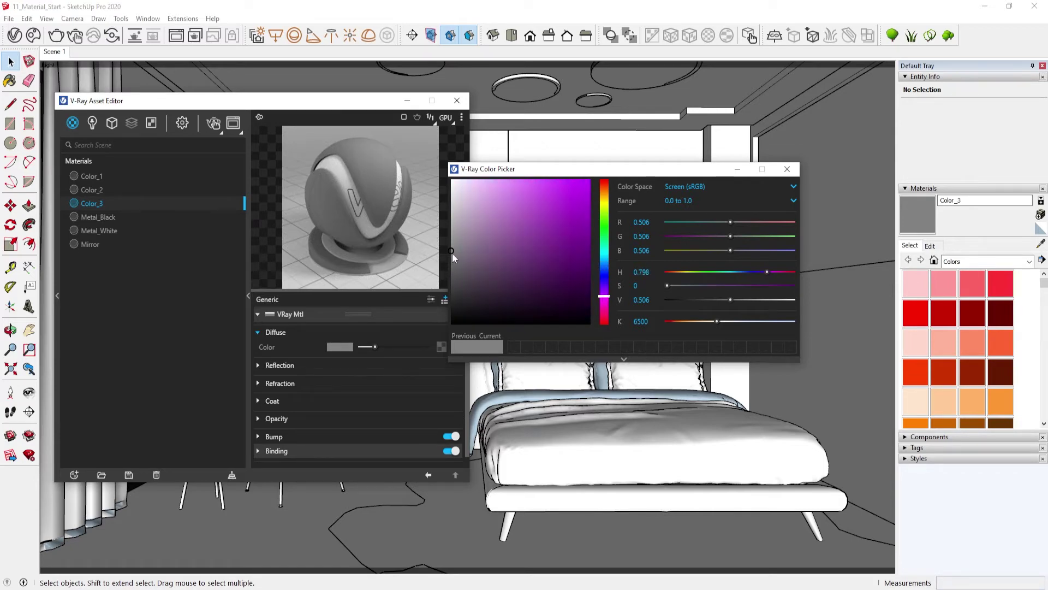
{"action": "left_click_drag", "start_coordinate": [453, 247], "coordinate": [457, 181]}
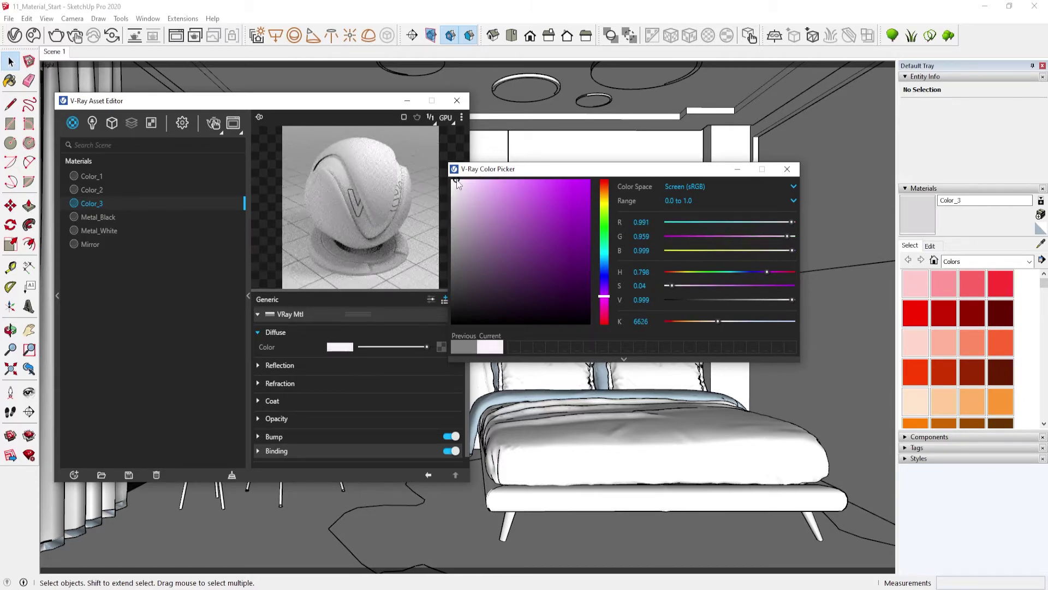
{"action": "left_click", "coordinate": [603, 218]}
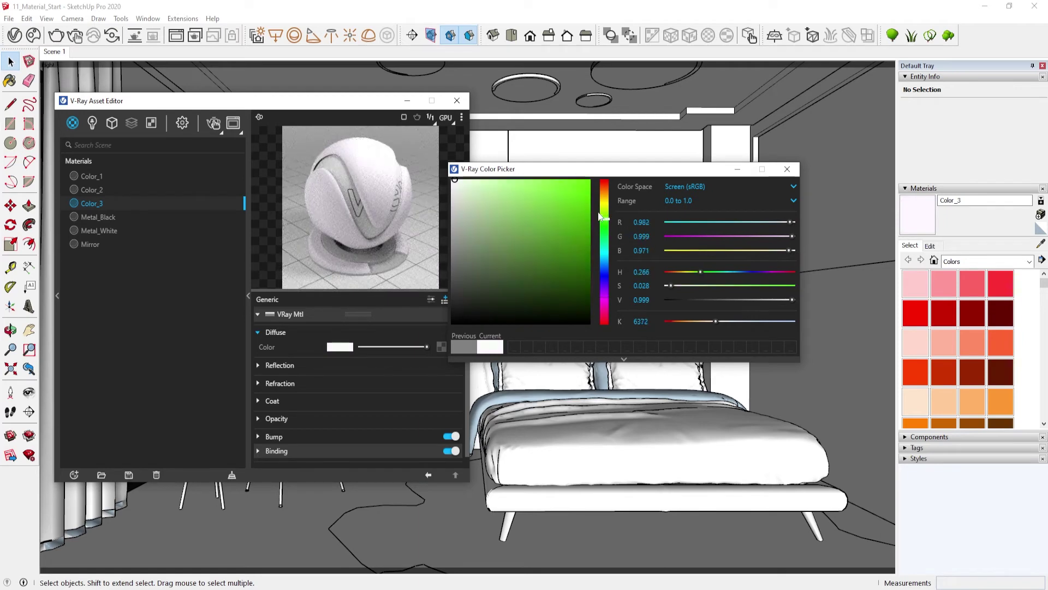
{"action": "left_click_drag", "start_coordinate": [600, 217], "coordinate": [606, 198]}
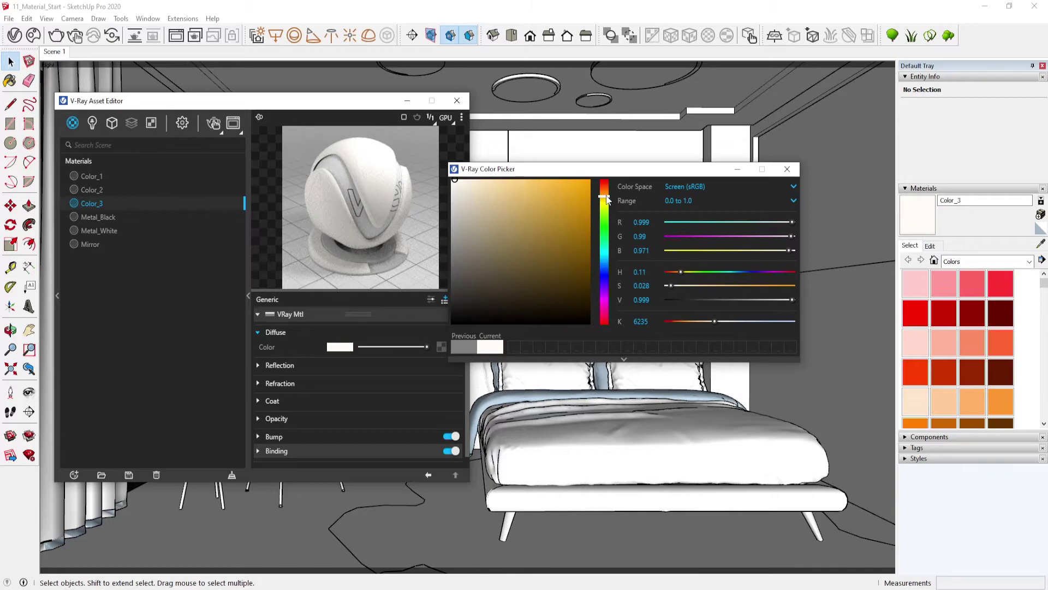
{"action": "left_click", "coordinate": [787, 170]}
Make Color_3's reflection colour white with 0.4 reflection glossiness.
{"action": "left_click", "coordinate": [293, 368]}
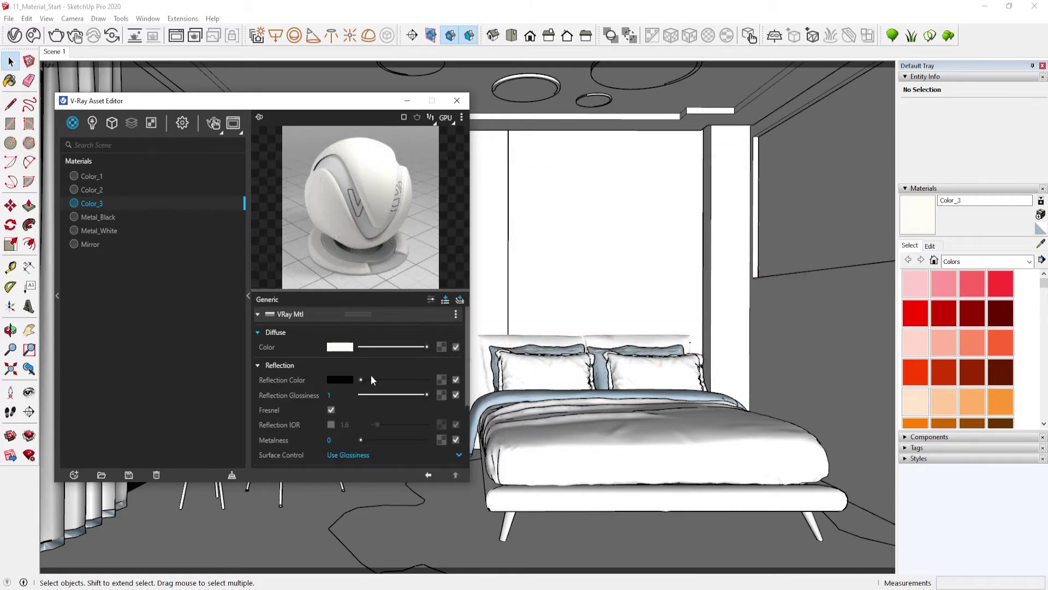
{"action": "left_click_drag", "start_coordinate": [371, 378], "coordinate": [427, 380]}
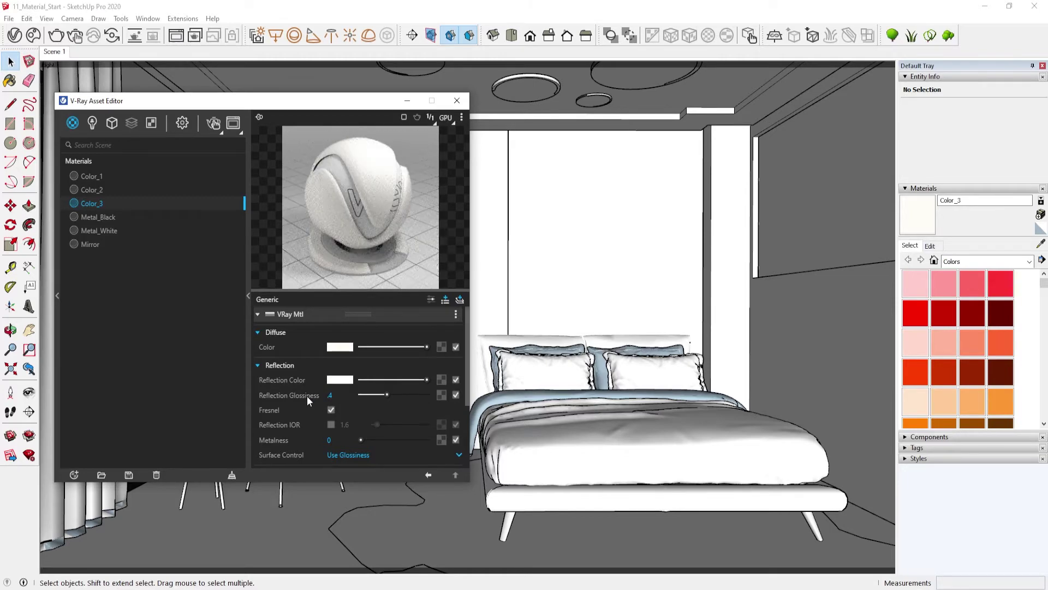
{"action": "scroll", "coordinate": [306, 397], "scroll_direction": "down", "scroll_amount": 3}
{"action": "scroll", "coordinate": [271, 395], "scroll_direction": "up", "scroll_amount": 2}
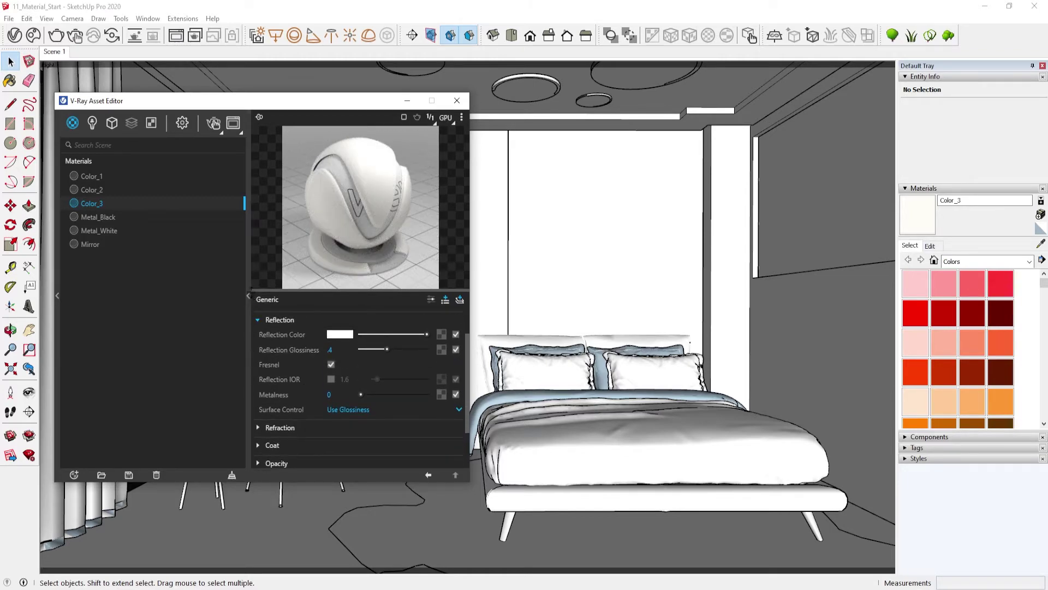
Enable Color_1's advanced parameters and expand its Sheen settings.
{"action": "left_click", "coordinate": [527, 411]}
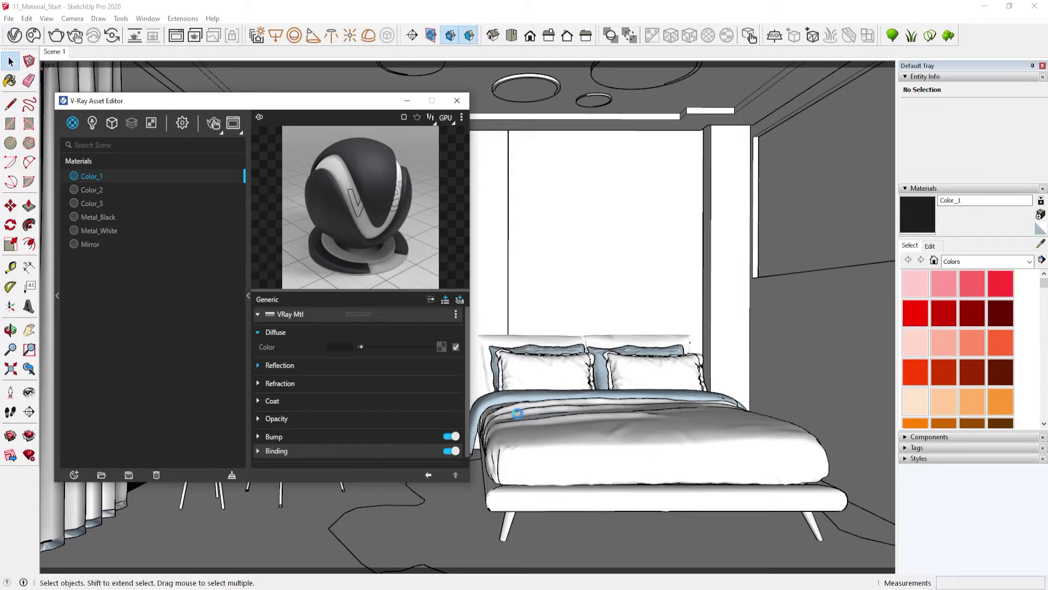
{"action": "left_click", "coordinate": [430, 300]}
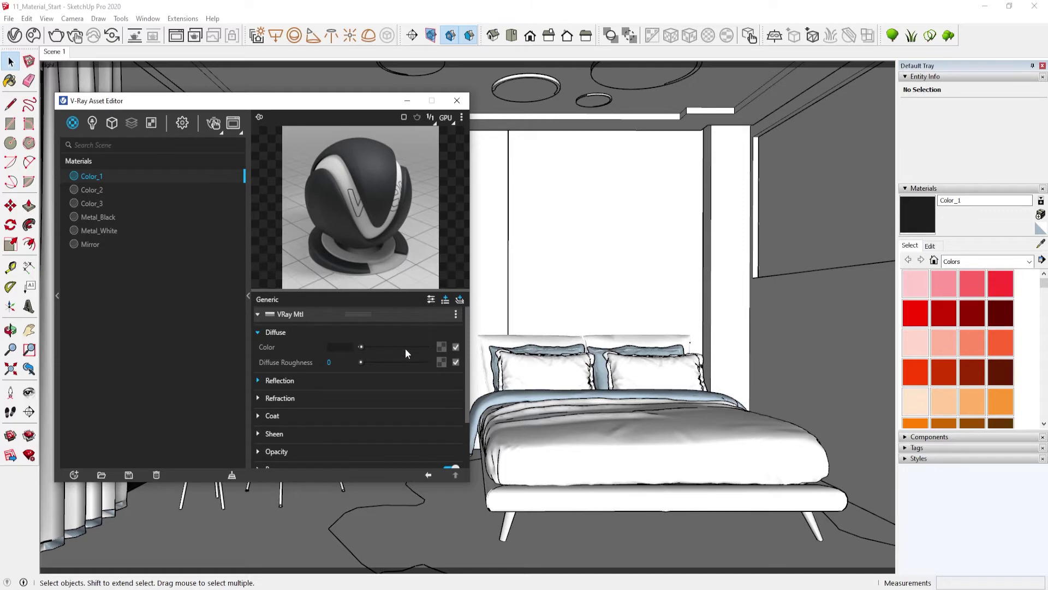
{"action": "scroll", "coordinate": [352, 390], "scroll_direction": "down", "scroll_amount": 2}
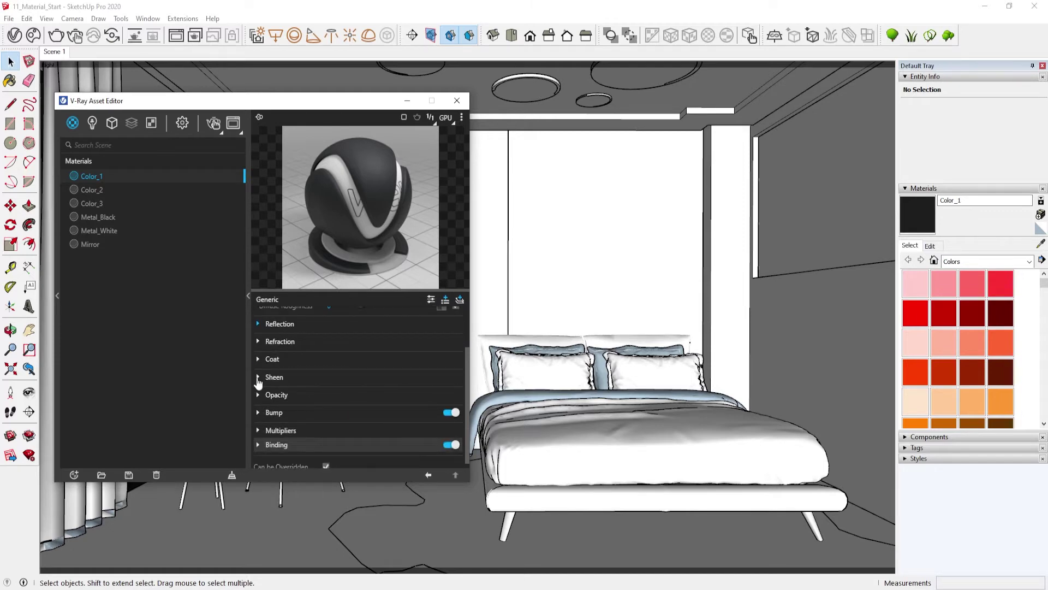
{"action": "left_click", "coordinate": [258, 377]}
{"action": "left_click_drag", "start_coordinate": [360, 392], "coordinate": [458, 397]}
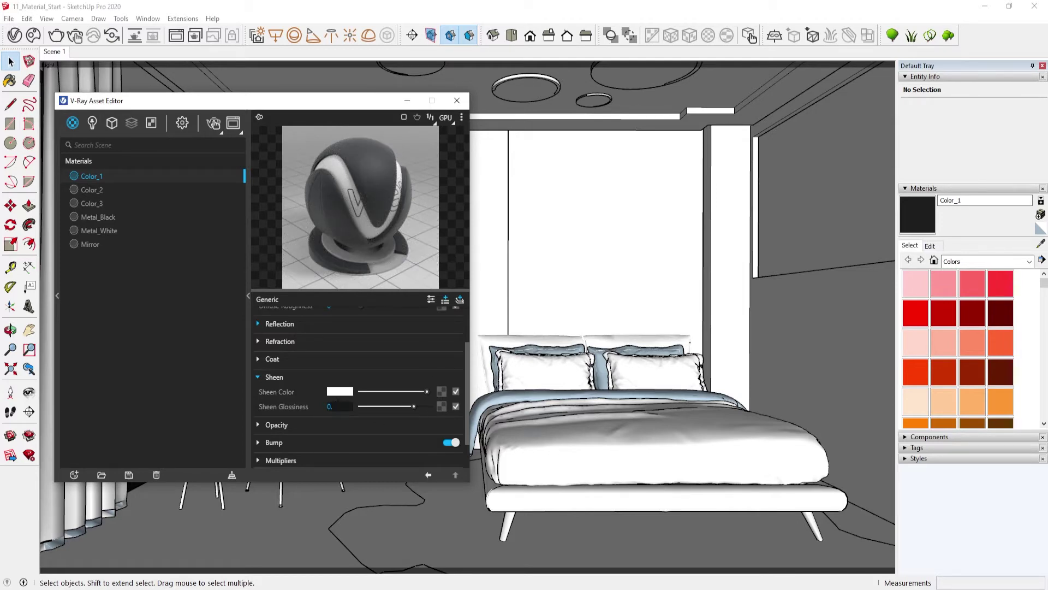
Set Color_1's sheen glossiness to 0.8 with a black sheen colour, then collapse the settings panel.
{"action": "type", "text": ".6"}
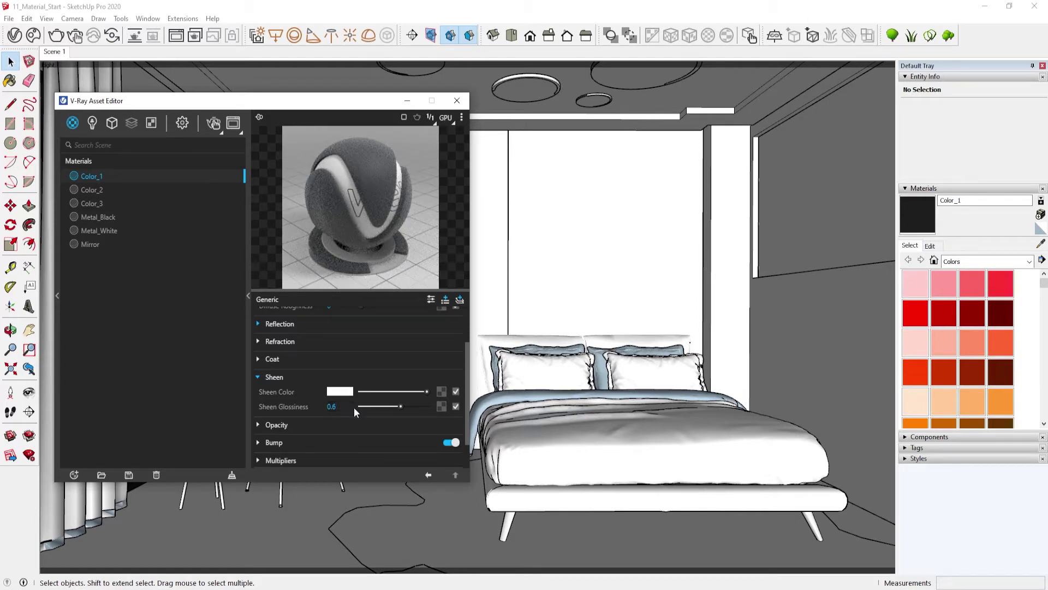
{"action": "type", "text": "0.8"}
{"action": "key", "text": "Return"}
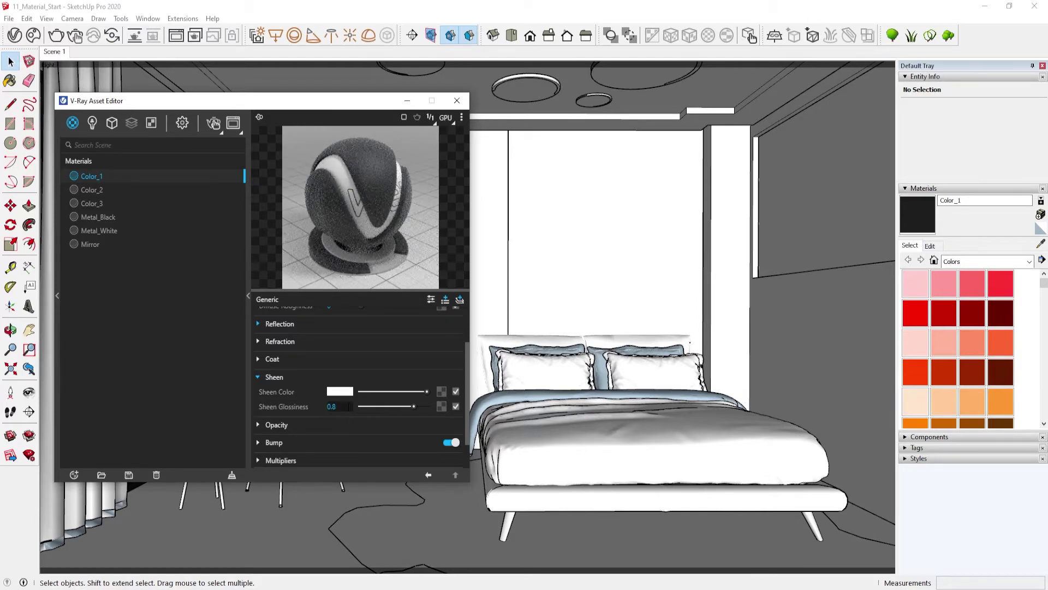
{"action": "left_click_drag", "start_coordinate": [381, 392], "coordinate": [357, 393]}
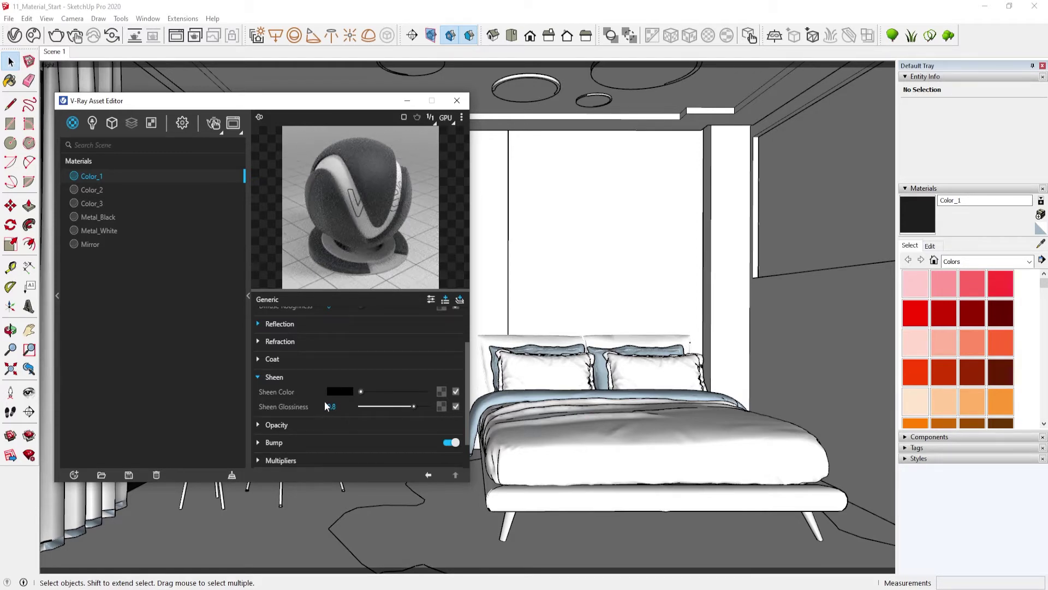
{"action": "left_click", "coordinate": [251, 239]}
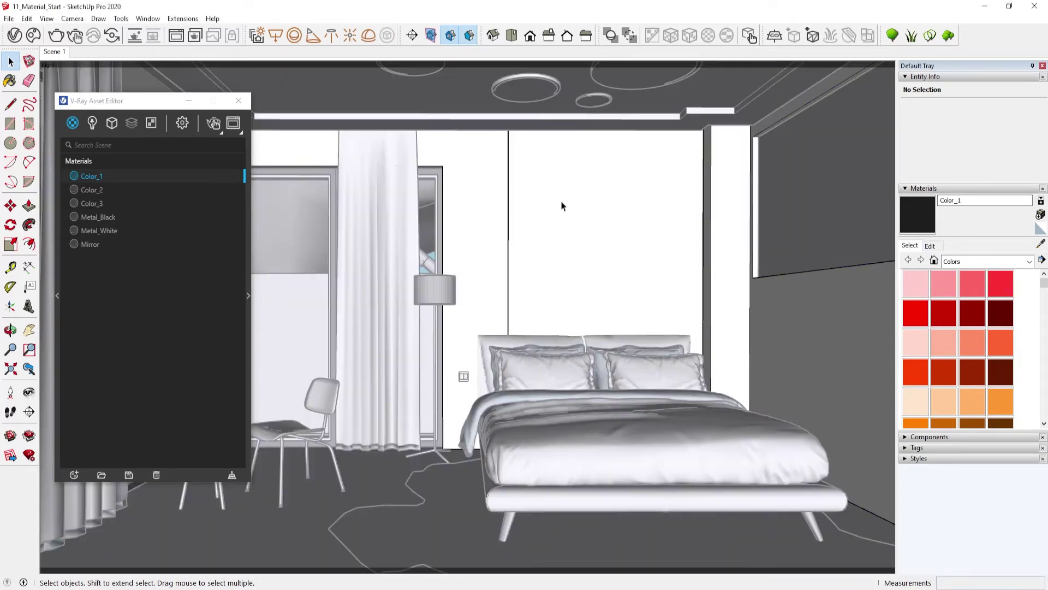
Orbit in close to the headboard wall and select the pillar face beside it.
{"action": "scroll", "coordinate": [562, 206], "scroll_direction": "up", "scroll_amount": 3}
{"action": "mouse_move", "coordinate": [690, 274]}
{"action": "middle_mouse_down"}
{"action": "mouse_move", "coordinate": [571, 288]}
{"action": "mouse_move", "coordinate": [425, 285]}
{"action": "mouse_move", "coordinate": [653, 276]}
{"action": "middle_mouse_up"}
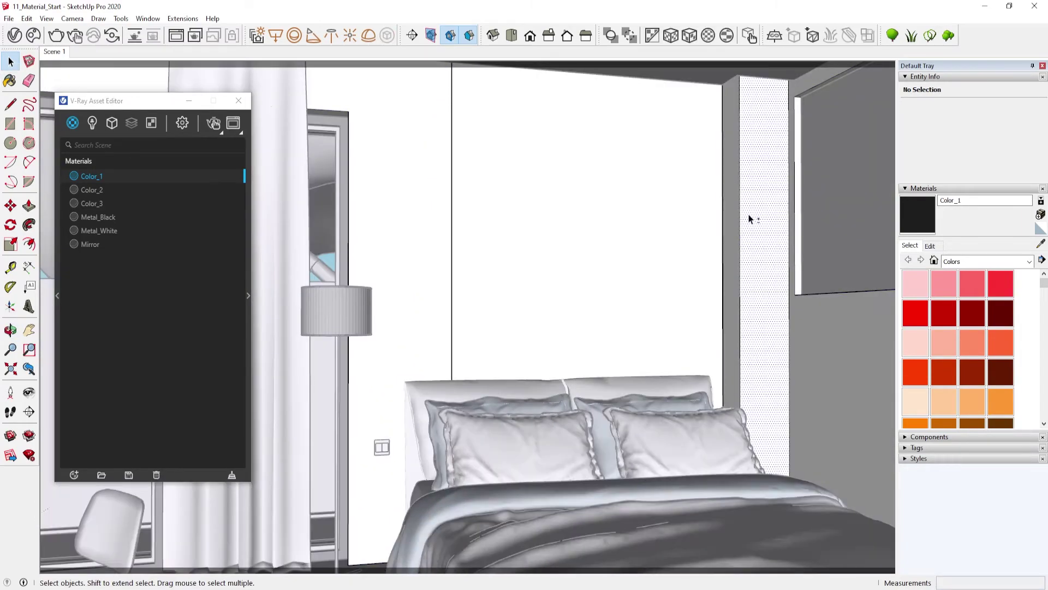
{"action": "left_click", "coordinate": [748, 216]}
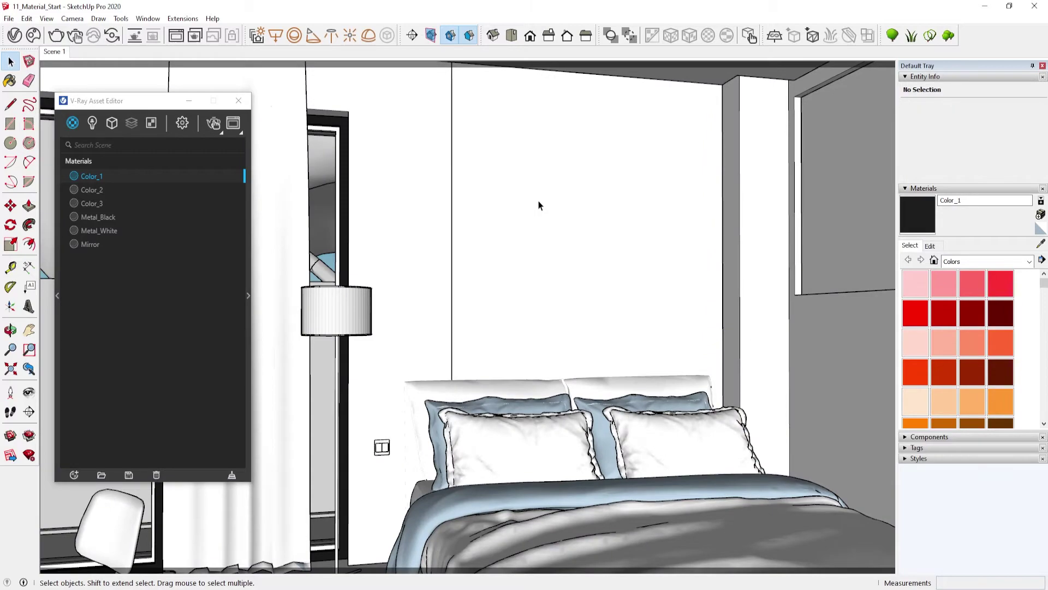
Select the headboard wall and add a Generic V-Ray material named Wall_Texture.
{"action": "left_click", "coordinate": [533, 219]}
{"action": "left_click_drag", "start_coordinate": [116, 101], "coordinate": [109, 101]}
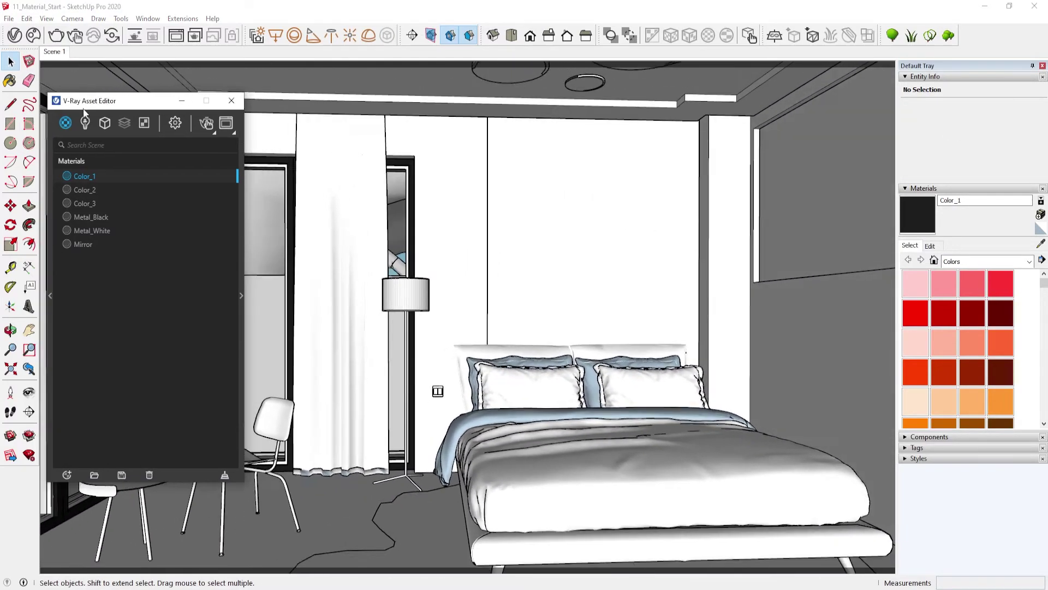
{"action": "left_click", "coordinate": [66, 123]}
{"action": "left_click", "coordinate": [86, 144]}
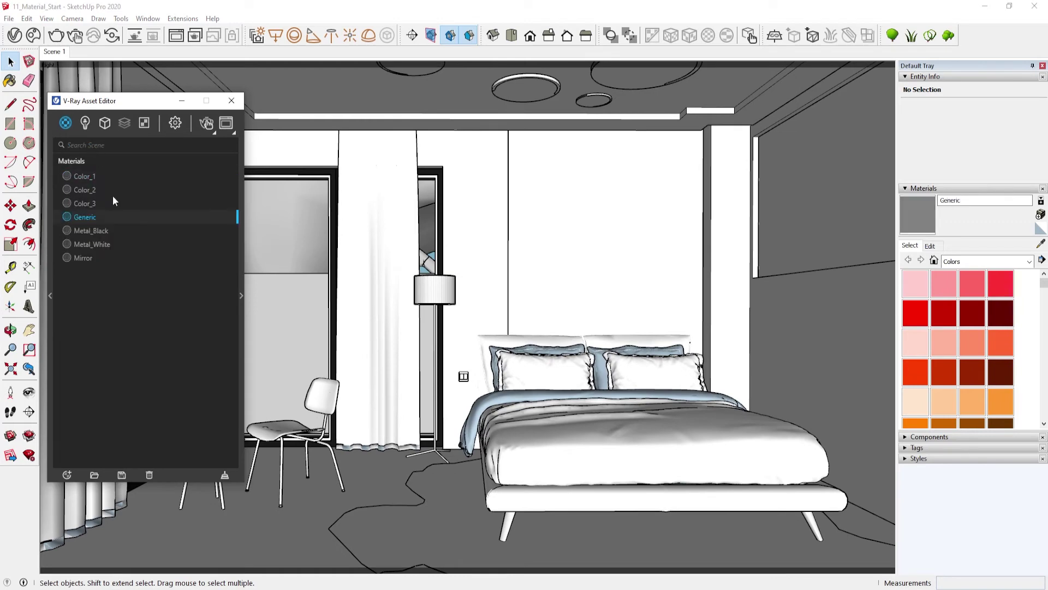
{"action": "double_click", "coordinate": [111, 218]}
{"action": "type", "text": "Wall_Texture"}
{"action": "key", "text": "Return"}
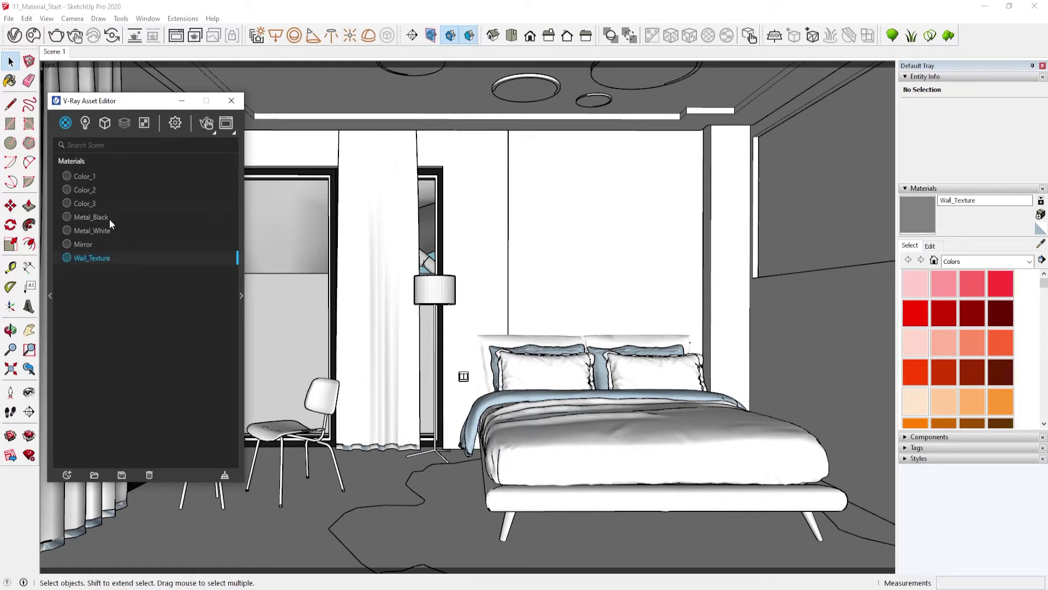
Load the ocean-foam photo from F:\07_Texture as Wall_Texture's diffuse Bitmap texture.
{"action": "left_click", "coordinate": [241, 296]}
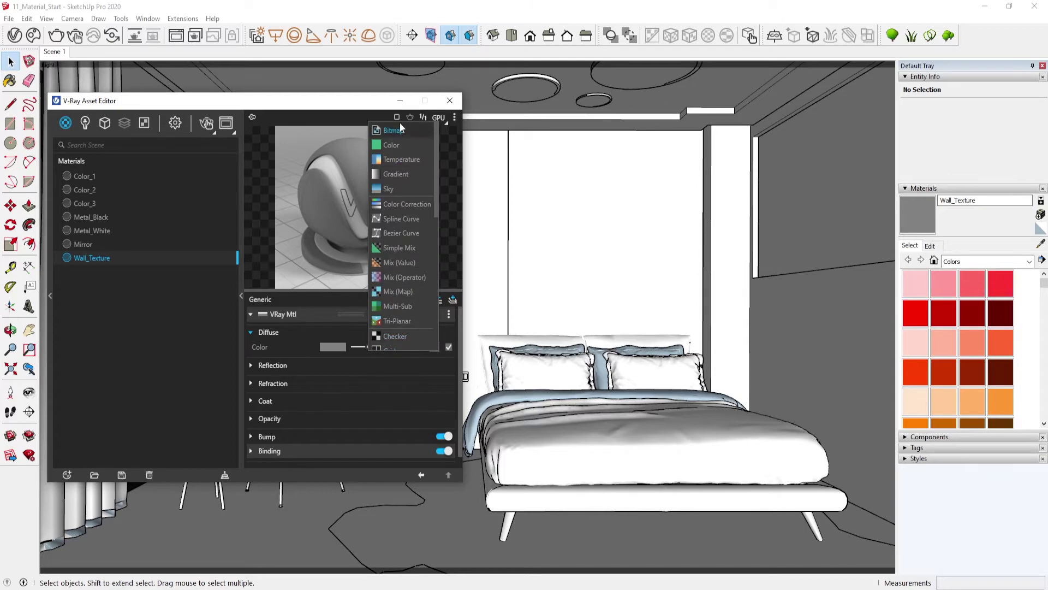
{"action": "left_click", "coordinate": [400, 127]}
{"action": "left_click_drag", "start_coordinate": [331, 124], "coordinate": [353, 92]}
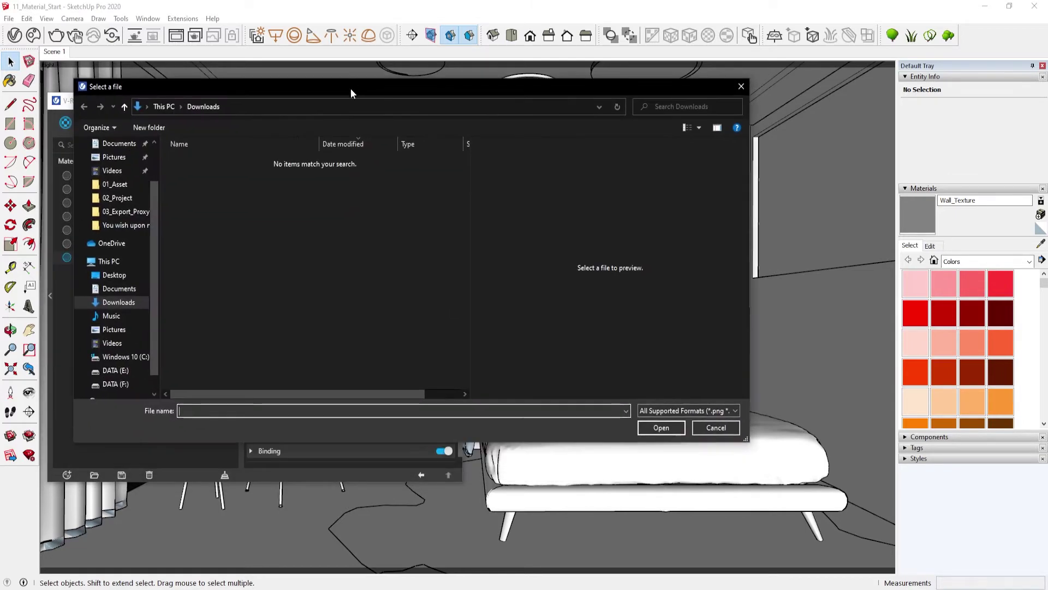
{"action": "scroll", "coordinate": [115, 295], "scroll_direction": "down", "scroll_amount": 1}
{"action": "left_click", "coordinate": [125, 356]}
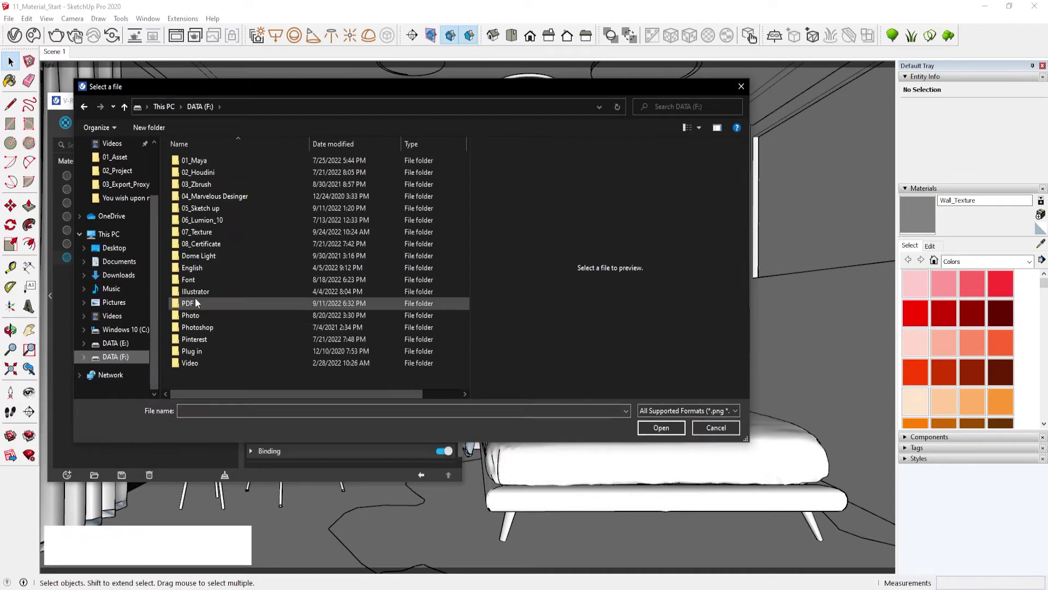
{"action": "double_click", "coordinate": [209, 234]}
{"action": "scroll", "coordinate": [330, 281], "scroll_direction": "down", "scroll_amount": 3}
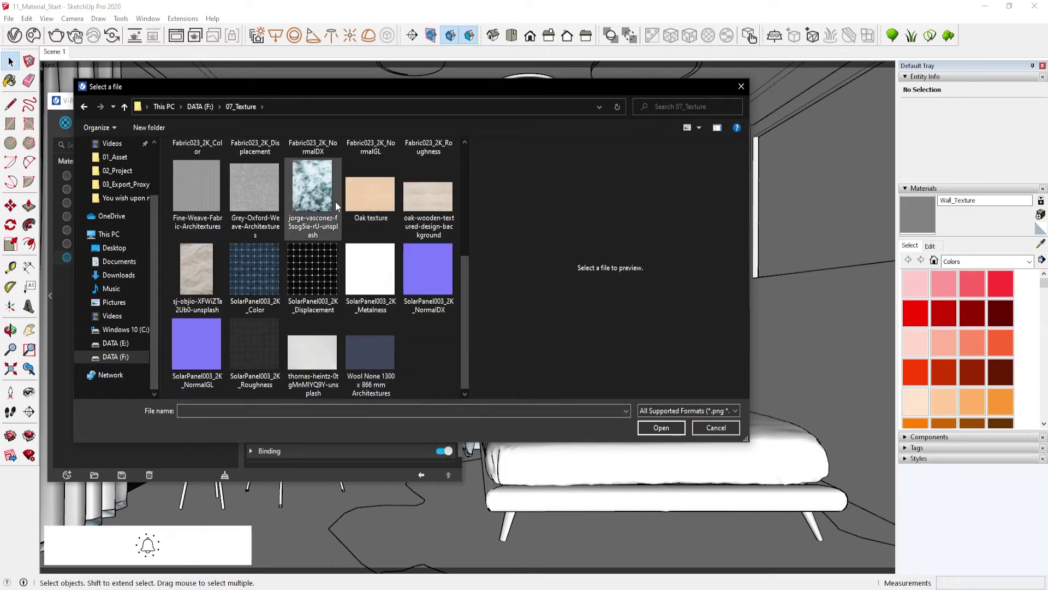
{"action": "left_click", "coordinate": [312, 188]}
{"action": "scroll", "coordinate": [314, 284], "scroll_direction": "up", "scroll_amount": 2}
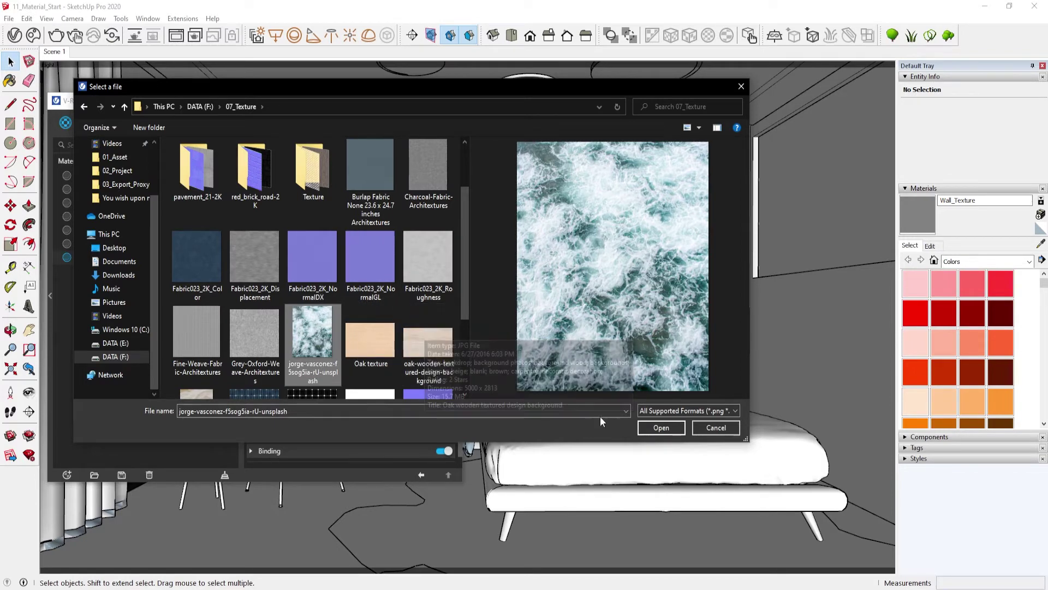
{"action": "left_click", "coordinate": [672, 428]}
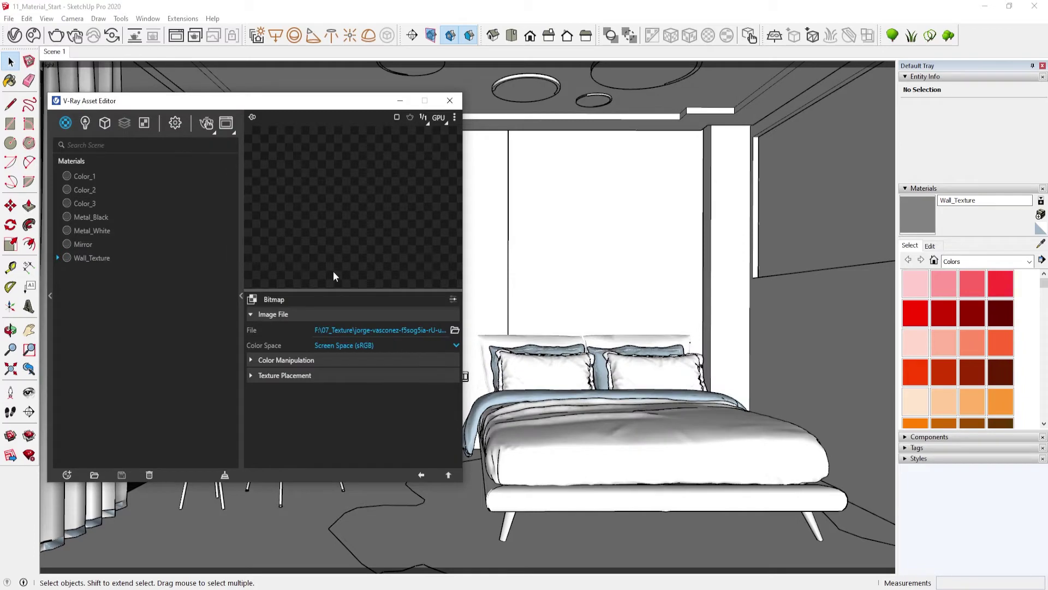
Paste a copy of the ocean-foam texture into Wall_Texture's Reflection Color slot.
{"action": "left_click", "coordinate": [449, 475]}
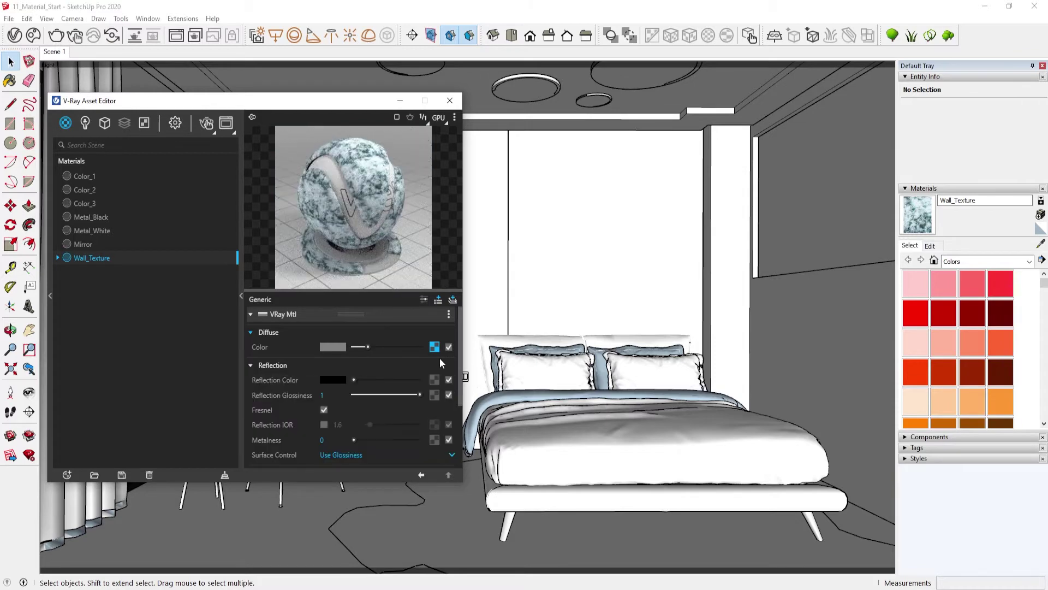
{"action": "right_click", "coordinate": [434, 382]}
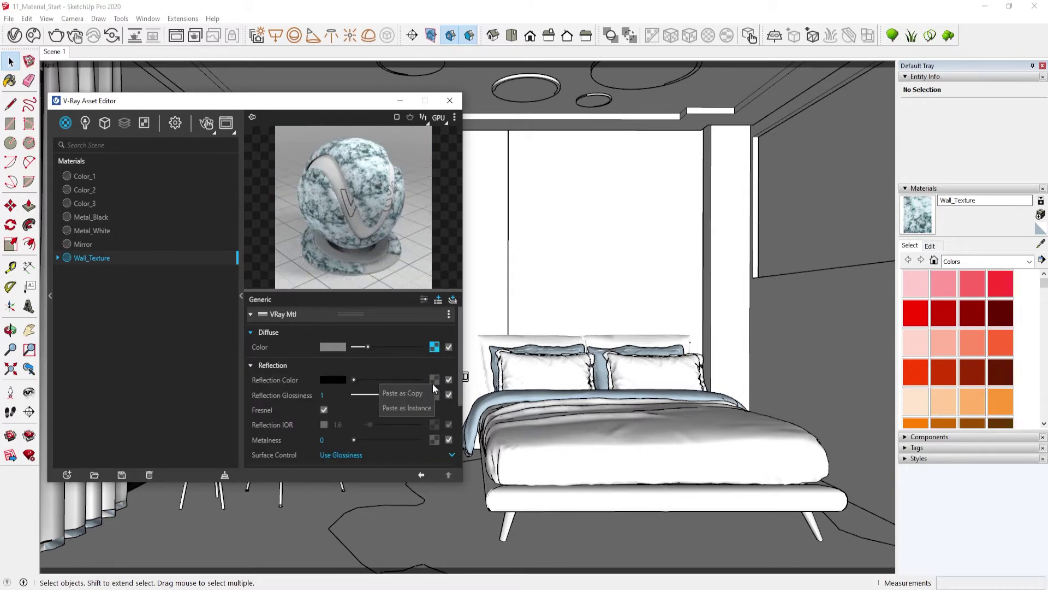
{"action": "left_click", "coordinate": [420, 391]}
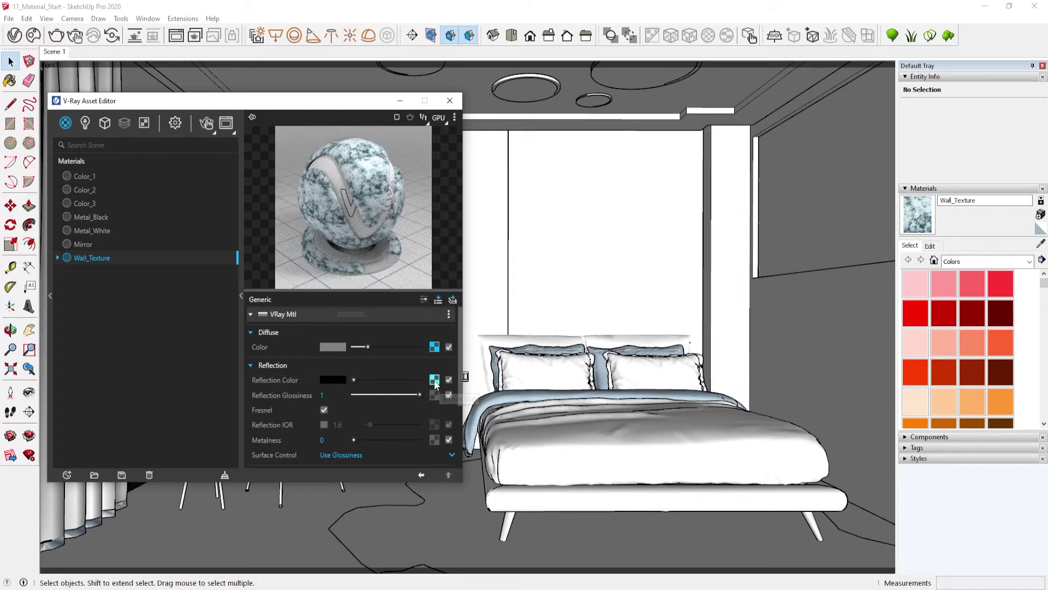
{"action": "right_click", "coordinate": [435, 382]}
{"action": "mouse_move", "coordinate": [411, 433]}
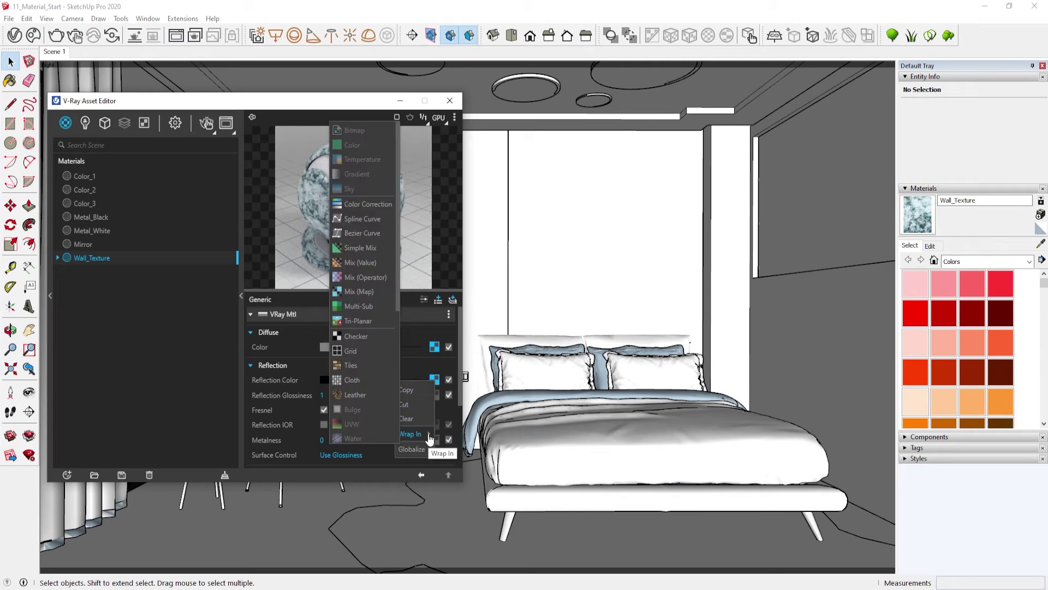
Wrap the reflection texture in Color Correction: saturation -1, contrast 2, brightness -0.383.
{"action": "left_click", "coordinate": [363, 205]}
{"action": "left_click_drag", "start_coordinate": [394, 379], "coordinate": [315, 386]}
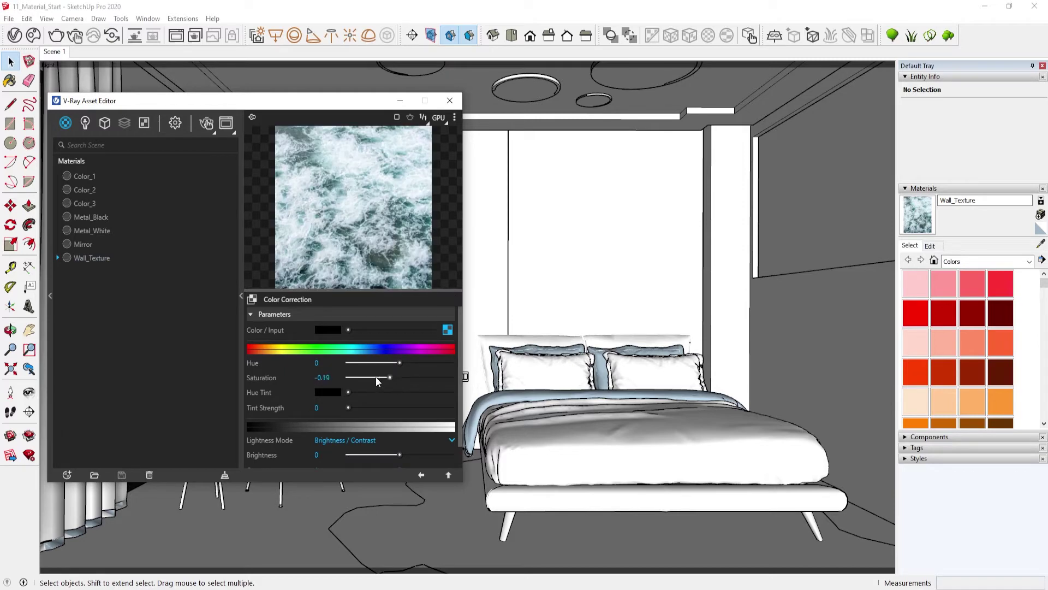
{"action": "scroll", "coordinate": [349, 394], "scroll_direction": "down", "scroll_amount": 1}
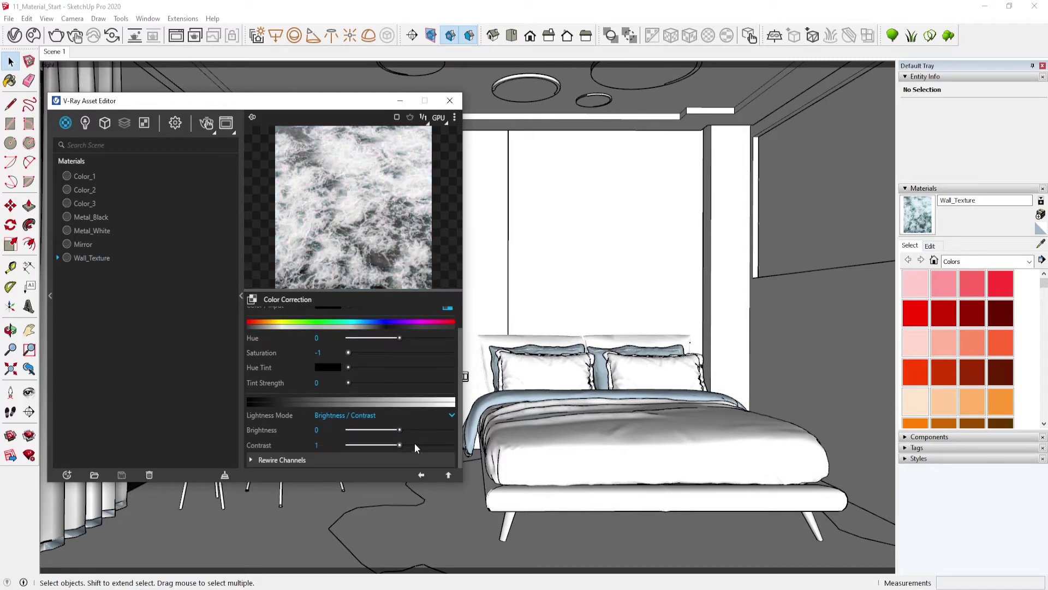
{"action": "left_click_drag", "start_coordinate": [418, 443], "coordinate": [448, 443]}
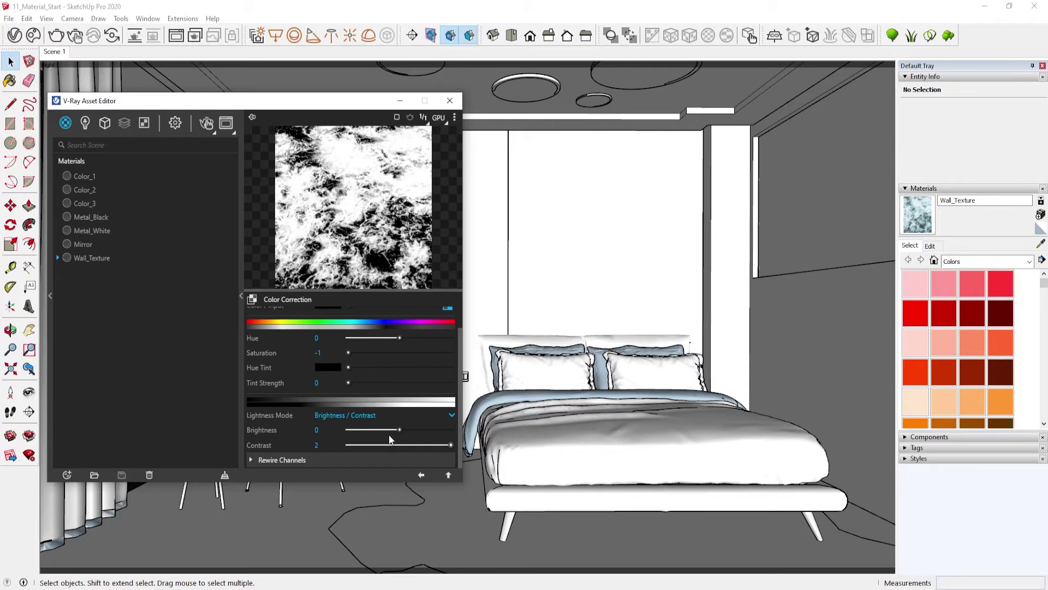
{"action": "left_click_drag", "start_coordinate": [394, 429], "coordinate": [371, 429]}
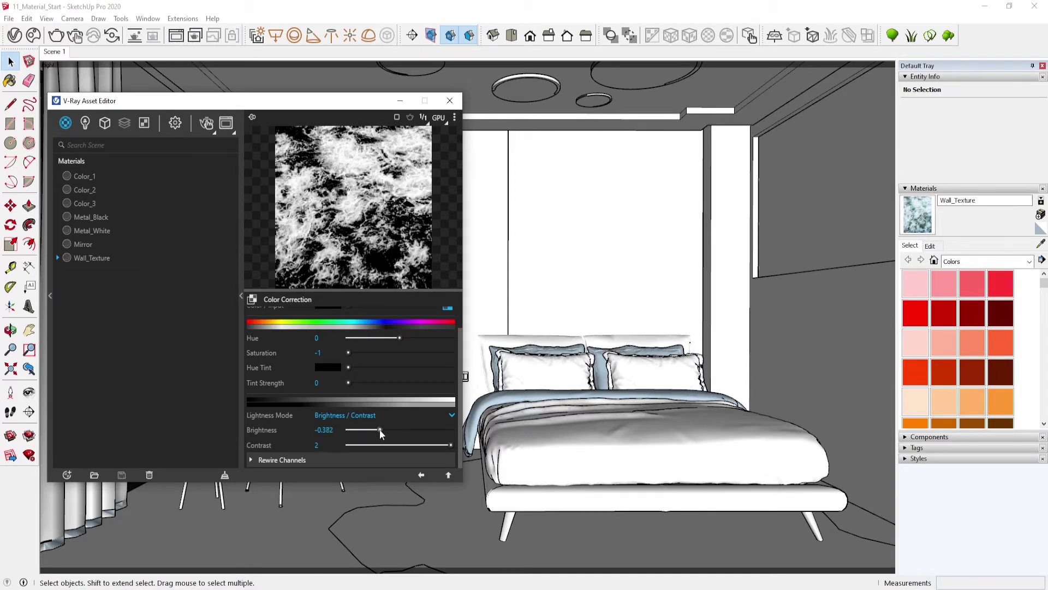
{"action": "left_click", "coordinate": [448, 475]}
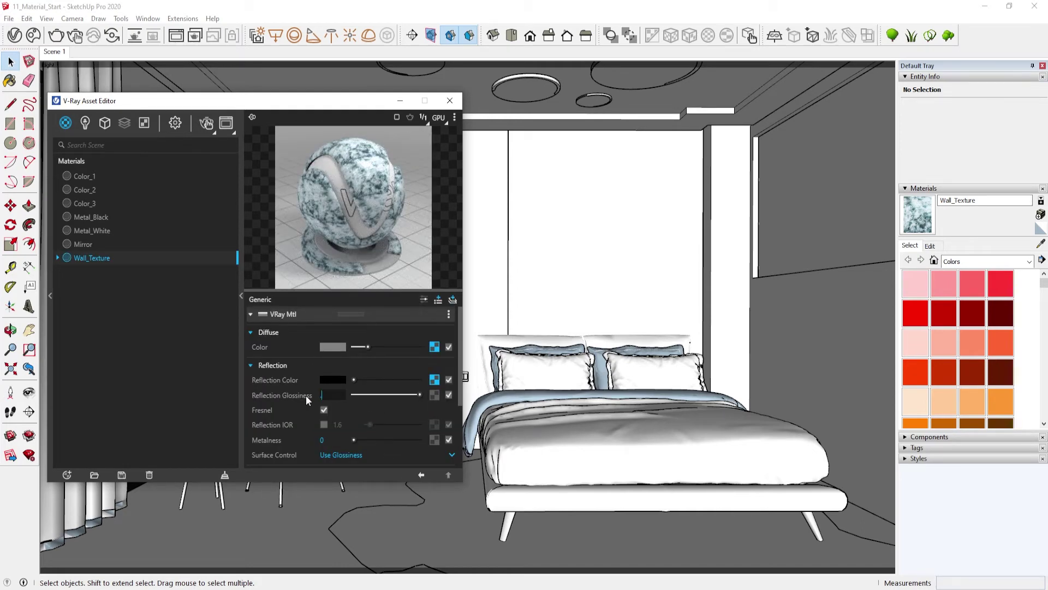
{"action": "type", "text": ".8"}
Set Wall_Texture's reflection glossiness to 0.8.
{"action": "key", "text": "Return"}
{"action": "scroll", "coordinate": [338, 393], "scroll_direction": "down", "scroll_amount": 3}
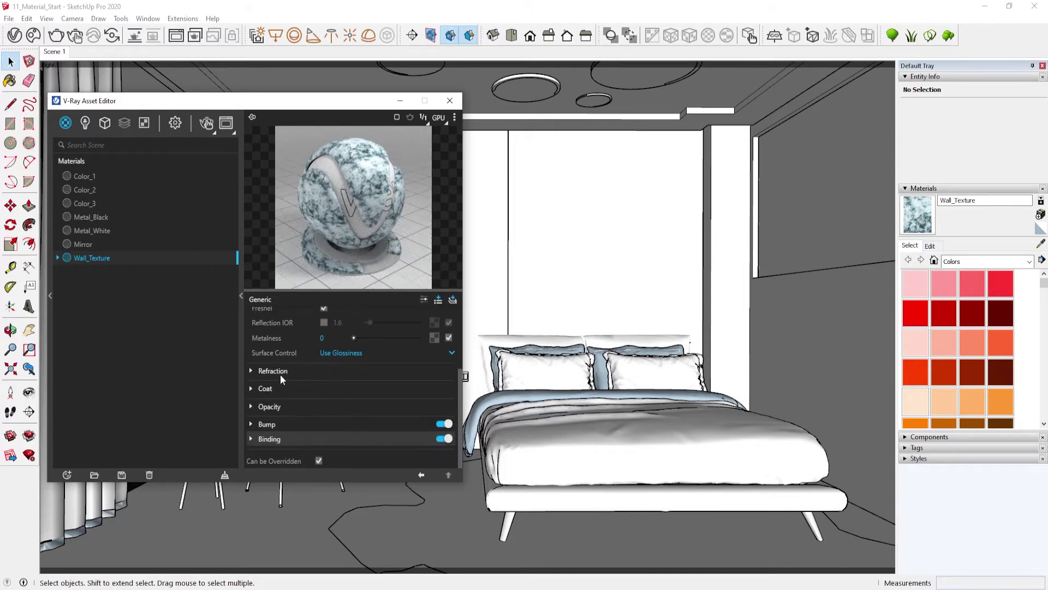
{"action": "scroll", "coordinate": [323, 378], "scroll_direction": "up", "scroll_amount": 3}
{"action": "scroll", "coordinate": [297, 419], "scroll_direction": "down", "scroll_amount": 3}
Paste a copy of the foam texture into the Bump map slot with amount 0.2.
{"action": "left_click", "coordinate": [285, 425]}
{"action": "left_click", "coordinate": [447, 439]}
{"action": "left_click", "coordinate": [186, 344]}
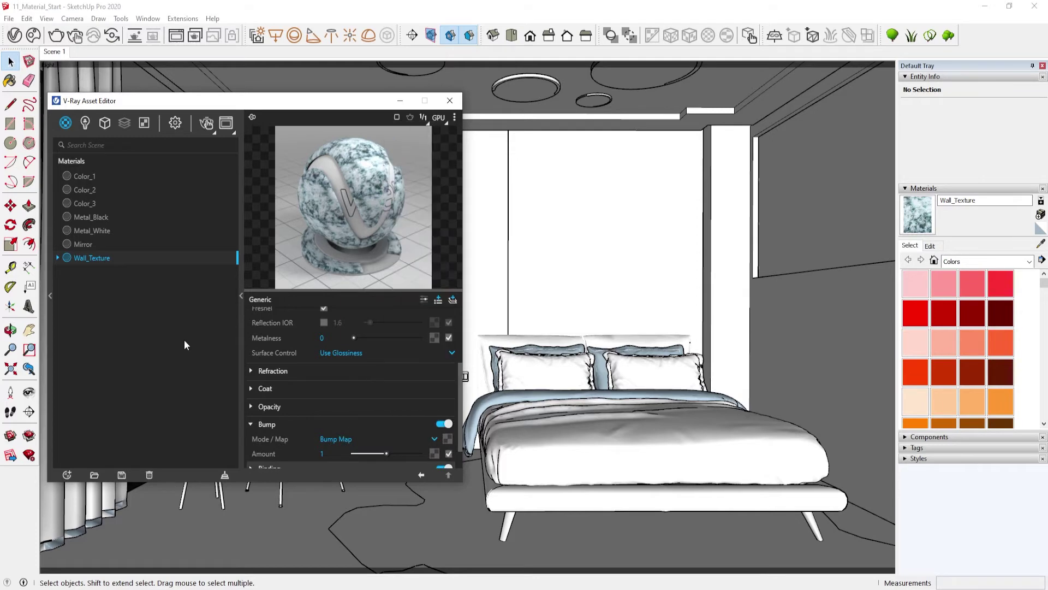
{"action": "scroll", "coordinate": [384, 379], "scroll_direction": "up", "scroll_amount": 3}
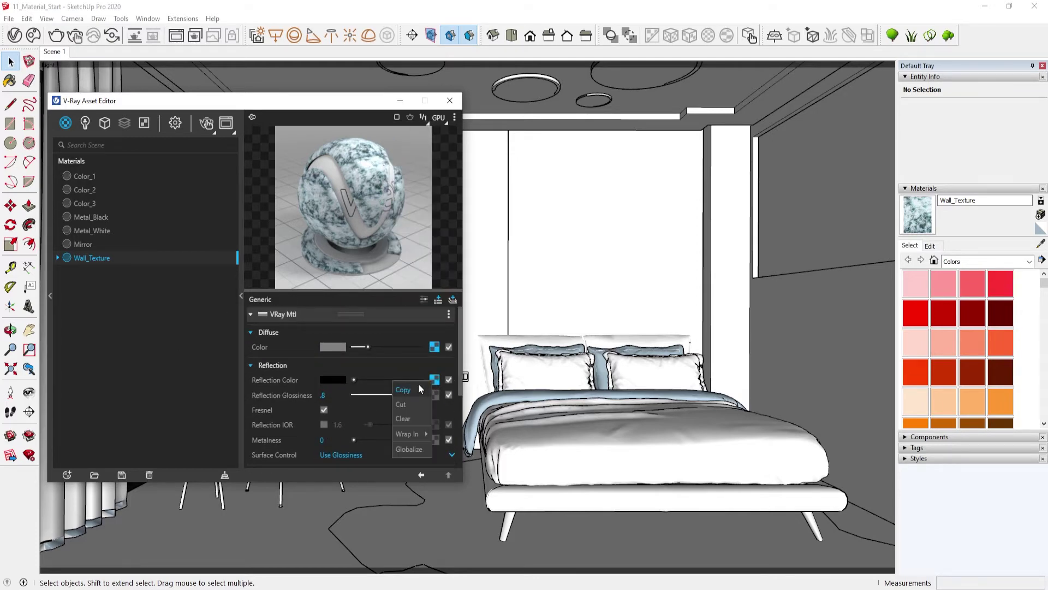
{"action": "scroll", "coordinate": [415, 388], "scroll_direction": "down", "scroll_amount": 4}
{"action": "right_click", "coordinate": [448, 411]}
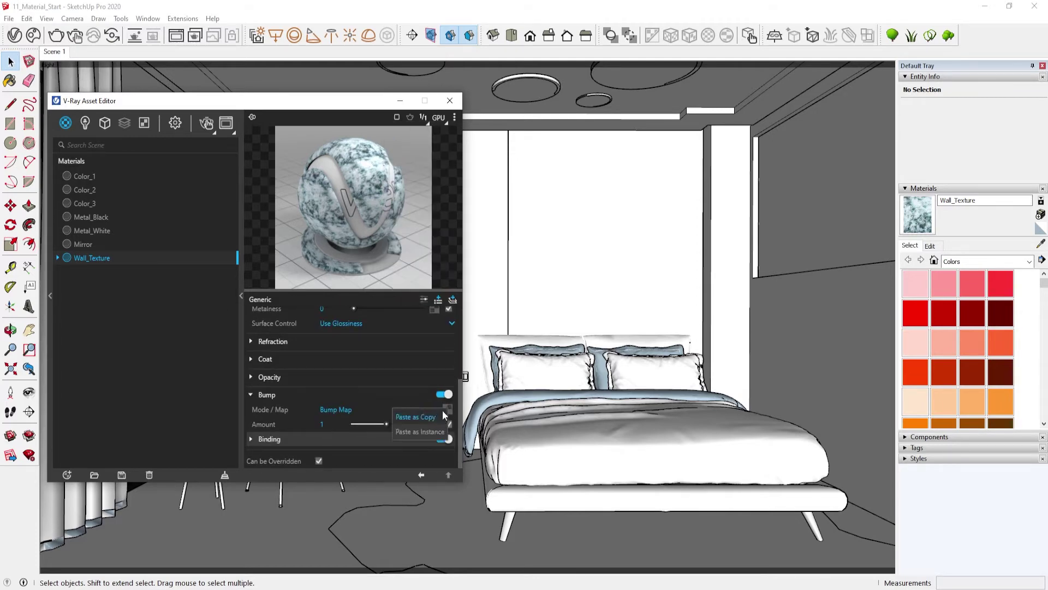
{"action": "left_click", "coordinate": [436, 417]}
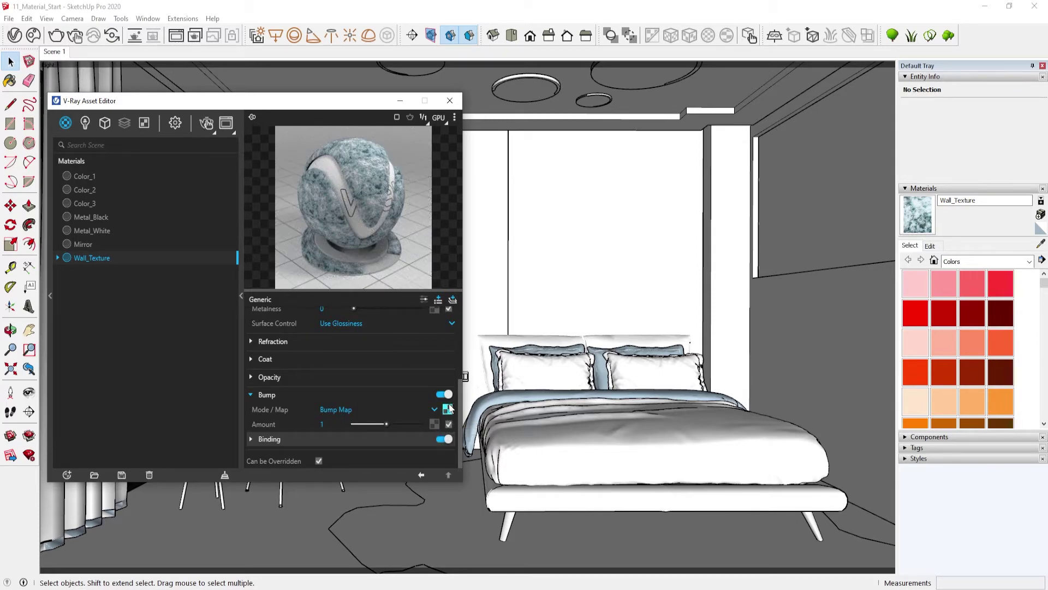
{"action": "left_click", "coordinate": [326, 425]}
{"action": "type", "text": "2"}
{"action": "key", "text": "Return"}
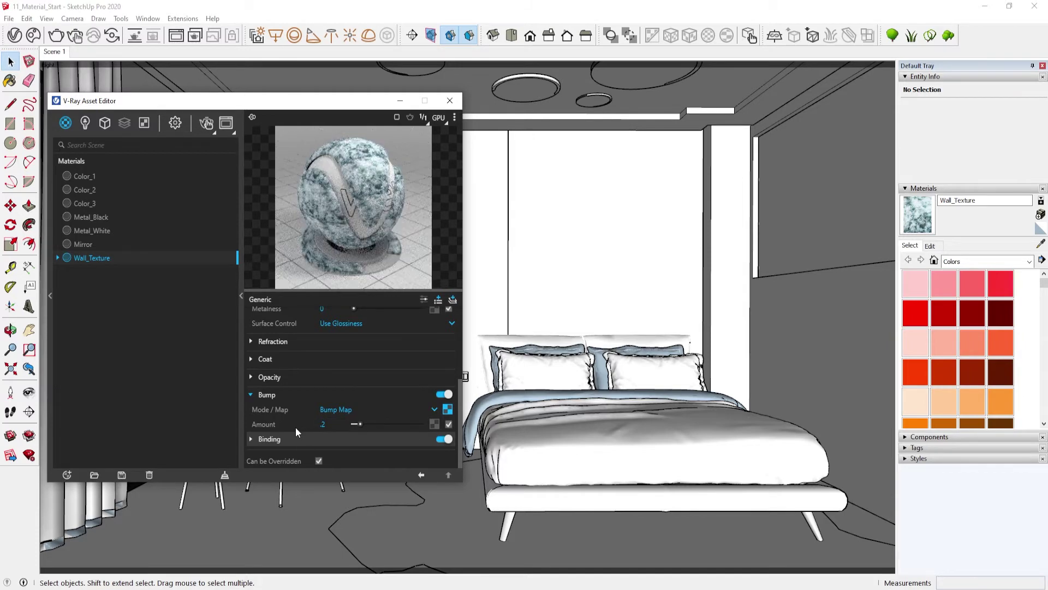
{"action": "scroll", "coordinate": [415, 403], "scroll_direction": "up", "scroll_amount": 3}
Set the diffuse foam bitmap's colour space to Rendering Space (Linear).
{"action": "left_click", "coordinate": [434, 373]}
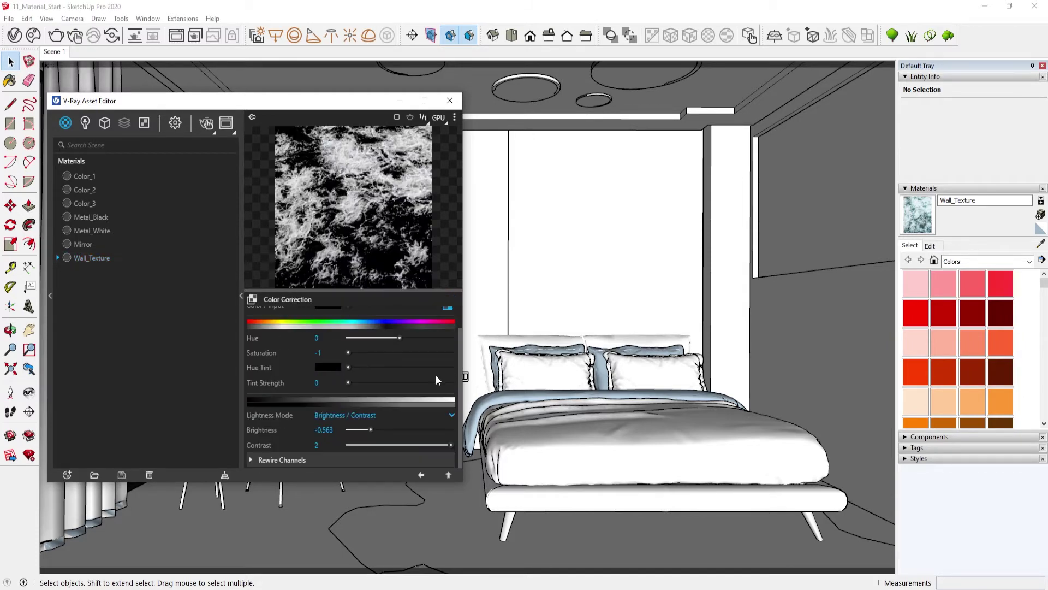
{"action": "scroll", "coordinate": [400, 379], "scroll_direction": "up", "scroll_amount": 1}
{"action": "left_click", "coordinate": [445, 474]}
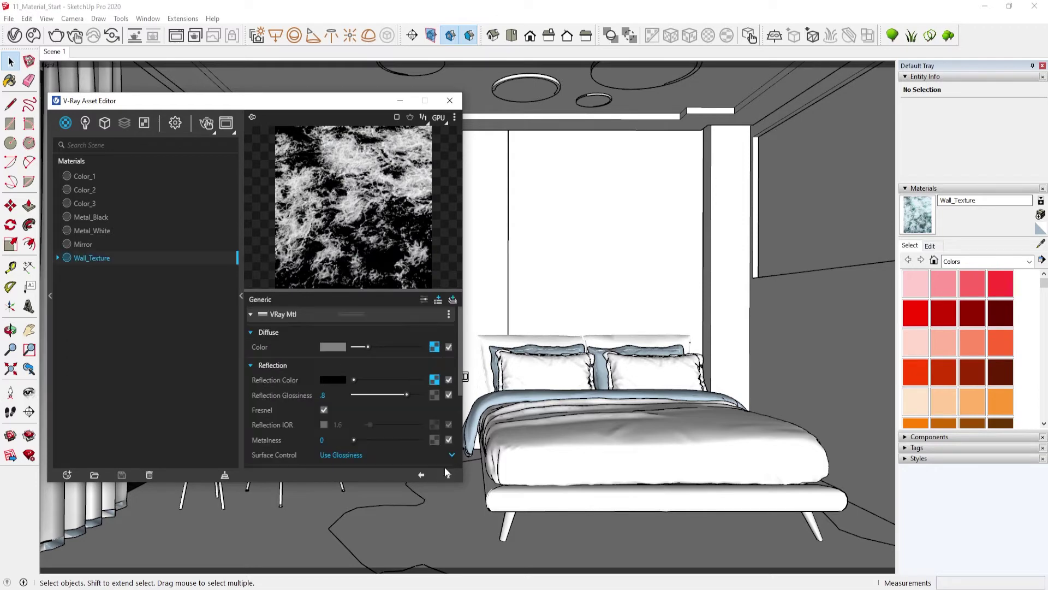
{"action": "left_click", "coordinate": [435, 379]}
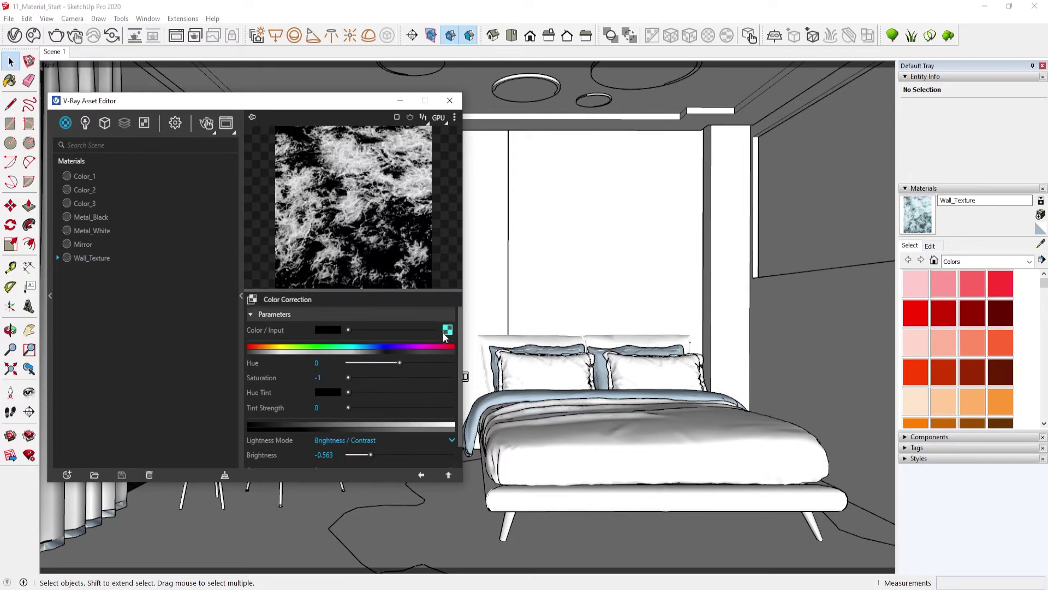
{"action": "left_click", "coordinate": [446, 334]}
{"action": "left_click", "coordinate": [383, 345]}
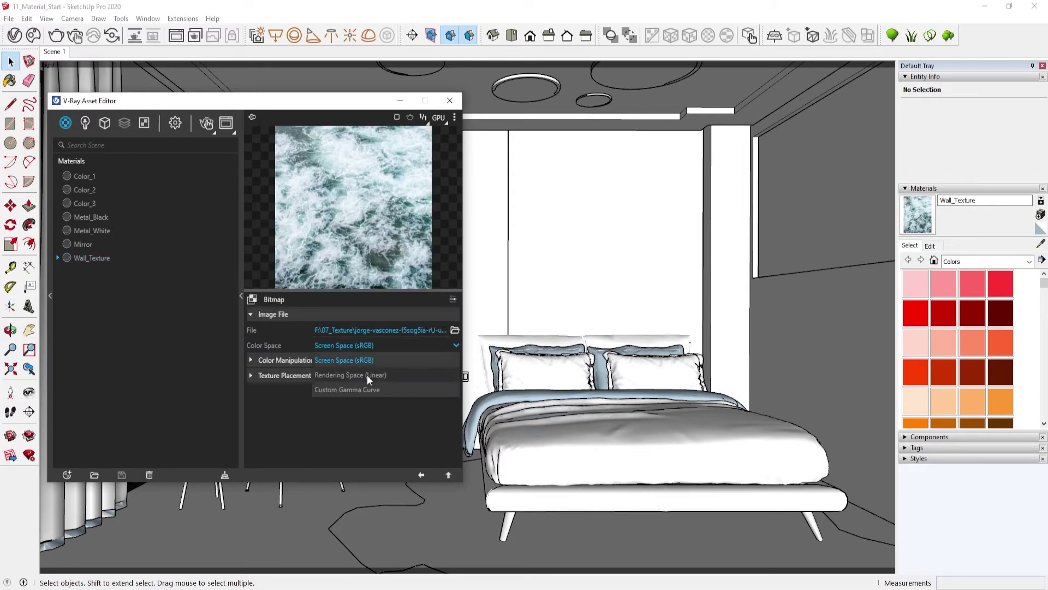
{"action": "left_click", "coordinate": [367, 375]}
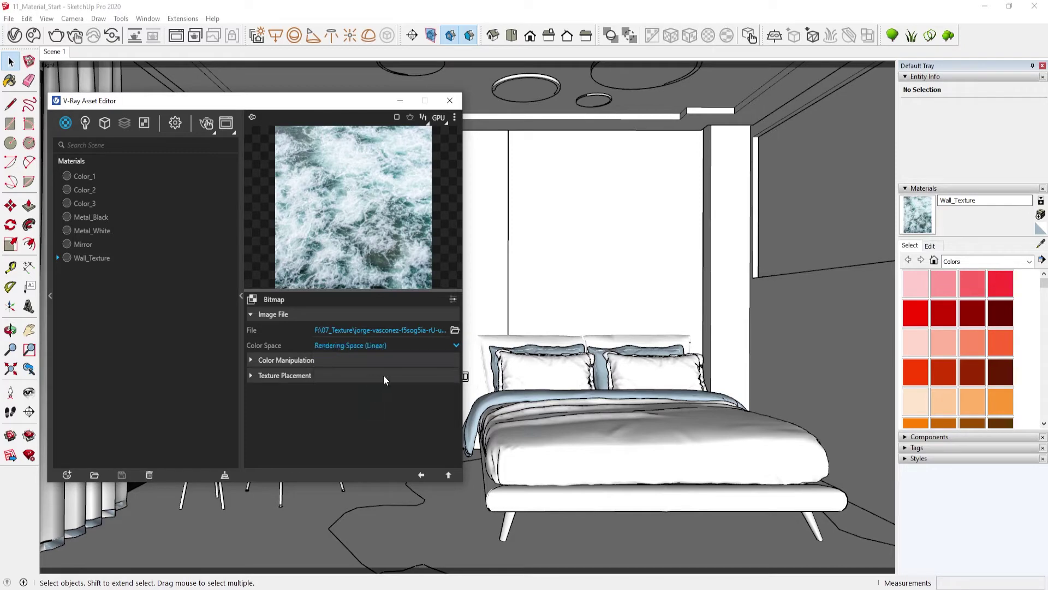
{"action": "left_click", "coordinate": [448, 475]}
{"action": "scroll", "coordinate": [407, 379], "scroll_direction": "down", "scroll_amount": 1}
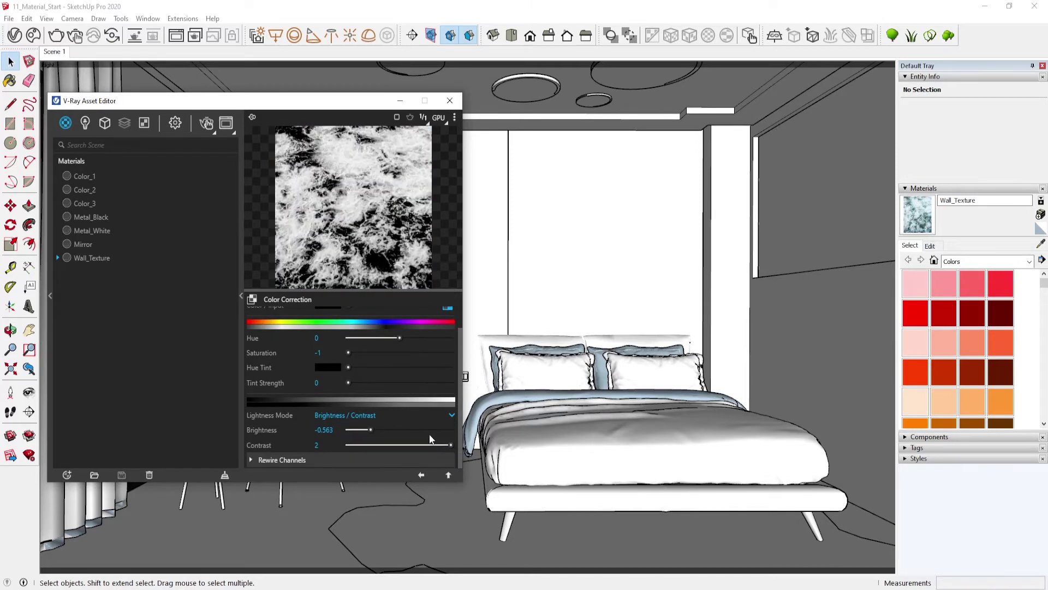
{"action": "left_click", "coordinate": [451, 475]}
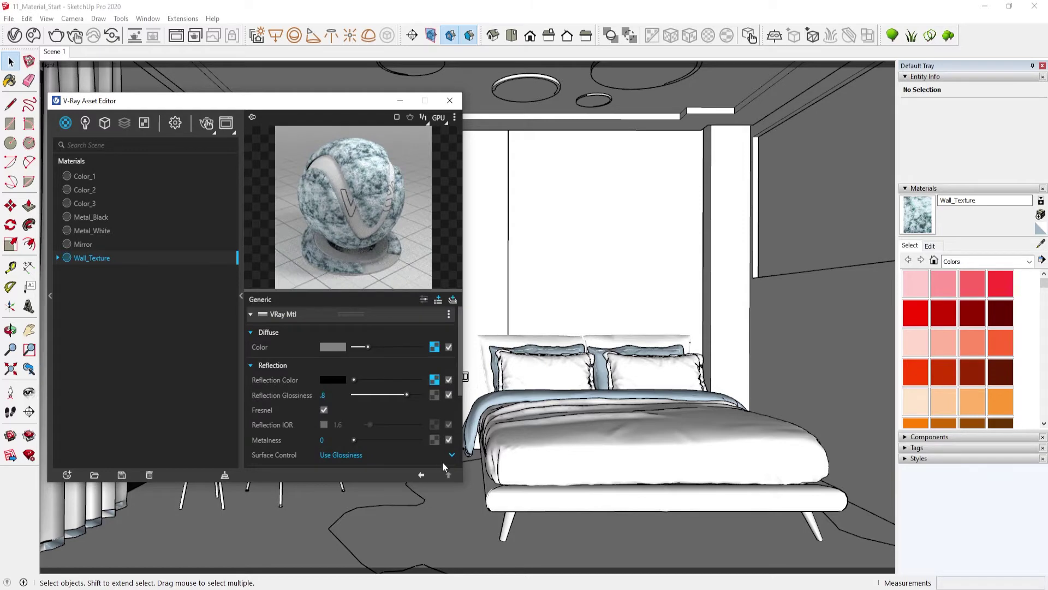
Set the bump foam bitmap's colour space to Rendering Space (Linear) and review its colour correction.
{"action": "scroll", "coordinate": [437, 404], "scroll_direction": "down", "scroll_amount": 2}
{"action": "scroll", "coordinate": [431, 407], "scroll_direction": "down", "scroll_amount": 1}
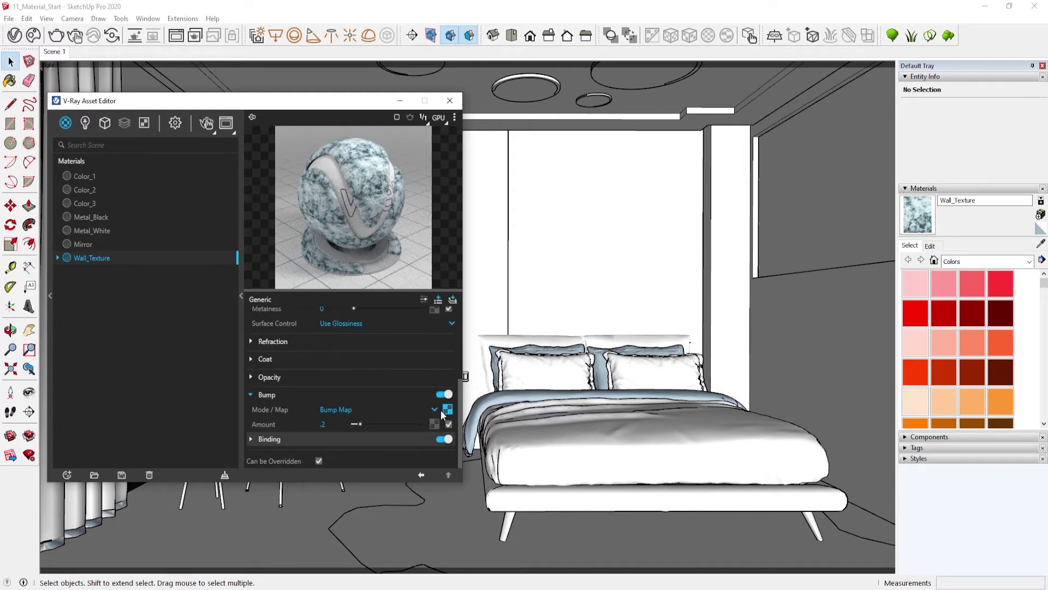
{"action": "left_click", "coordinate": [446, 410]}
{"action": "left_click", "coordinate": [445, 329]}
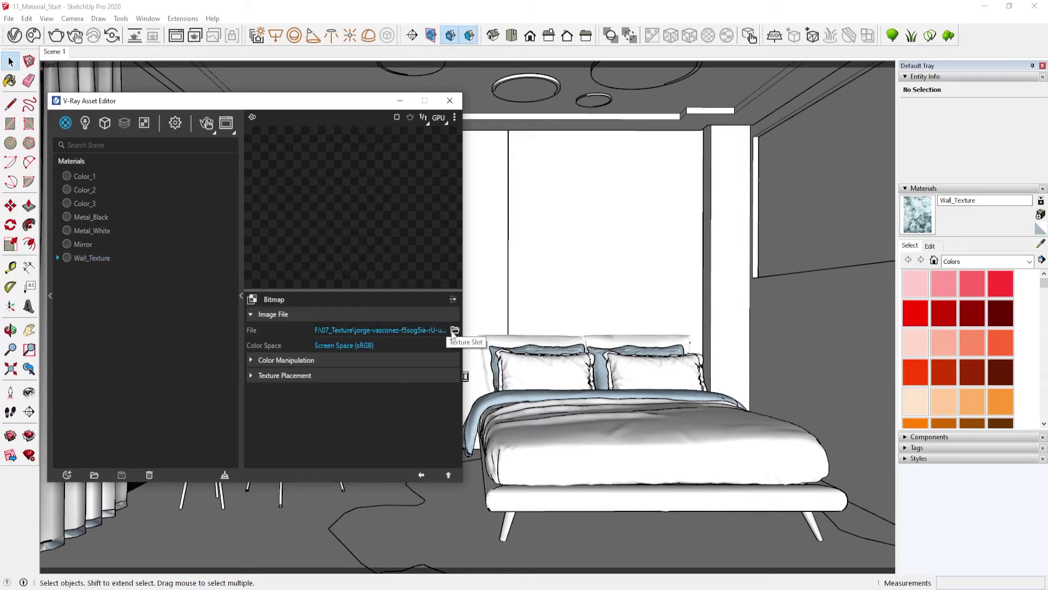
{"action": "left_click", "coordinate": [417, 344]}
{"action": "left_click", "coordinate": [401, 369]}
{"action": "left_click", "coordinate": [447, 475]}
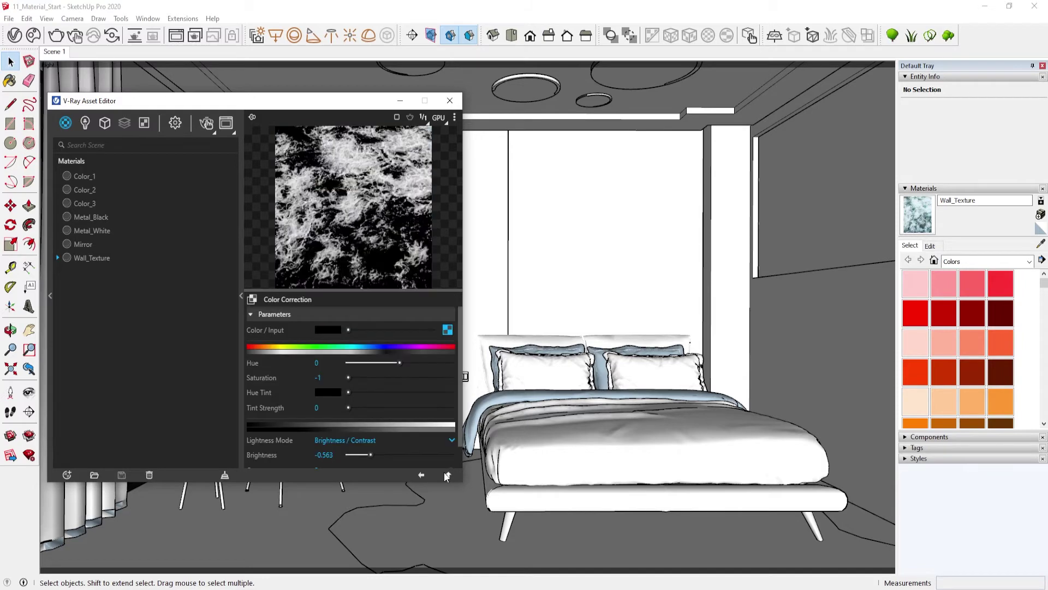
{"action": "left_click", "coordinate": [446, 476]}
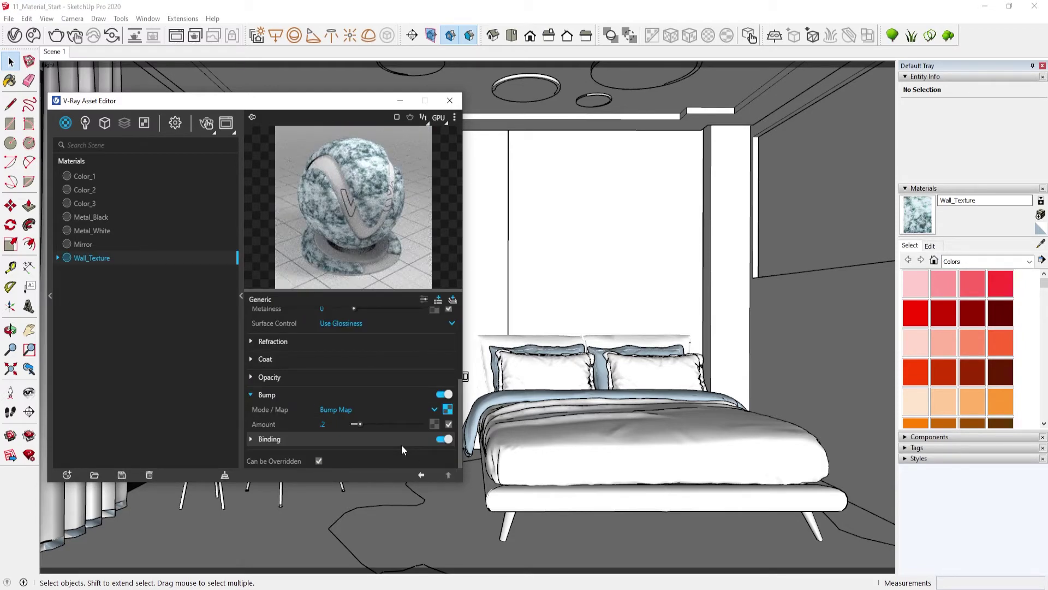
{"action": "left_click", "coordinate": [447, 409]}
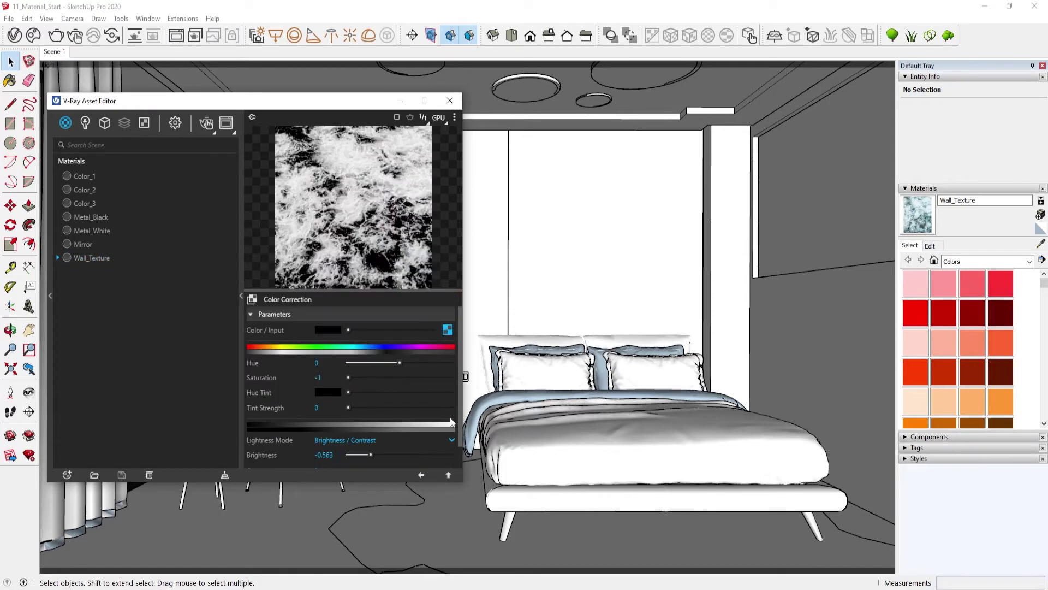
{"action": "left_click", "coordinate": [448, 475]}
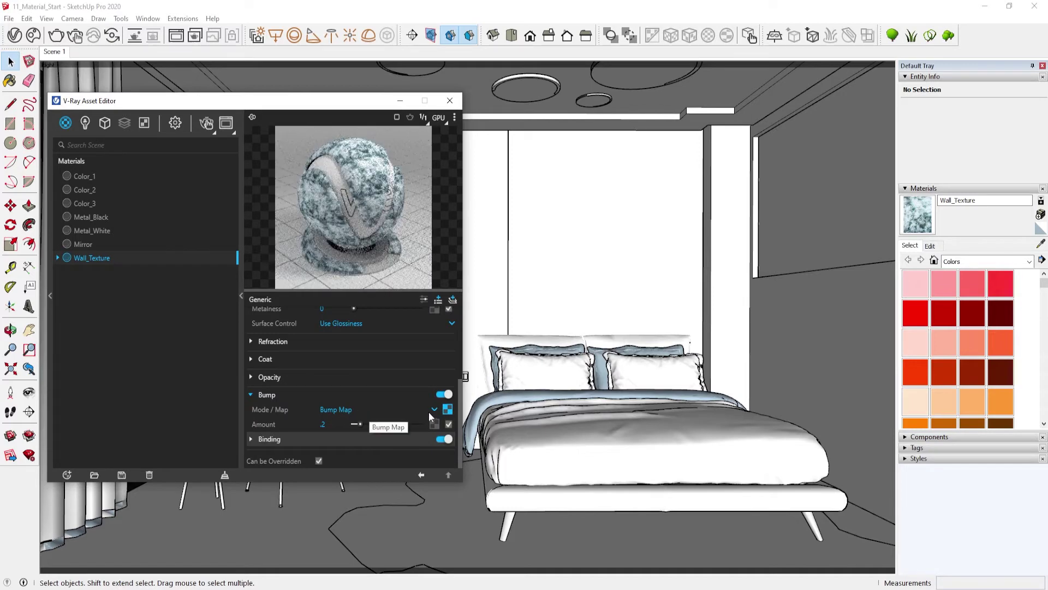
Wrap the Wall_Texture bump map in a Spline Curve with darker shadows and brighter highlights.
{"action": "right_click", "coordinate": [447, 410]}
{"action": "mouse_move", "coordinate": [409, 386]}
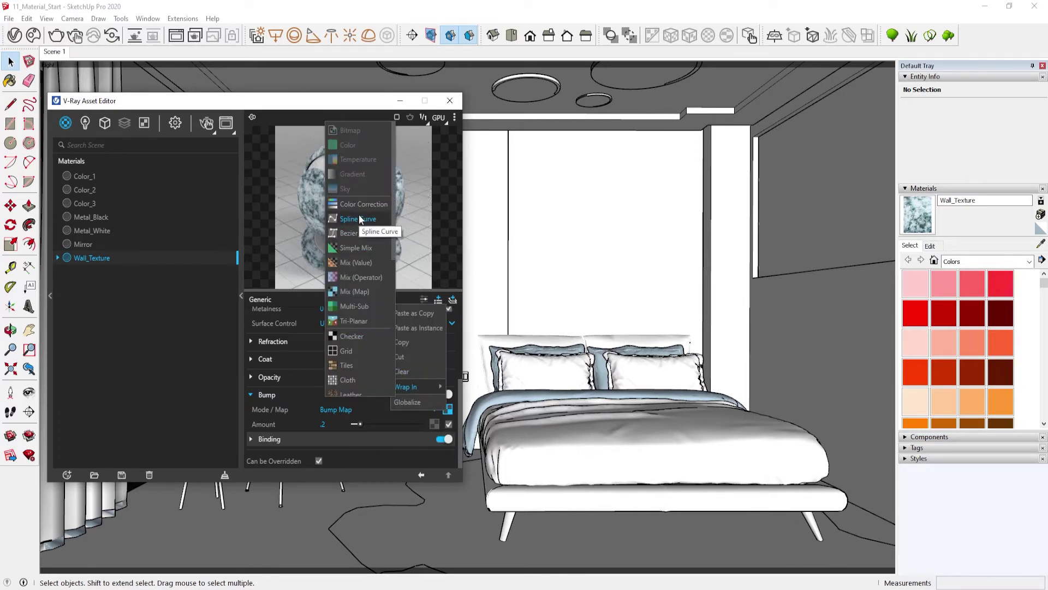
{"action": "left_click", "coordinate": [359, 215]}
{"action": "left_click", "coordinate": [422, 361]}
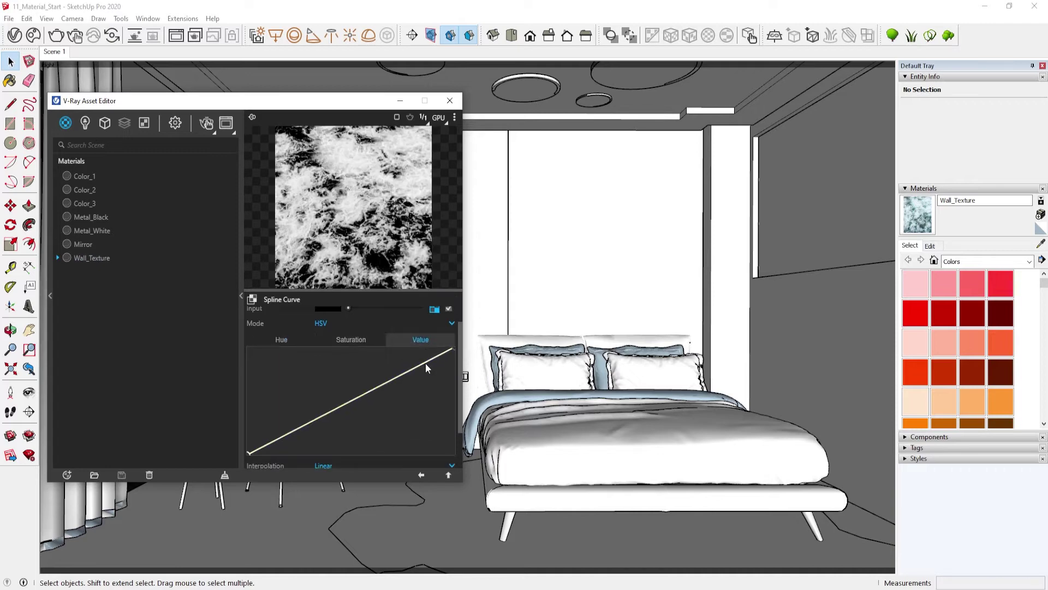
{"action": "scroll", "coordinate": [319, 381], "scroll_direction": "down", "scroll_amount": 2}
{"action": "left_click_drag", "start_coordinate": [319, 381], "coordinate": [303, 415]}
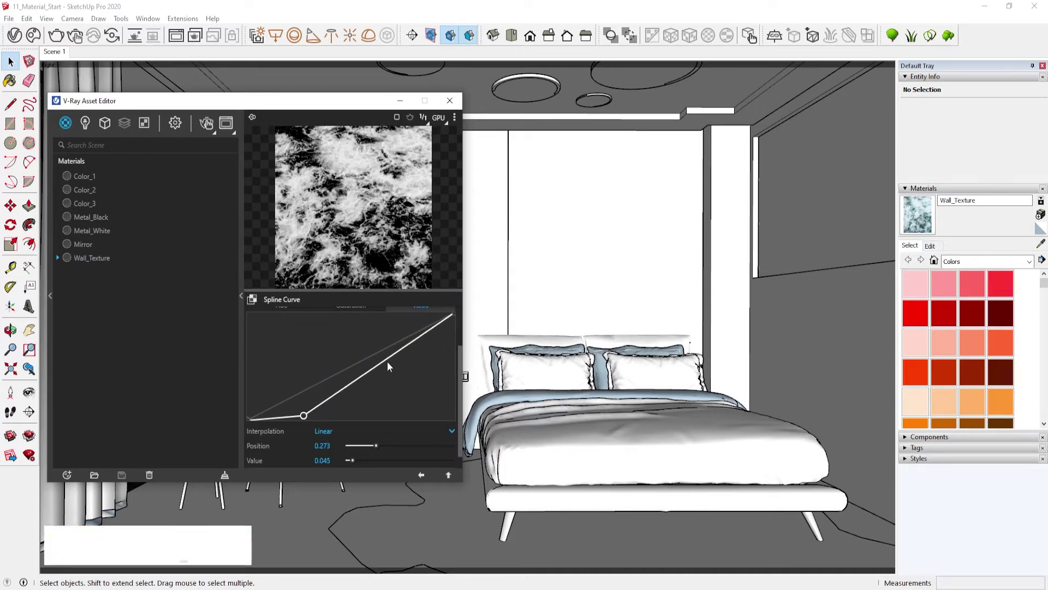
{"action": "left_click_drag", "start_coordinate": [388, 366], "coordinate": [389, 326]}
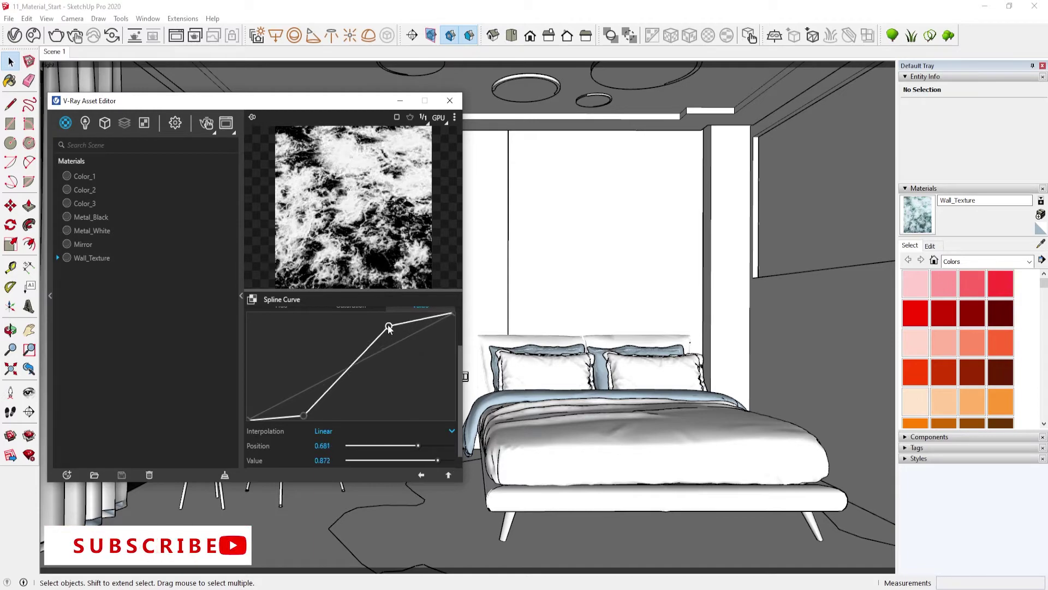
{"action": "mouse_move", "coordinate": [389, 327]}
{"action": "left_mouse_down"}
{"action": "mouse_move", "coordinate": [394, 360]}
{"action": "mouse_move", "coordinate": [381, 328]}
{"action": "left_mouse_up"}
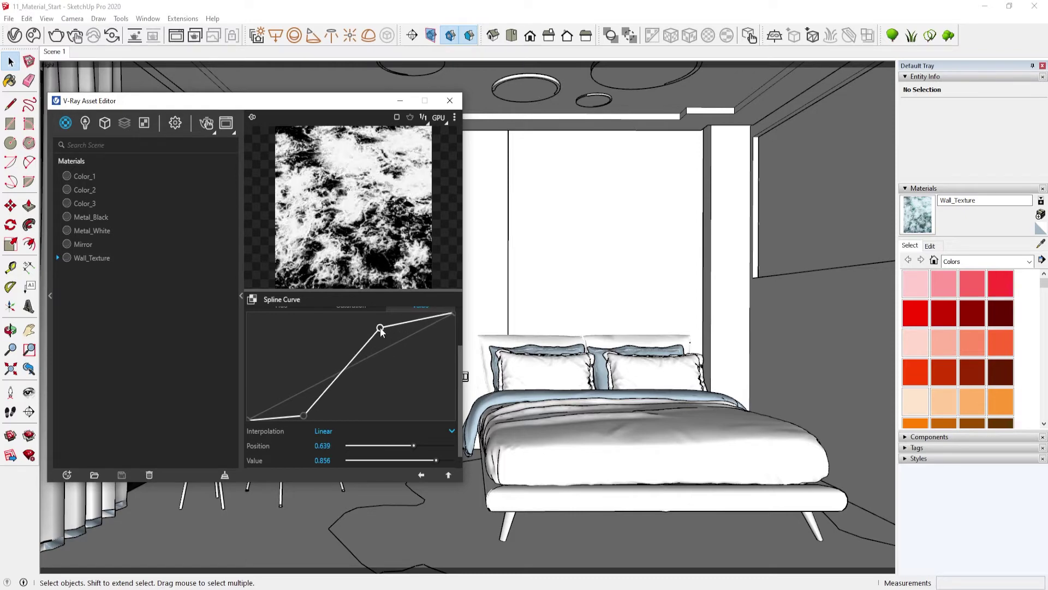
Back in the main material settings, set bump amount 0.3 and glossiness 0.9.
{"action": "left_click", "coordinate": [447, 475]}
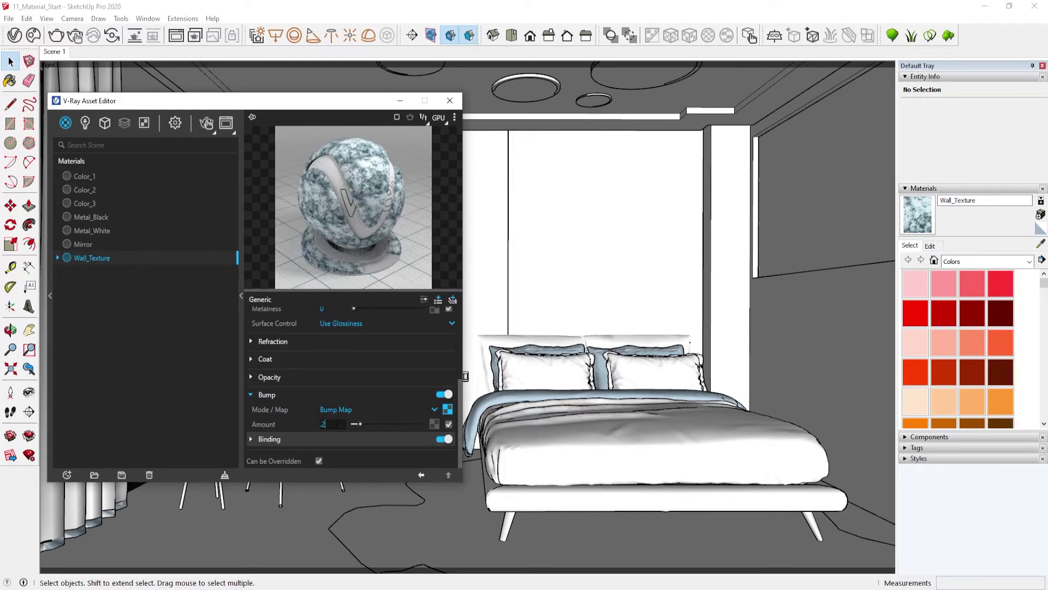
{"action": "scroll", "coordinate": [323, 379], "scroll_direction": "up", "scroll_amount": 2}
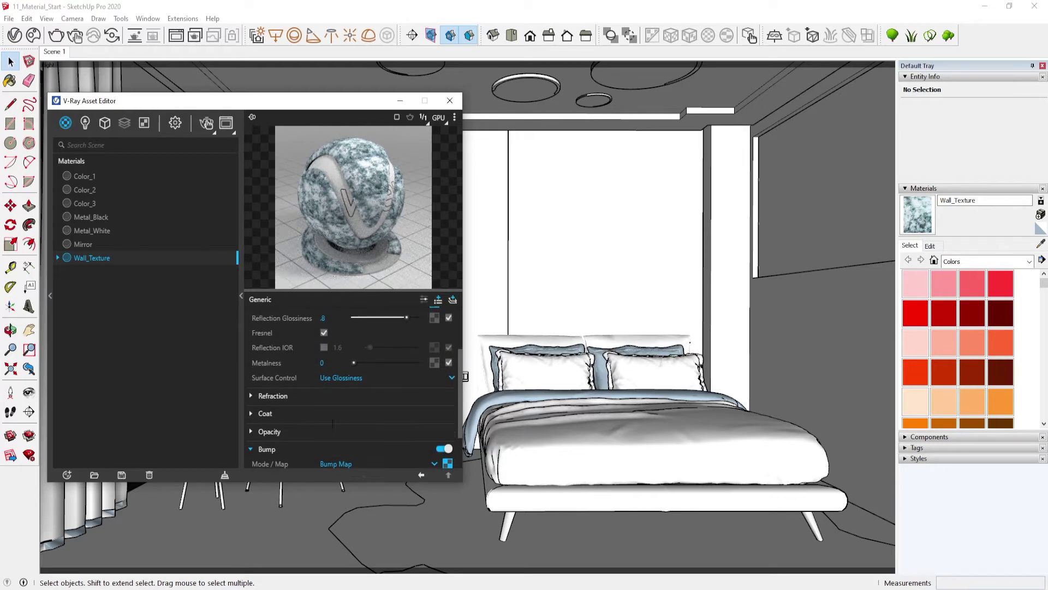
{"action": "scroll", "coordinate": [323, 378], "scroll_direction": "up", "scroll_amount": 2}
{"action": "scroll", "coordinate": [322, 379], "scroll_direction": "up", "scroll_amount": 1}
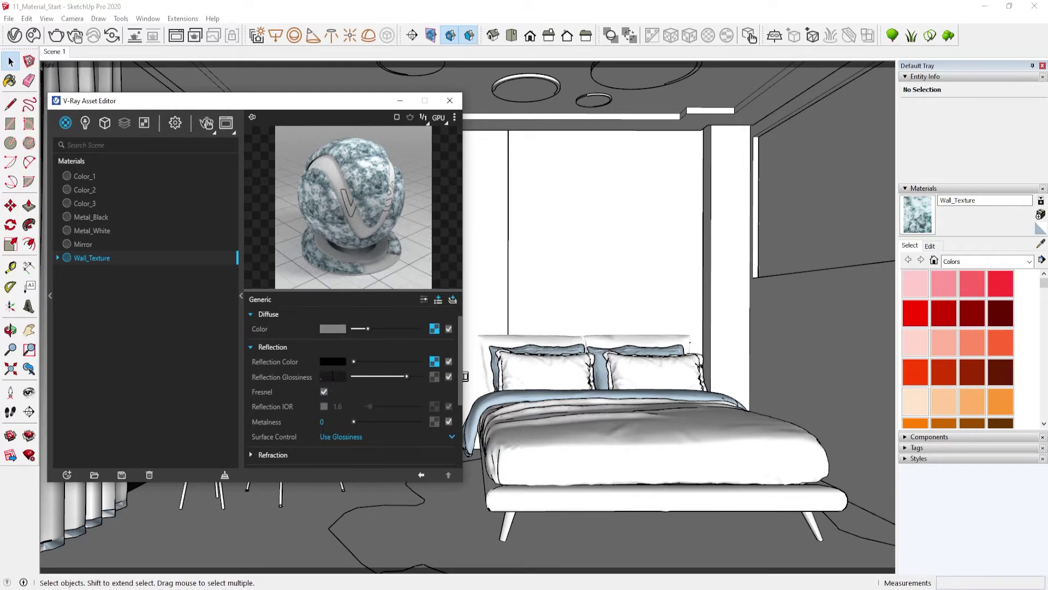
{"action": "scroll", "coordinate": [333, 376], "scroll_direction": "up", "scroll_amount": 1}
{"action": "scroll", "coordinate": [267, 431], "scroll_direction": "down", "scroll_amount": 3}
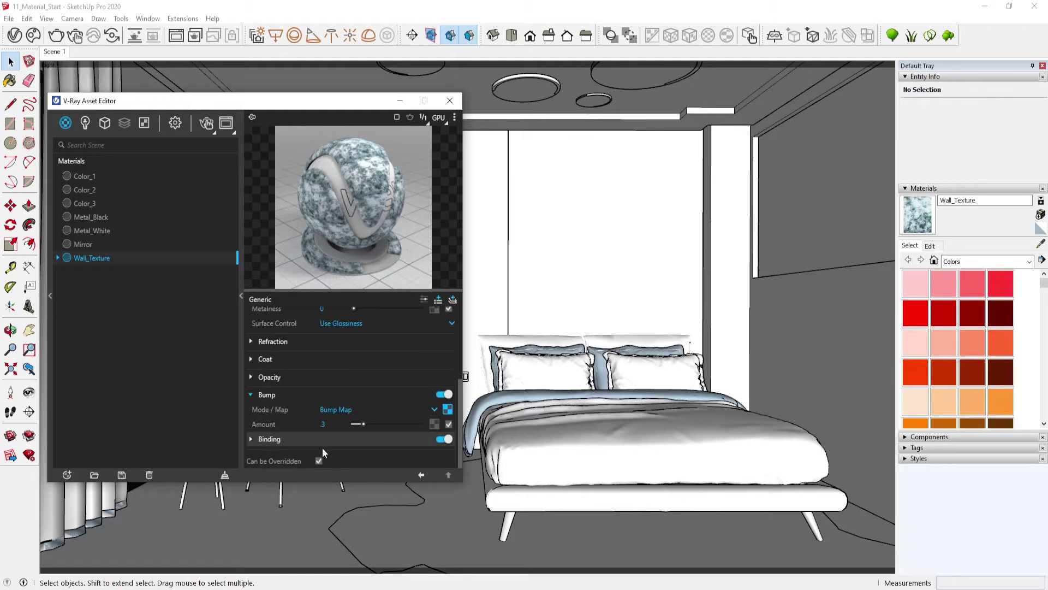
Apply the Wall_Texture material to the headboard wall face.
{"action": "left_click", "coordinate": [241, 294]}
{"action": "left_click", "coordinate": [626, 286]}
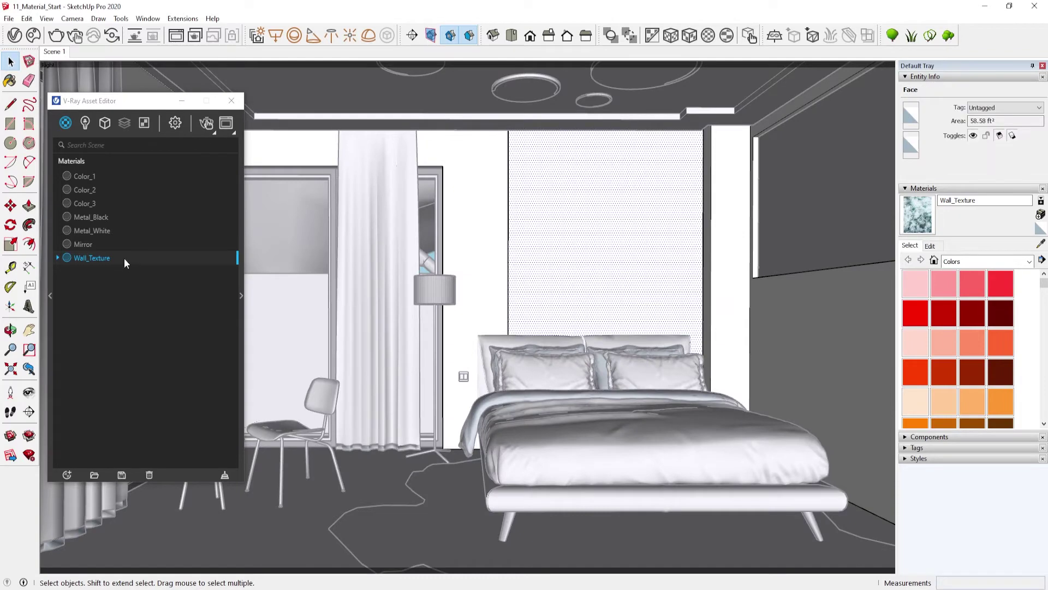
{"action": "right_click", "coordinate": [124, 258]}
{"action": "left_click", "coordinate": [142, 282]}
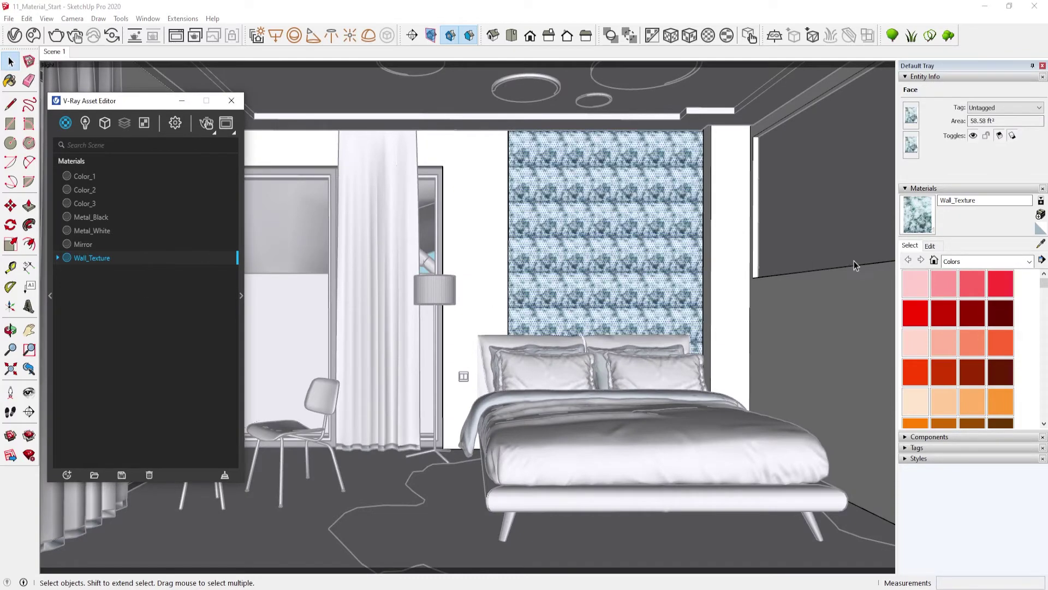
Set the texture width to 2m and clear the wall selection.
{"action": "left_click", "coordinate": [930, 246]}
{"action": "double_click", "coordinate": [926, 375]}
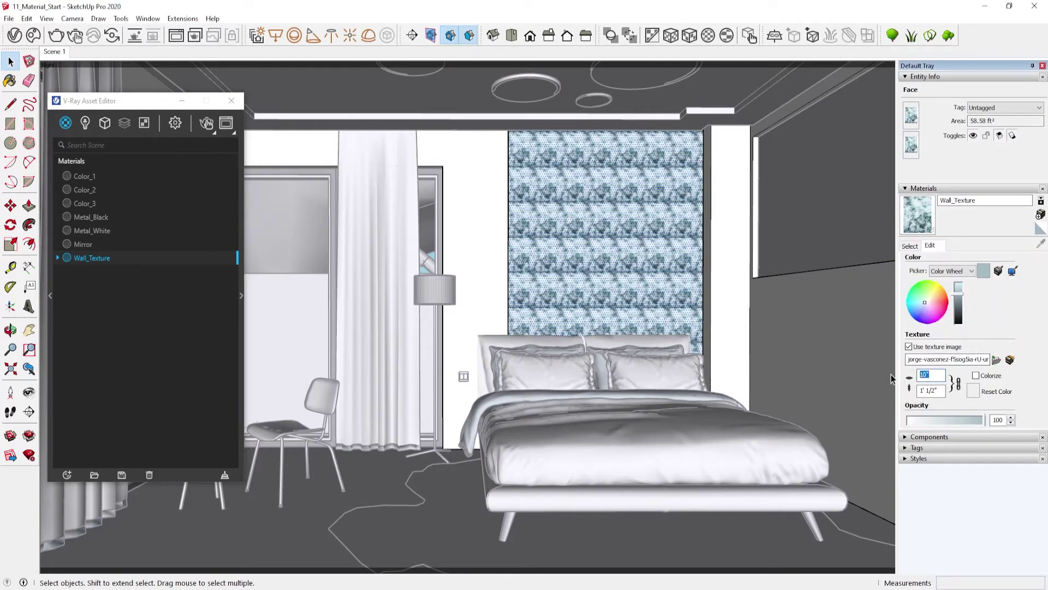
{"action": "type", "text": "2m"}
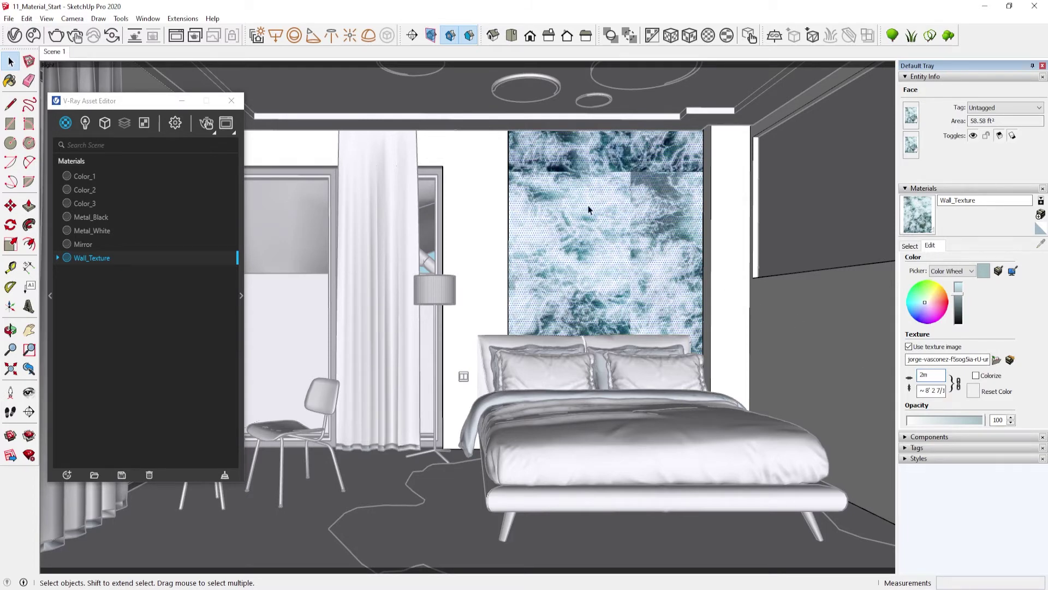
{"action": "key", "text": "Return"}
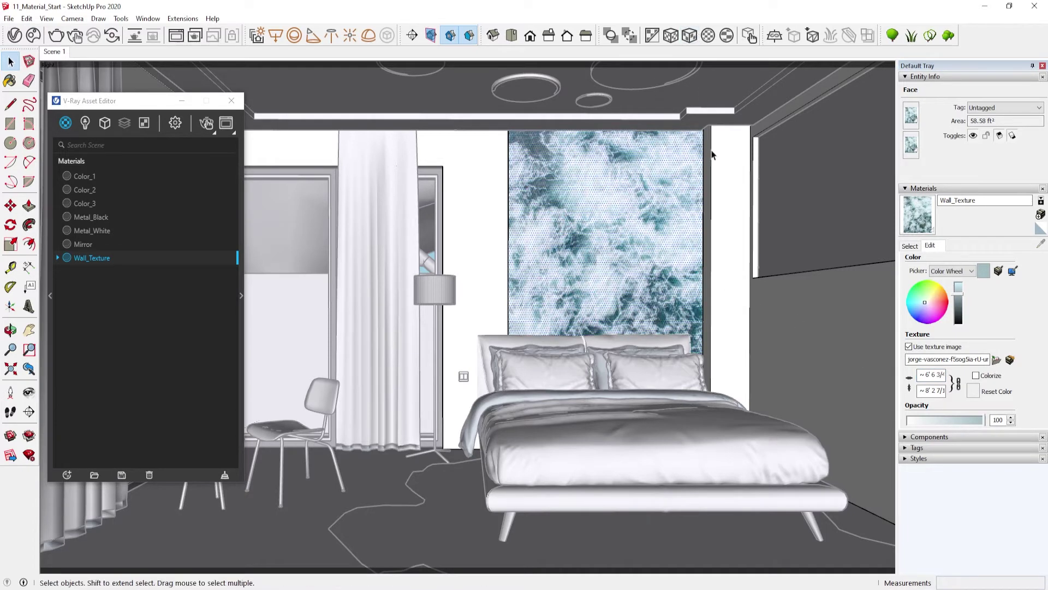
{"action": "left_click", "coordinate": [423, 264]}
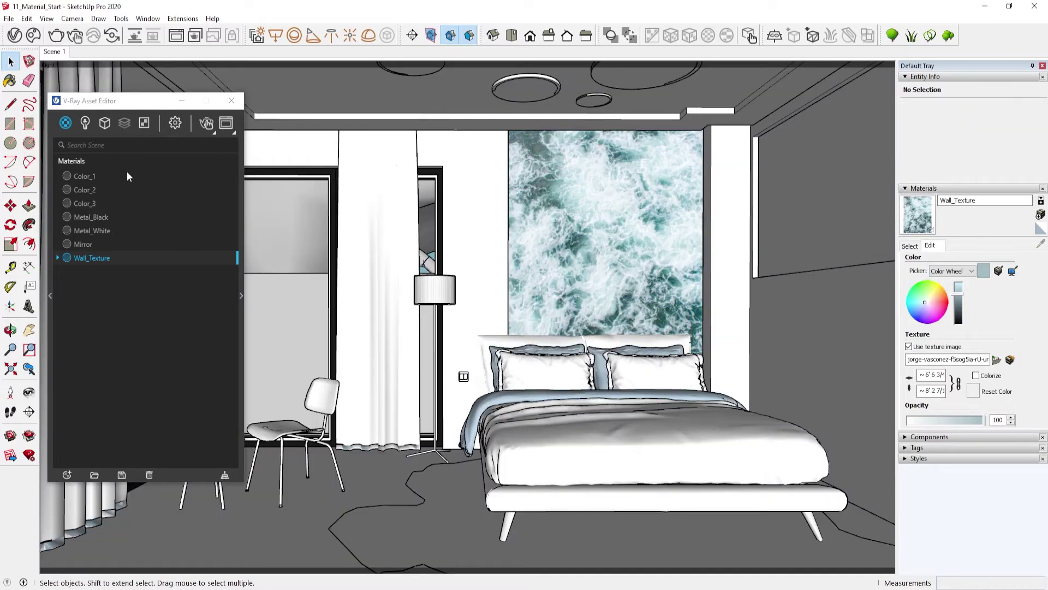
{"action": "left_click", "coordinate": [241, 296]}
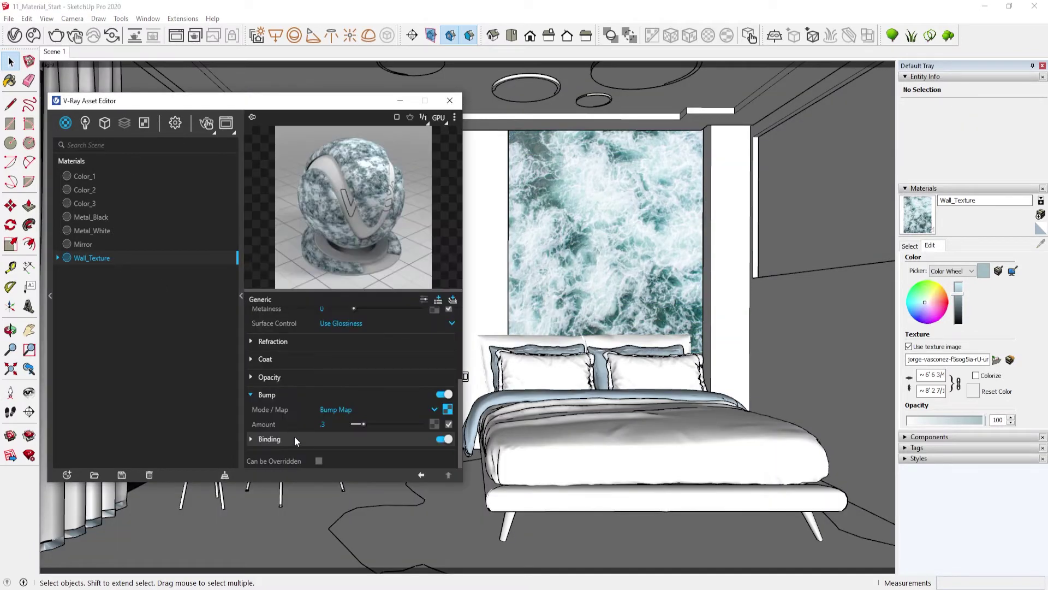
{"action": "left_click", "coordinate": [243, 278]}
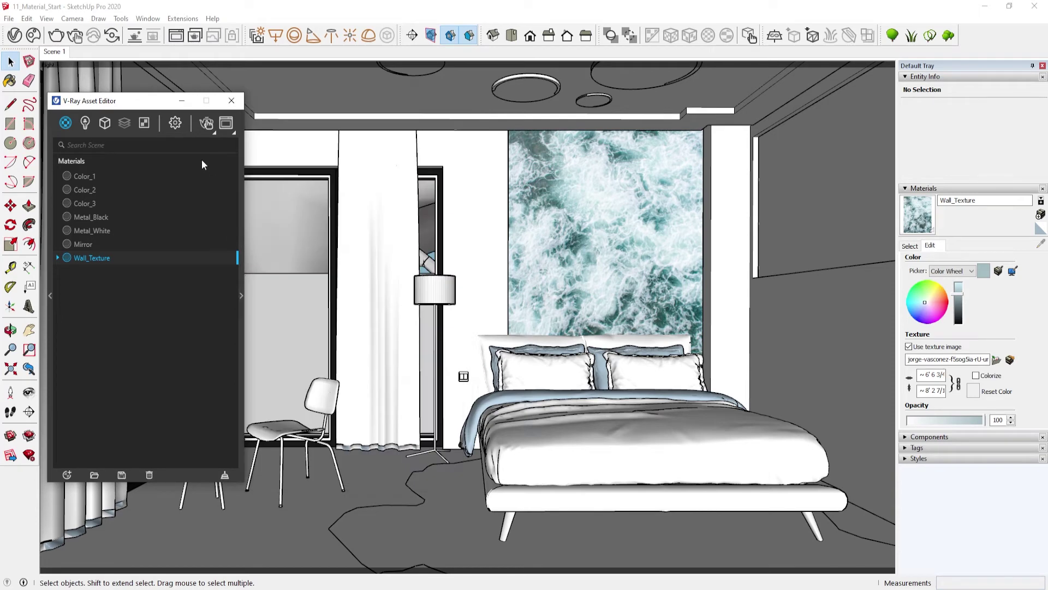
{"action": "left_click", "coordinate": [171, 126]}
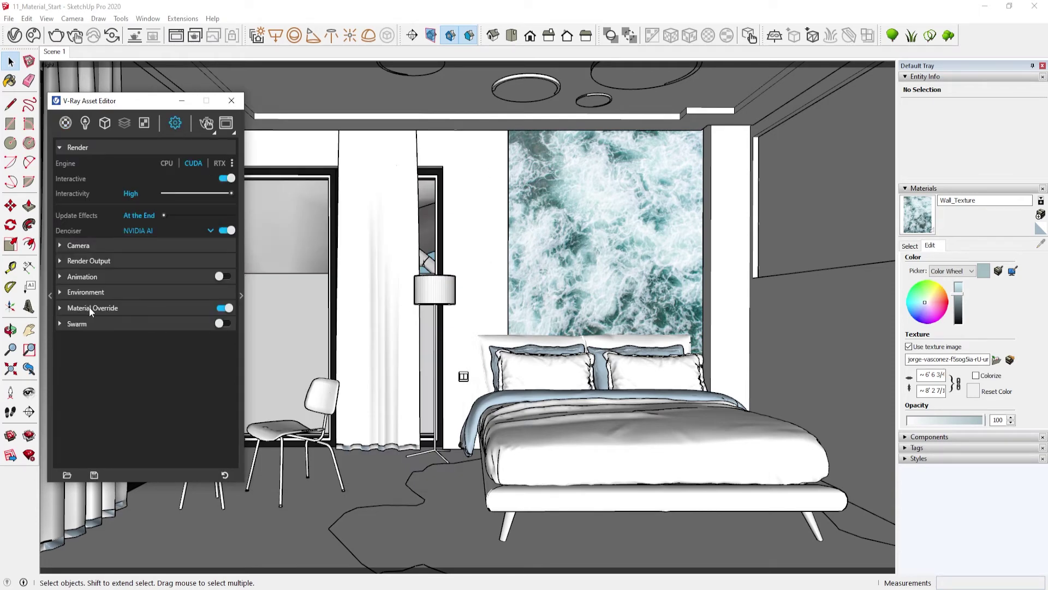
{"action": "left_click", "coordinate": [103, 263]}
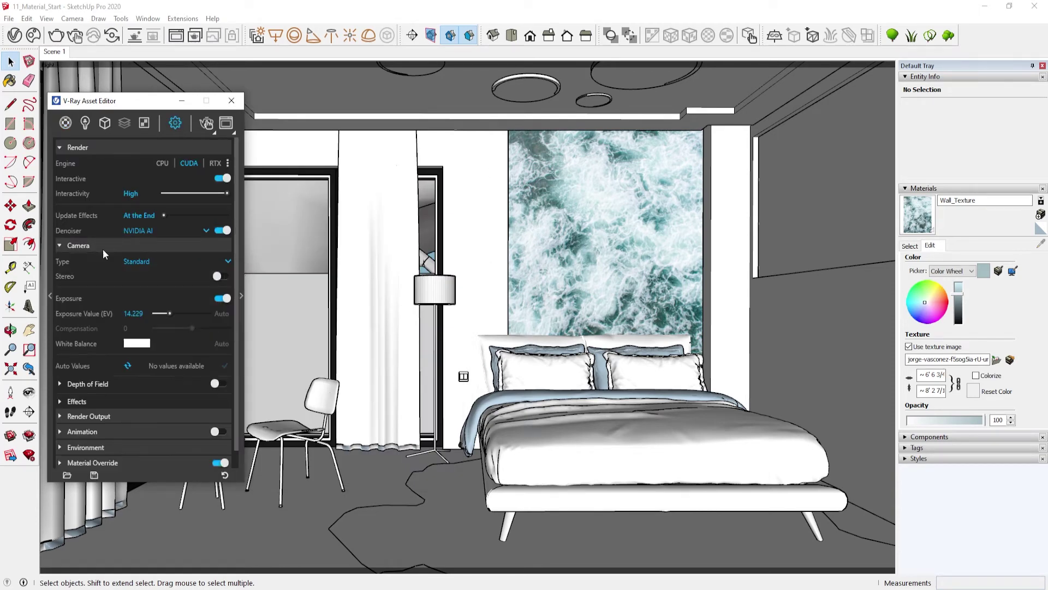
{"action": "left_click", "coordinate": [104, 250]}
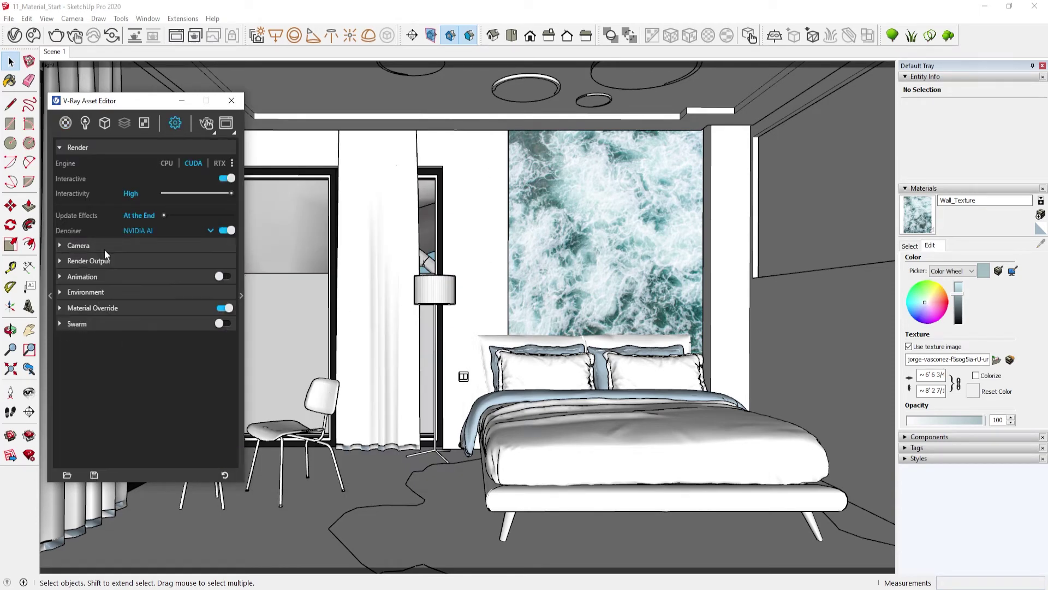
{"action": "left_click", "coordinate": [146, 246]}
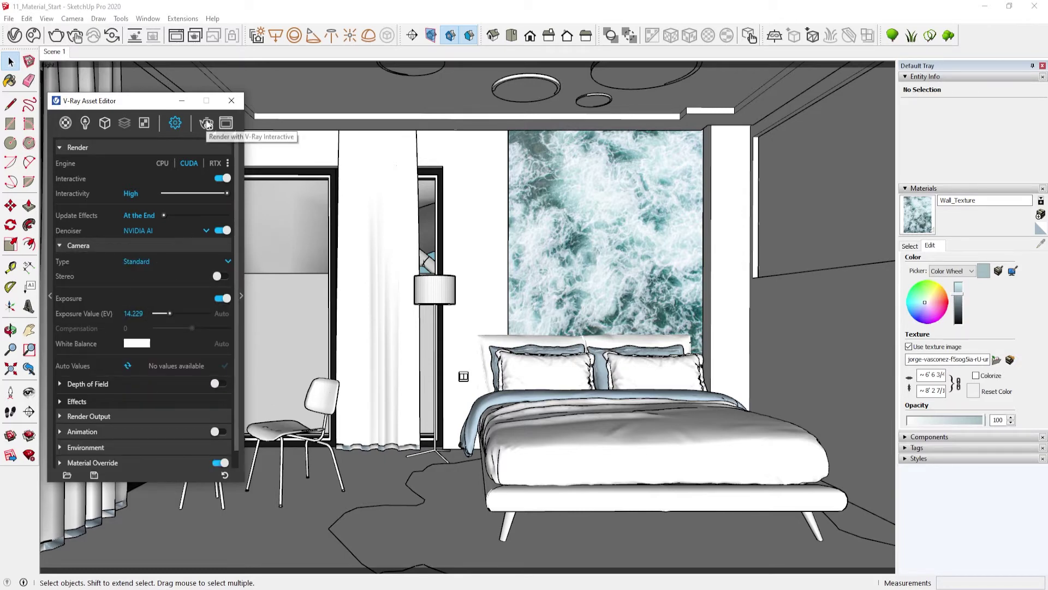
{"action": "left_click", "coordinate": [206, 123]}
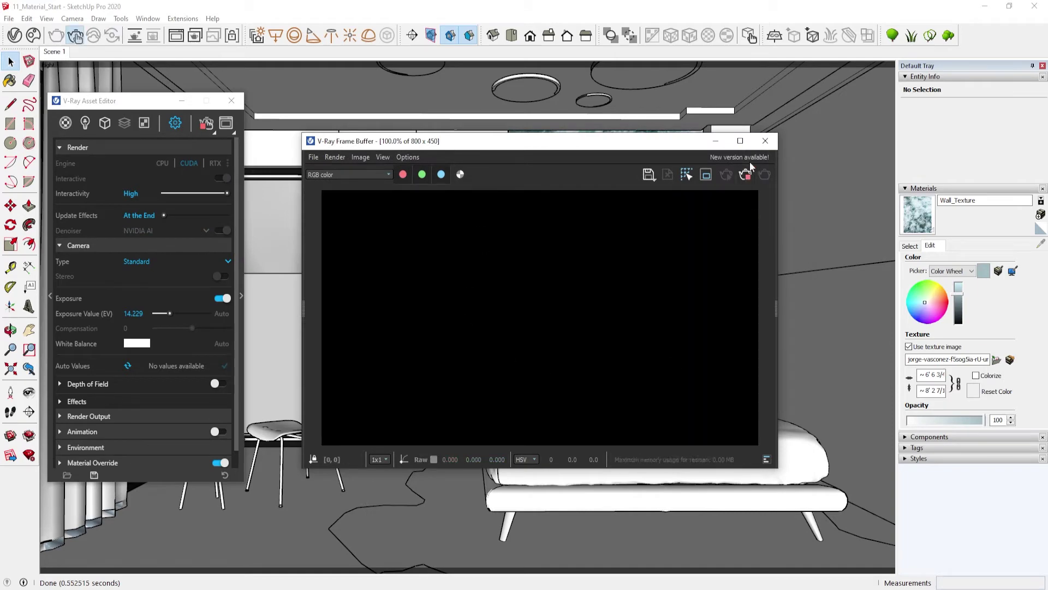
{"action": "left_click", "coordinate": [765, 141]}
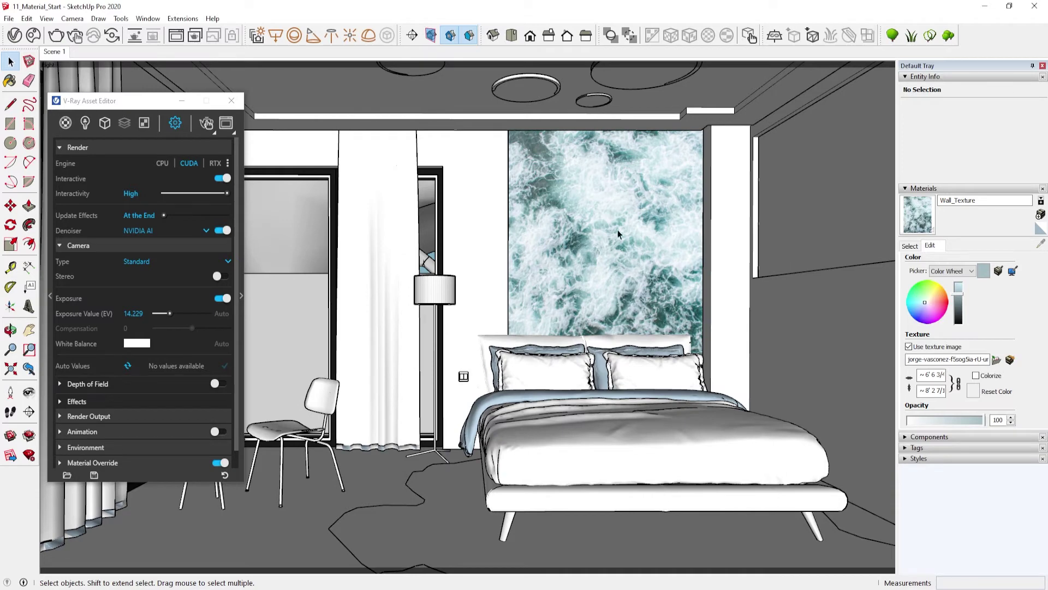
{"action": "left_click", "coordinate": [66, 123]}
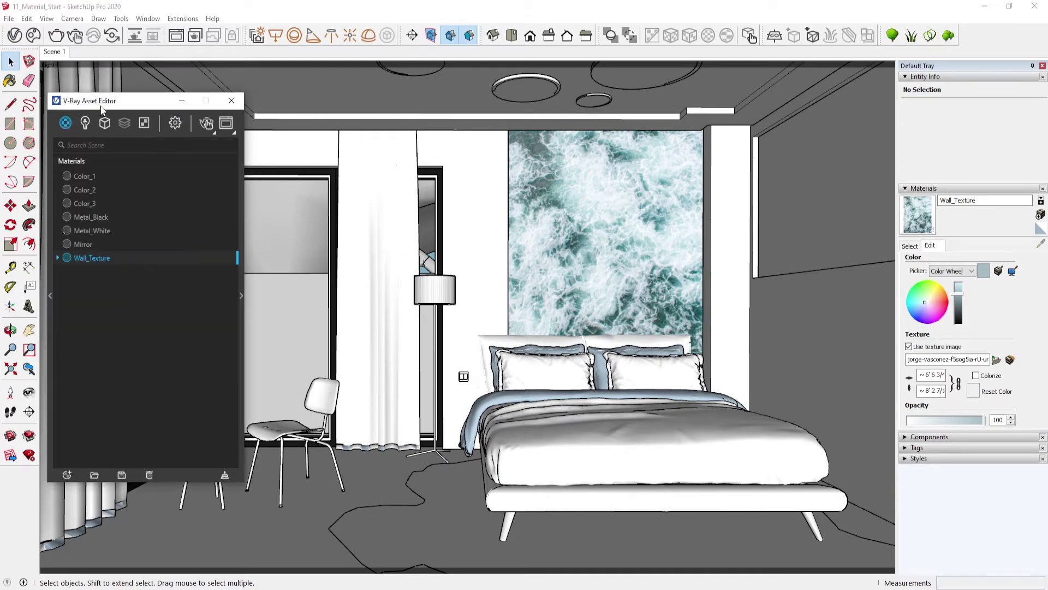
{"action": "left_click_drag", "start_coordinate": [101, 109], "coordinate": [149, 108]}
{"action": "left_click", "coordinate": [279, 101]}
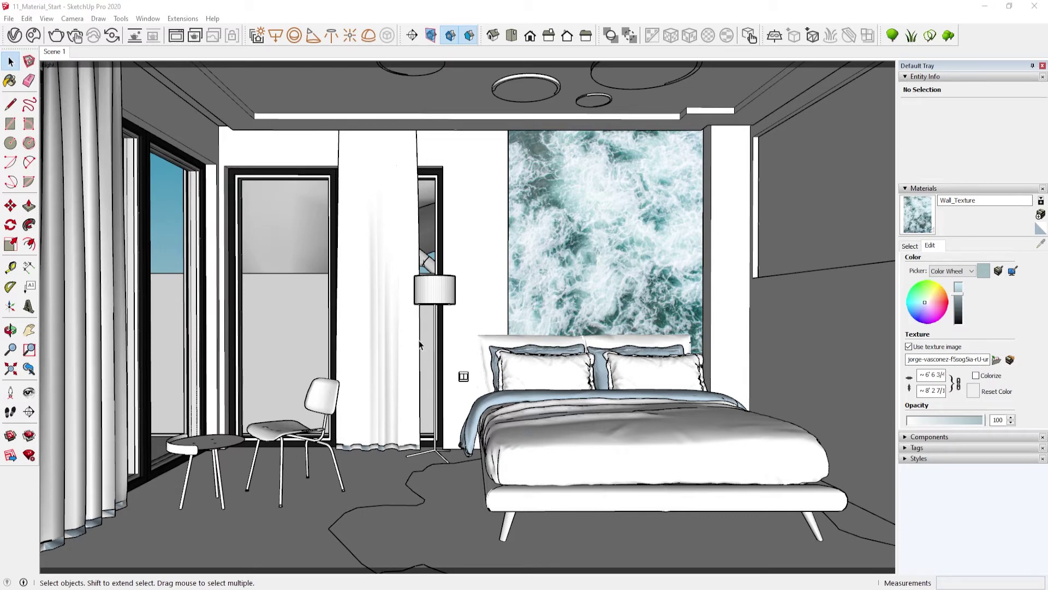
{"action": "left_click", "coordinate": [15, 36]}
{"action": "scroll", "coordinate": [451, 375], "scroll_direction": "up", "scroll_amount": 3}
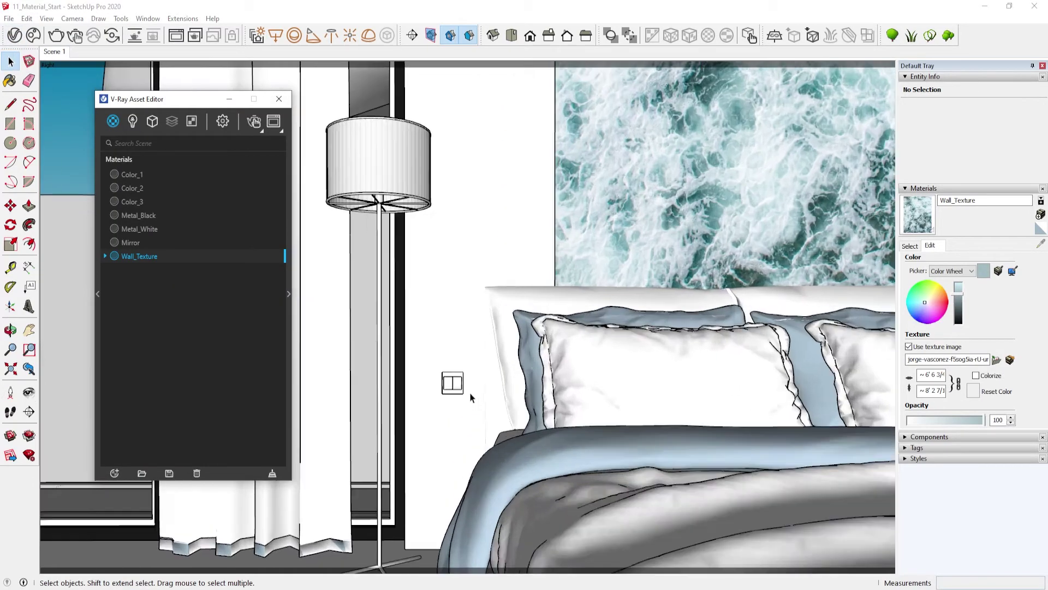
{"action": "scroll", "coordinate": [435, 386], "scroll_direction": "up", "scroll_amount": 3}
{"action": "scroll", "coordinate": [448, 376], "scroll_direction": "up", "scroll_amount": 2}
{"action": "middle_click_drag", "start_coordinate": [533, 291], "coordinate": [431, 328]}
{"action": "left_click", "coordinate": [433, 346]}
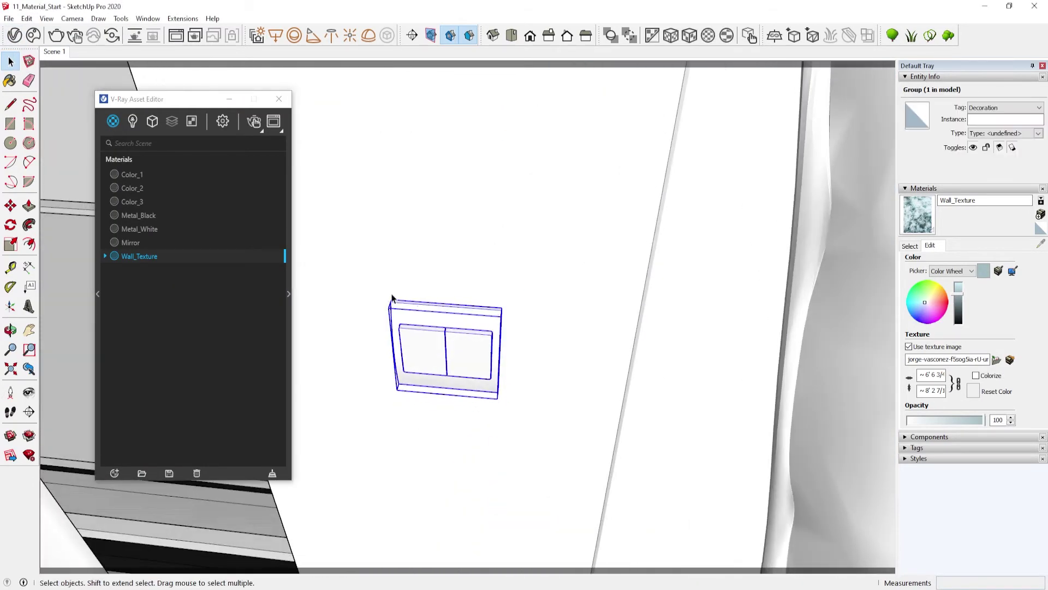
{"action": "scroll", "coordinate": [462, 379], "scroll_direction": "up", "scroll_amount": 3}
{"action": "mouse_move", "coordinate": [467, 382]}
{"action": "middle_mouse_down"}
{"action": "mouse_move", "coordinate": [536, 312]}
{"action": "mouse_move", "coordinate": [369, 229]}
{"action": "middle_mouse_up"}
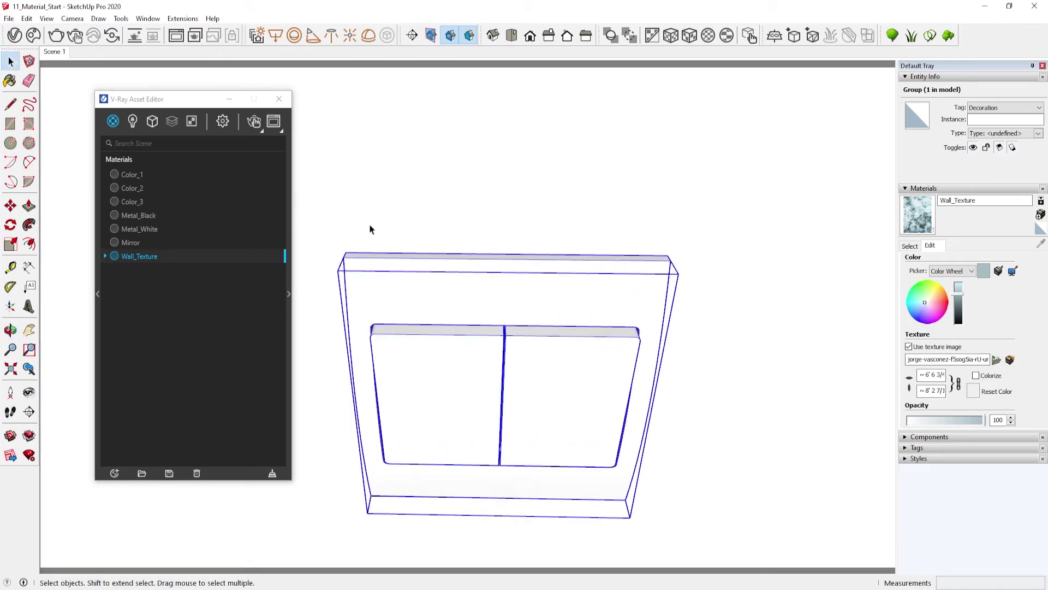
{"action": "left_click", "coordinate": [61, 55]}
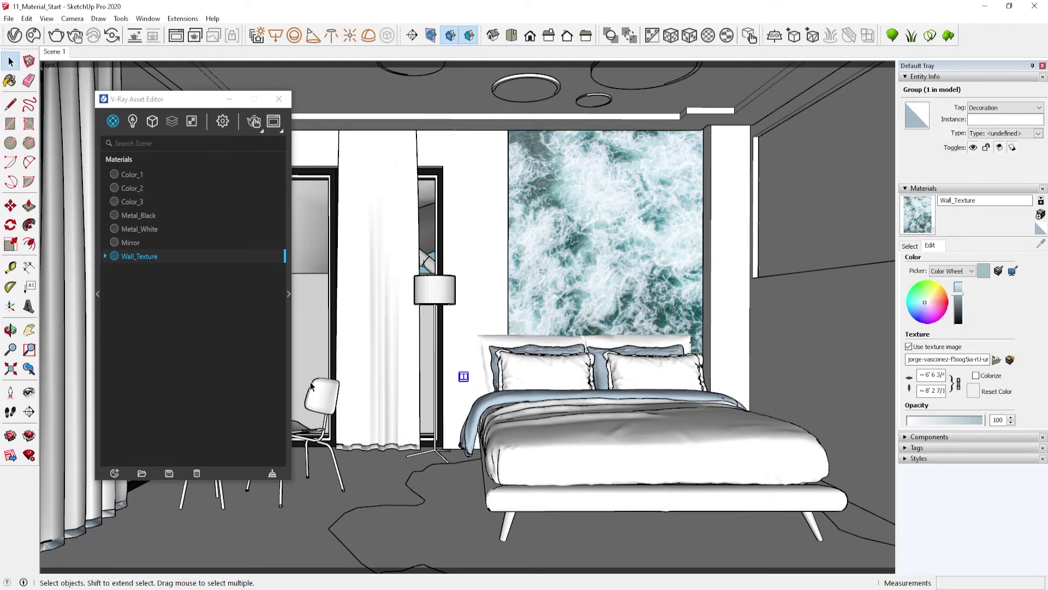
{"action": "left_click", "coordinate": [546, 429]}
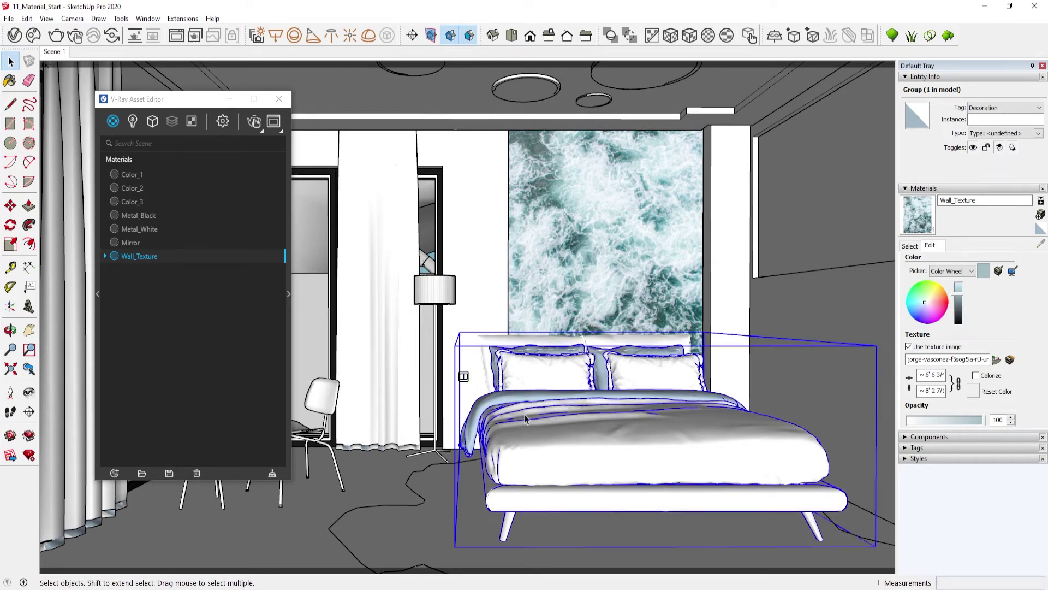
{"action": "left_click", "coordinate": [465, 376]}
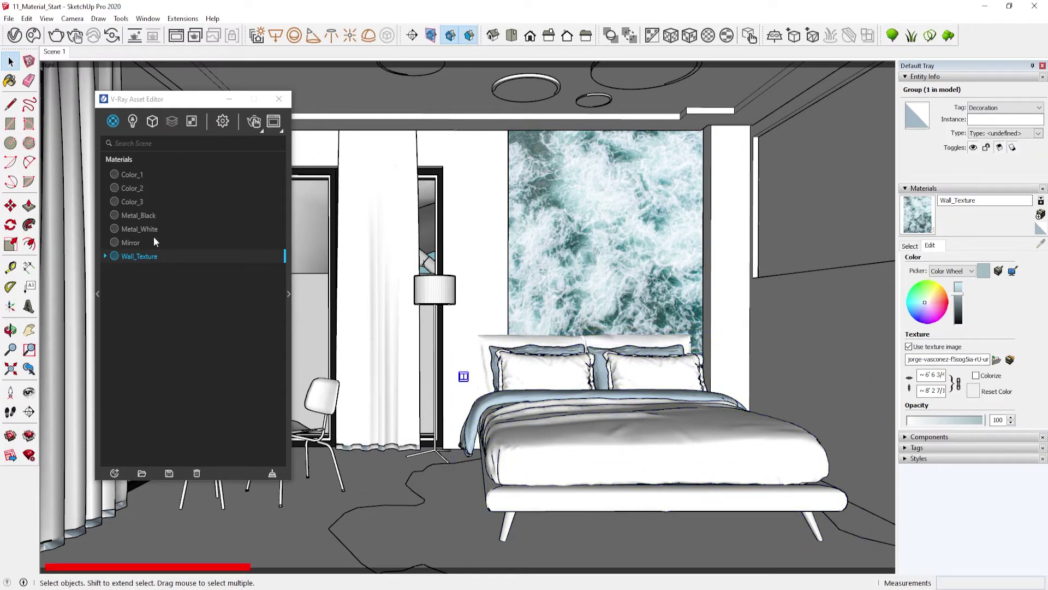
Add a new V-Ray material named Wall.
{"action": "left_click_drag", "start_coordinate": [163, 101], "coordinate": [737, 100]}
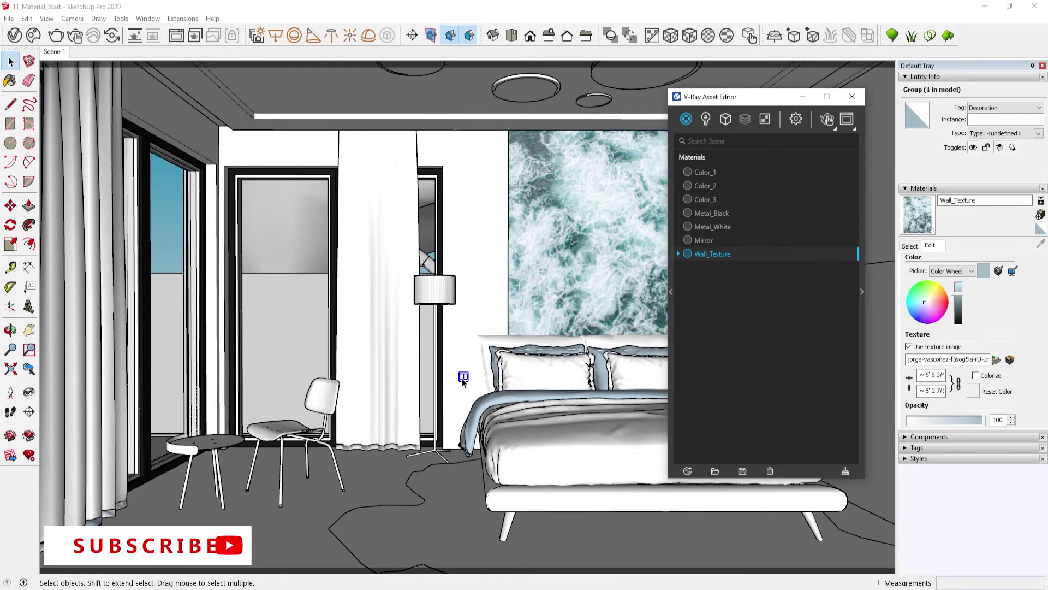
{"action": "left_click", "coordinate": [401, 447]}
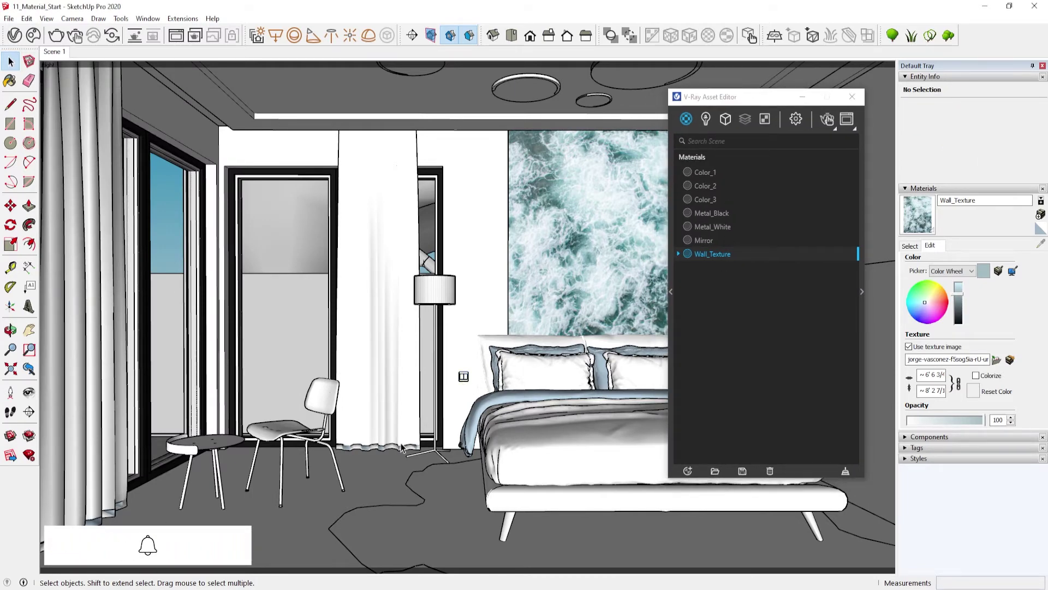
{"action": "left_click_drag", "start_coordinate": [698, 102], "coordinate": [396, 101]}
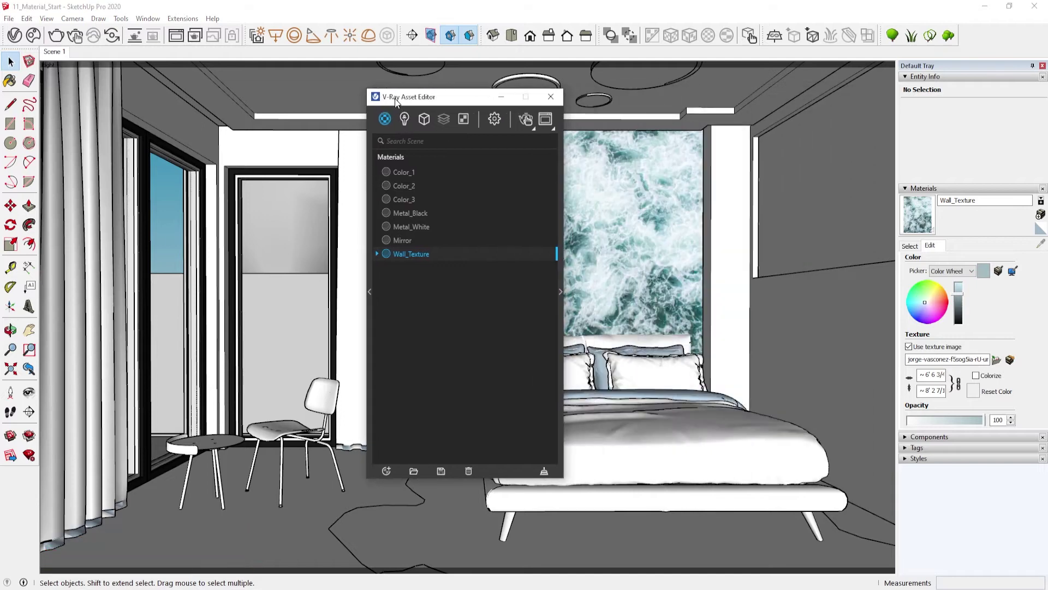
{"action": "left_click", "coordinate": [384, 118]}
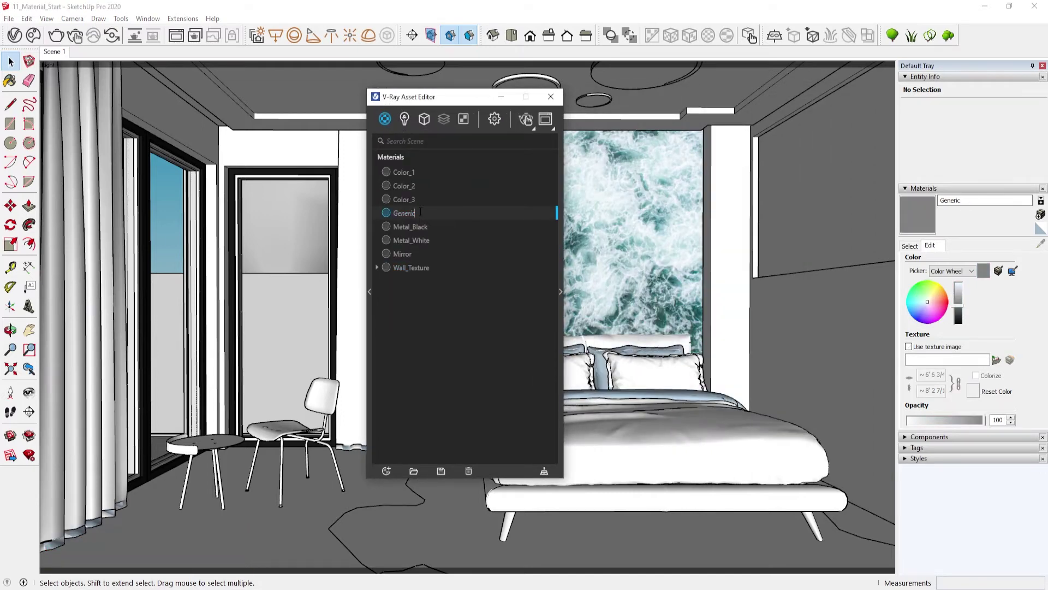
{"action": "type", "text": "Wal"}
{"action": "key", "text": "BackSpace"}
{"action": "key", "text": "BackSpace"}
{"action": "key", "text": "BackSpace"}
{"action": "type", "text": "Wall"}
{"action": "key", "text": "Return"}
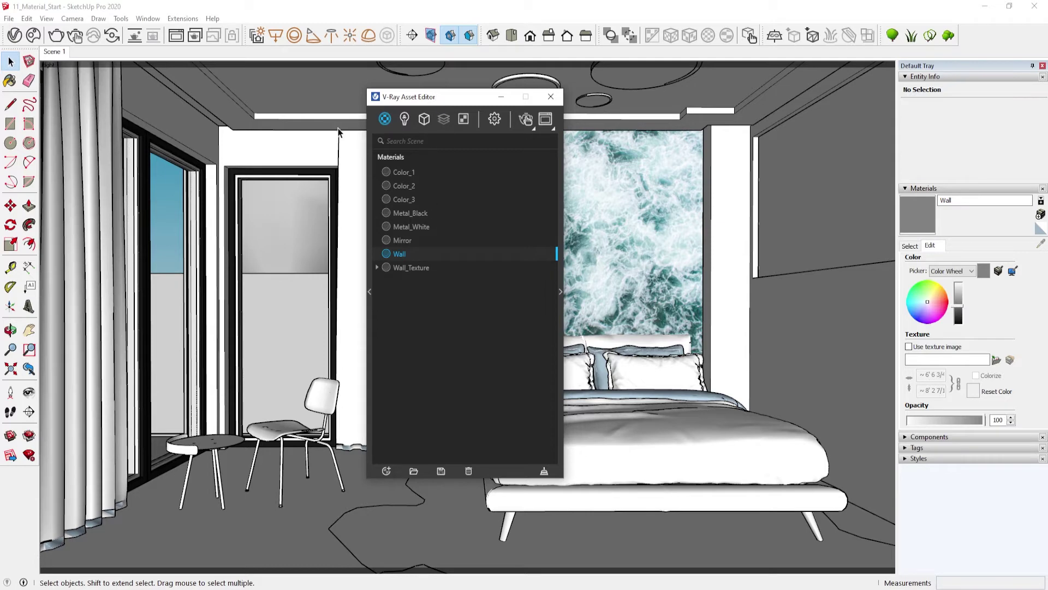
Add a second Generic material and rename it Wall_1.
{"action": "left_click_drag", "start_coordinate": [438, 98], "coordinate": [538, 143]}
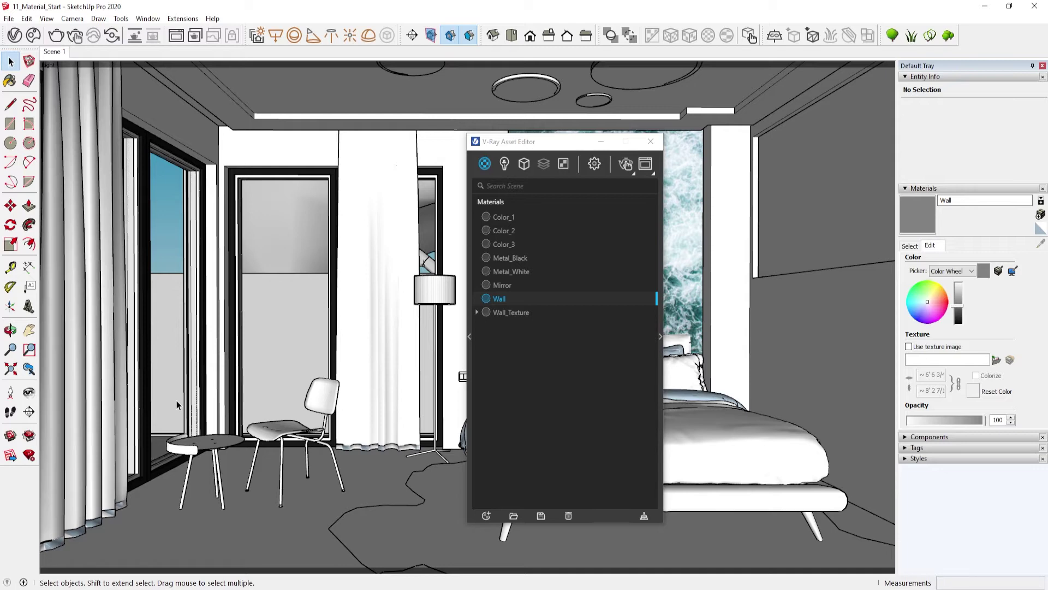
{"action": "left_click_drag", "start_coordinate": [485, 160], "coordinate": [419, 151]}
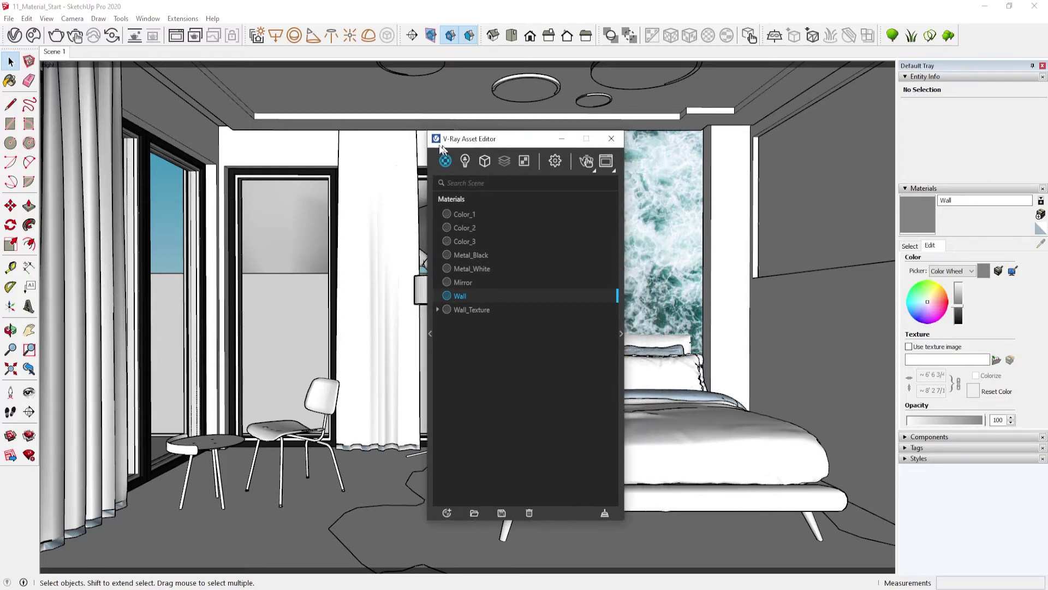
{"action": "left_click", "coordinate": [419, 154]}
{"action": "left_click", "coordinate": [443, 185]}
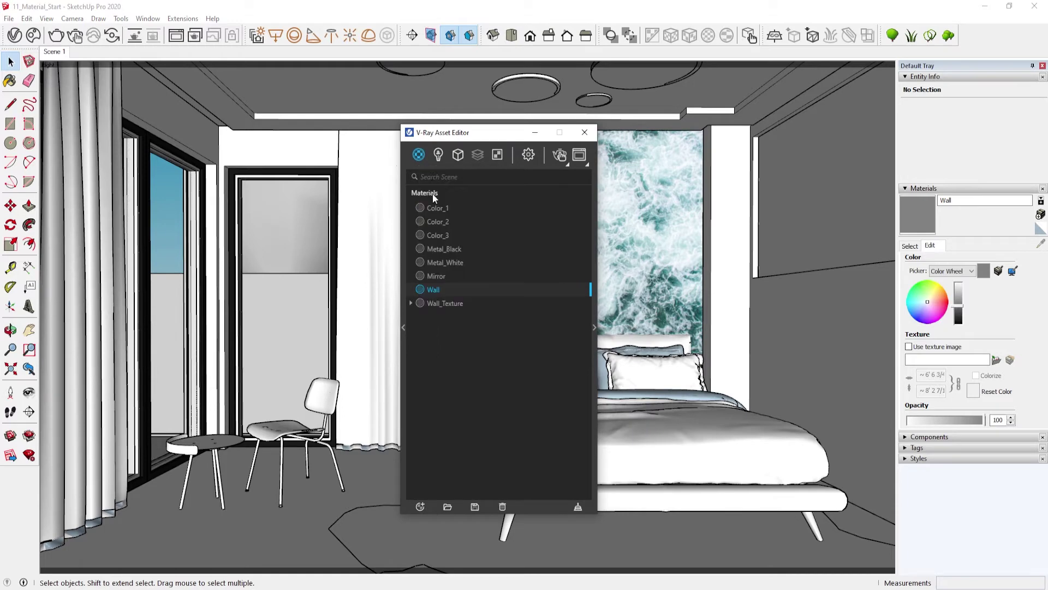
{"action": "double_click", "coordinate": [456, 250]}
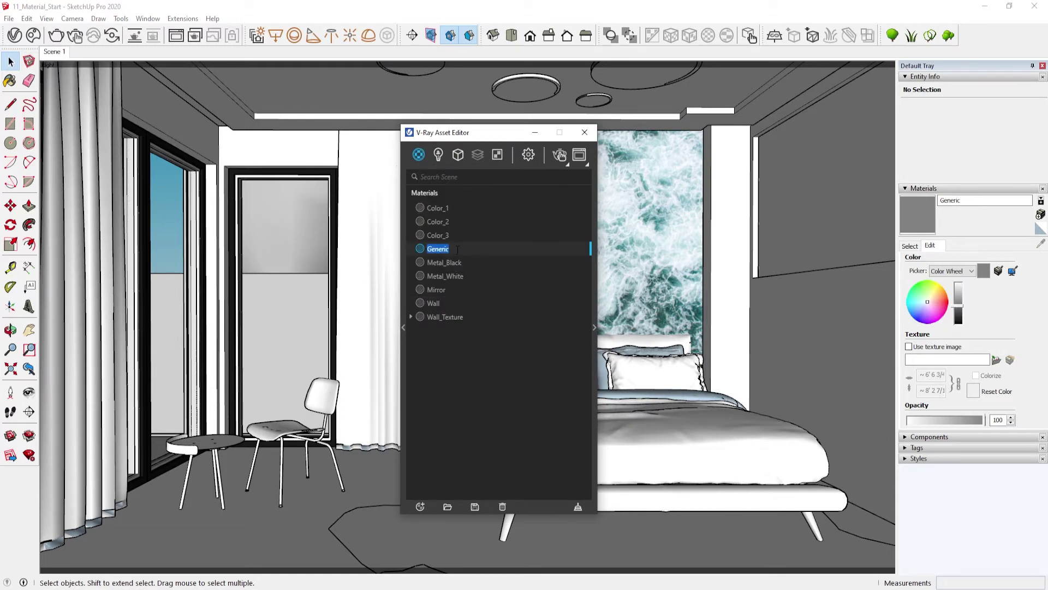
{"action": "type", "text": "Wall_2"}
{"action": "key", "text": "Return"}
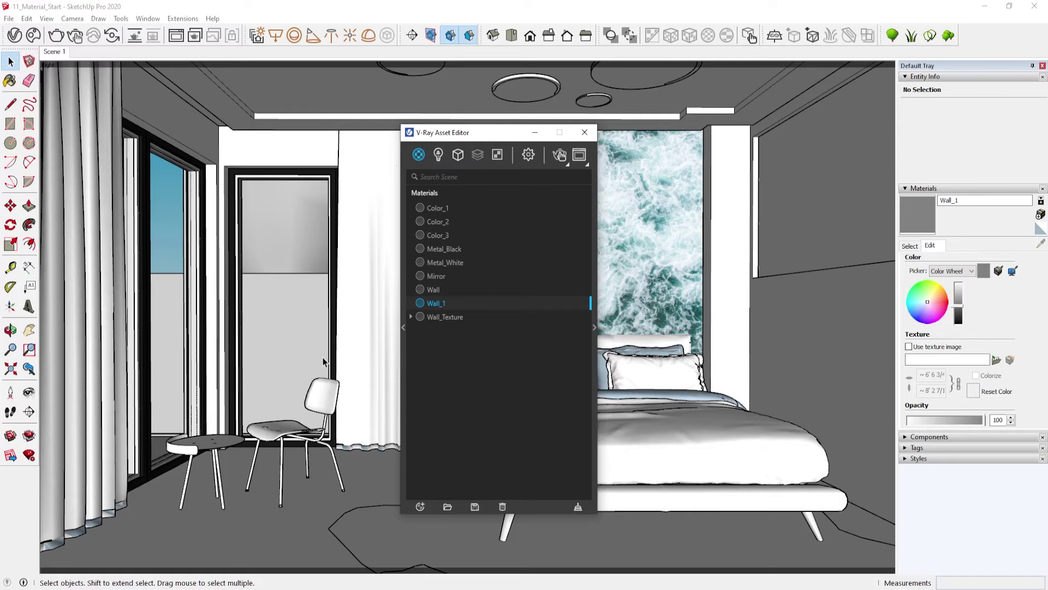
Select the Wall material and expand its V-Ray preview and settings panel.
{"action": "left_click_drag", "start_coordinate": [469, 132], "coordinate": [238, 103]}
{"action": "left_click", "coordinate": [219, 258]}
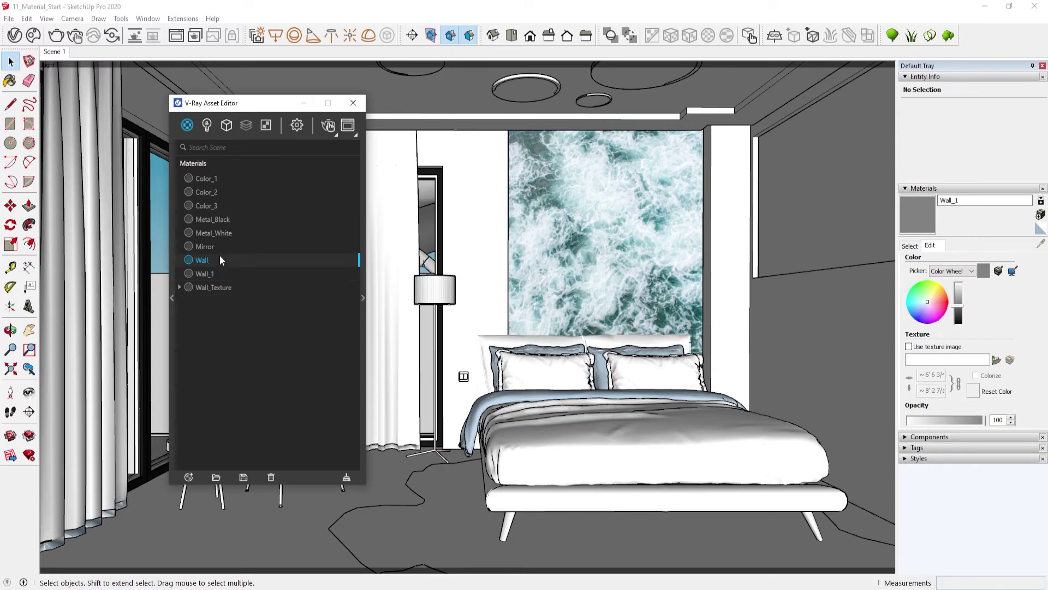
{"action": "left_click", "coordinate": [362, 297]}
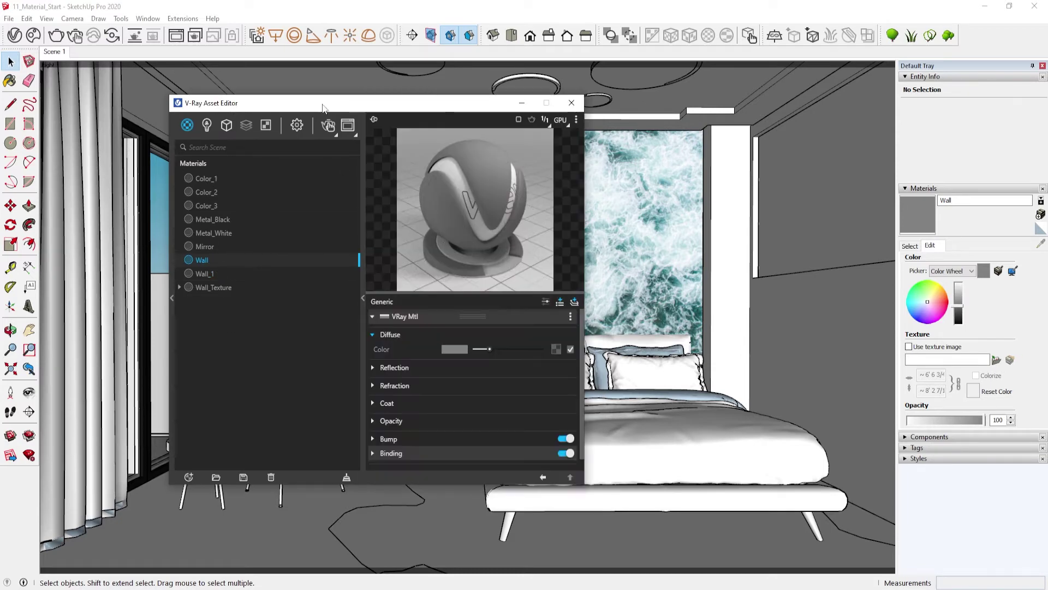
{"action": "left_click_drag", "start_coordinate": [327, 104], "coordinate": [569, 97]}
Browse the library's WallPaint & Wallpaper stucco materials, then collapse the library.
{"action": "left_click", "coordinate": [414, 242]}
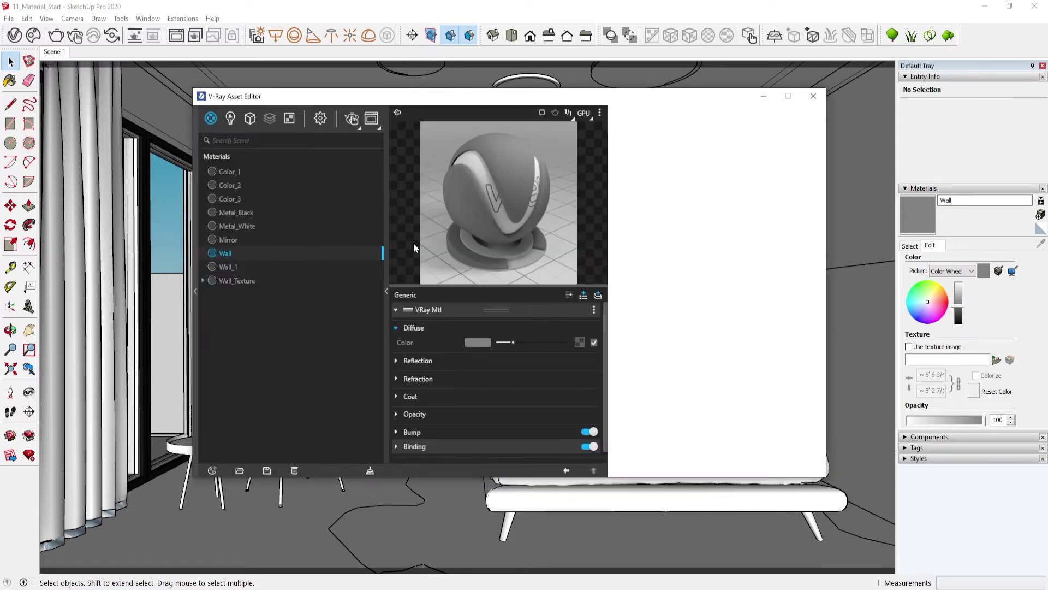
{"action": "left_click", "coordinate": [241, 361]}
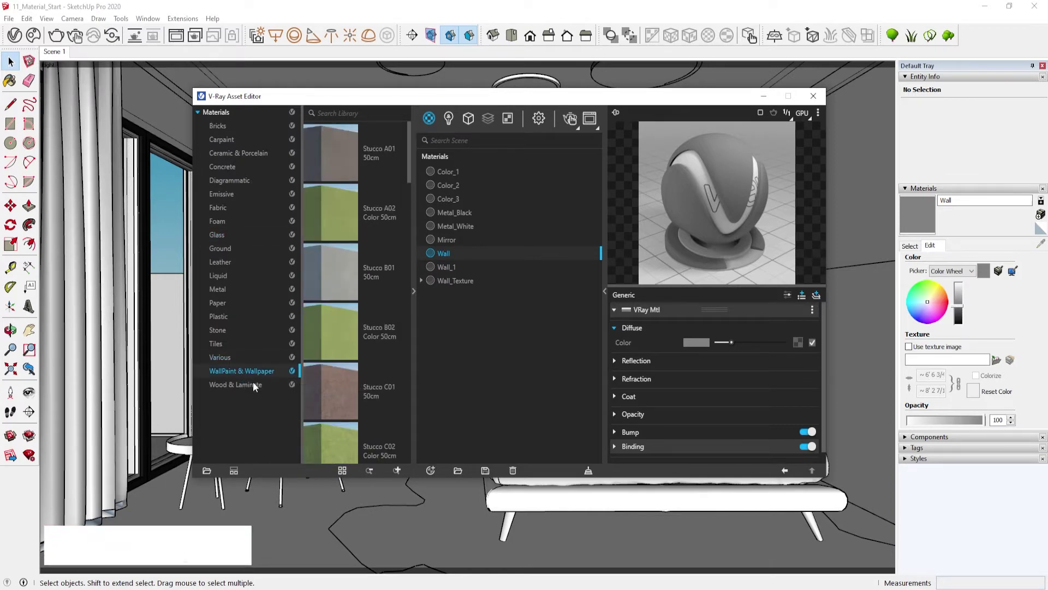
{"action": "scroll", "coordinate": [333, 340], "scroll_direction": "down", "scroll_amount": 3}
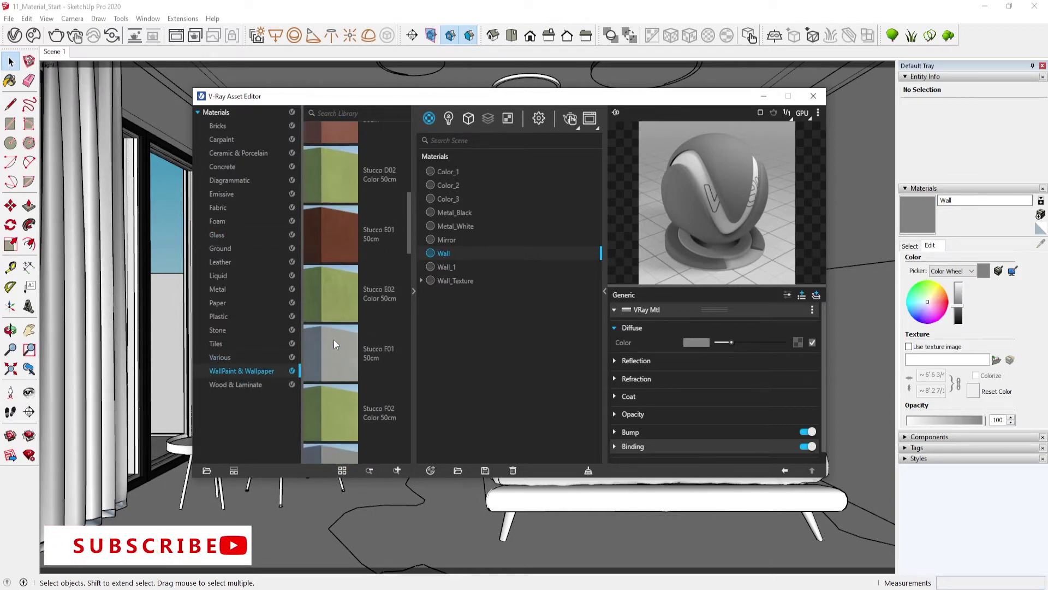
{"action": "scroll", "coordinate": [333, 340], "scroll_direction": "down", "scroll_amount": 2}
{"action": "scroll", "coordinate": [365, 377], "scroll_direction": "down", "scroll_amount": 2}
{"action": "scroll", "coordinate": [349, 377], "scroll_direction": "down", "scroll_amount": 2}
{"action": "scroll", "coordinate": [344, 390], "scroll_direction": "down", "scroll_amount": 2}
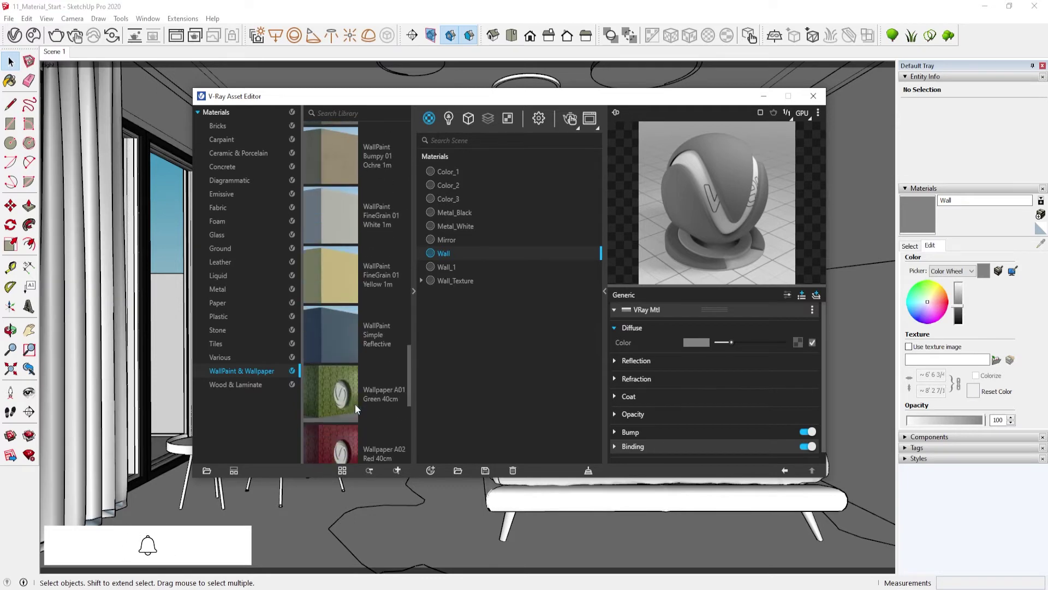
{"action": "scroll", "coordinate": [355, 404], "scroll_direction": "down", "scroll_amount": 1}
{"action": "scroll", "coordinate": [354, 404], "scroll_direction": "down", "scroll_amount": 1}
{"action": "scroll", "coordinate": [355, 404], "scroll_direction": "down", "scroll_amount": 2}
{"action": "scroll", "coordinate": [355, 404], "scroll_direction": "down", "scroll_amount": 2}
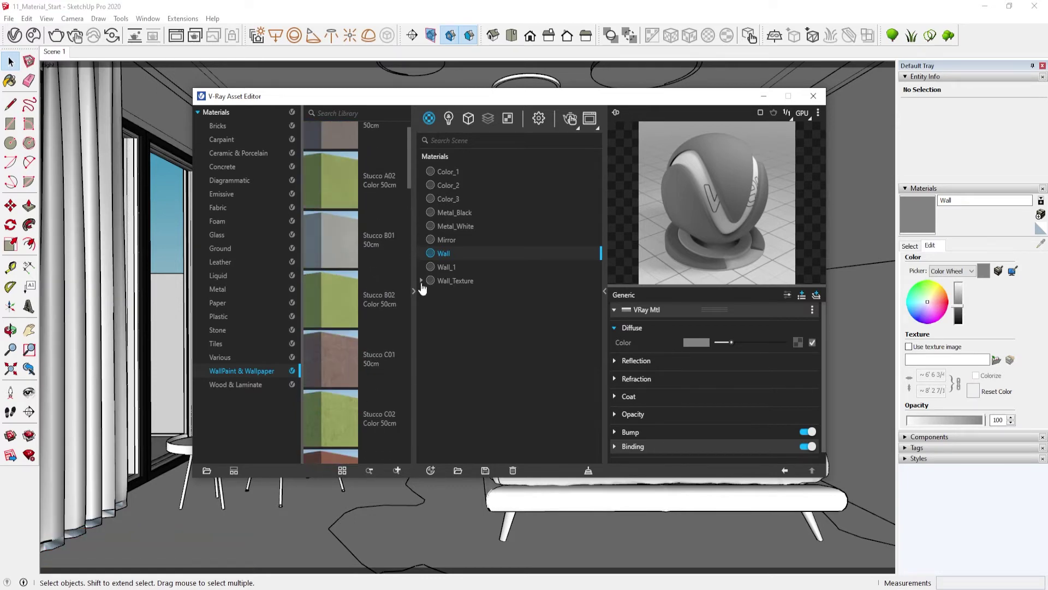
{"action": "left_click", "coordinate": [414, 289]}
{"action": "left_click_drag", "start_coordinate": [502, 98], "coordinate": [157, 102]}
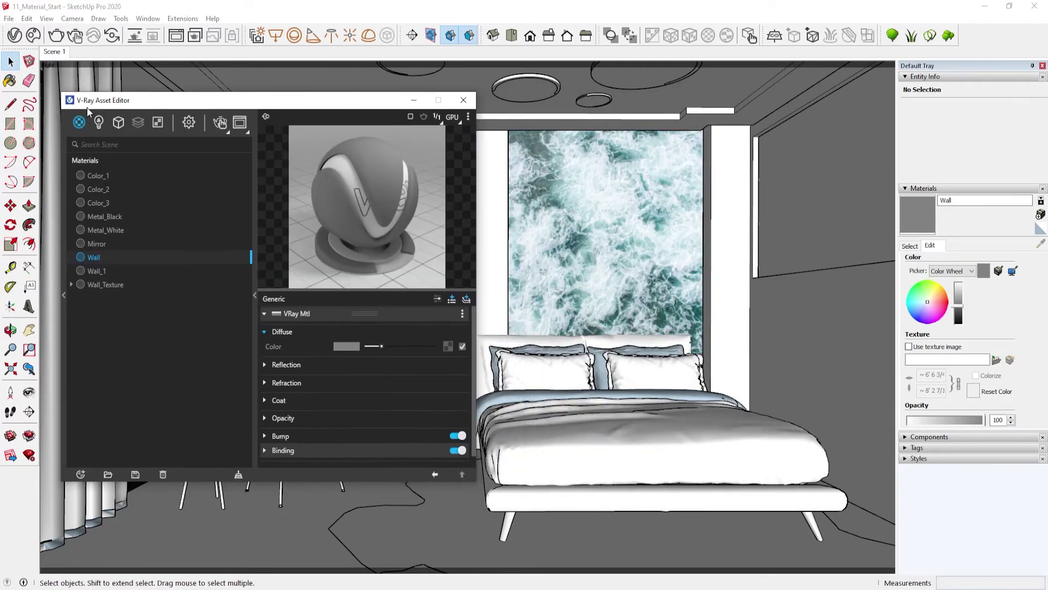
Make the Wall material's Diffuse Color a Bitmap texture using the stucco image.
{"action": "left_click", "coordinate": [451, 345]}
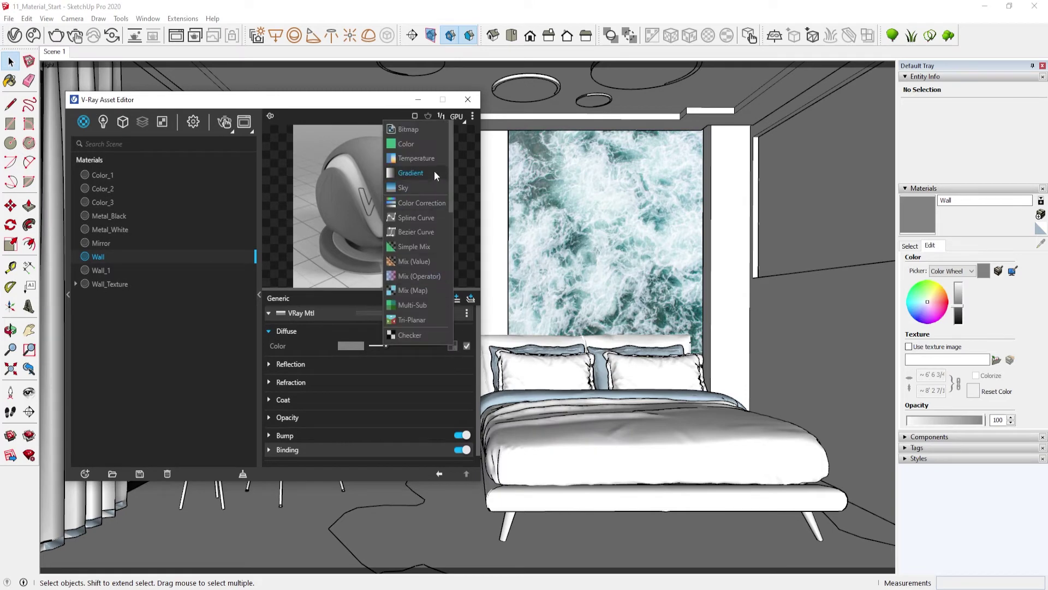
{"action": "left_click", "coordinate": [428, 130]}
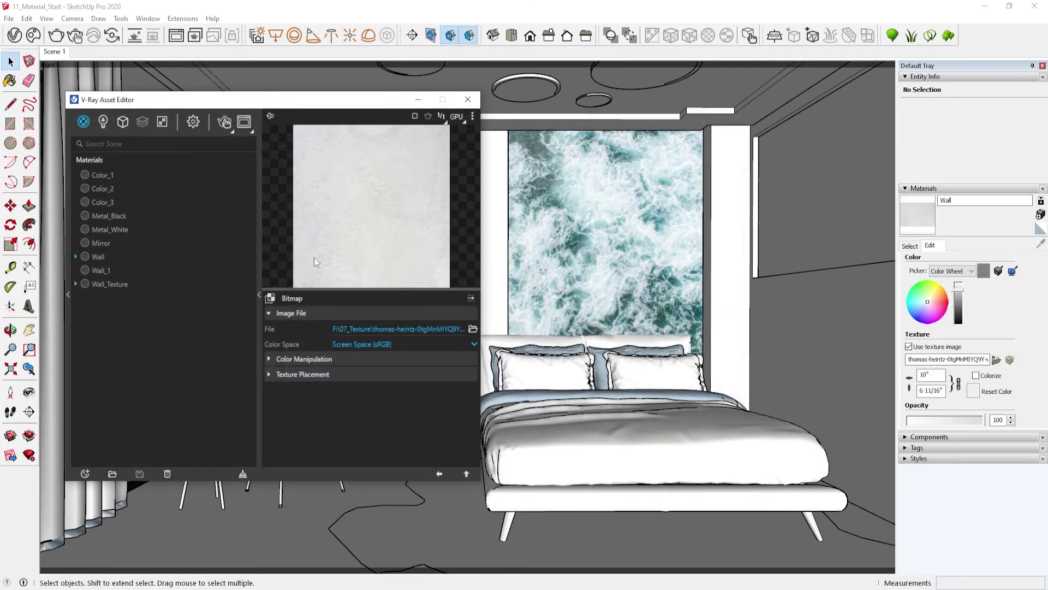
{"action": "left_click", "coordinate": [257, 145]}
{"action": "mouse_move", "coordinate": [144, 102]}
{"action": "left_mouse_down"}
{"action": "mouse_move", "coordinate": [446, 289]}
{"action": "mouse_move", "coordinate": [414, 232]}
{"action": "mouse_move", "coordinate": [243, 122]}
{"action": "left_mouse_up"}
{"action": "left_click", "coordinate": [380, 315]}
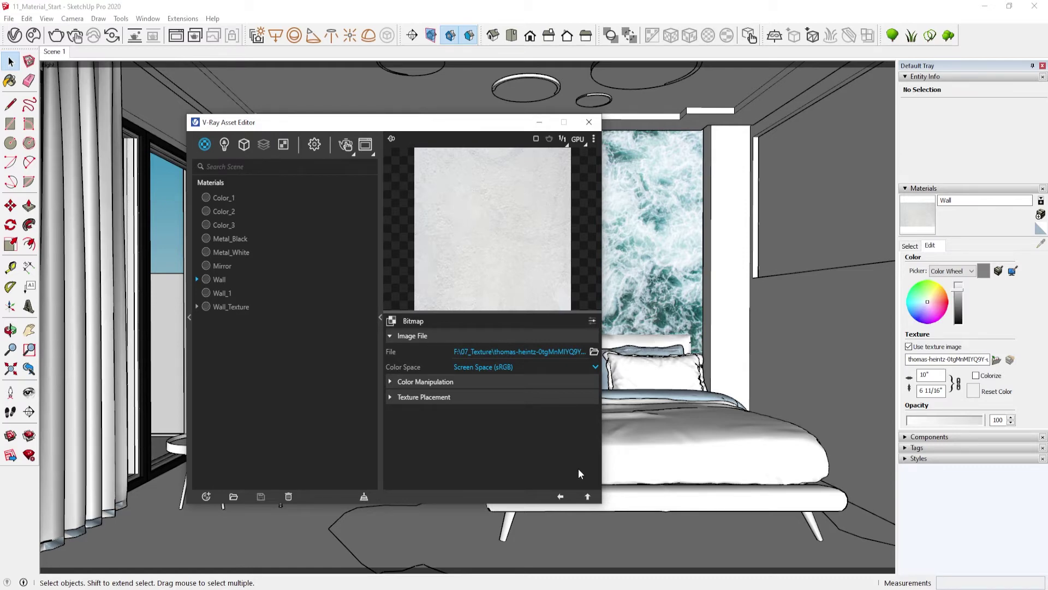
{"action": "left_click", "coordinate": [588, 497]}
Paste a copy of the diffuse stucco texture into Reflection Color, wrapped in Color Correction.
{"action": "left_click", "coordinate": [437, 385]}
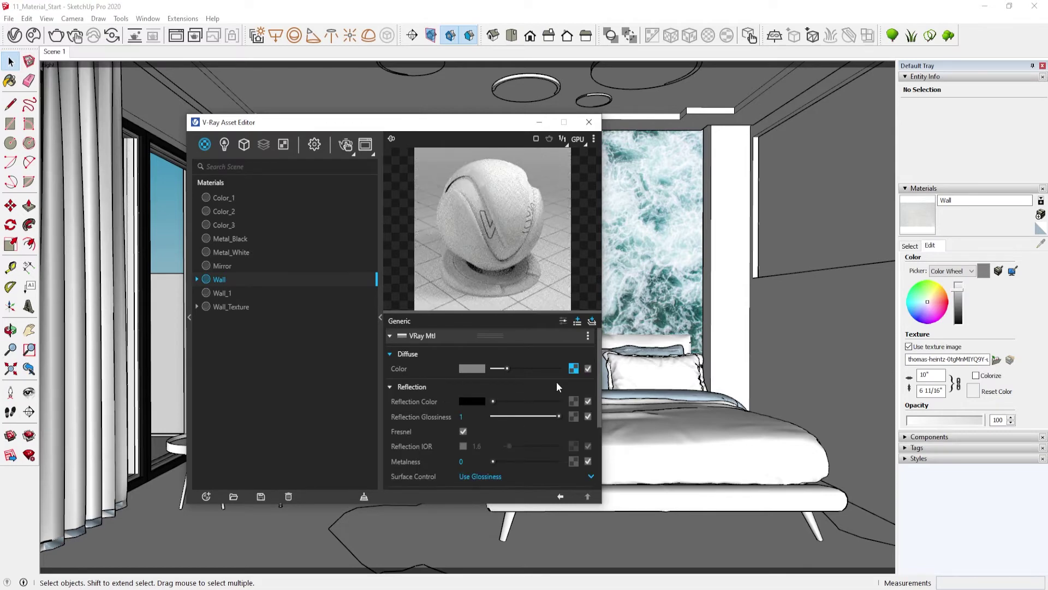
{"action": "left_click_drag", "start_coordinate": [578, 370], "coordinate": [577, 399]}
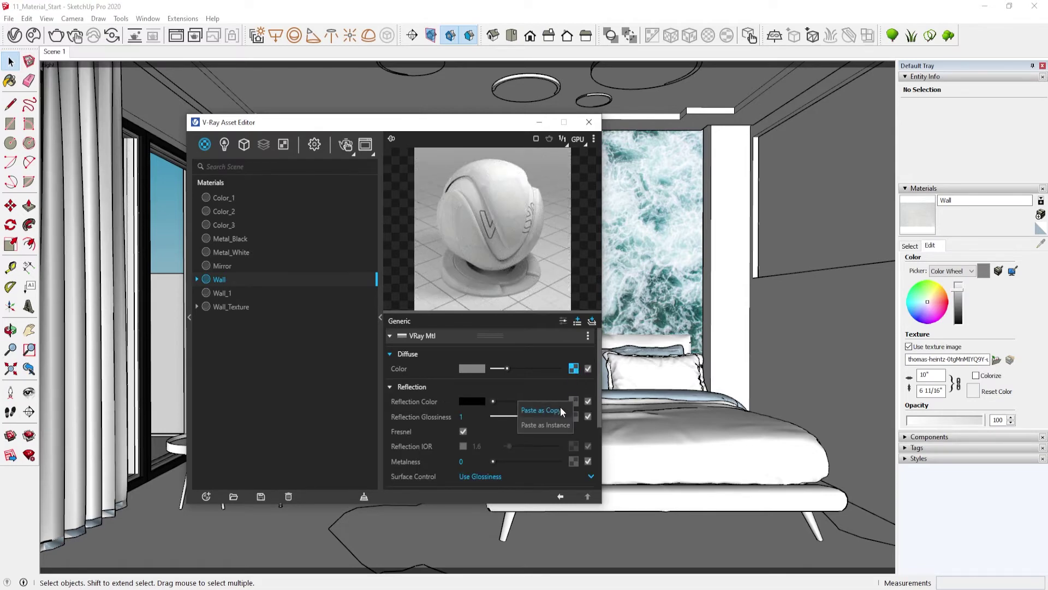
{"action": "left_click", "coordinate": [560, 408]}
{"action": "right_click", "coordinate": [573, 402]}
{"action": "mouse_move", "coordinate": [536, 380]}
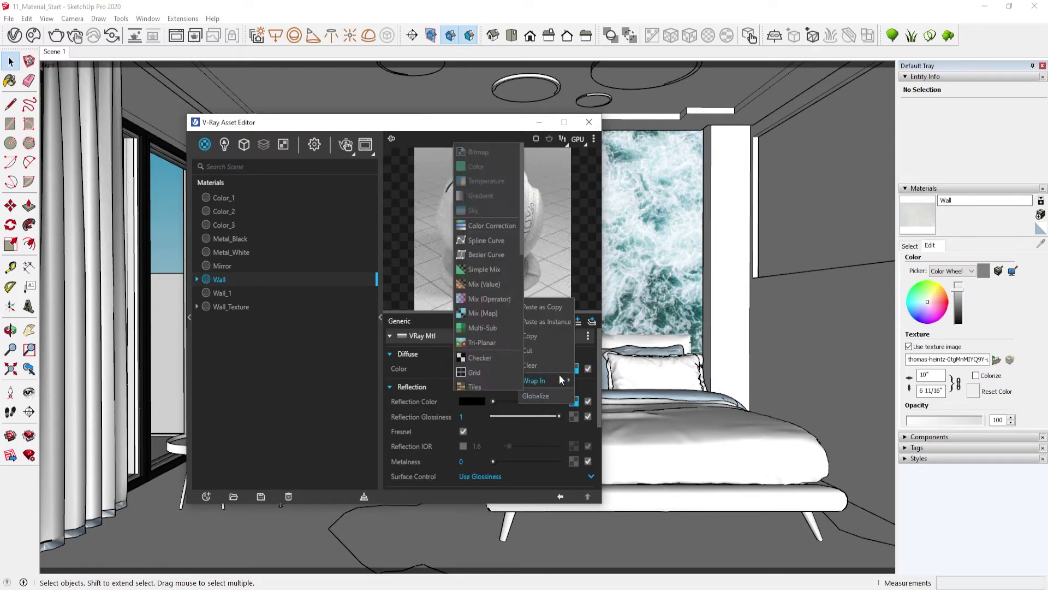
{"action": "left_click", "coordinate": [496, 227]}
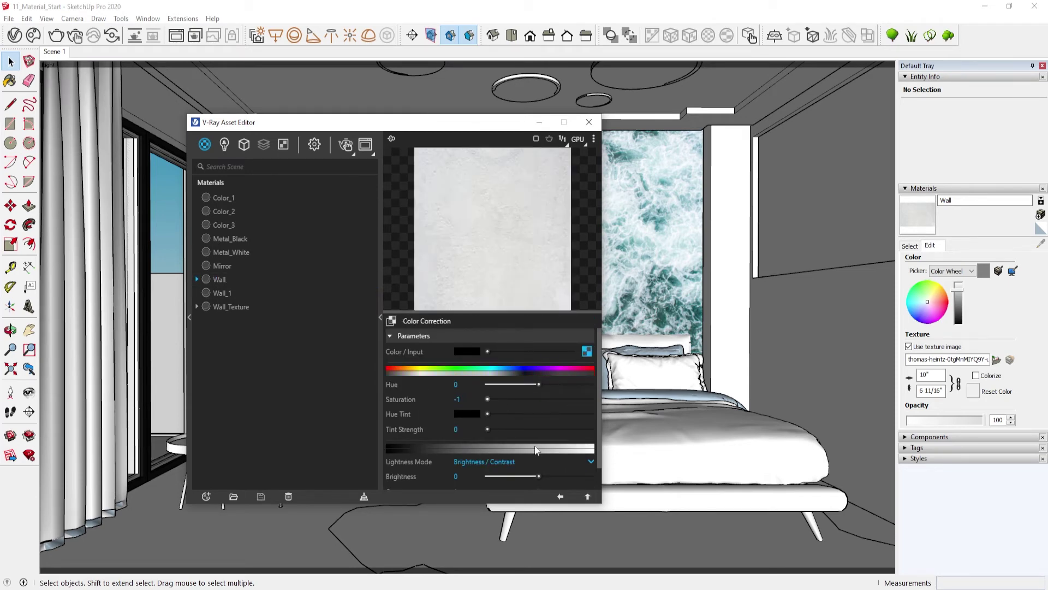
Inspect the colour-corrected bitmap and its settings, then return to the Wall's main parameters.
{"action": "left_click", "coordinate": [585, 350]}
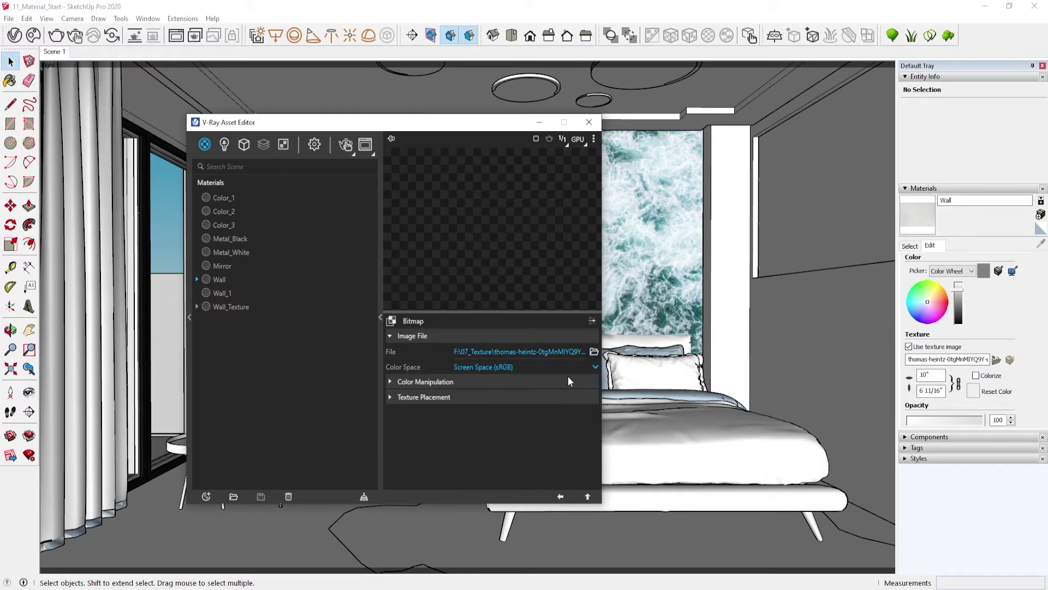
{"action": "left_click", "coordinate": [588, 495]}
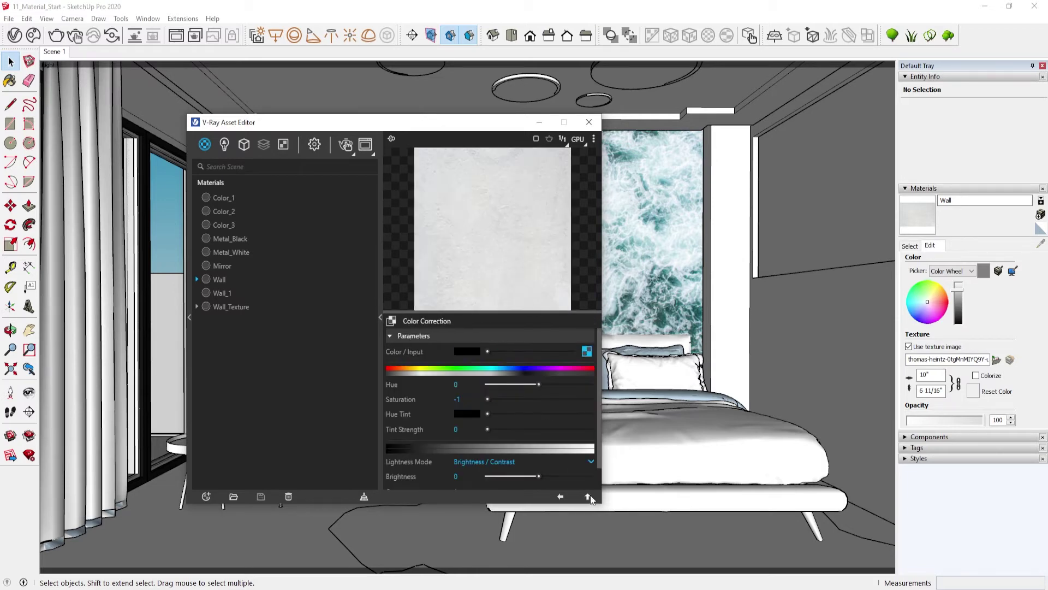
{"action": "left_click", "coordinate": [589, 496]}
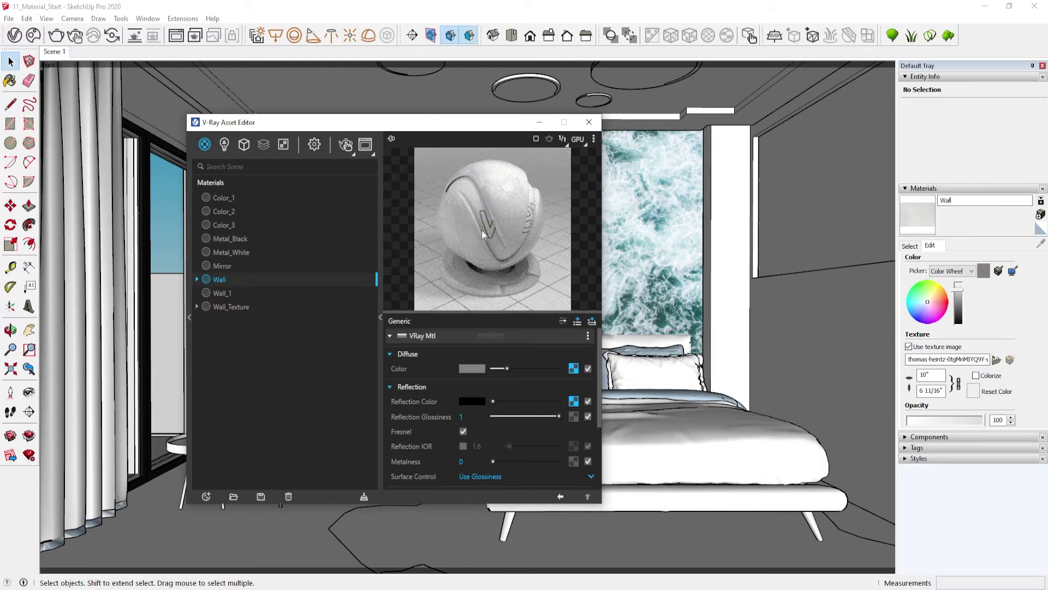
{"action": "left_click", "coordinate": [574, 369]}
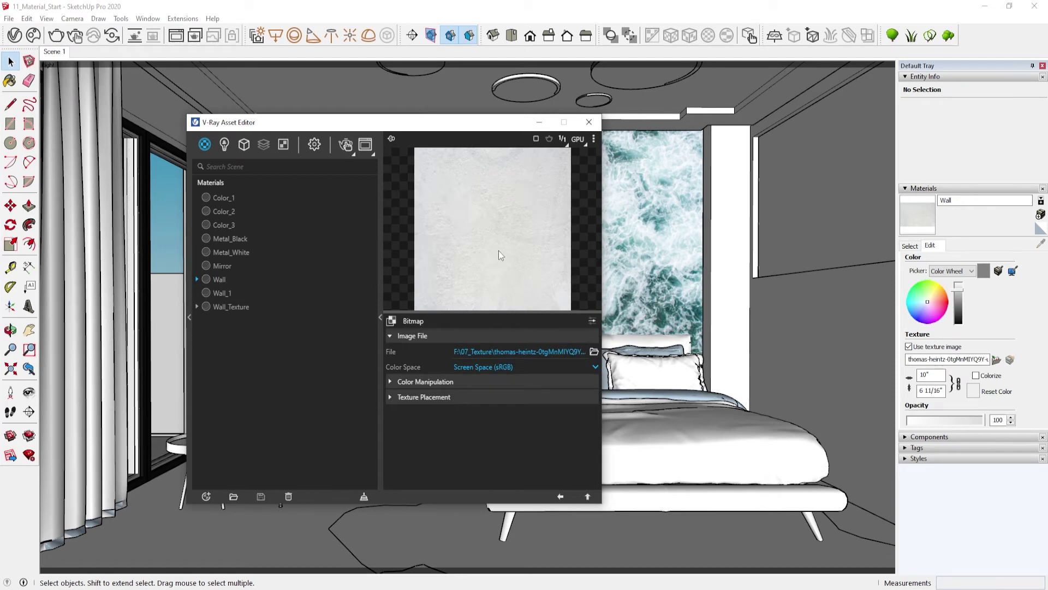
{"action": "left_click", "coordinate": [587, 495]}
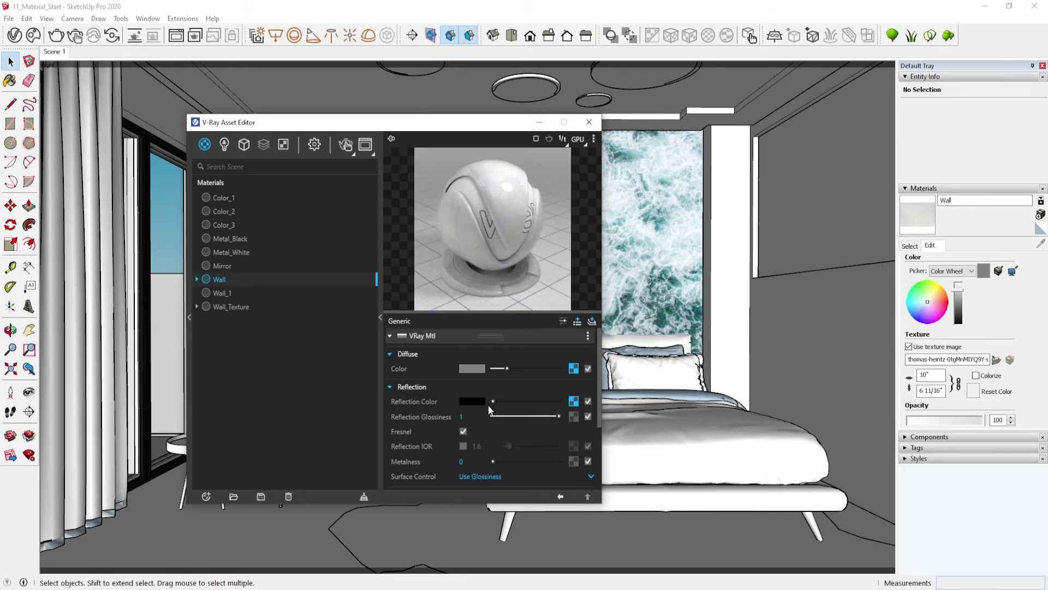
{"action": "scroll", "coordinate": [437, 420], "scroll_direction": "down", "scroll_amount": 3}
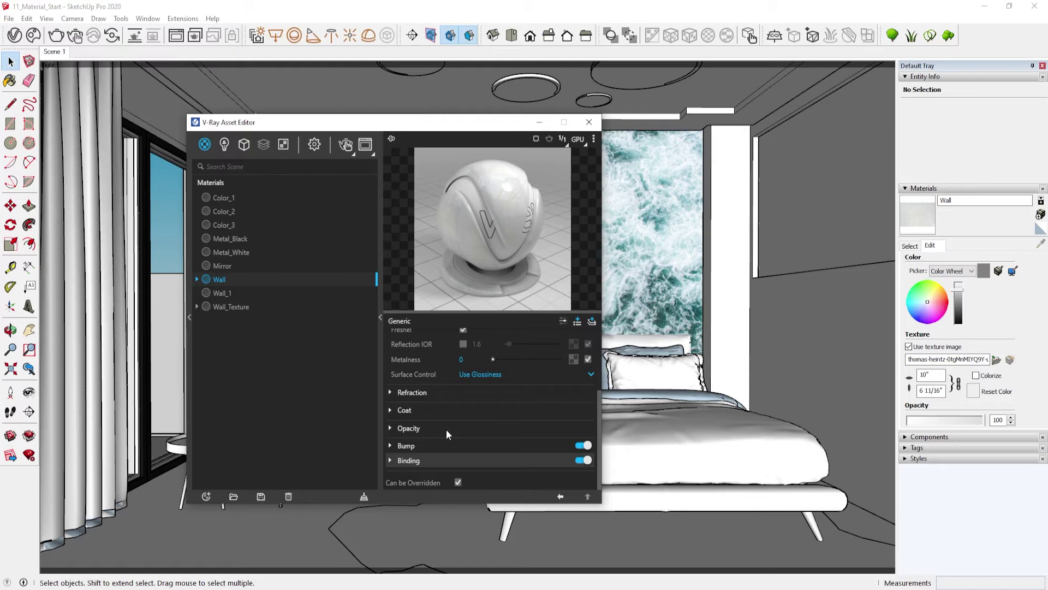
{"action": "scroll", "coordinate": [446, 429], "scroll_direction": "up", "scroll_amount": 3}
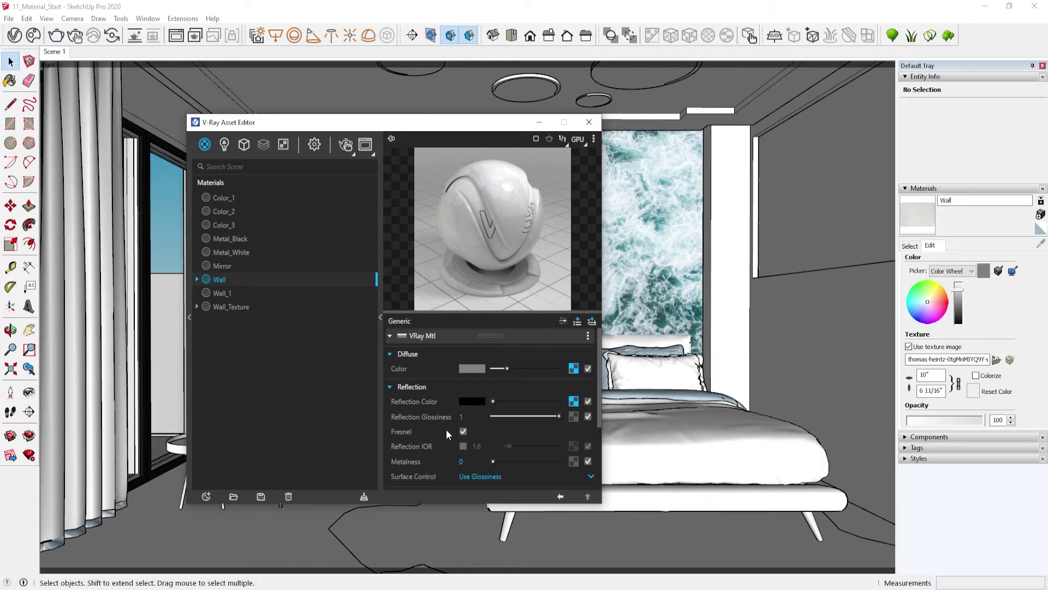
Paste the stucco texture as the Wall's bump map and preview it on a wall block.
{"action": "right_click", "coordinate": [574, 401]}
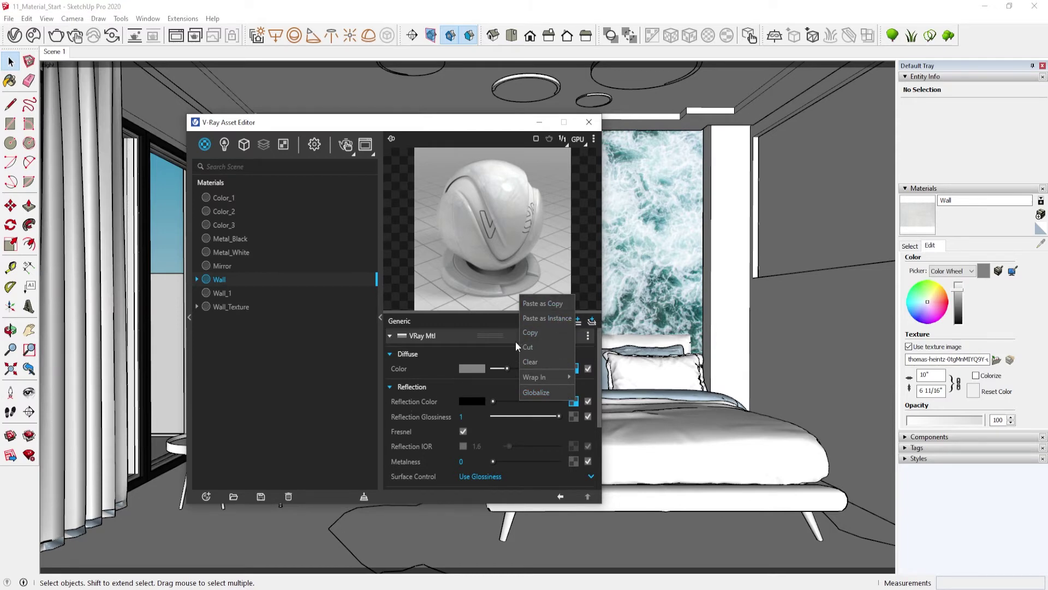
{"action": "scroll", "coordinate": [503, 417], "scroll_direction": "down", "scroll_amount": 2}
{"action": "scroll", "coordinate": [480, 437], "scroll_direction": "down", "scroll_amount": 2}
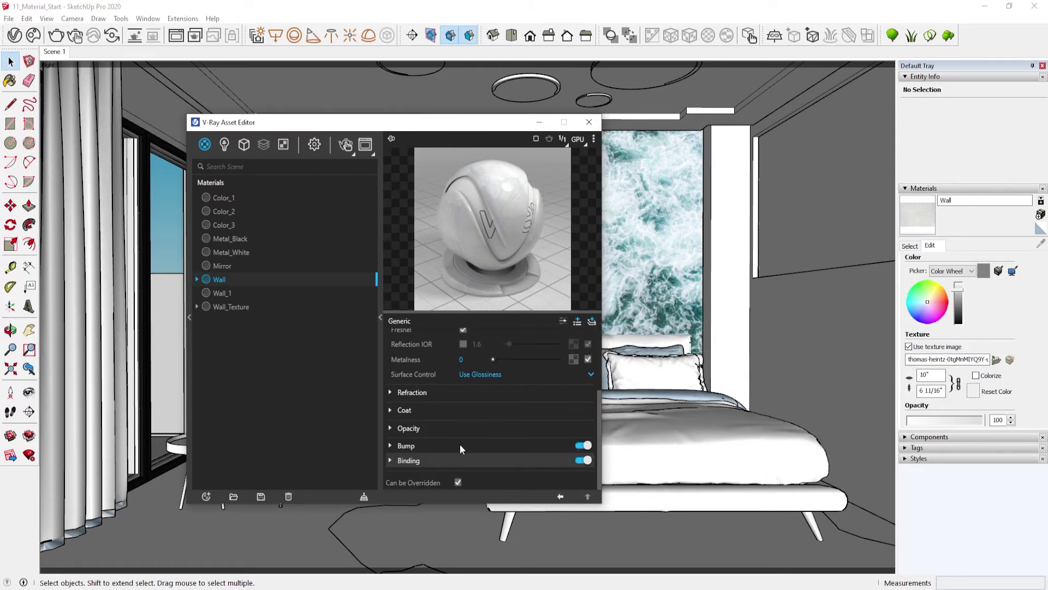
{"action": "left_click", "coordinate": [459, 446]}
{"action": "right_click", "coordinate": [588, 460]}
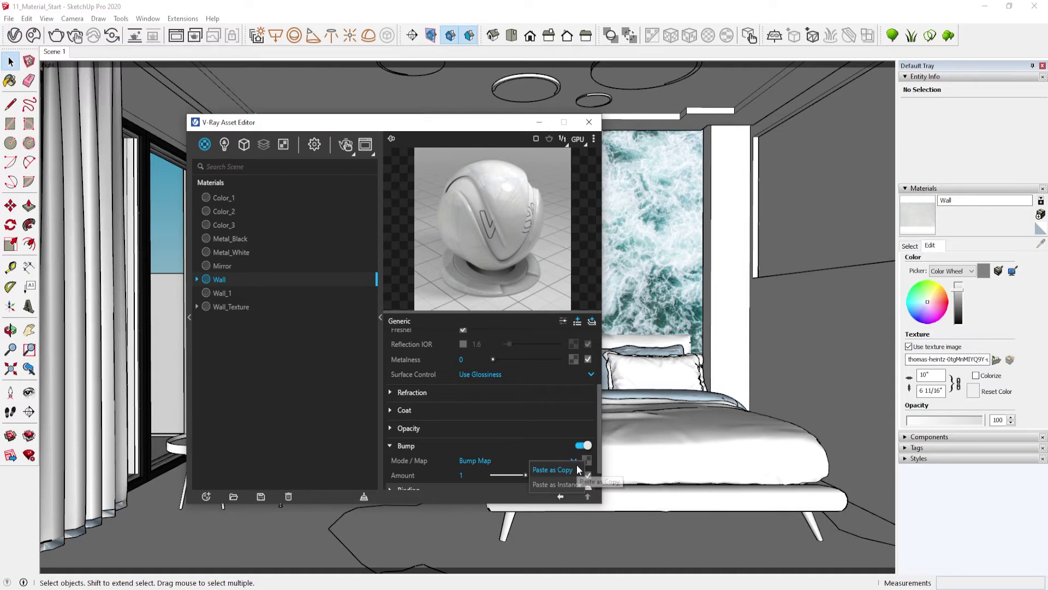
{"action": "left_click", "coordinate": [577, 468]}
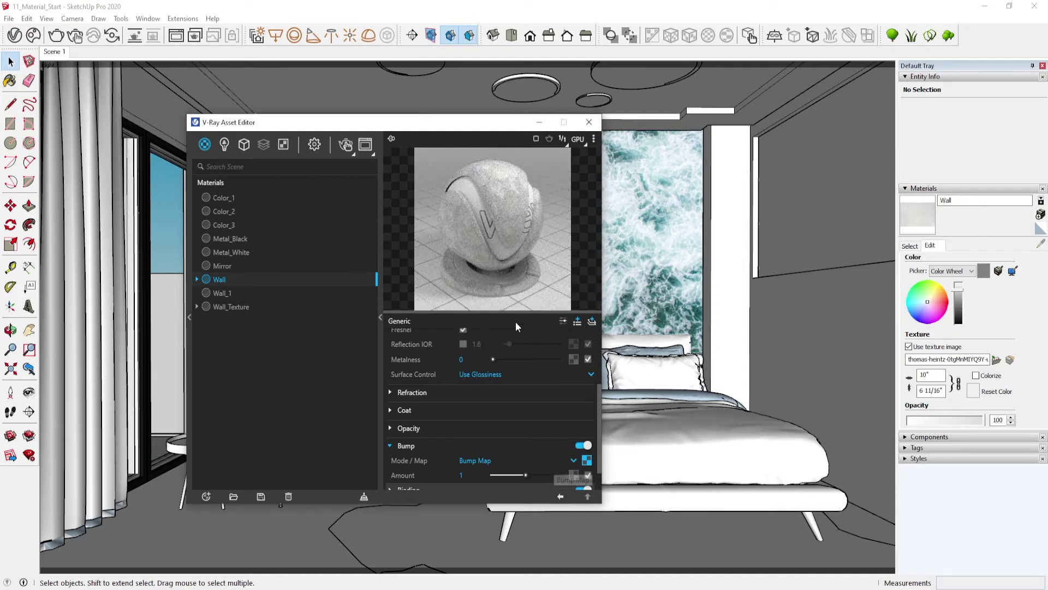
{"action": "left_click", "coordinate": [593, 139]}
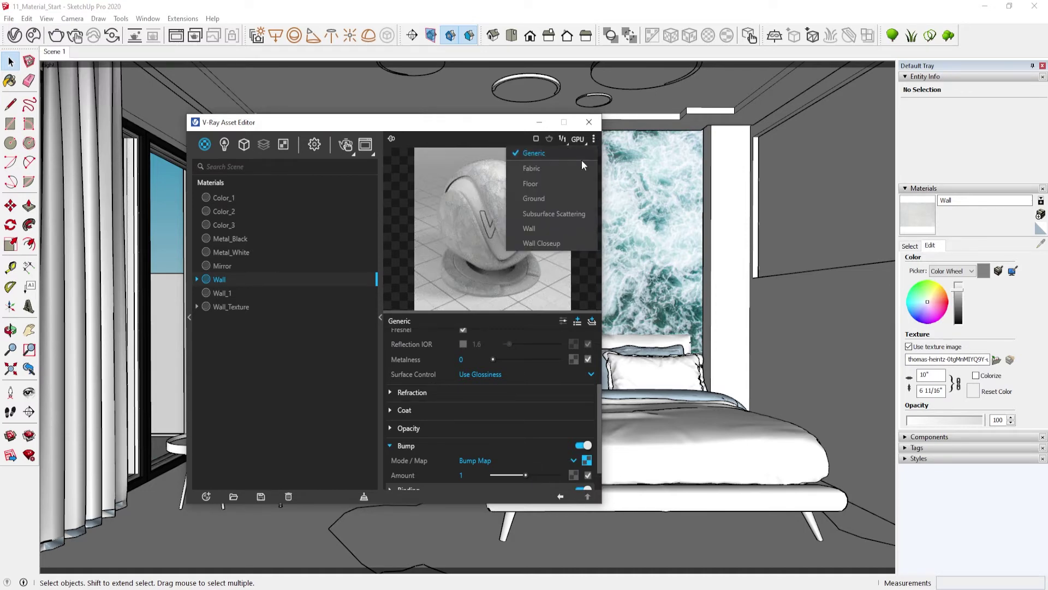
{"action": "left_click", "coordinate": [552, 241]}
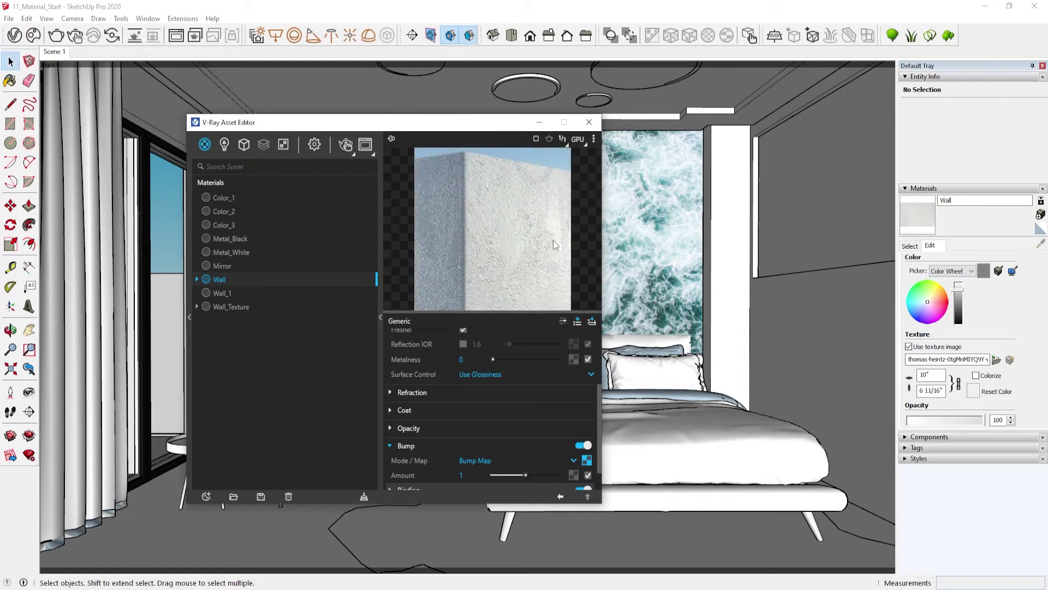
Set the Wall material's bump amount to .3.
{"action": "left_click", "coordinate": [475, 473]}
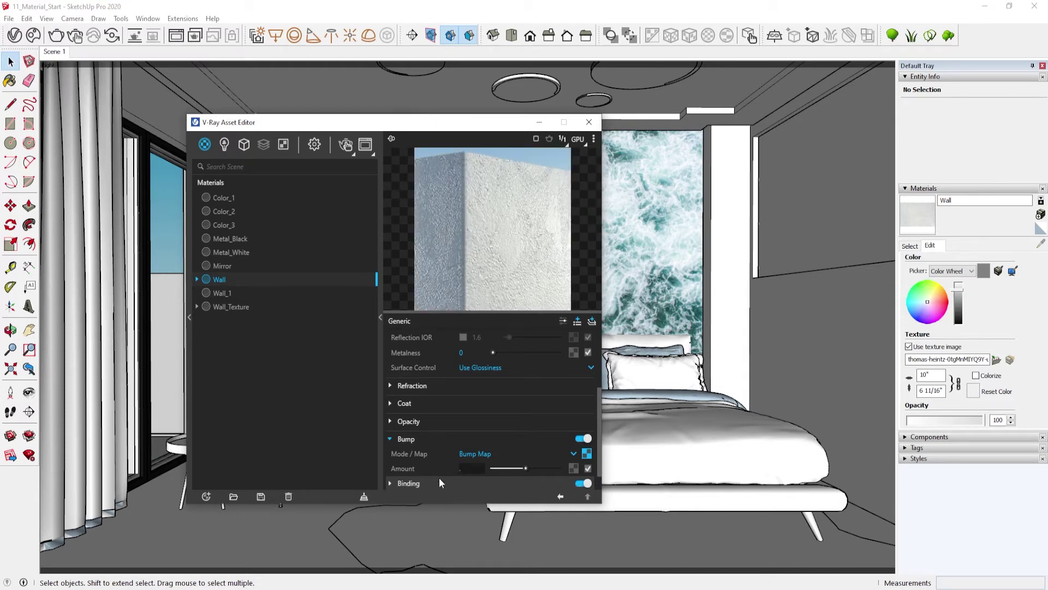
{"action": "type", "text": "8"}
{"action": "key", "text": "Return"}
{"action": "key", "text": "BackSpace"}
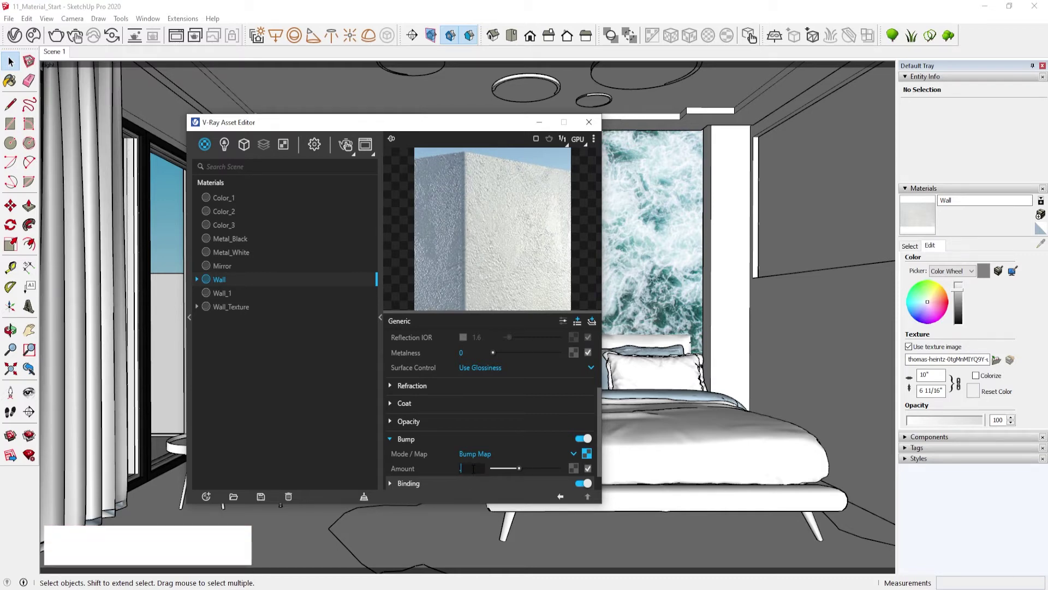
{"action": "type", "text": ".2"}
{"action": "key", "text": "Return"}
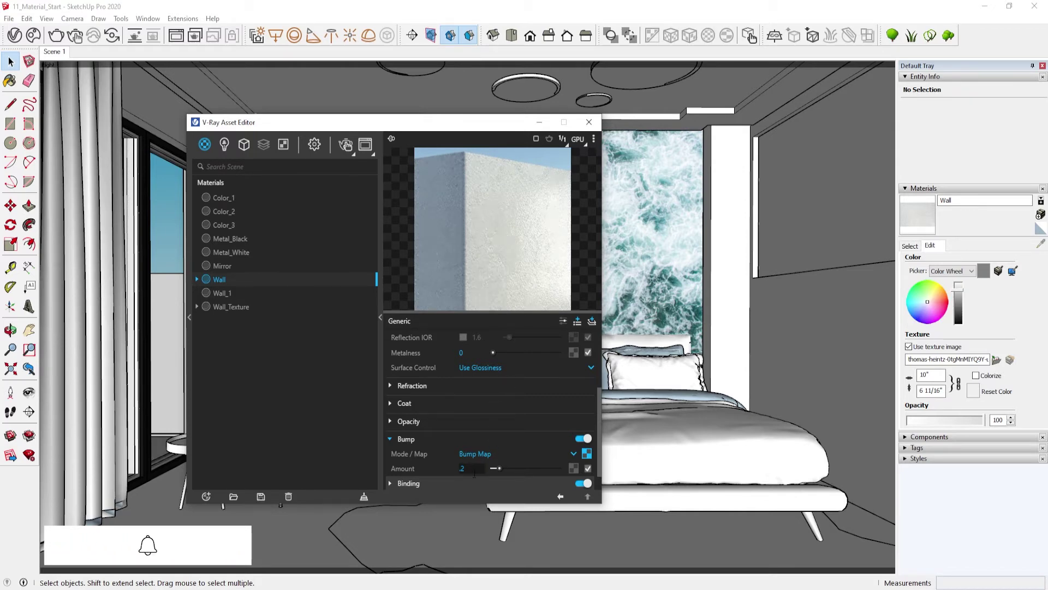
{"action": "type", "text": "3"}
{"action": "key", "text": "Return"}
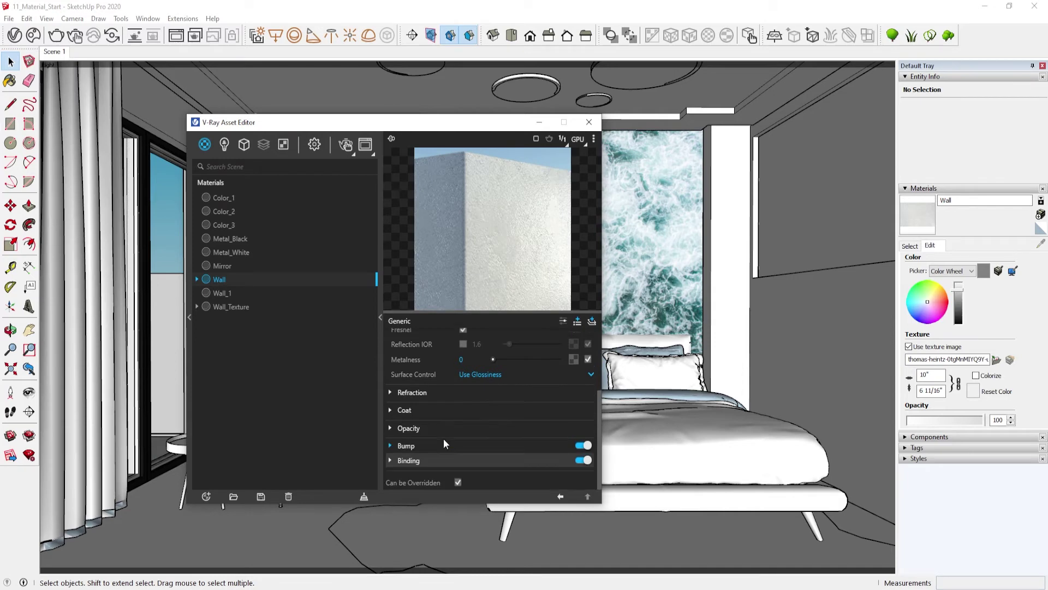
Delete the unused Wall_1 material from the scene.
{"action": "left_click", "coordinate": [380, 322]}
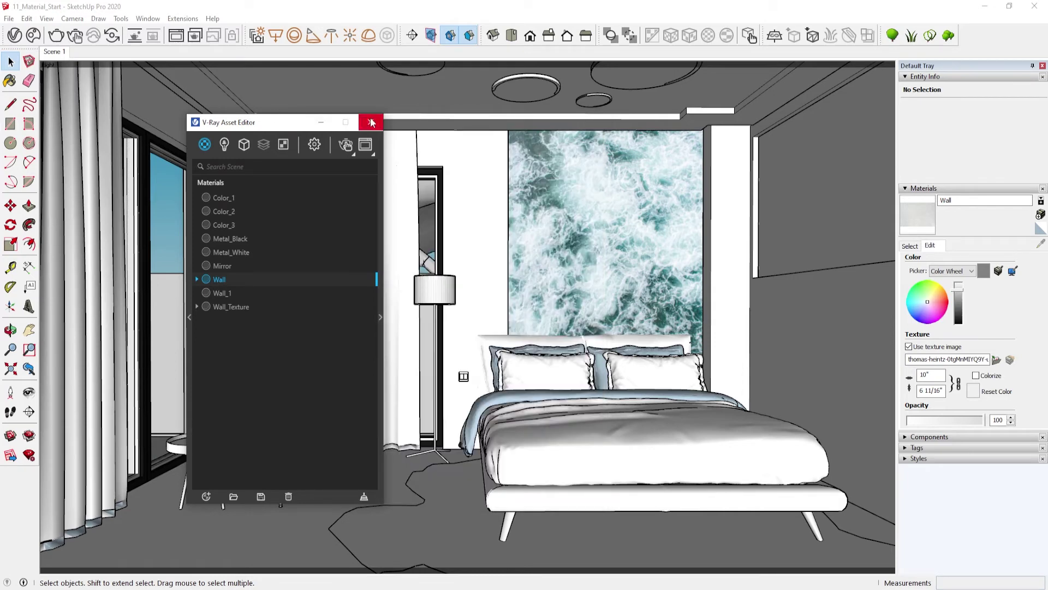
{"action": "left_click", "coordinate": [238, 292]}
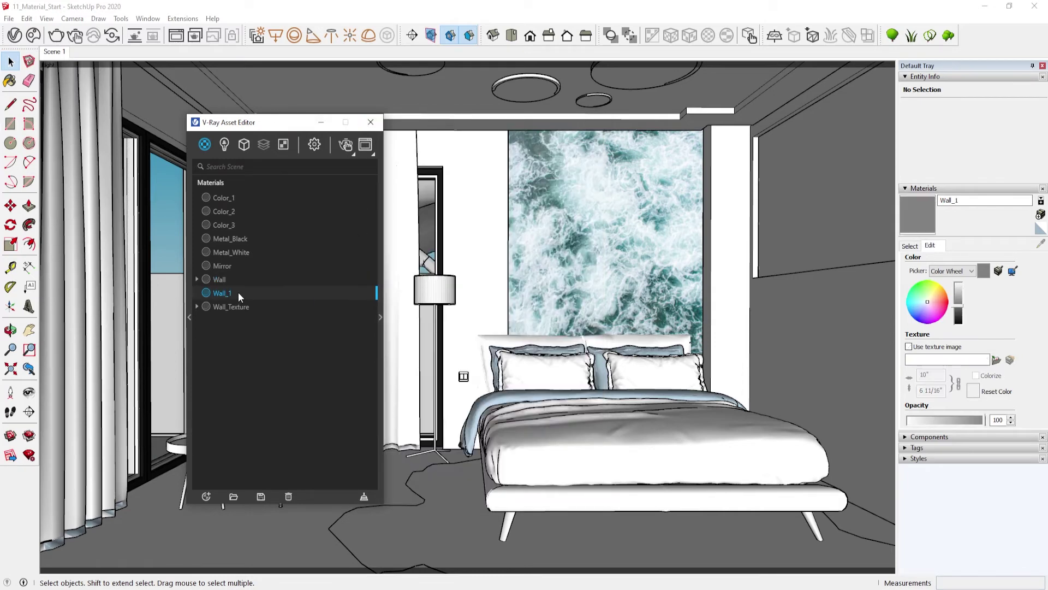
{"action": "right_click", "coordinate": [238, 292]}
{"action": "left_click", "coordinate": [273, 404]}
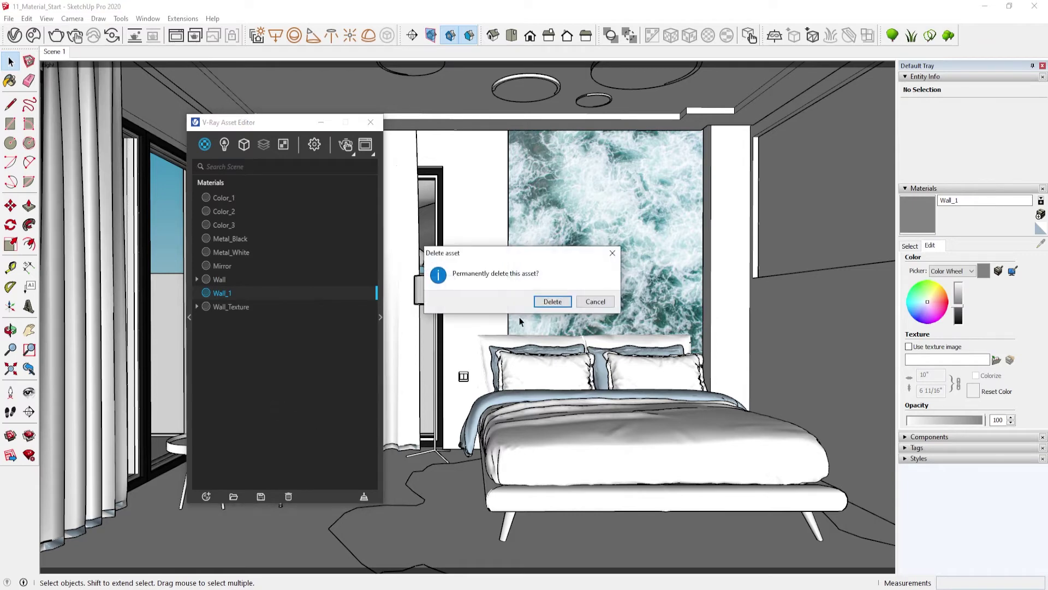
{"action": "left_click", "coordinate": [553, 302]}
Add Stucco_C01_50cm from the library, inspect its diffuse bitmap, then delete it.
{"action": "left_click_drag", "start_coordinate": [260, 126], "coordinate": [412, 123]}
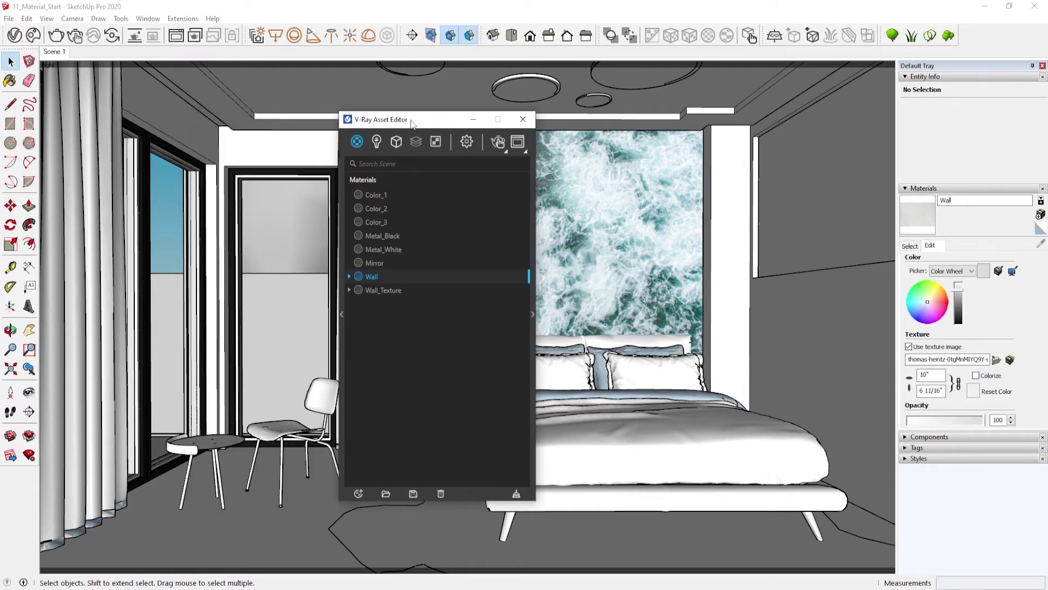
{"action": "left_click", "coordinate": [342, 189]}
{"action": "scroll", "coordinate": [257, 360], "scroll_direction": "down", "scroll_amount": 2}
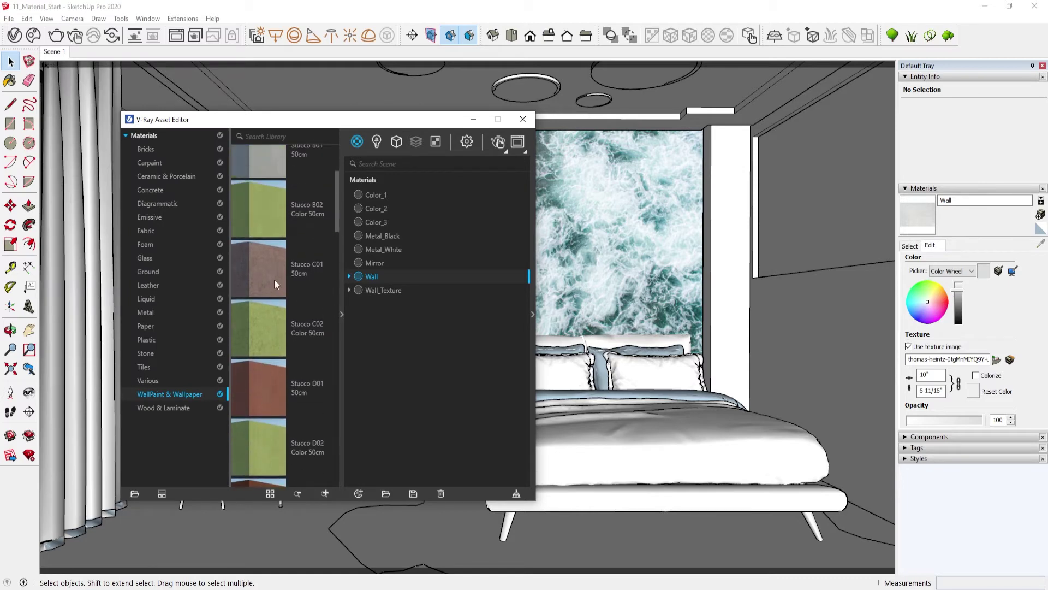
{"action": "left_click_drag", "start_coordinate": [268, 275], "coordinate": [532, 306]}
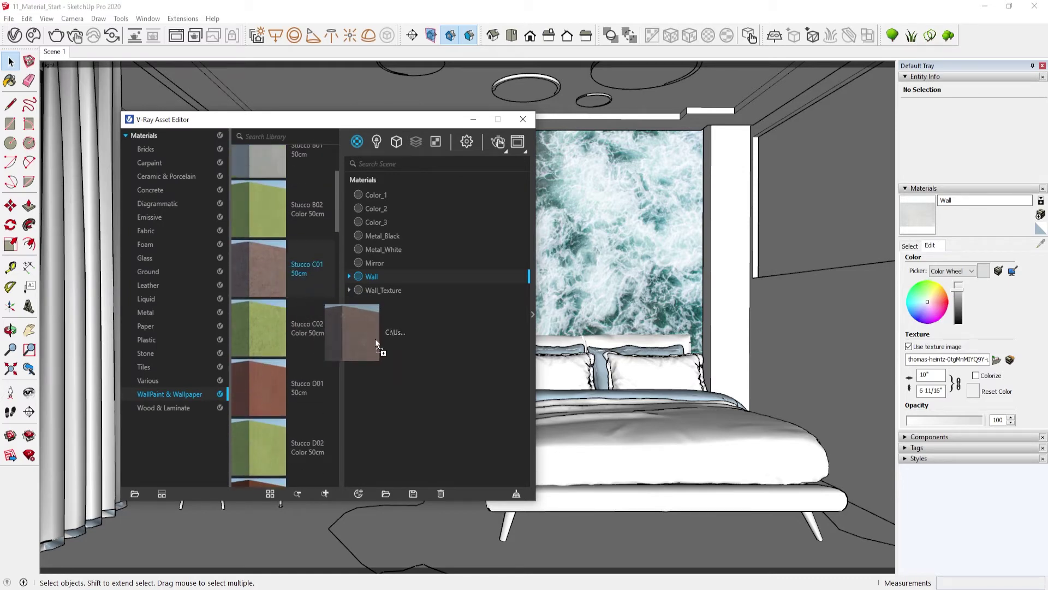
{"action": "left_click", "coordinate": [532, 302]}
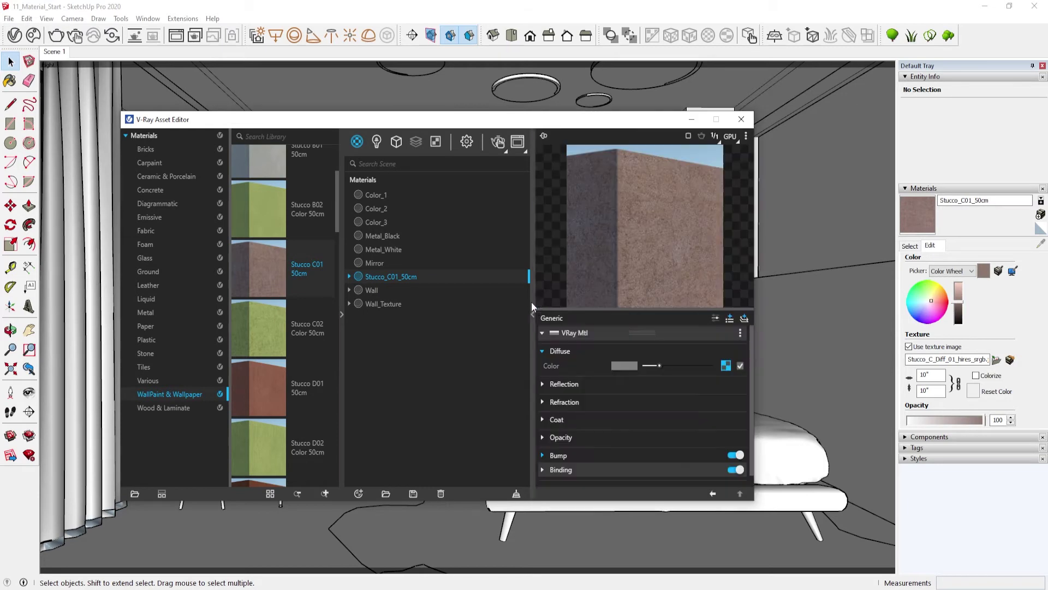
{"action": "left_click", "coordinate": [726, 365]}
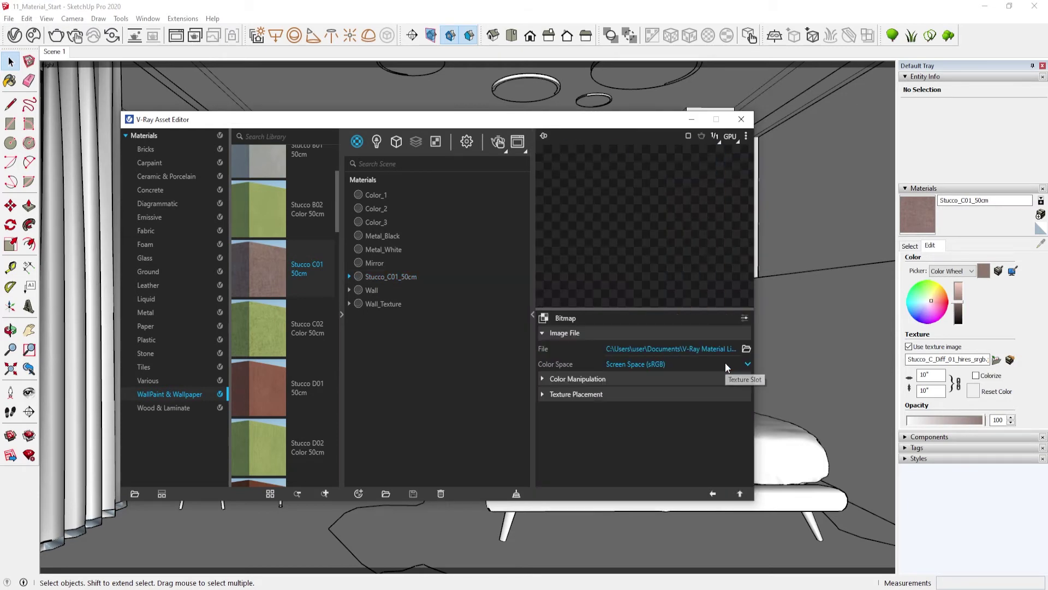
{"action": "left_click", "coordinate": [741, 494]}
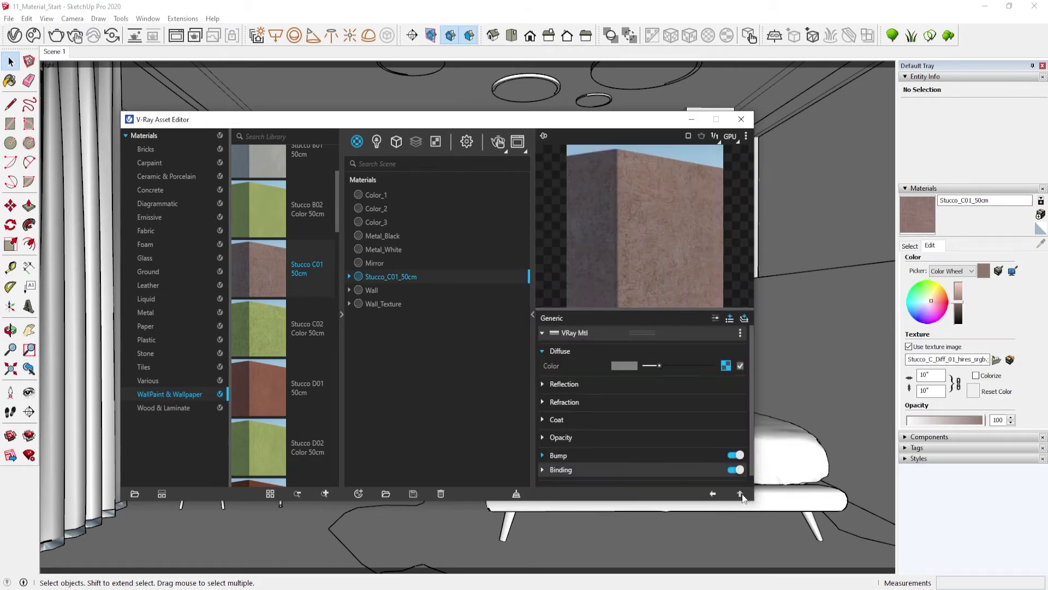
{"action": "right_click", "coordinate": [433, 274]}
{"action": "left_click", "coordinate": [467, 386]}
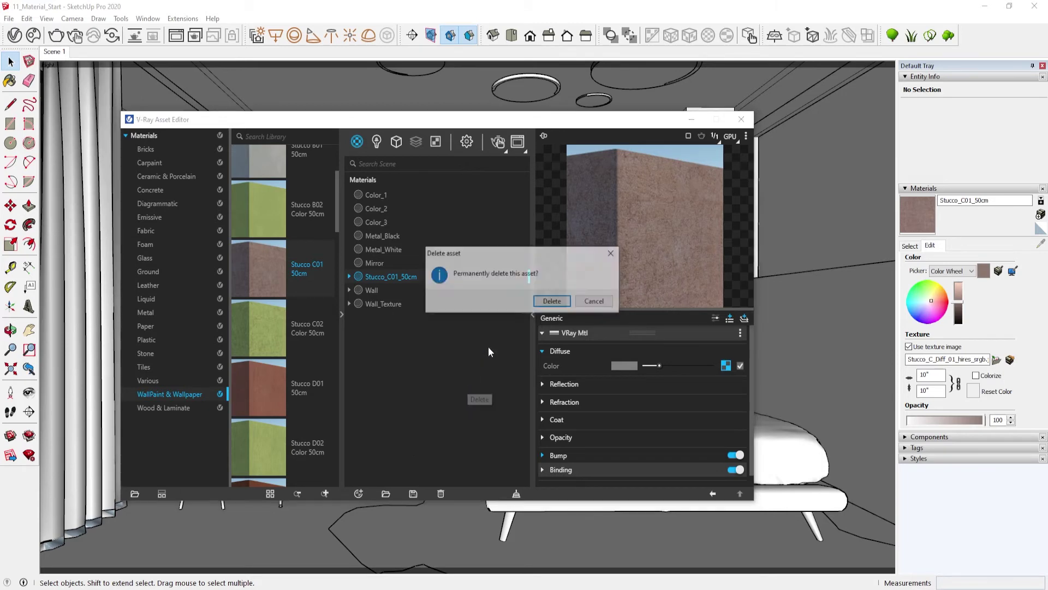
{"action": "left_click", "coordinate": [553, 304]}
Add Stucco_B01_50cm from the library, inspect its diffuse bitmap, then delete it.
{"action": "scroll", "coordinate": [263, 397], "scroll_direction": "up", "scroll_amount": 3}
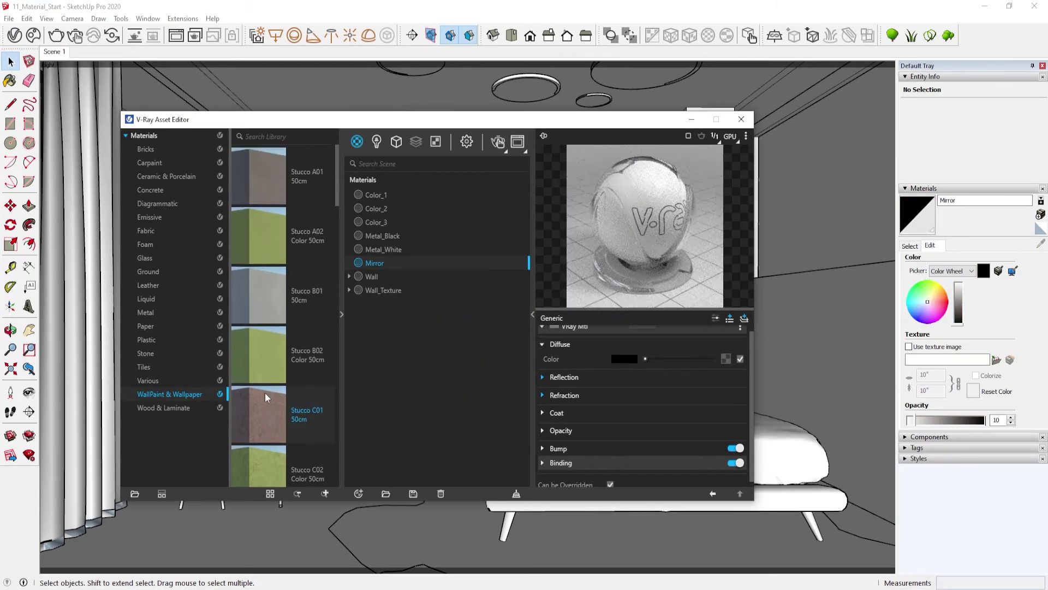
{"action": "mouse_move", "coordinate": [267, 298]}
{"action": "left_mouse_down"}
{"action": "mouse_move", "coordinate": [458, 355]}
{"action": "mouse_move", "coordinate": [461, 347]}
{"action": "left_mouse_up"}
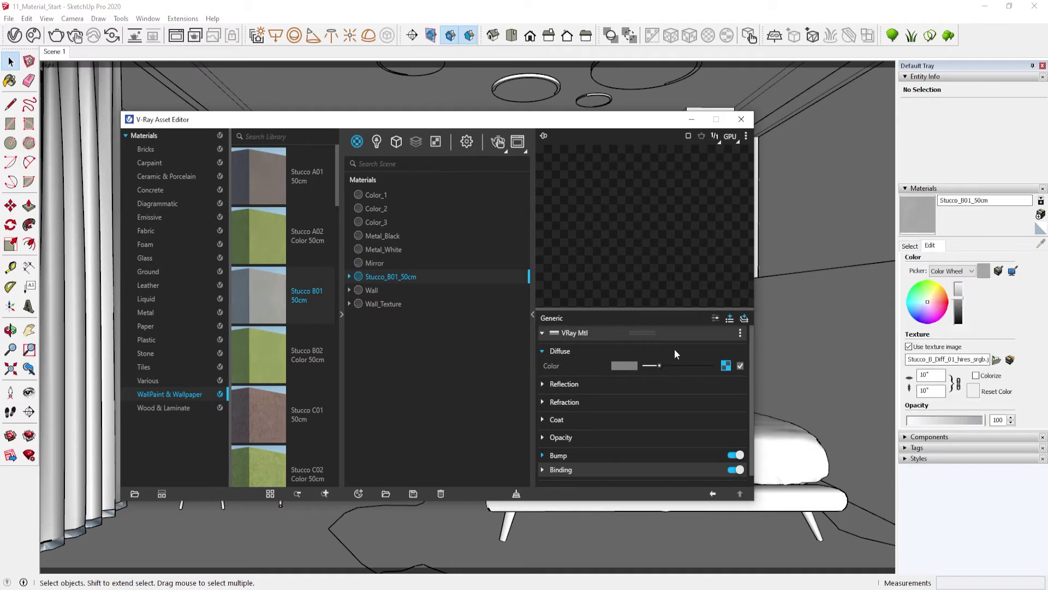
{"action": "left_click", "coordinate": [726, 366]}
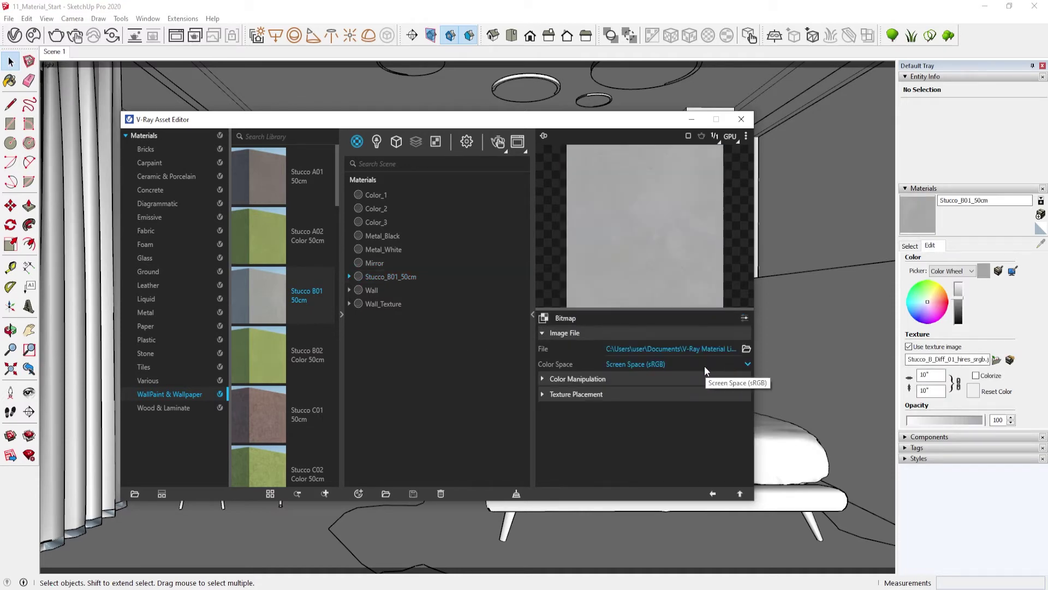
{"action": "left_click", "coordinate": [739, 495]}
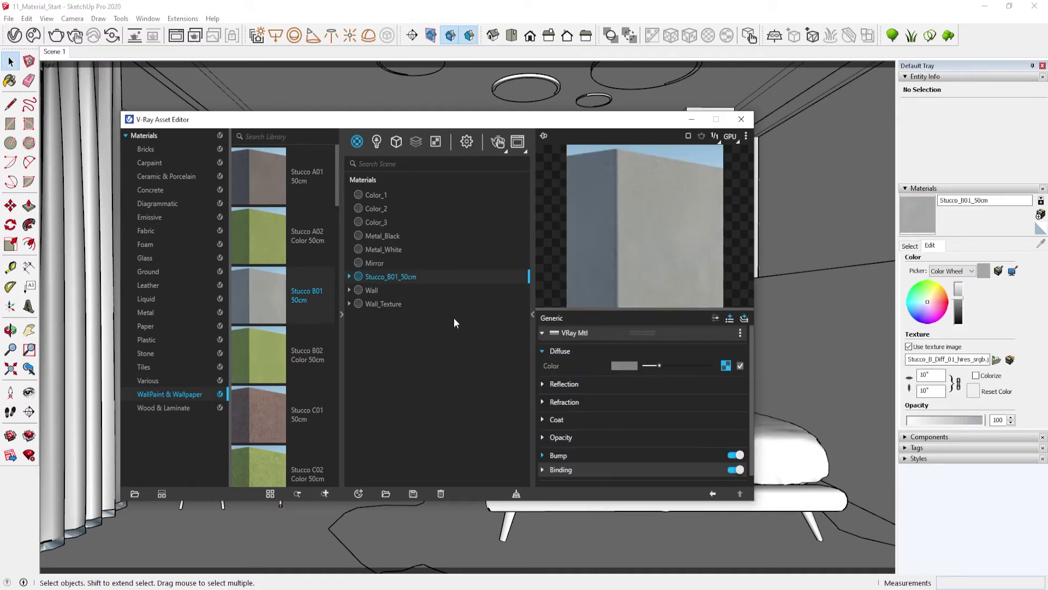
{"action": "right_click", "coordinate": [452, 279]}
{"action": "left_click", "coordinate": [474, 382]}
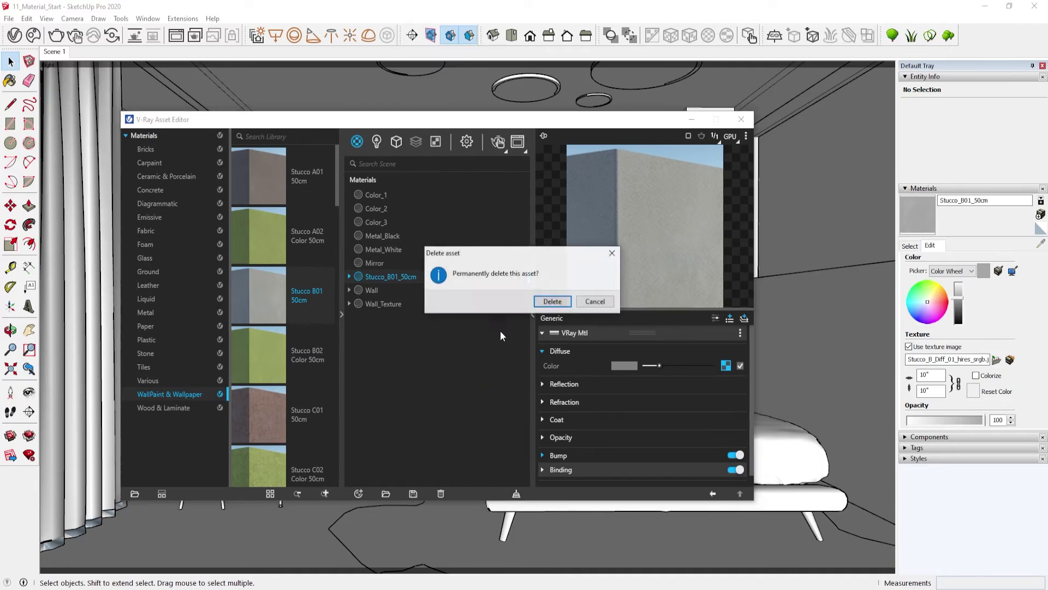
{"action": "left_click", "coordinate": [551, 301]}
{"action": "scroll", "coordinate": [262, 412], "scroll_direction": "down", "scroll_amount": 2}
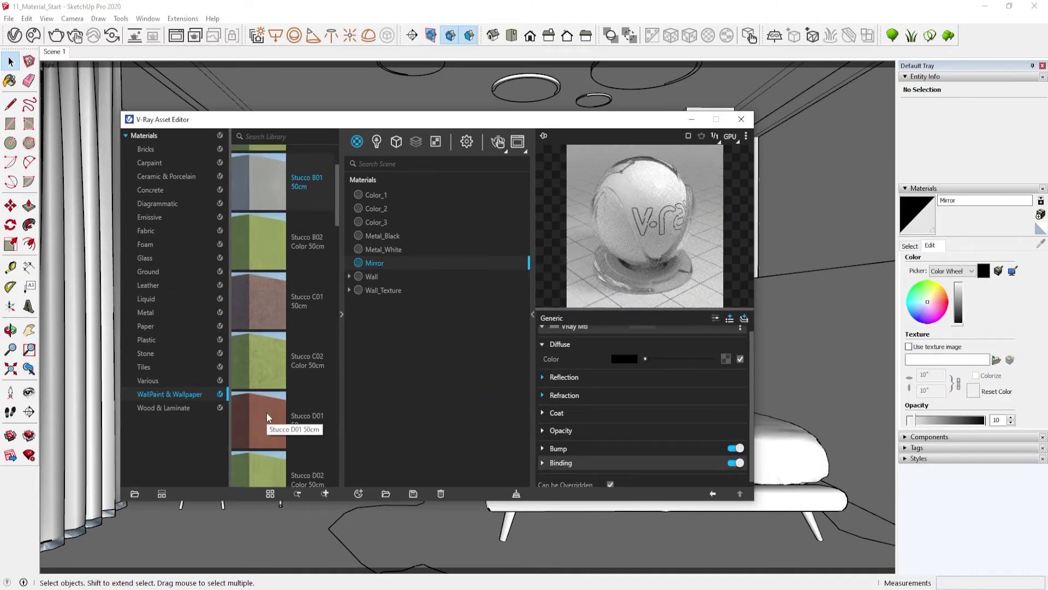
Add Stucco D02 Color from the library to the scene and open its diffuse Mix texture.
{"action": "scroll", "coordinate": [266, 412], "scroll_direction": "down", "scroll_amount": 3}
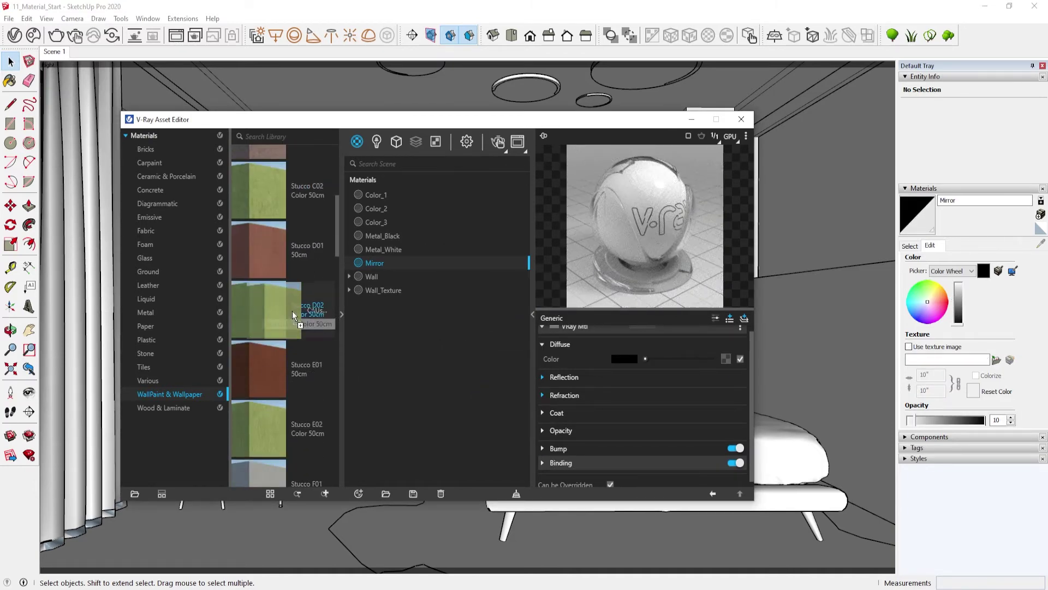
{"action": "left_click_drag", "start_coordinate": [292, 310], "coordinate": [437, 328]}
{"action": "left_click", "coordinate": [726, 366]}
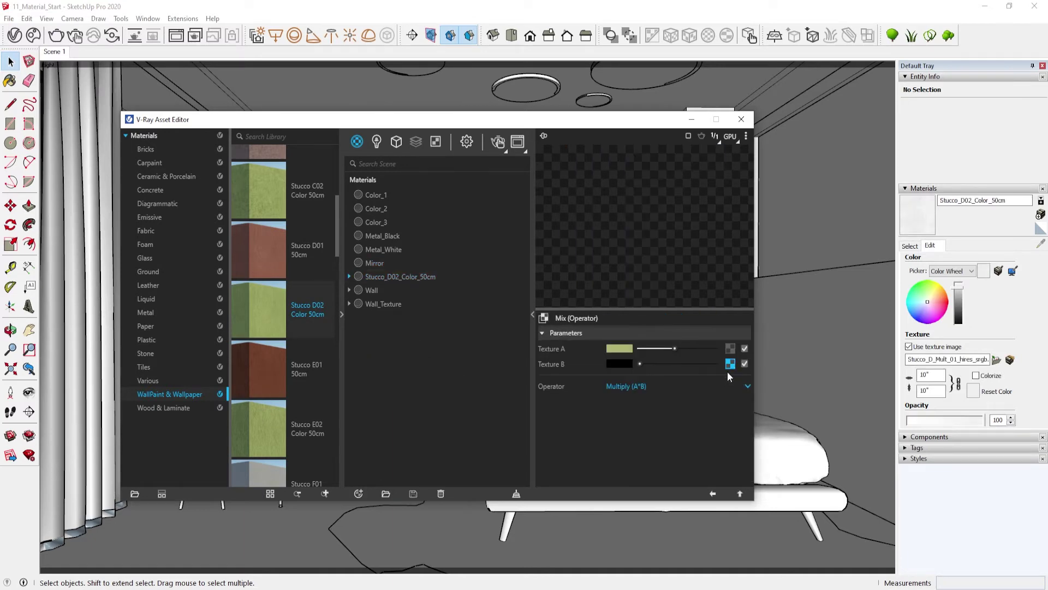
{"action": "left_click", "coordinate": [428, 275]}
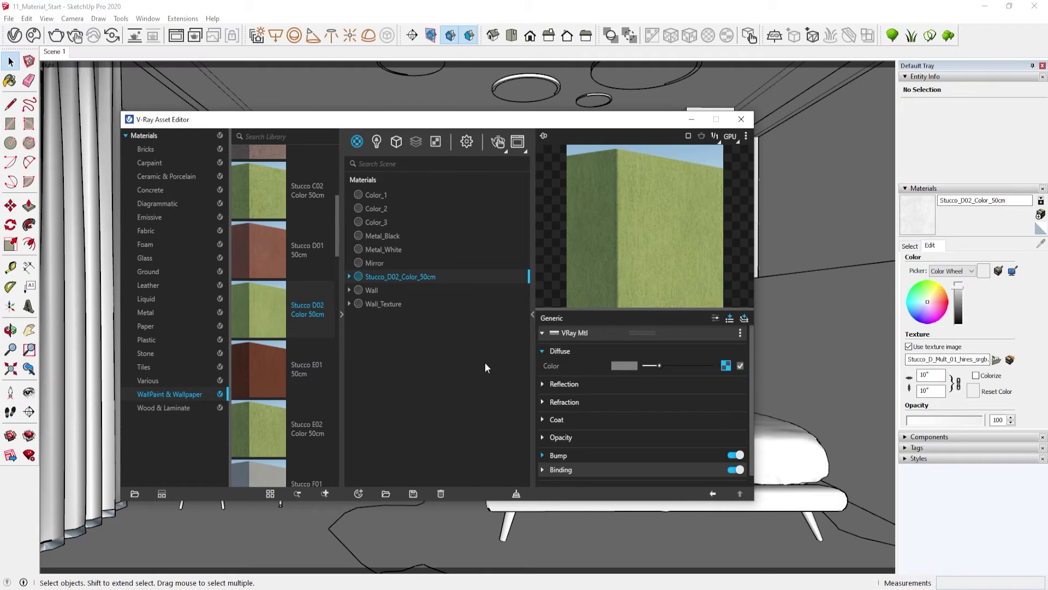
{"action": "left_click", "coordinate": [726, 365]}
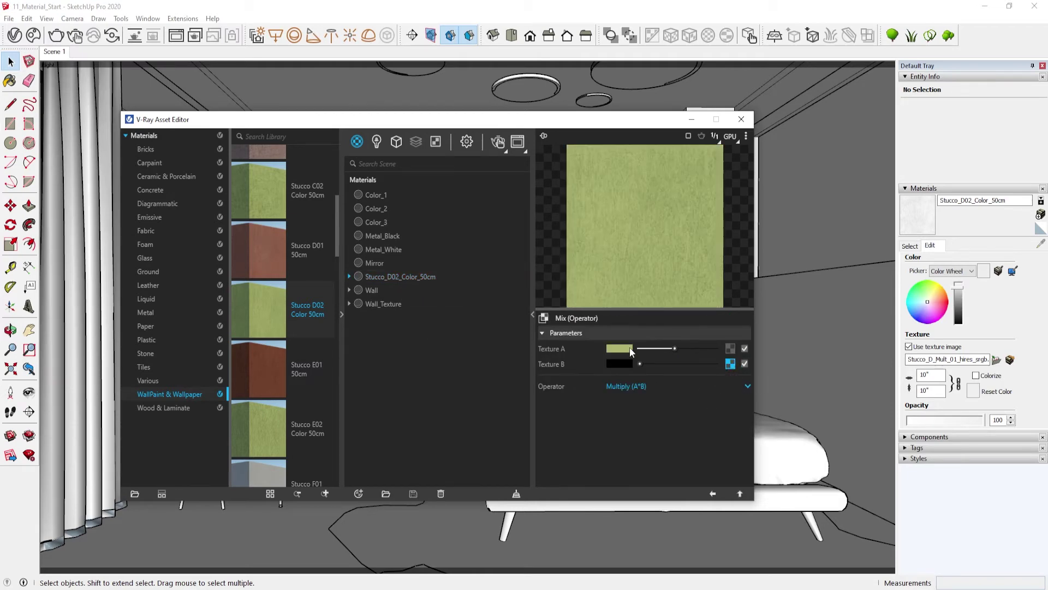
Tint the Mix's Texture A colour a pale blue-grey in the Color Picker.
{"action": "mouse_move", "coordinate": [620, 349]}
{"action": "left_click", "coordinate": [631, 349]}
{"action": "left_click_drag", "start_coordinate": [492, 171], "coordinate": [404, 181]}
{"action": "left_click_drag", "start_coordinate": [514, 202], "coordinate": [517, 272]}
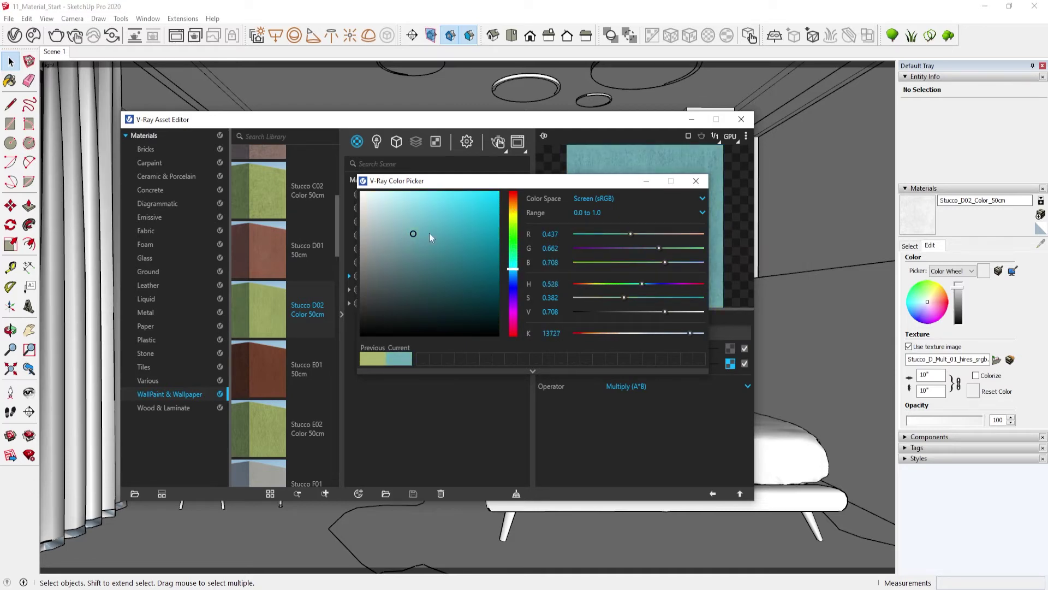
{"action": "mouse_move", "coordinate": [599, 183]}
{"action": "left_mouse_down"}
{"action": "mouse_move", "coordinate": [478, 213]}
{"action": "mouse_move", "coordinate": [450, 180]}
{"action": "left_mouse_up"}
{"action": "mouse_move", "coordinate": [244, 238]}
{"action": "left_mouse_down"}
{"action": "mouse_move", "coordinate": [236, 253]}
{"action": "mouse_move", "coordinate": [227, 214]}
{"action": "left_mouse_up"}
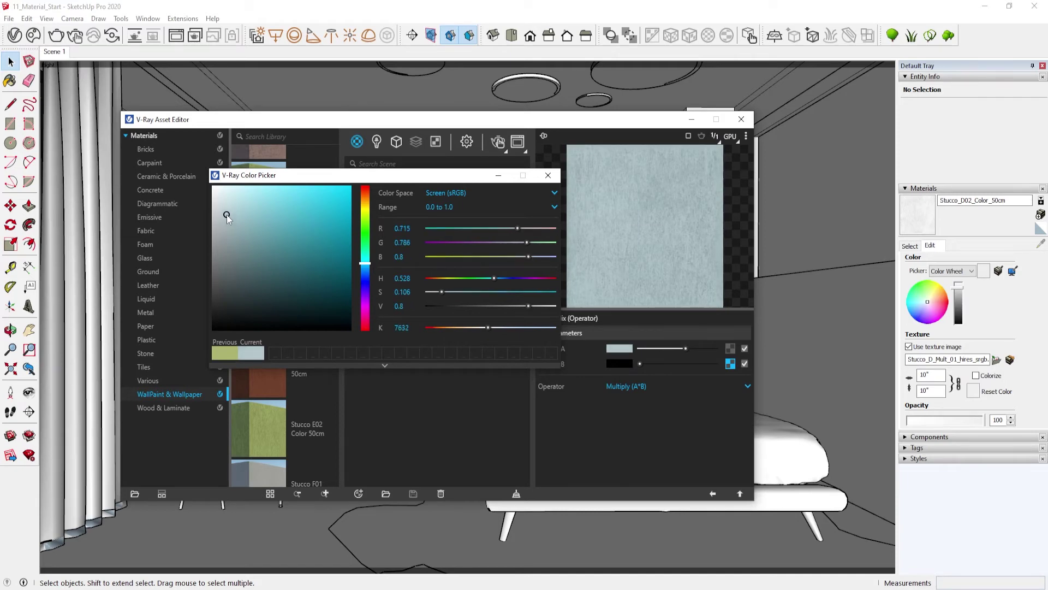
{"action": "left_click", "coordinate": [547, 176]}
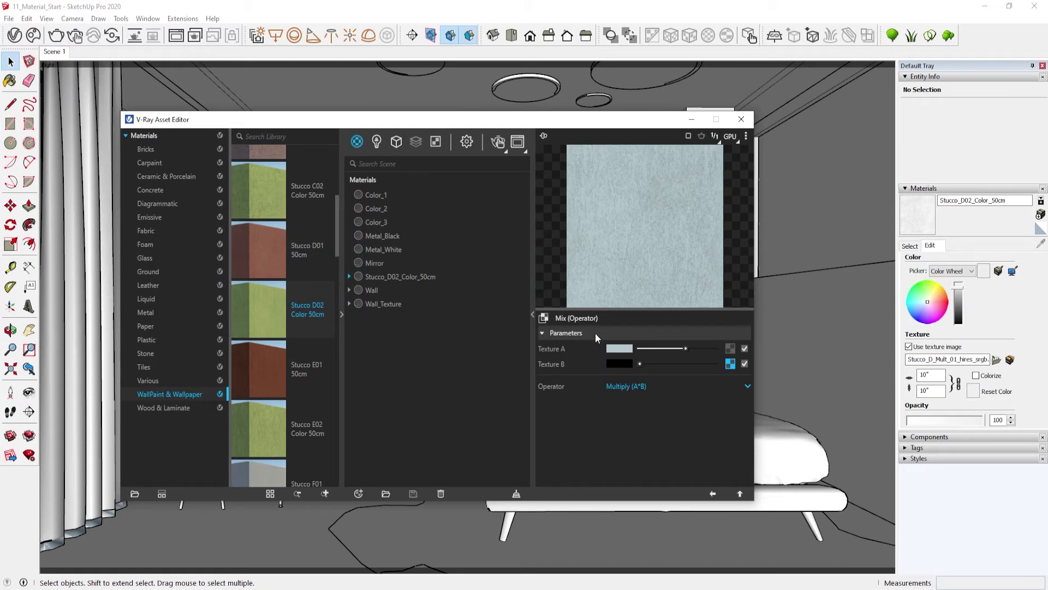
{"action": "left_click", "coordinate": [383, 290]}
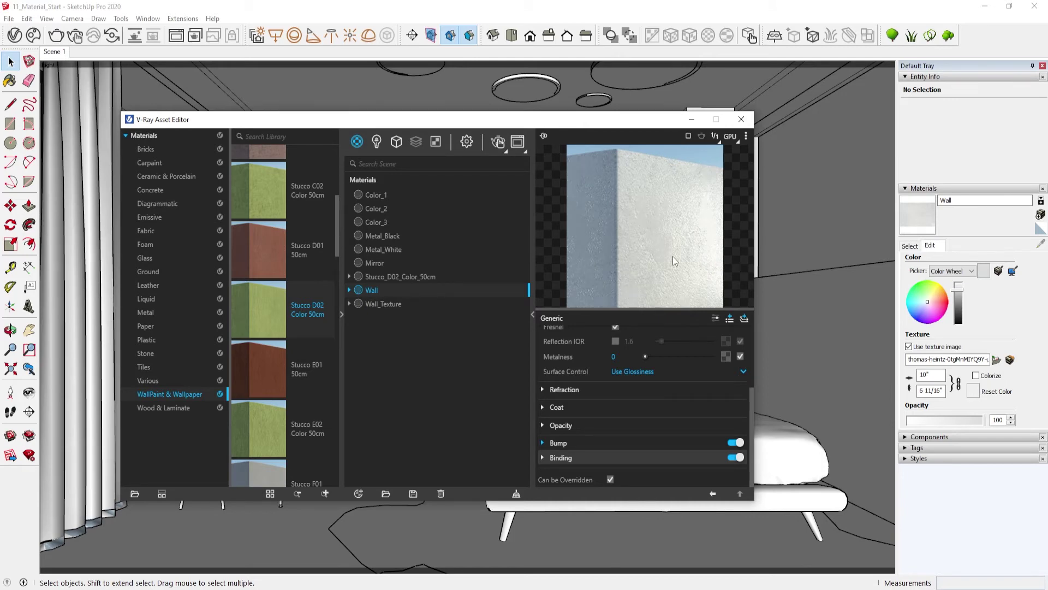
Collapse the library and preview, then set Stucco_D02_Color_50cm's texture width to 50cm.
{"action": "scroll", "coordinate": [663, 390], "scroll_direction": "up", "scroll_amount": 2}
{"action": "scroll", "coordinate": [663, 390], "scroll_direction": "up", "scroll_amount": 1}
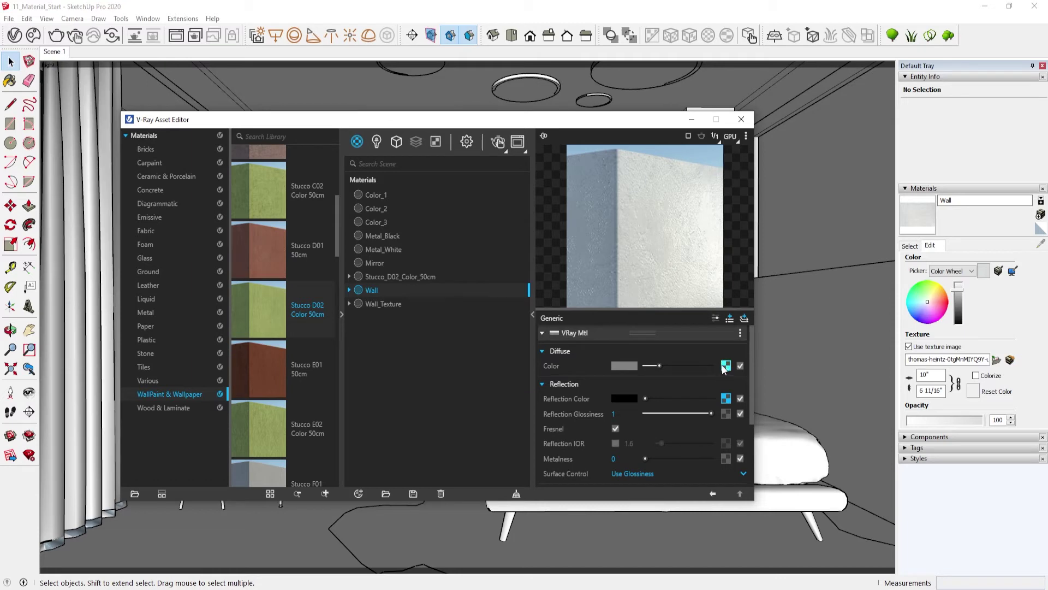
{"action": "right_click", "coordinate": [725, 366]}
{"action": "mouse_move", "coordinate": [687, 449]}
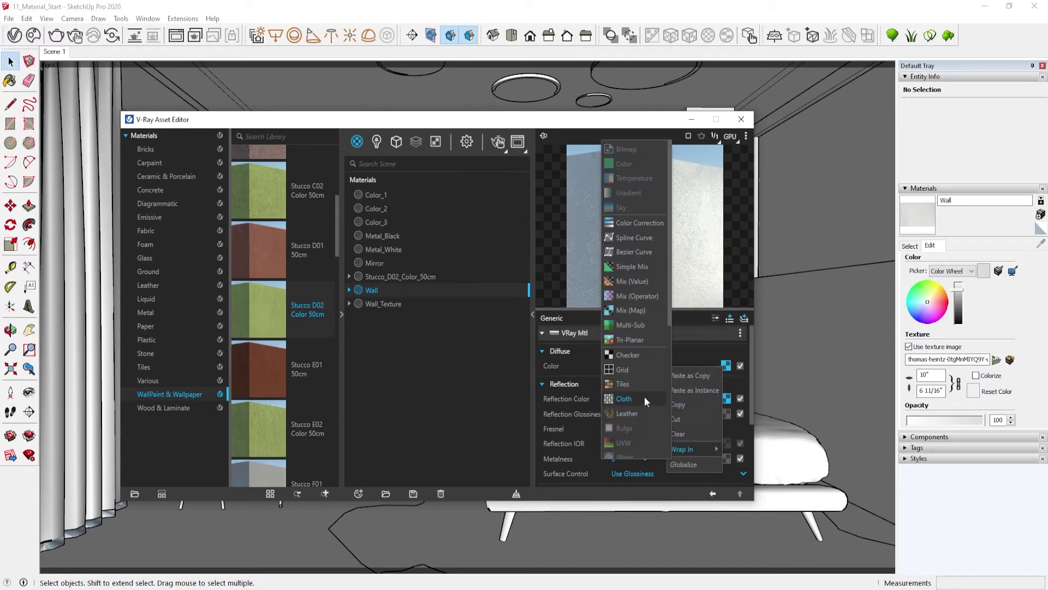
{"action": "left_click", "coordinate": [487, 359]}
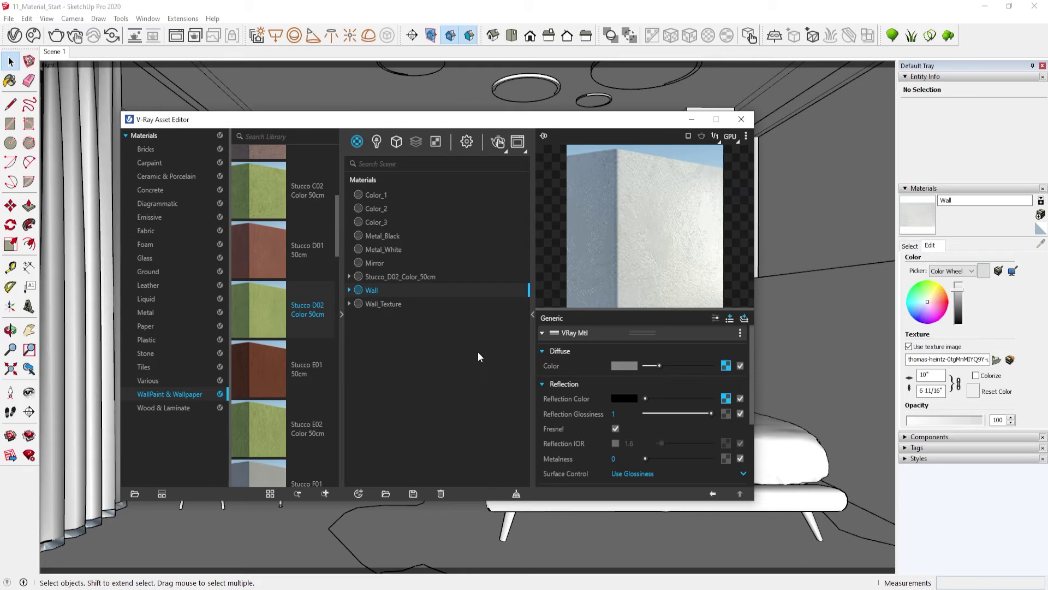
{"action": "left_click", "coordinate": [342, 279]}
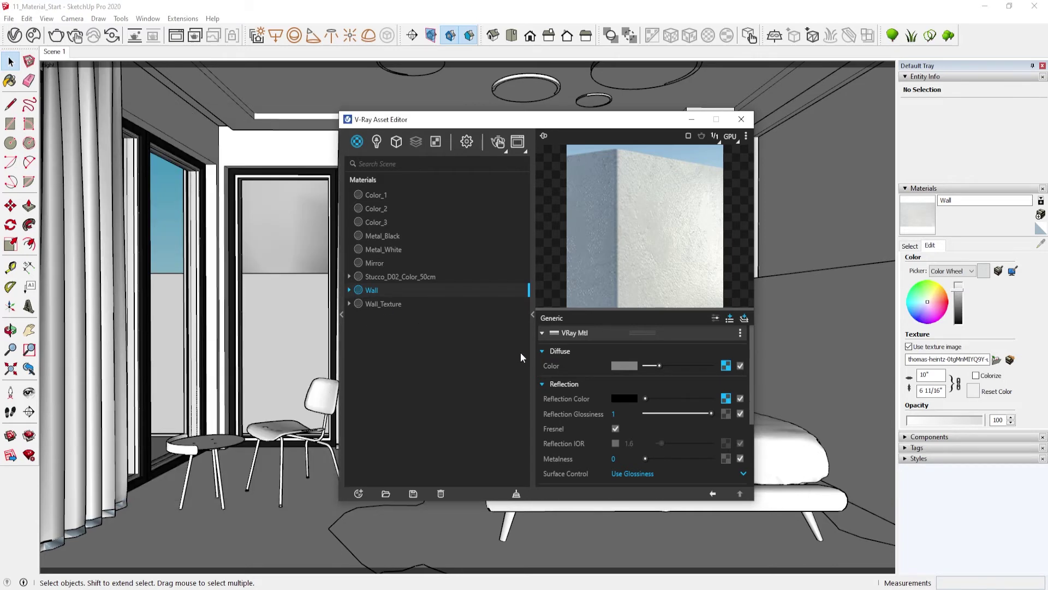
{"action": "left_click", "coordinate": [532, 313]}
{"action": "left_click_drag", "start_coordinate": [446, 122], "coordinate": [199, 133]}
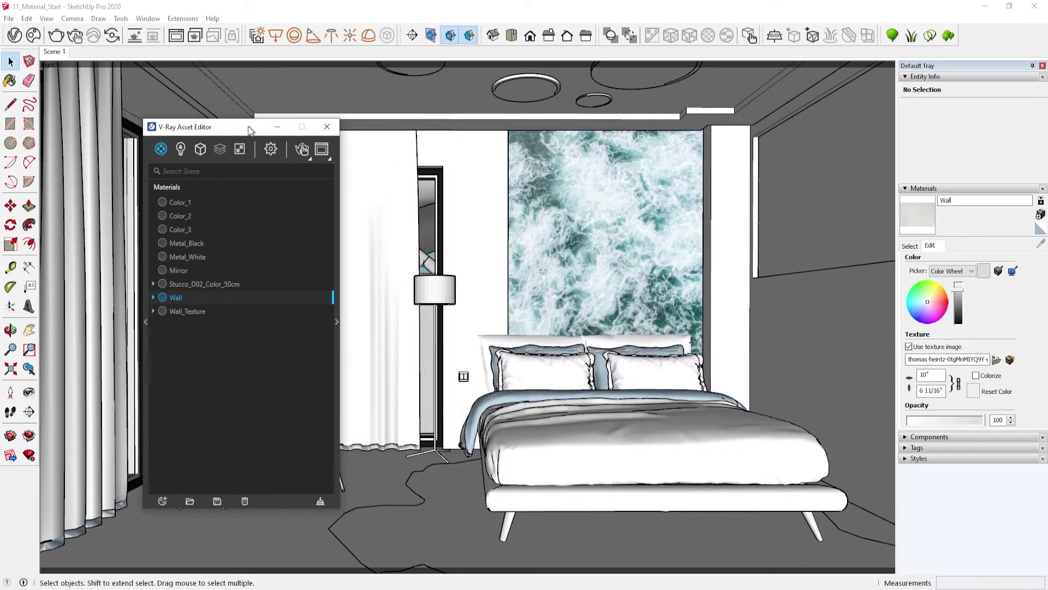
{"action": "left_click", "coordinate": [191, 288]}
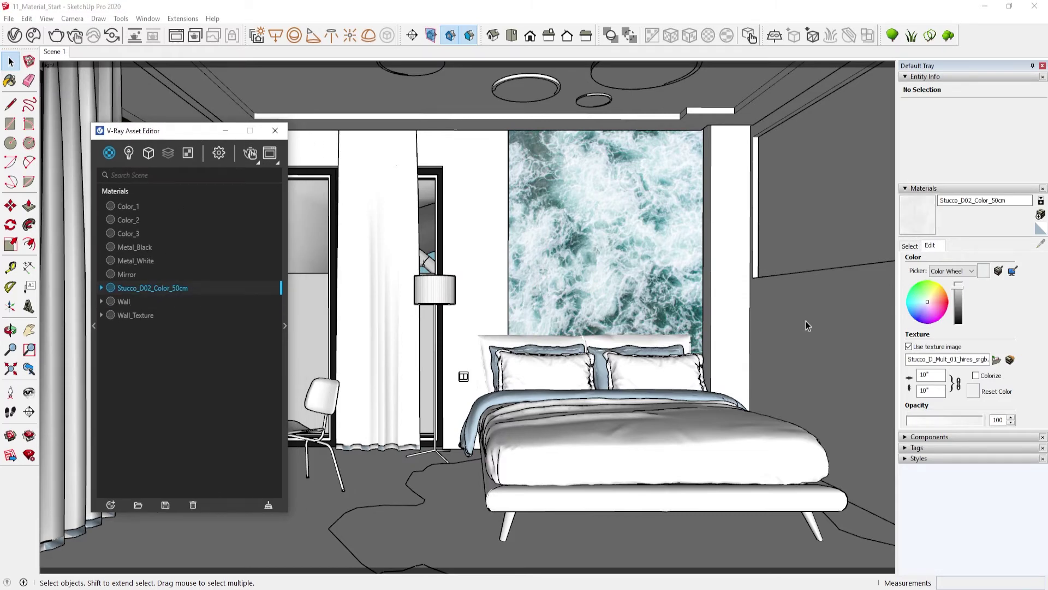
{"action": "double_click", "coordinate": [928, 374]}
{"action": "type", "text": "50cm"}
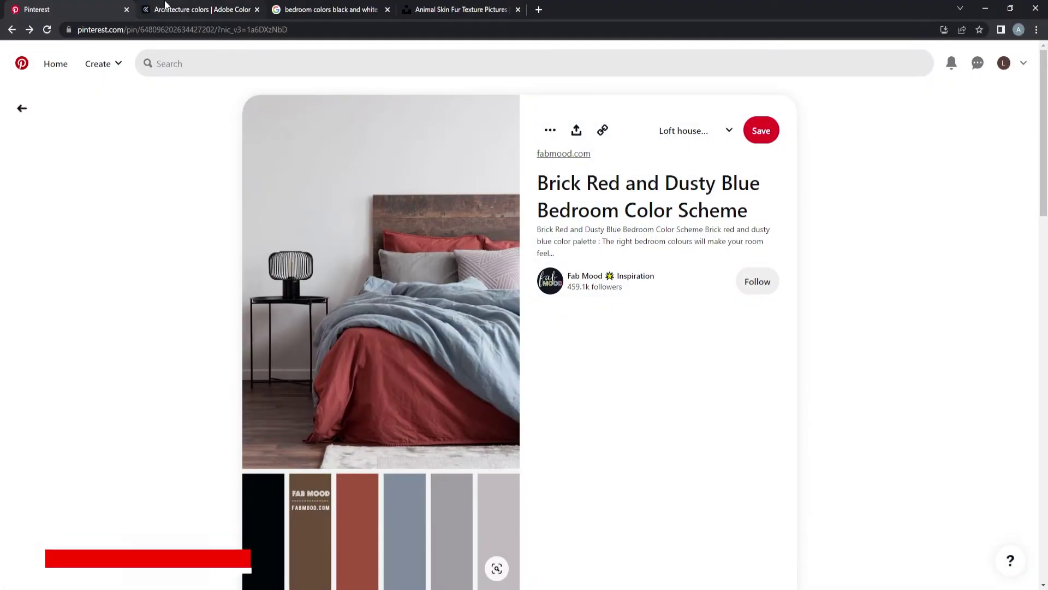
Switch to Unsplash's 'Animal skin fur texture' search results and scroll through them.
{"action": "left_click", "coordinate": [185, 10]}
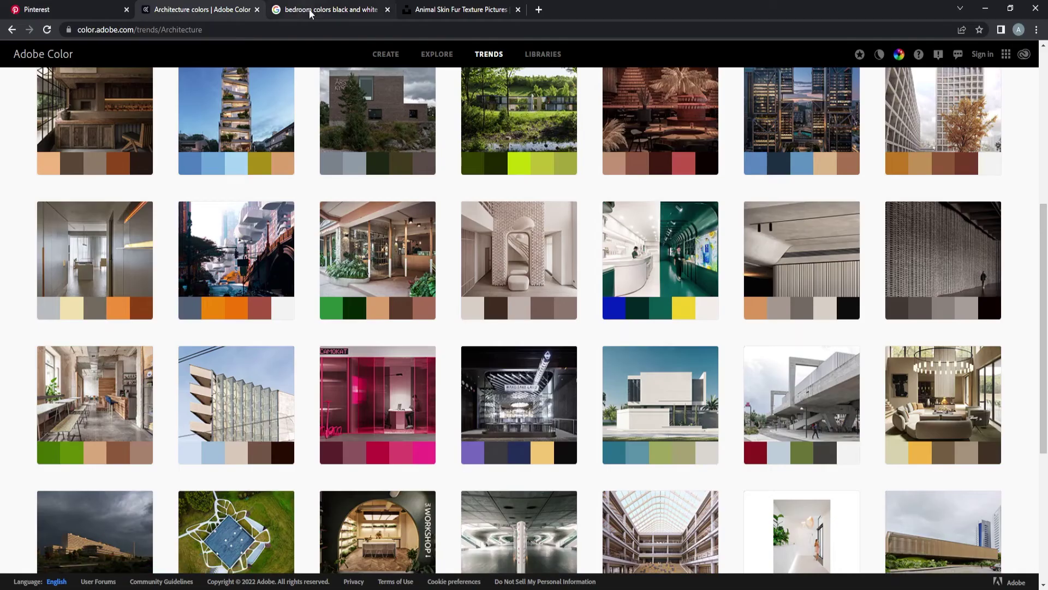
{"action": "left_click", "coordinate": [328, 10]}
{"action": "left_click", "coordinate": [460, 9]}
{"action": "scroll", "coordinate": [384, 329], "scroll_direction": "down", "scroll_amount": 10}
{"action": "scroll", "coordinate": [384, 330], "scroll_direction": "down", "scroll_amount": 10}
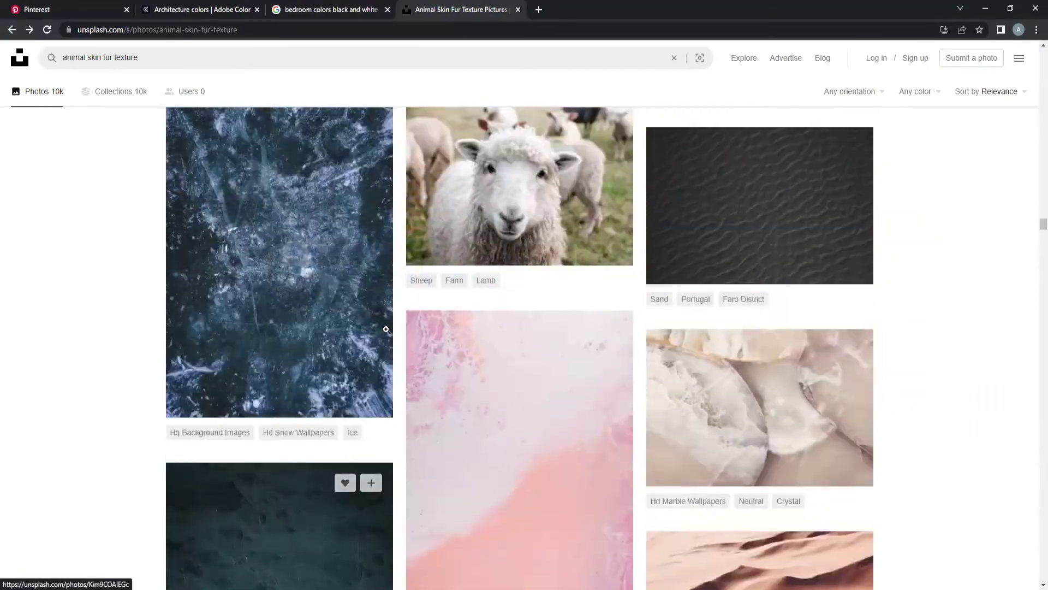
{"action": "scroll", "coordinate": [377, 322], "scroll_direction": "down", "scroll_amount": 10}
{"action": "scroll", "coordinate": [377, 322], "scroll_direction": "down", "scroll_amount": 10}
{"action": "scroll", "coordinate": [363, 299], "scroll_direction": "down", "scroll_amount": 10}
{"action": "scroll", "coordinate": [363, 284], "scroll_direction": "down", "scroll_amount": 10}
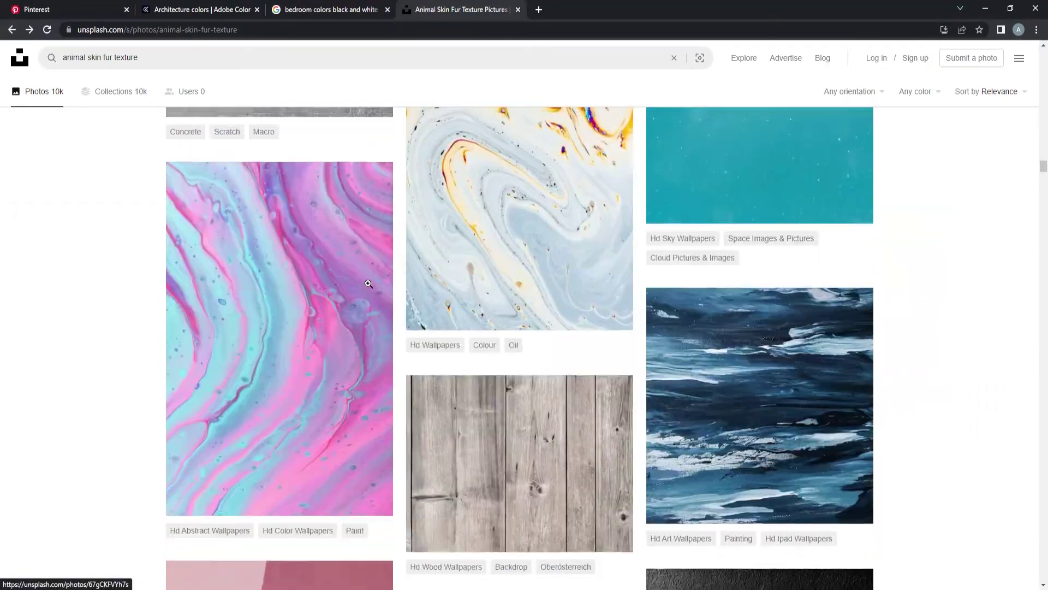
{"action": "scroll", "coordinate": [369, 283], "scroll_direction": "down", "scroll_amount": 10}
{"action": "scroll", "coordinate": [368, 284], "scroll_direction": "up", "scroll_amount": 10}
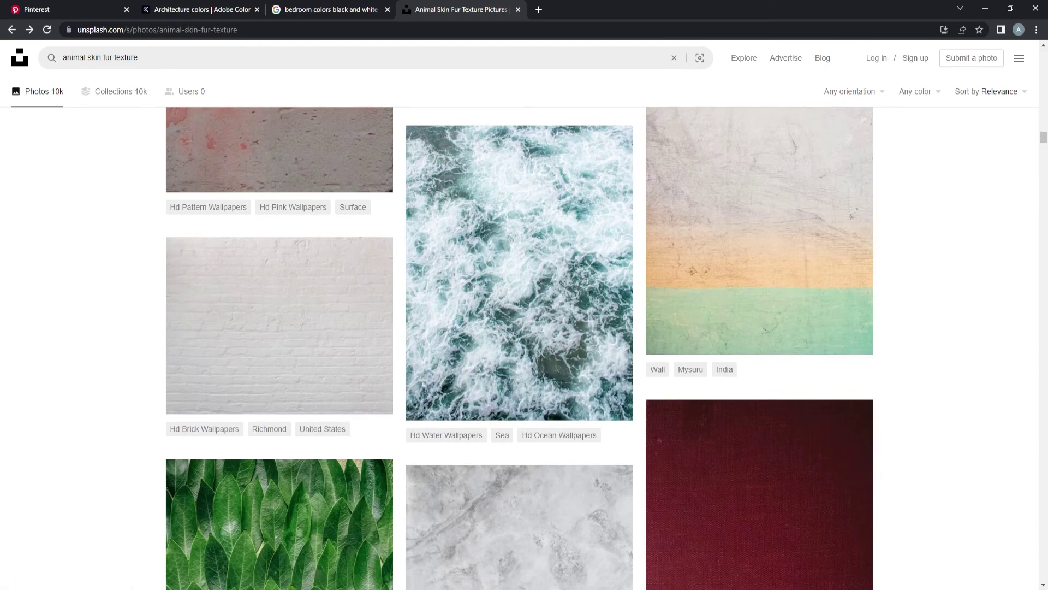
{"action": "left_click", "coordinate": [402, 548]}
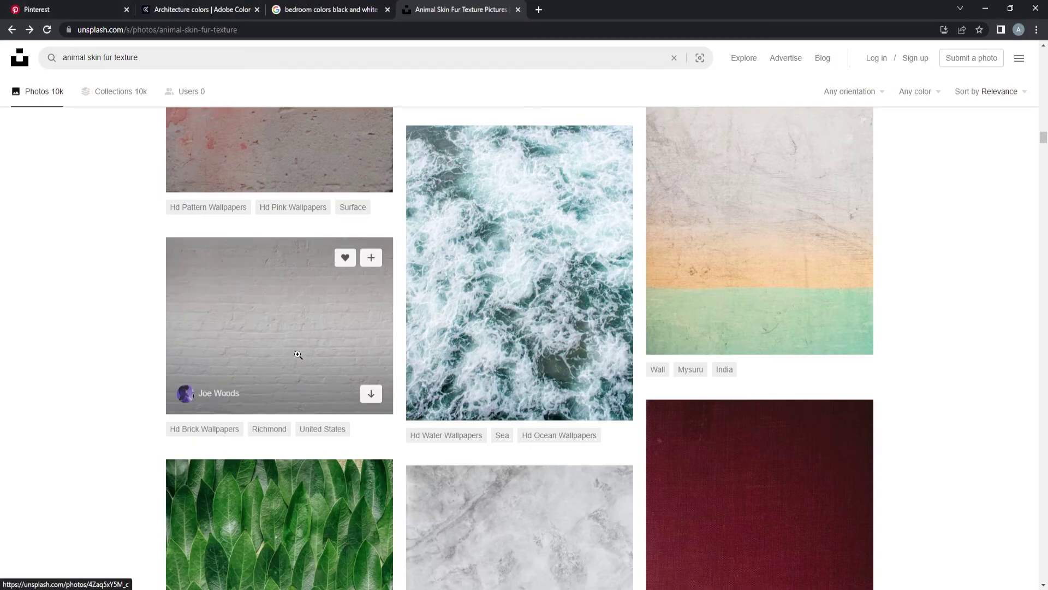
{"action": "scroll", "coordinate": [296, 355], "scroll_direction": "up", "scroll_amount": 5}
{"action": "scroll", "coordinate": [296, 355], "scroll_direction": "up", "scroll_amount": 5}
{"action": "scroll", "coordinate": [296, 355], "scroll_direction": "up", "scroll_amount": 3}
{"action": "scroll", "coordinate": [294, 355], "scroll_direction": "up", "scroll_amount": 3}
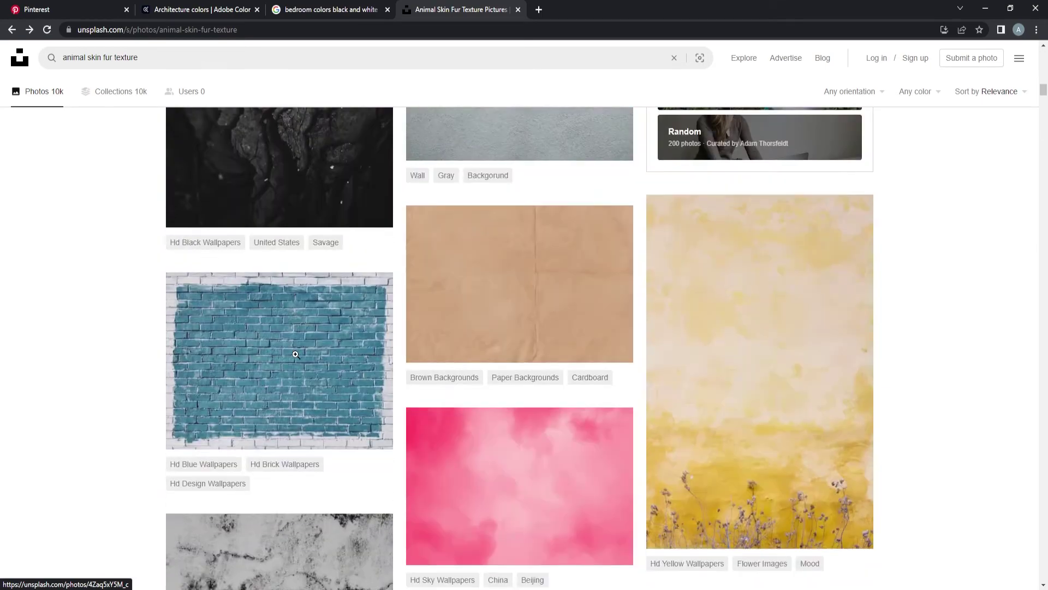
{"action": "scroll", "coordinate": [289, 355], "scroll_direction": "up", "scroll_amount": 3}
{"action": "scroll", "coordinate": [283, 355], "scroll_direction": "up", "scroll_amount": 3}
{"action": "scroll", "coordinate": [282, 355], "scroll_direction": "up", "scroll_amount": 5}
{"action": "scroll", "coordinate": [285, 355], "scroll_direction": "down", "scroll_amount": 5}
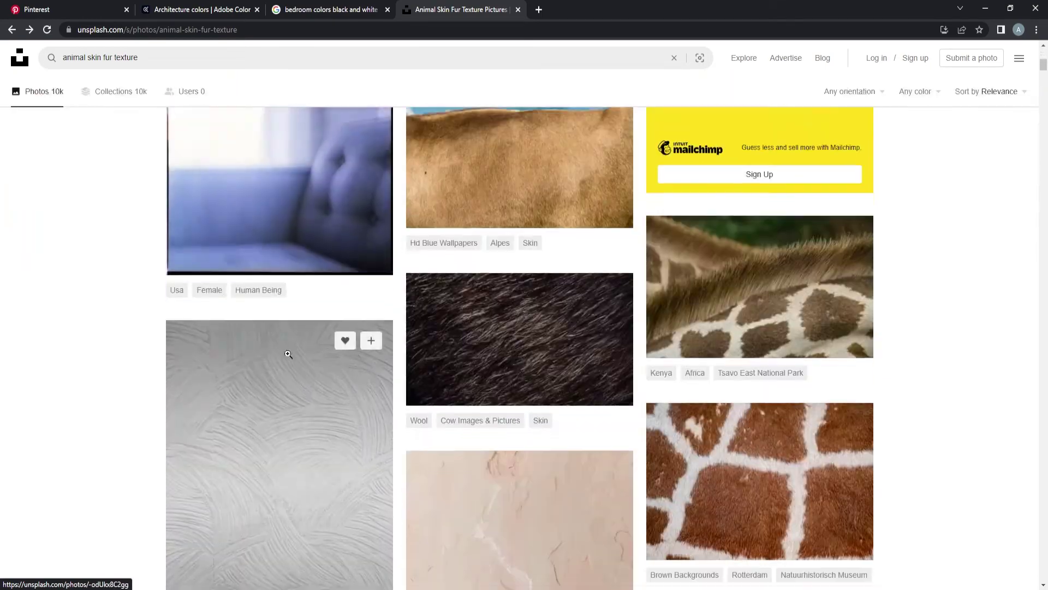
{"action": "scroll", "coordinate": [288, 355], "scroll_direction": "down", "scroll_amount": 5}
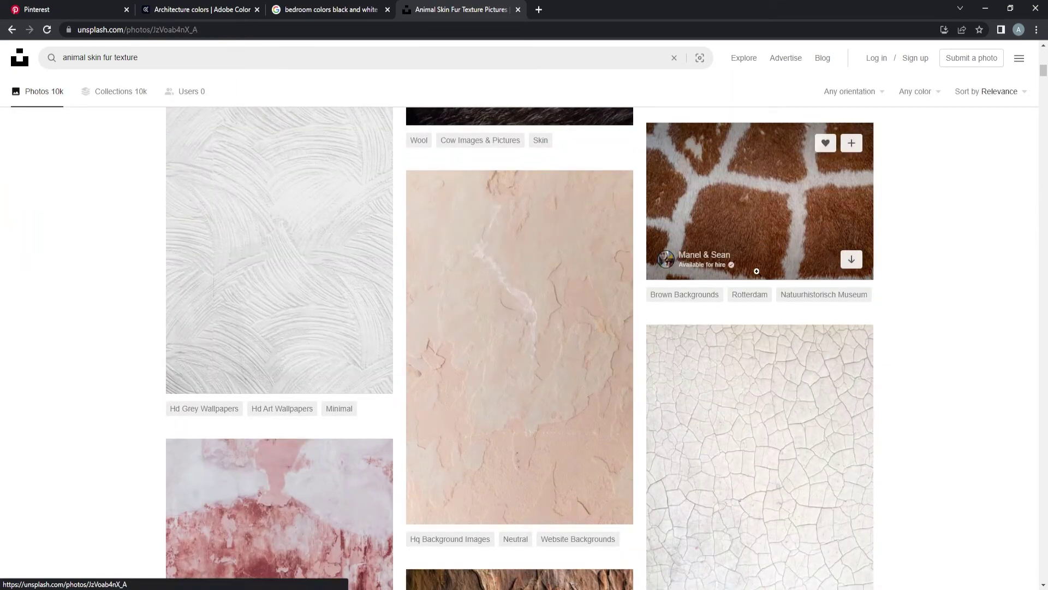
View the giraffe fur photo's details, then close it back to the results.
{"action": "left_click", "coordinate": [756, 267]}
{"action": "scroll", "coordinate": [280, 368], "scroll_direction": "down", "scroll_amount": 7}
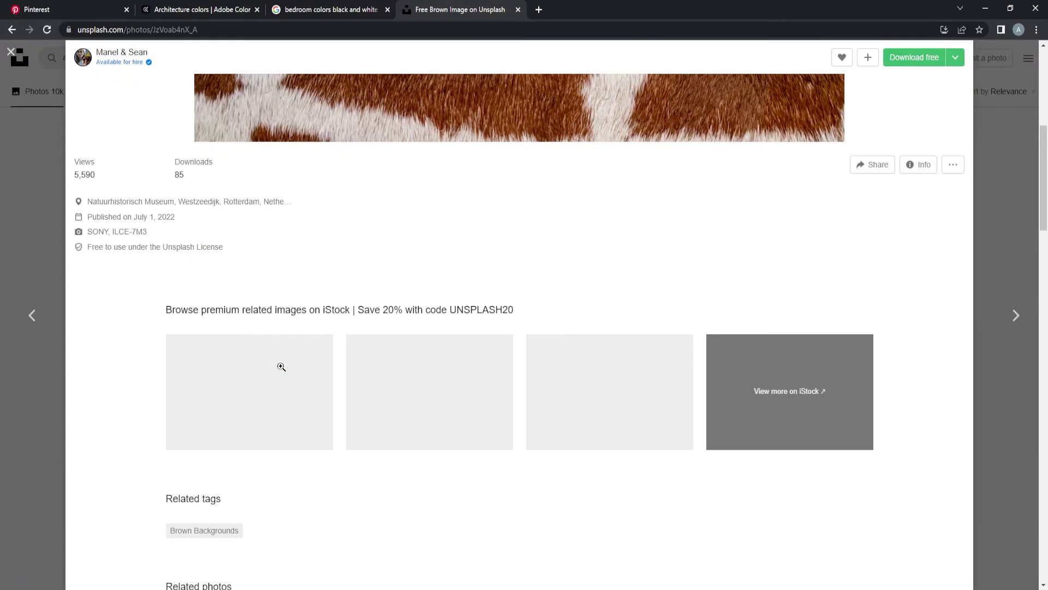
{"action": "scroll", "coordinate": [284, 382], "scroll_direction": "up", "scroll_amount": 7}
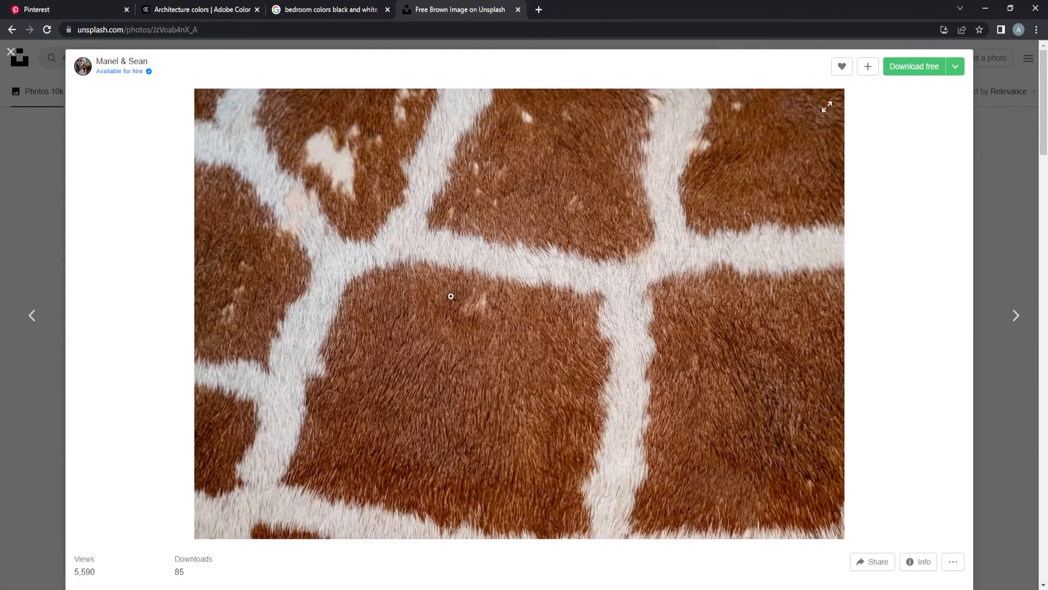
{"action": "scroll", "coordinate": [452, 296], "scroll_direction": "down", "scroll_amount": 7}
{"action": "scroll", "coordinate": [398, 436], "scroll_direction": "down", "scroll_amount": 7}
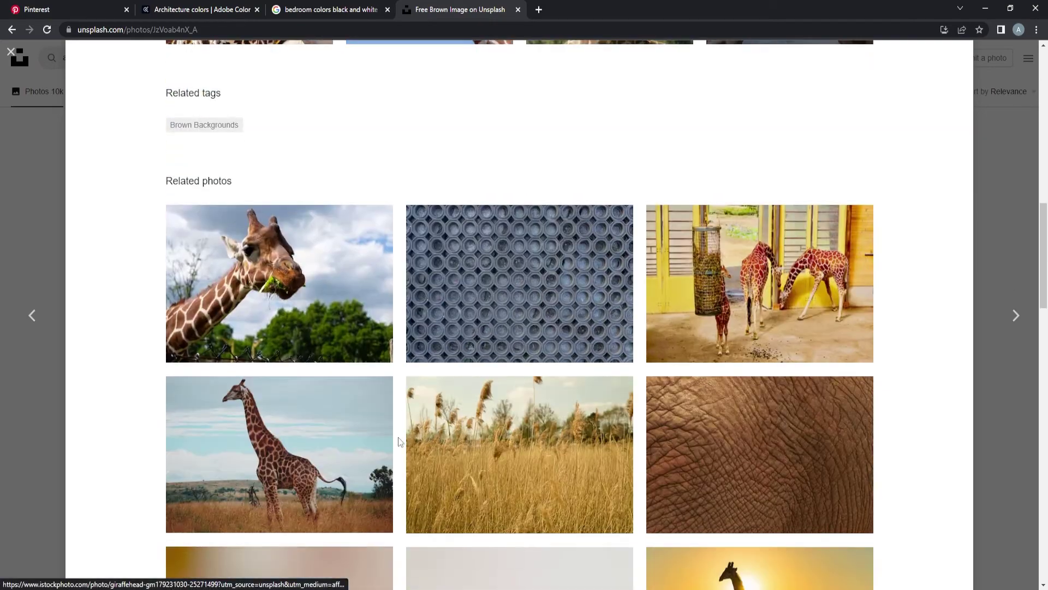
{"action": "scroll", "coordinate": [388, 431], "scroll_direction": "down", "scroll_amount": 6}
{"action": "scroll", "coordinate": [381, 426], "scroll_direction": "up", "scroll_amount": 4}
{"action": "scroll", "coordinate": [381, 426], "scroll_direction": "up", "scroll_amount": 10}
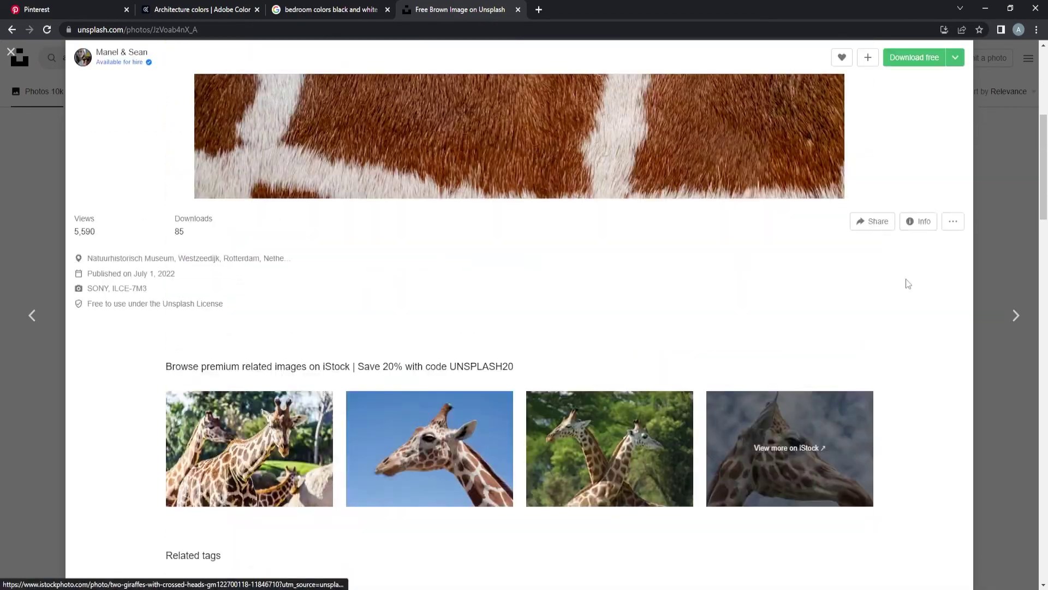
{"action": "scroll", "coordinate": [908, 283], "scroll_direction": "up", "scroll_amount": 6}
{"action": "left_click", "coordinate": [1002, 159]}
Trim the Unsplash search query to 'animal texture' and run the search.
{"action": "scroll", "coordinate": [542, 389], "scroll_direction": "up", "scroll_amount": 10}
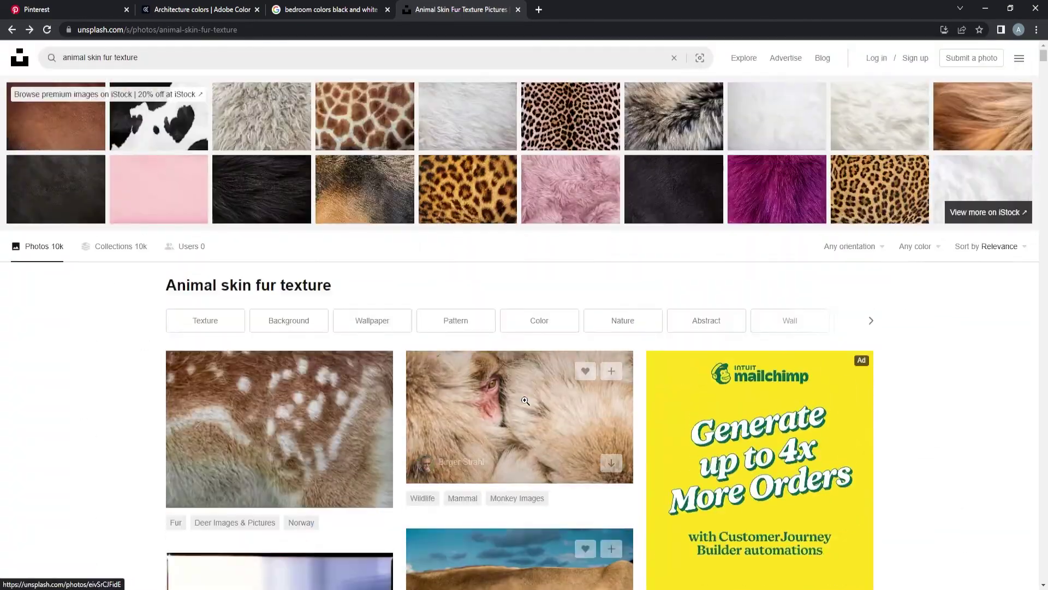
{"action": "scroll", "coordinate": [280, 420], "scroll_direction": "down", "scroll_amount": 2}
{"action": "scroll", "coordinate": [278, 421], "scroll_direction": "down", "scroll_amount": 3}
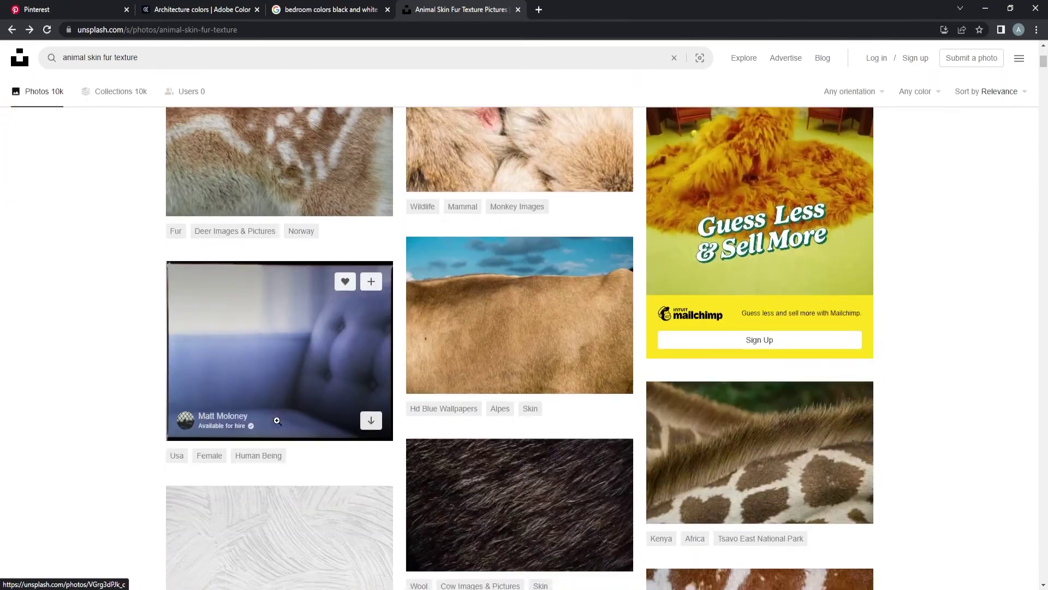
{"action": "scroll", "coordinate": [273, 424], "scroll_direction": "down", "scroll_amount": 6}
{"action": "scroll", "coordinate": [270, 425], "scroll_direction": "down", "scroll_amount": 7}
{"action": "scroll", "coordinate": [270, 426], "scroll_direction": "up", "scroll_amount": 10}
{"action": "scroll", "coordinate": [273, 437], "scroll_direction": "down", "scroll_amount": 3}
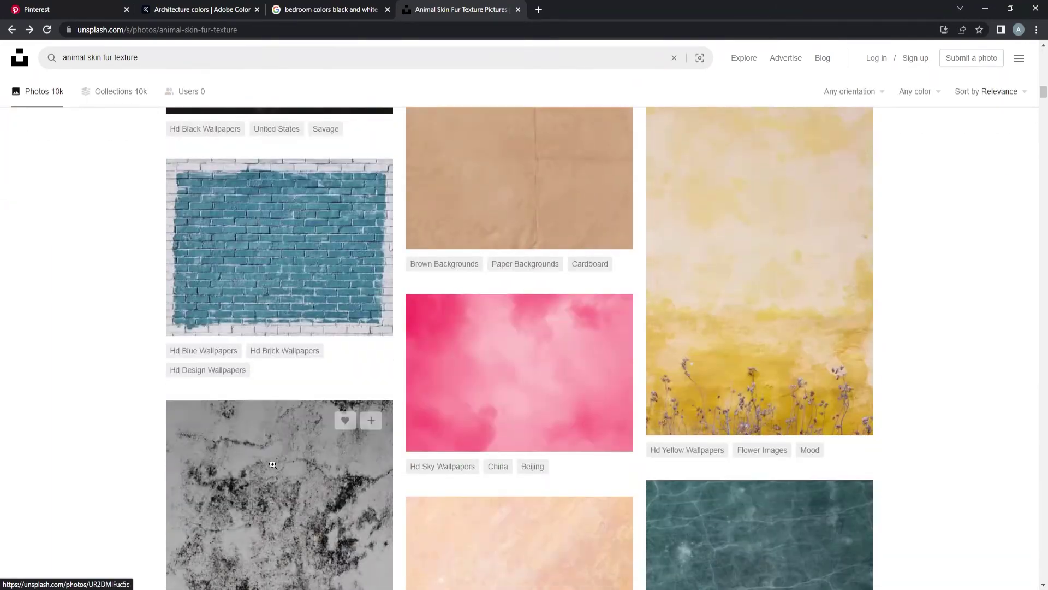
{"action": "scroll", "coordinate": [276, 445], "scroll_direction": "down", "scroll_amount": 7}
{"action": "scroll", "coordinate": [282, 464], "scroll_direction": "down", "scroll_amount": 12}
{"action": "scroll", "coordinate": [282, 464], "scroll_direction": "up", "scroll_amount": 6}
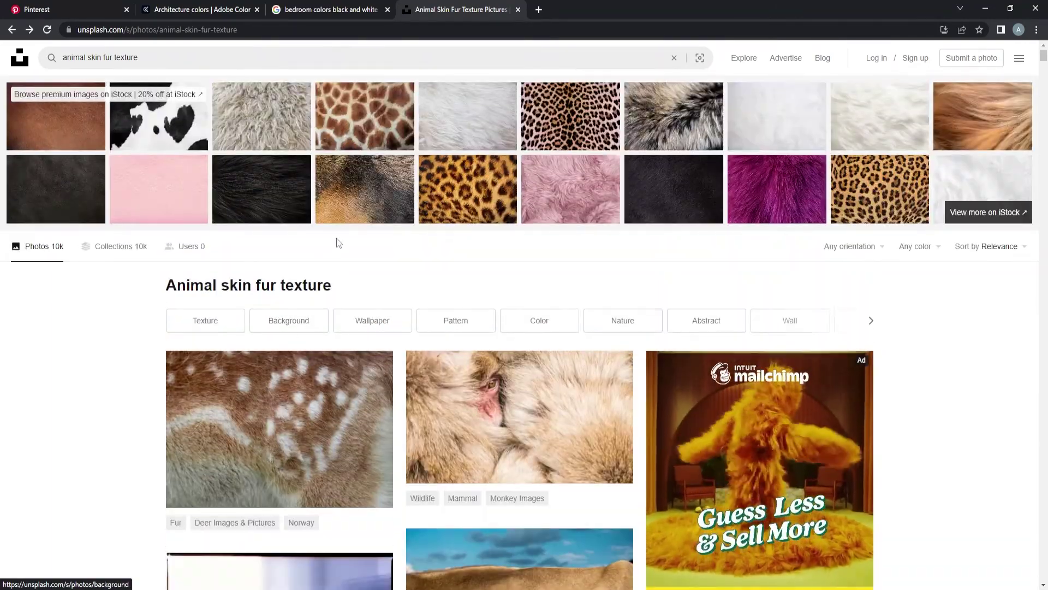
{"action": "left_click_drag", "start_coordinate": [190, 54], "coordinate": [89, 58]}
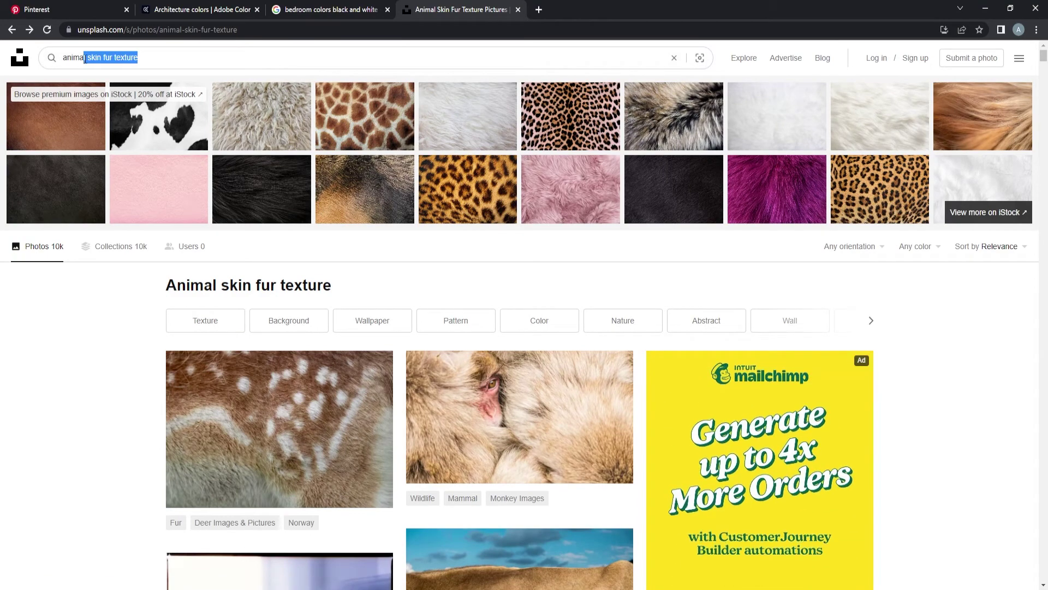
{"action": "left_click", "coordinate": [113, 56]}
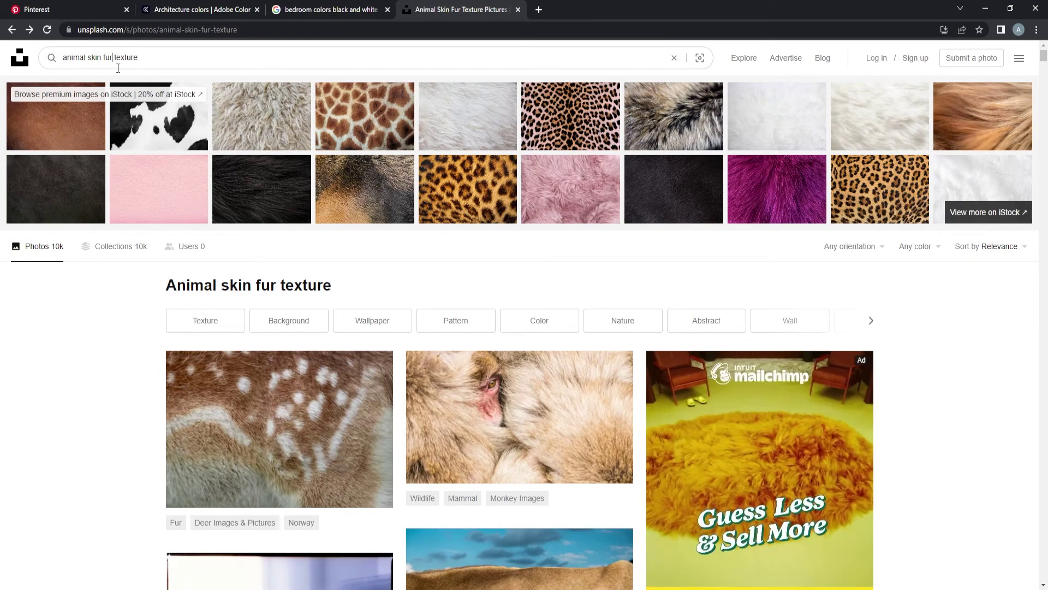
{"action": "key", "text": "BackSpace"}
{"action": "key", "text": "BackSpace"}
{"action": "key", "text": "BackSpace"}
{"action": "key", "text": "BackSpace"}
{"action": "key", "text": "BackSpace"}
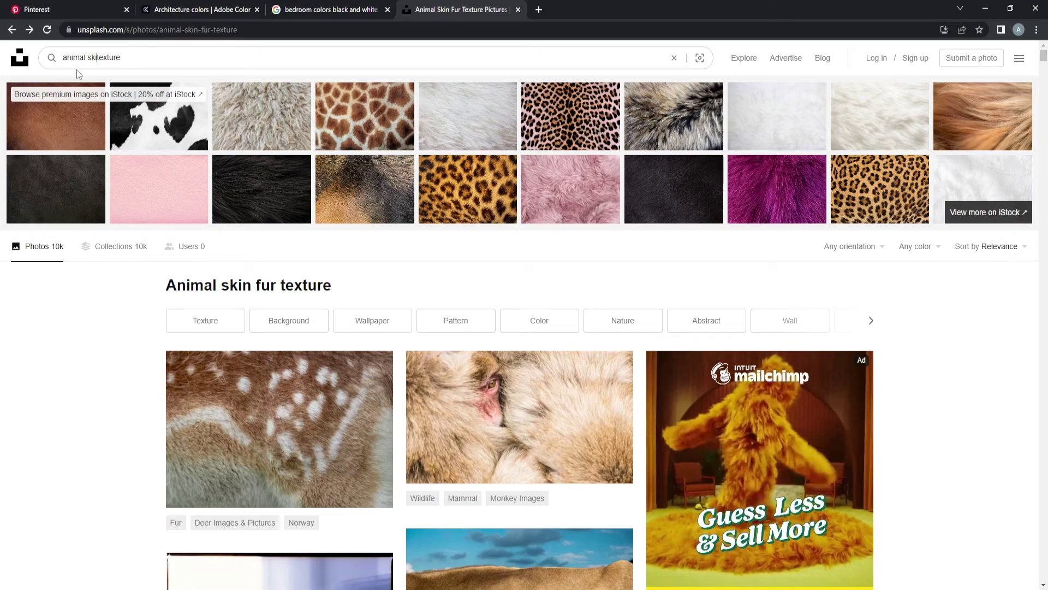
{"action": "key", "text": "BackSpace"}
{"action": "key", "text": "BackSpace"}
{"action": "key", "text": "BackSpace"}
{"action": "key", "text": "Return"}
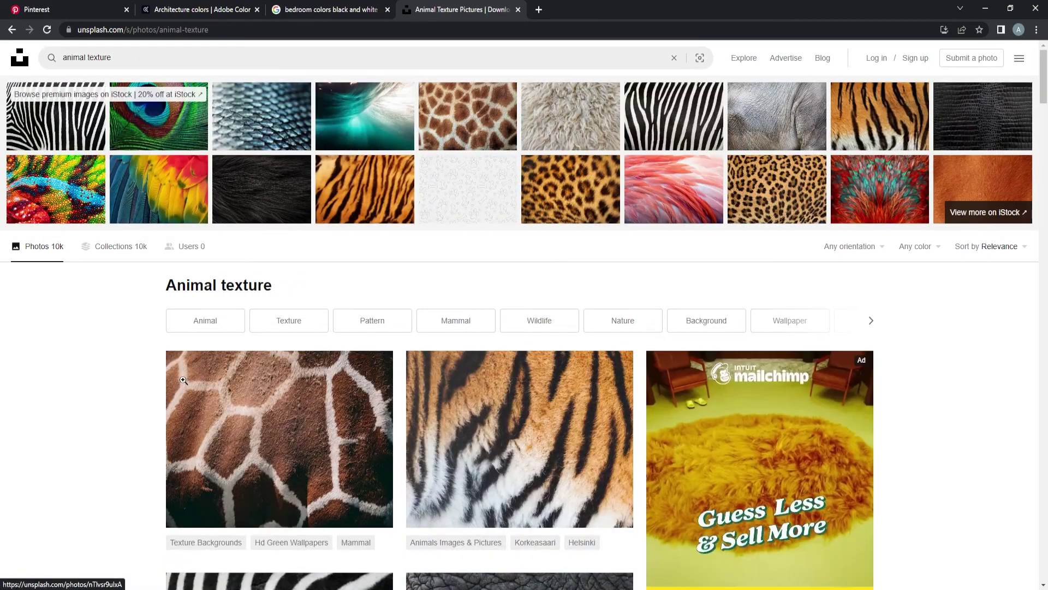
Open the brown-and-white cowhide fur photo, download it free, and close the viewer.
{"action": "scroll", "coordinate": [142, 245], "scroll_direction": "down", "scroll_amount": 1}
{"action": "scroll", "coordinate": [164, 327], "scroll_direction": "down", "scroll_amount": 6}
{"action": "scroll", "coordinate": [183, 391], "scroll_direction": "down", "scroll_amount": 5}
{"action": "scroll", "coordinate": [183, 391], "scroll_direction": "down", "scroll_amount": 5}
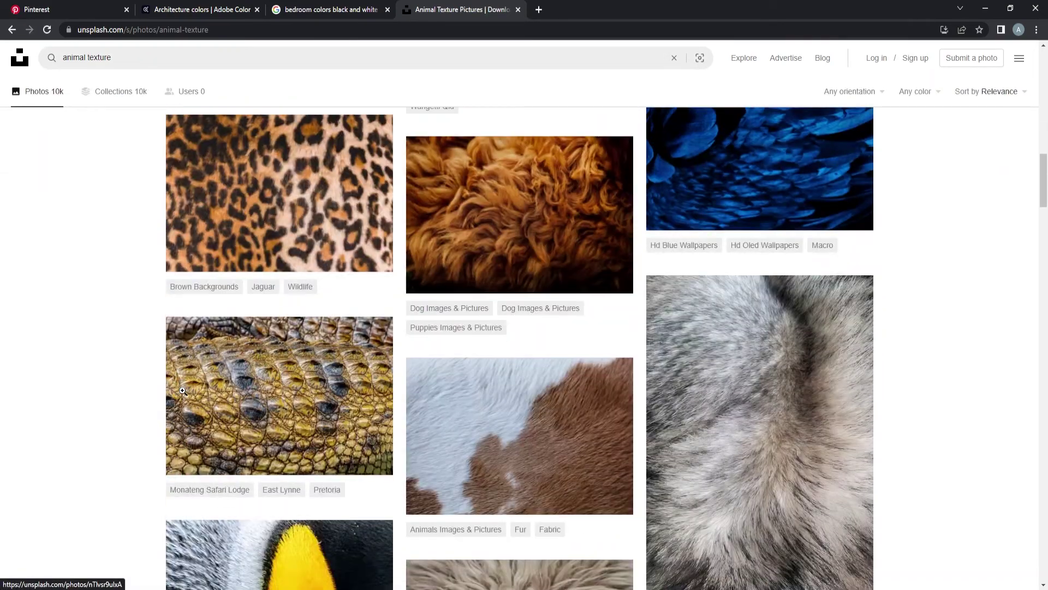
{"action": "left_click", "coordinate": [519, 423]}
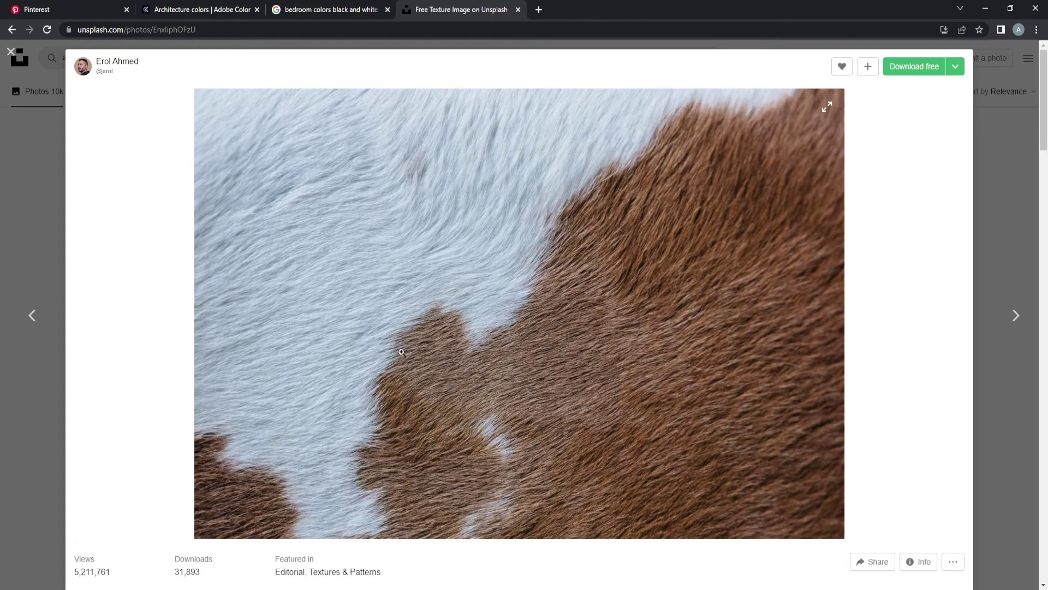
{"action": "scroll", "coordinate": [393, 355], "scroll_direction": "down", "scroll_amount": 5}
{"action": "scroll", "coordinate": [351, 398], "scroll_direction": "down", "scroll_amount": 5}
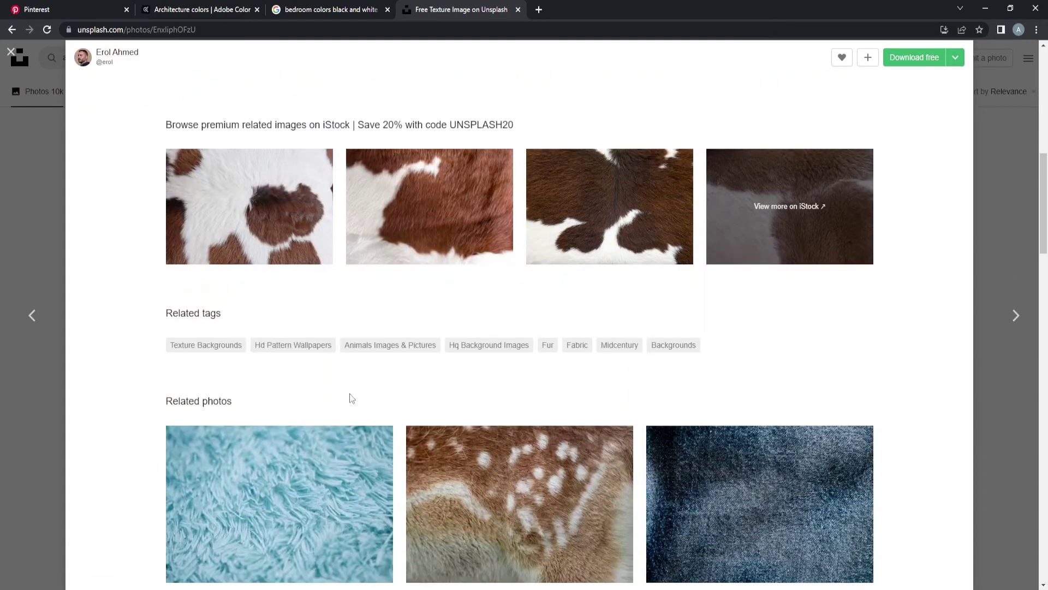
{"action": "scroll", "coordinate": [350, 397], "scroll_direction": "up", "scroll_amount": 7}
{"action": "scroll", "coordinate": [350, 397], "scroll_direction": "up", "scroll_amount": 3}
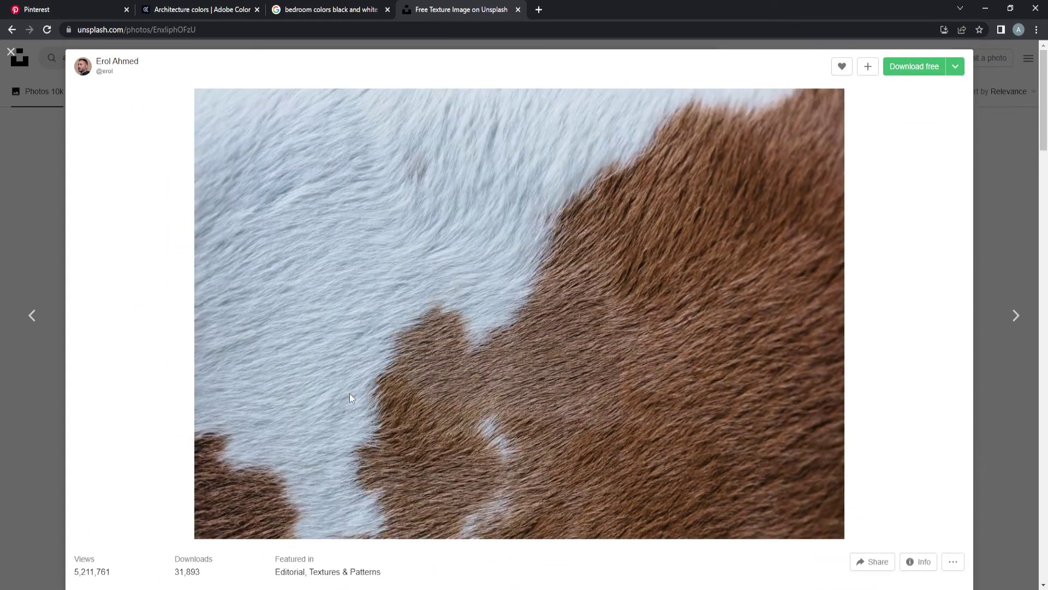
{"action": "left_click", "coordinate": [900, 76]}
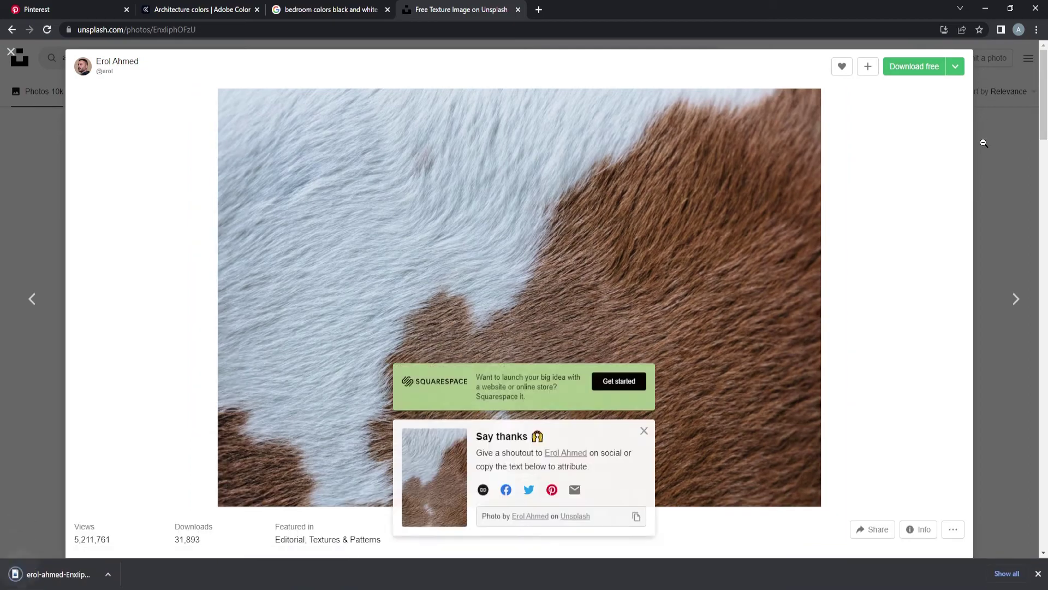
{"action": "left_click", "coordinate": [984, 143]}
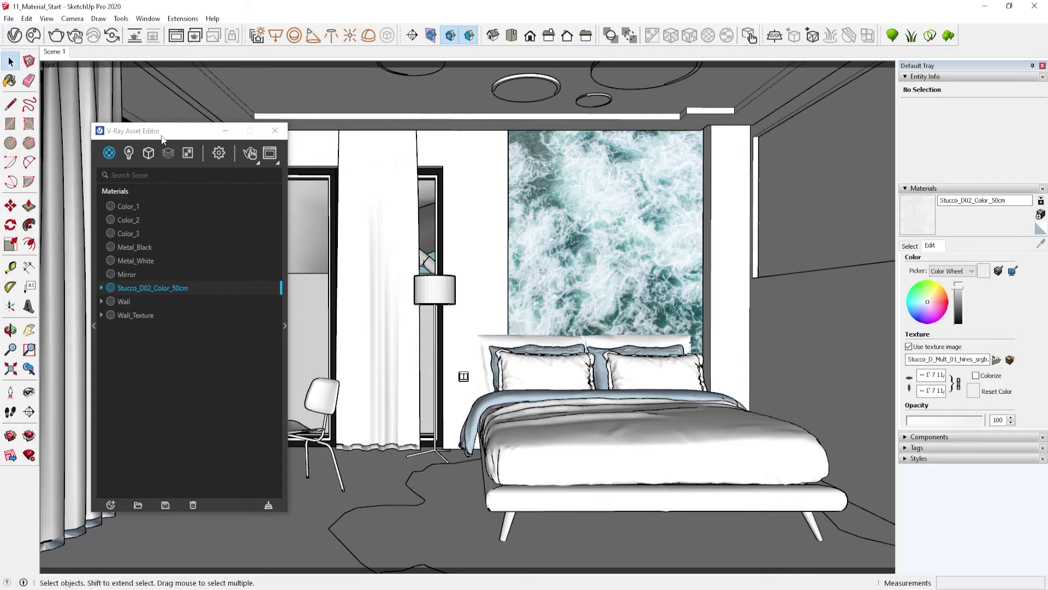
{"action": "left_click_drag", "start_coordinate": [162, 140], "coordinate": [138, 103]}
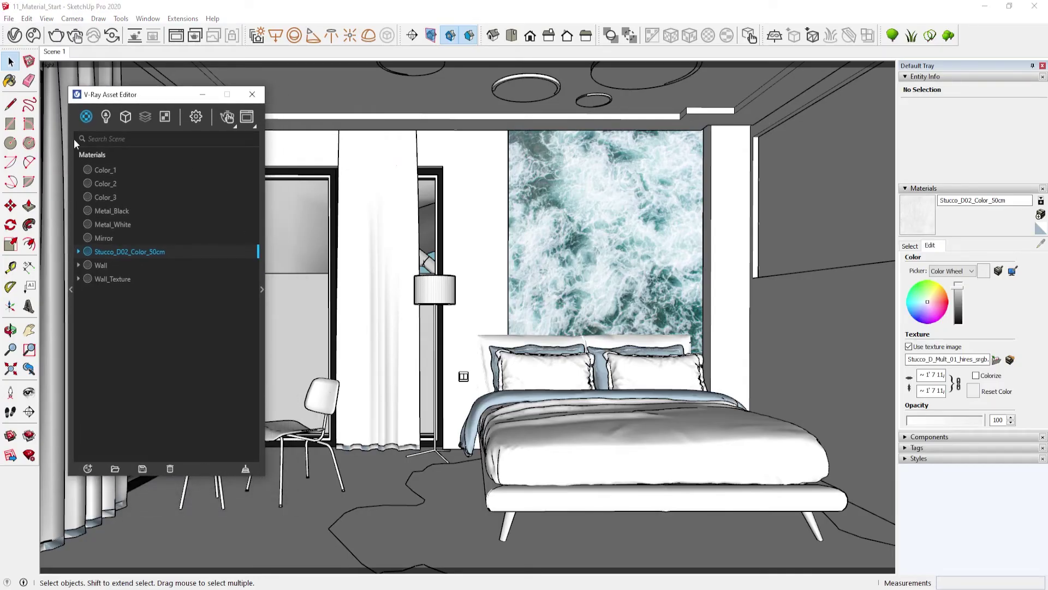
Create a new Generic V-Ray material and name it Rug.
{"action": "left_click", "coordinate": [87, 120]}
{"action": "left_click", "coordinate": [109, 143]}
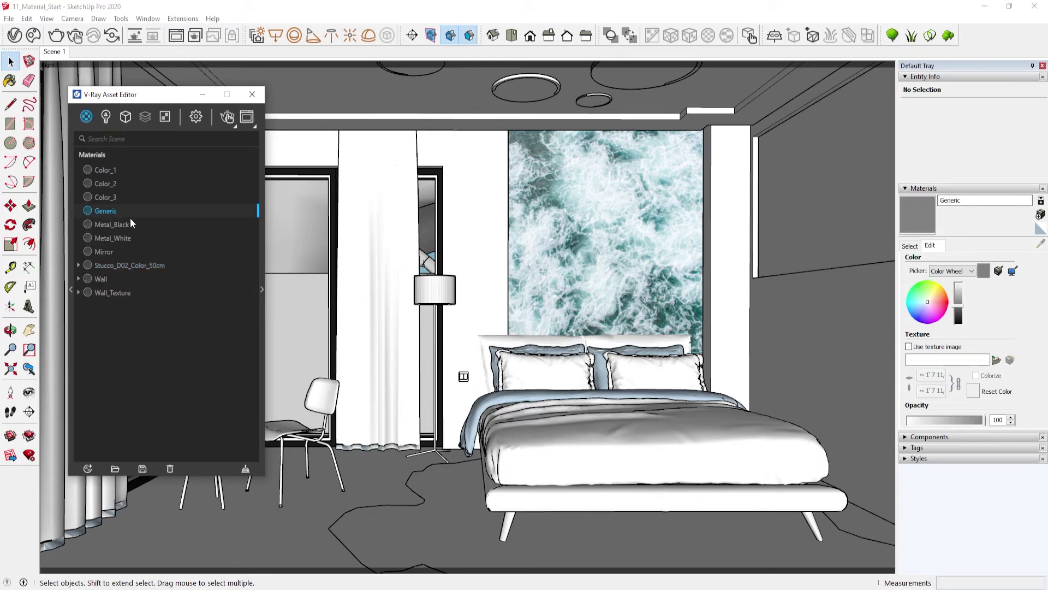
{"action": "double_click", "coordinate": [131, 210]}
{"action": "type", "text": "Rug"}
{"action": "key", "text": "Return"}
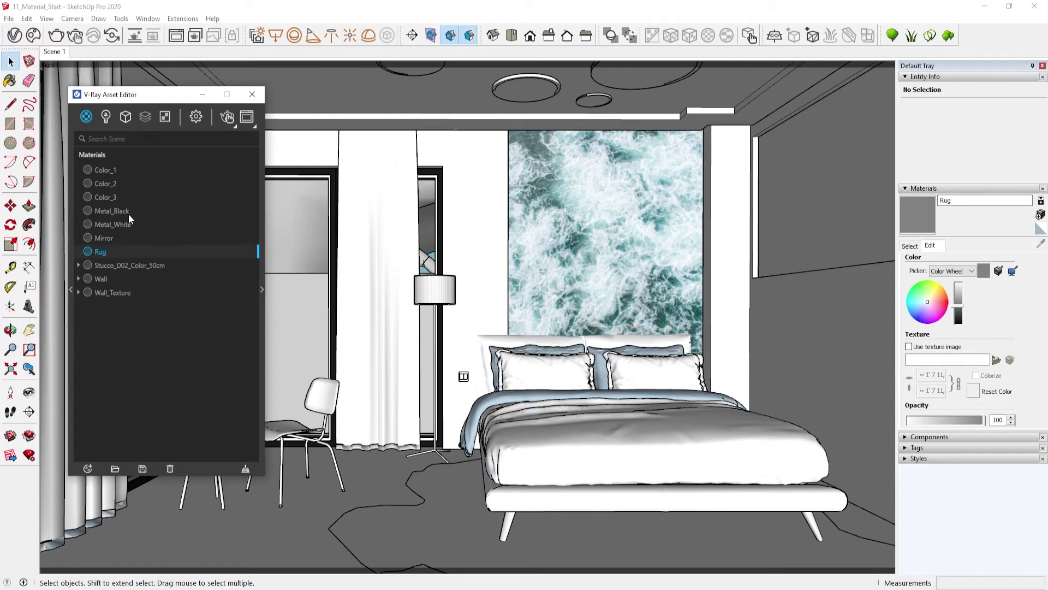
Load the downloaded cowhide fur image as the Rug's diffuse bitmap texture.
{"action": "left_click", "coordinate": [262, 288]}
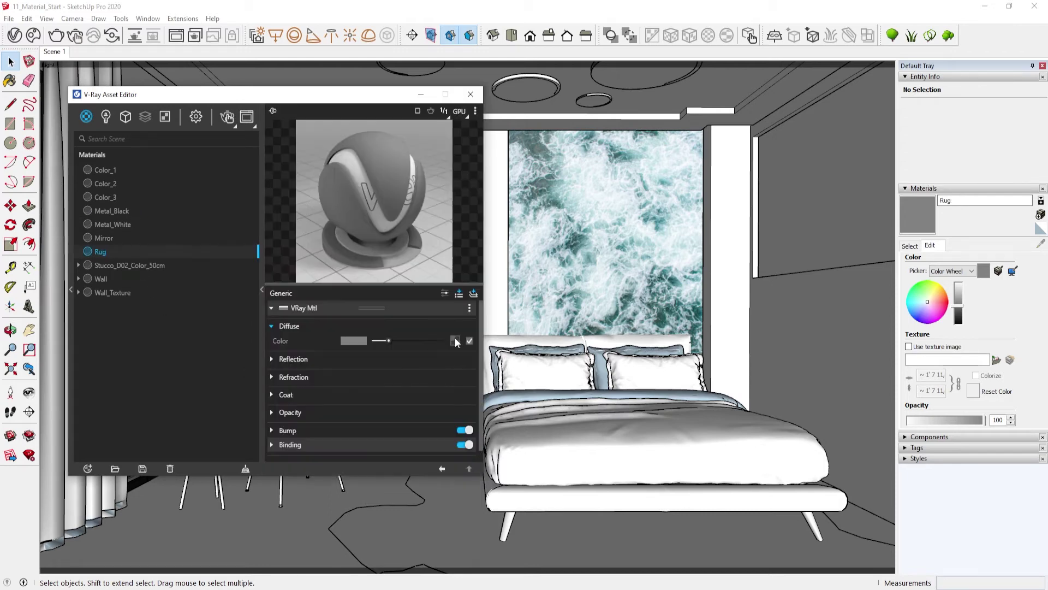
{"action": "left_click", "coordinate": [455, 341]}
{"action": "left_click", "coordinate": [420, 112]}
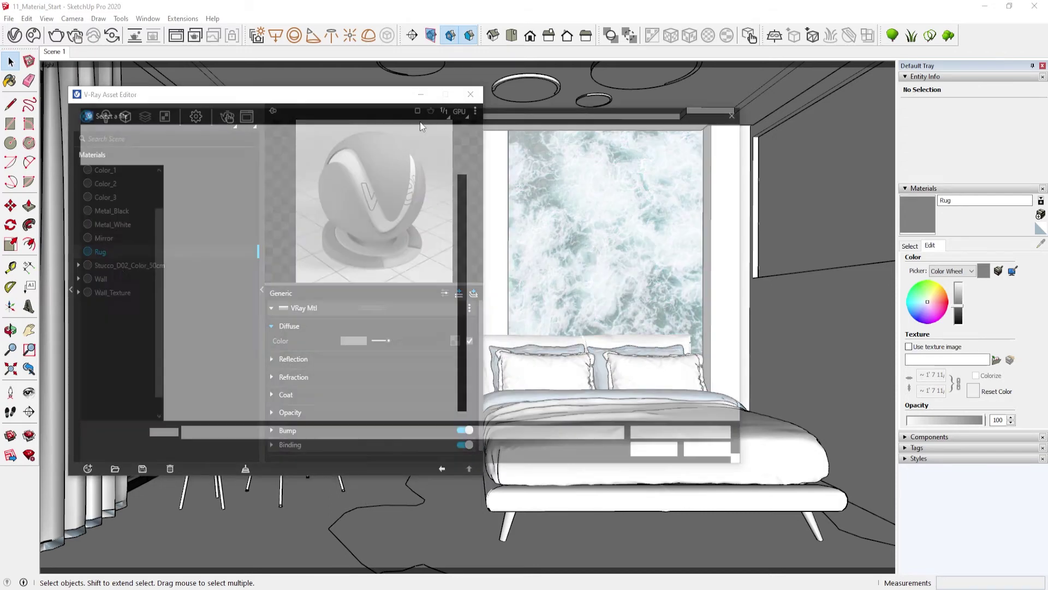
{"action": "left_click", "coordinate": [196, 362]}
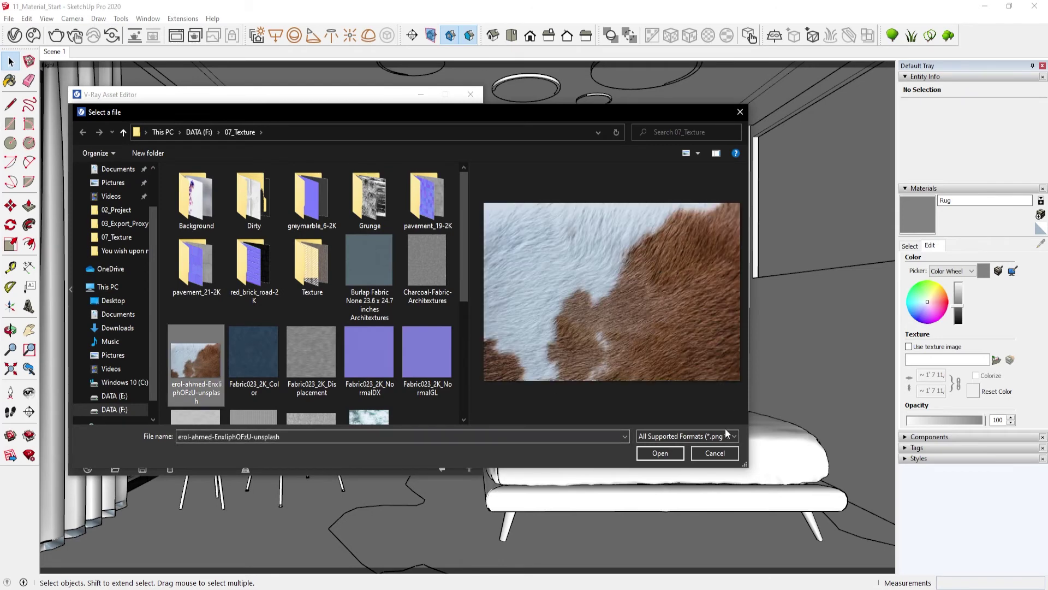
{"action": "left_click", "coordinate": [657, 456]}
{"action": "left_click", "coordinate": [398, 337]}
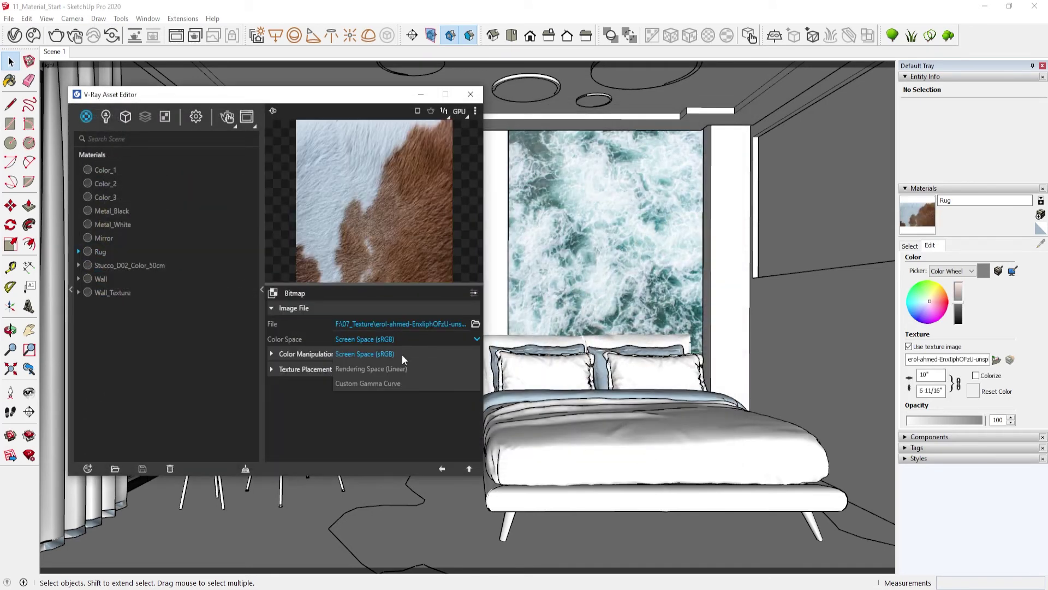
{"action": "left_click", "coordinate": [468, 468]}
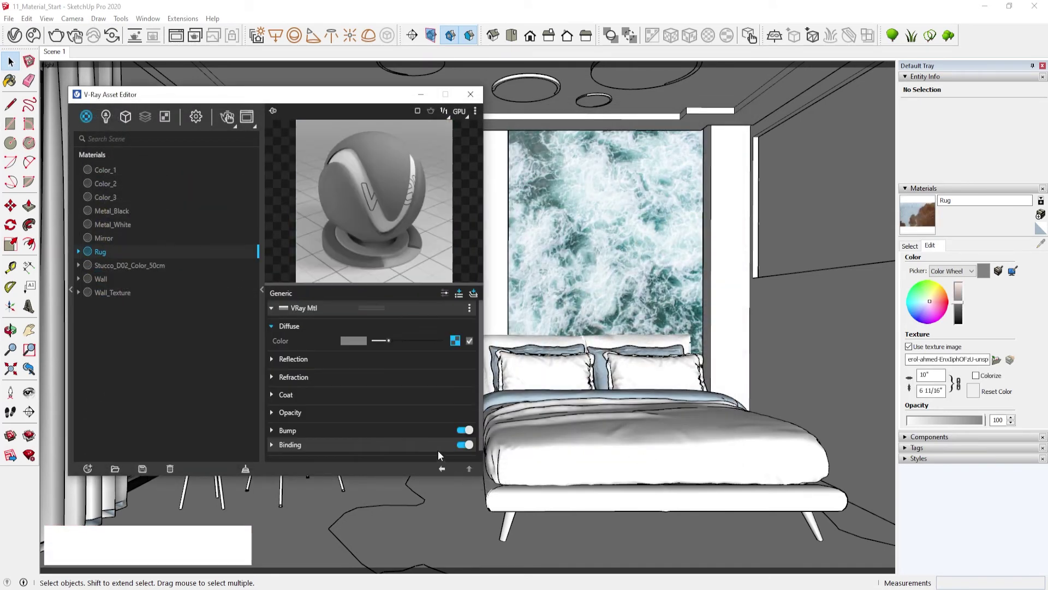
Inspect the Rug material's reflection and bump settings.
{"action": "left_click", "coordinate": [306, 358]}
{"action": "left_click", "coordinate": [287, 360]}
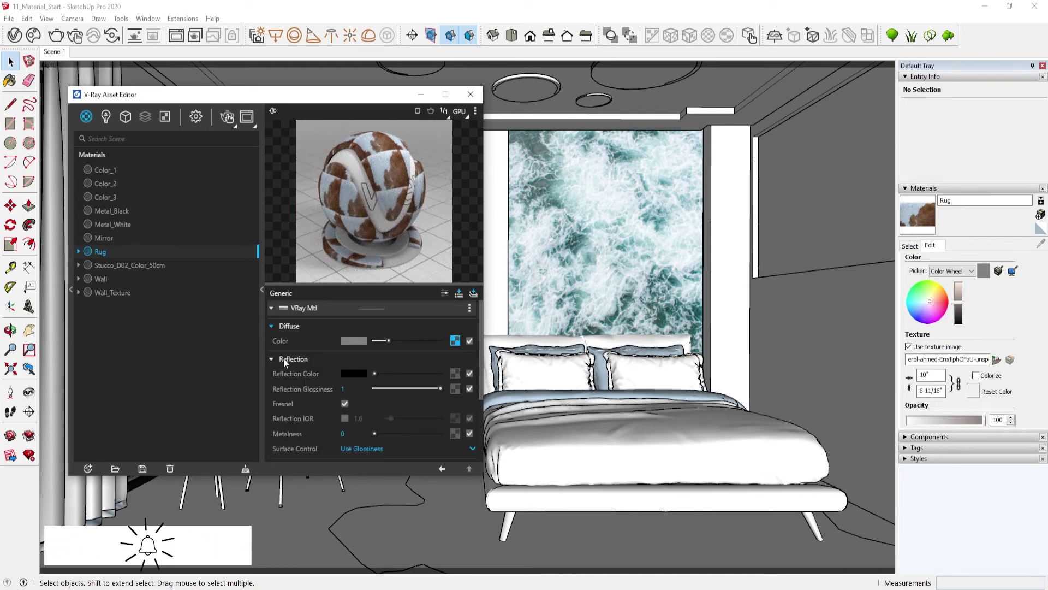
{"action": "left_click", "coordinate": [284, 359]}
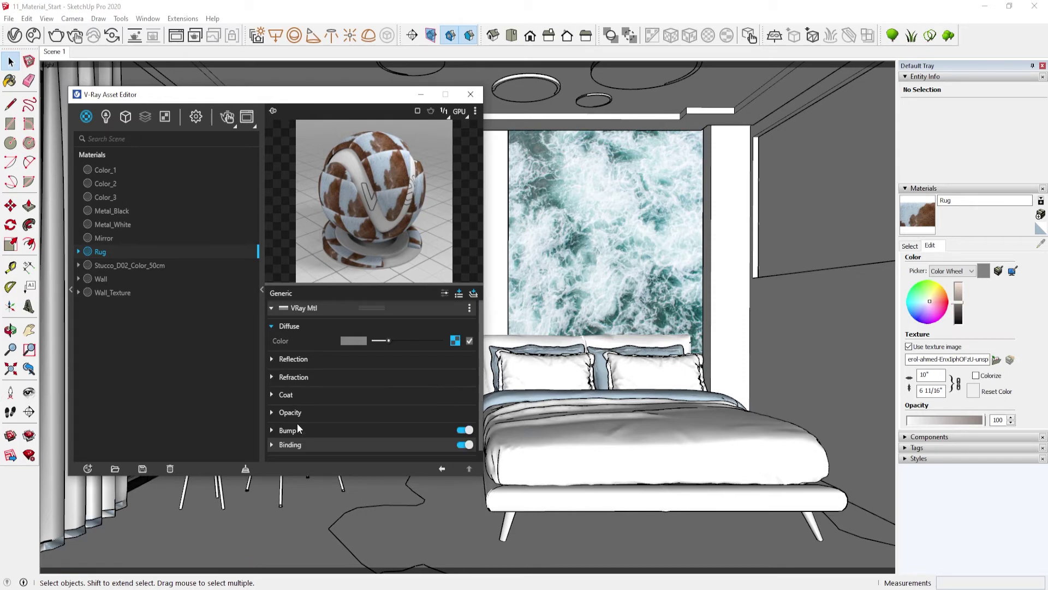
{"action": "left_click", "coordinate": [297, 424]}
{"action": "left_click", "coordinate": [296, 422]}
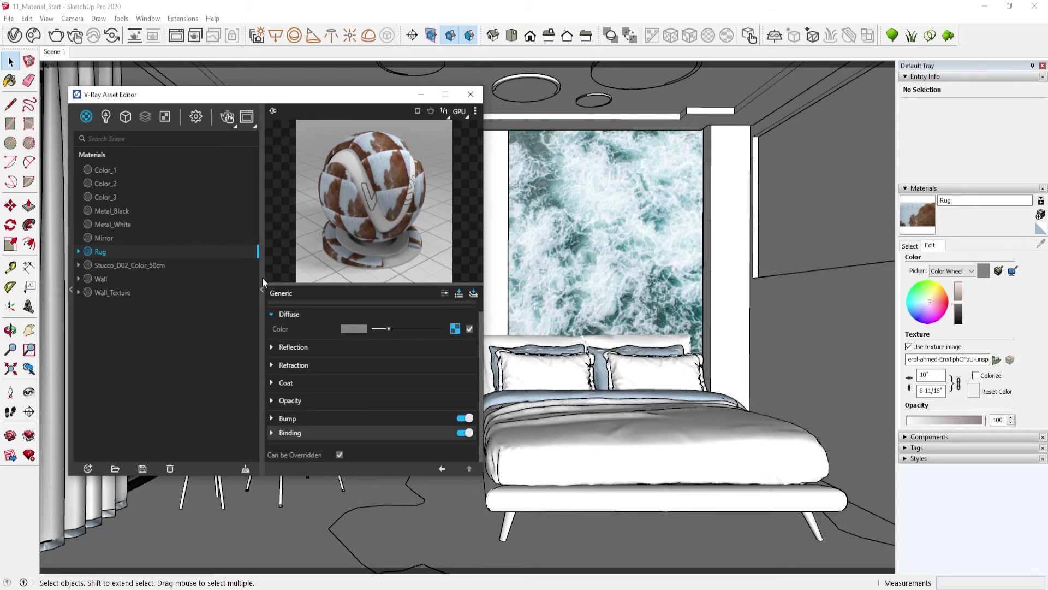
Try a light grey Rug sheen colour, reset it to black, and close the editor.
{"action": "left_click", "coordinate": [445, 293]}
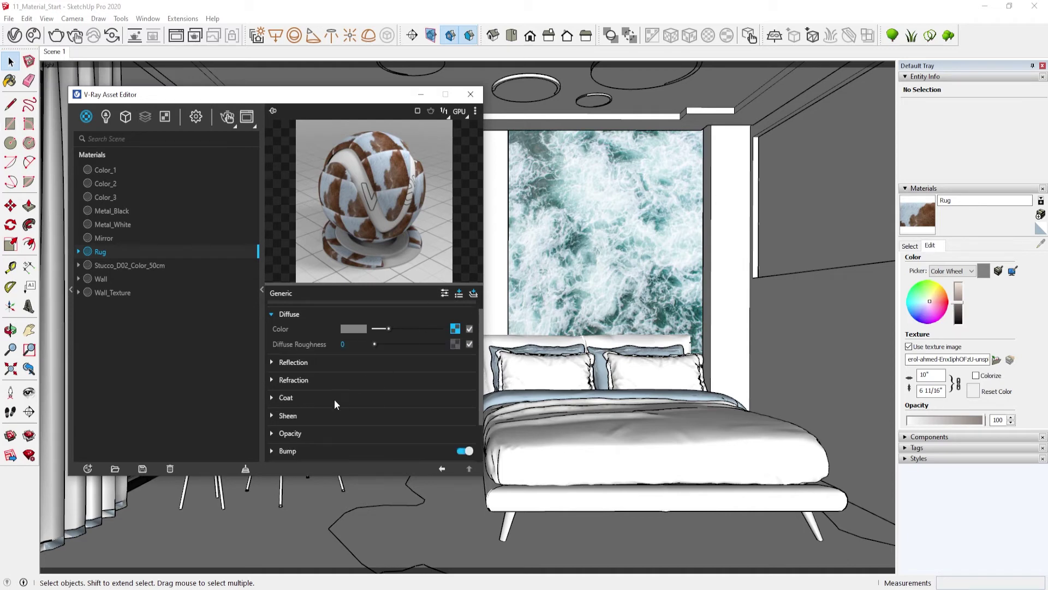
{"action": "scroll", "coordinate": [328, 393], "scroll_direction": "down", "scroll_amount": 2}
{"action": "left_click", "coordinate": [303, 364]}
{"action": "left_click", "coordinate": [397, 378]}
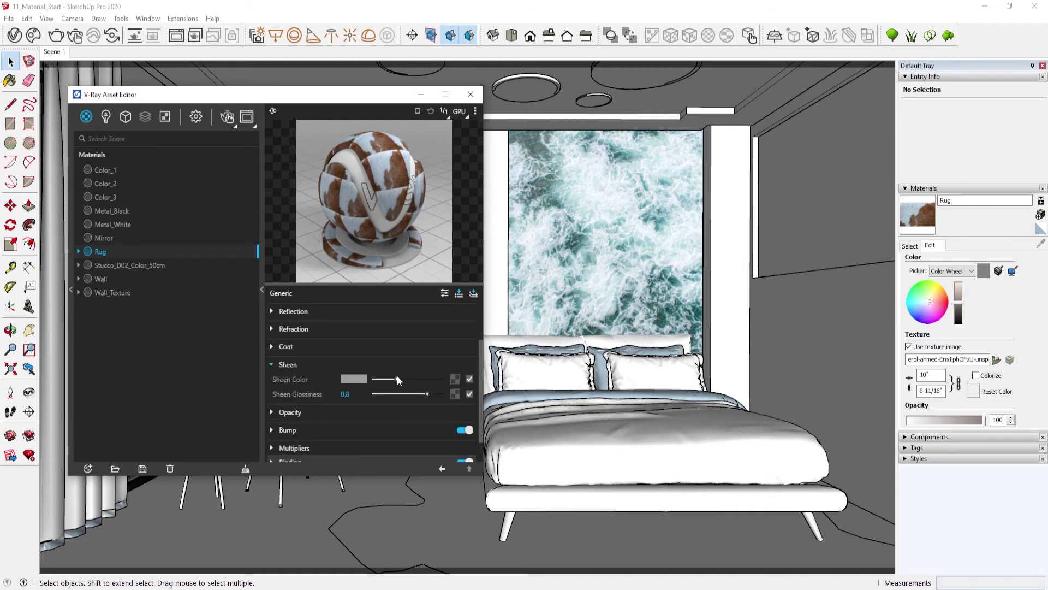
{"action": "mouse_move", "coordinate": [397, 378]}
{"action": "left_mouse_down"}
{"action": "mouse_move", "coordinate": [412, 378]}
{"action": "mouse_move", "coordinate": [339, 381]}
{"action": "left_mouse_up"}
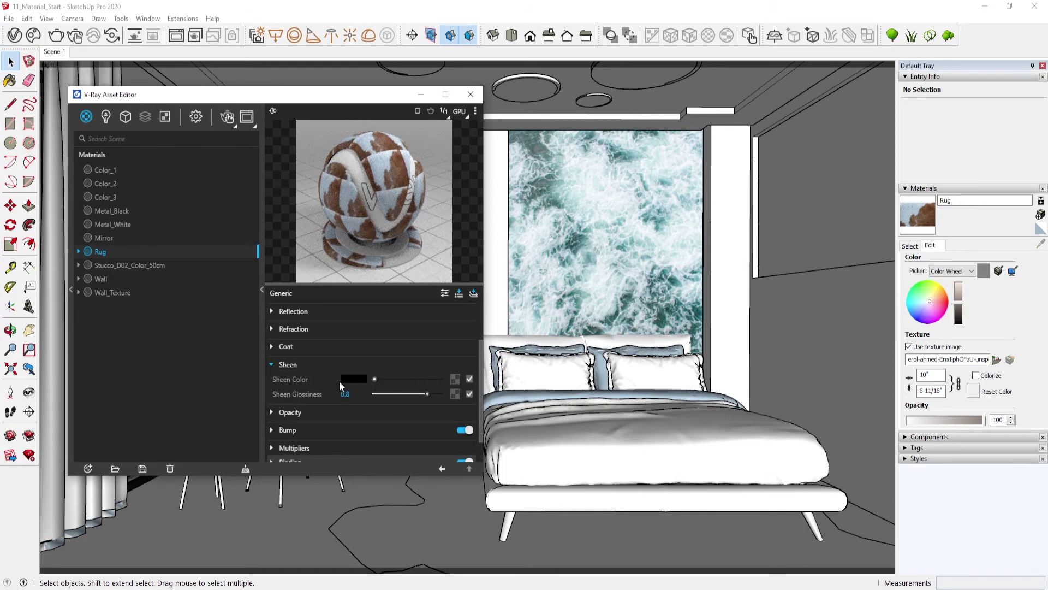
{"action": "left_click", "coordinate": [289, 364]}
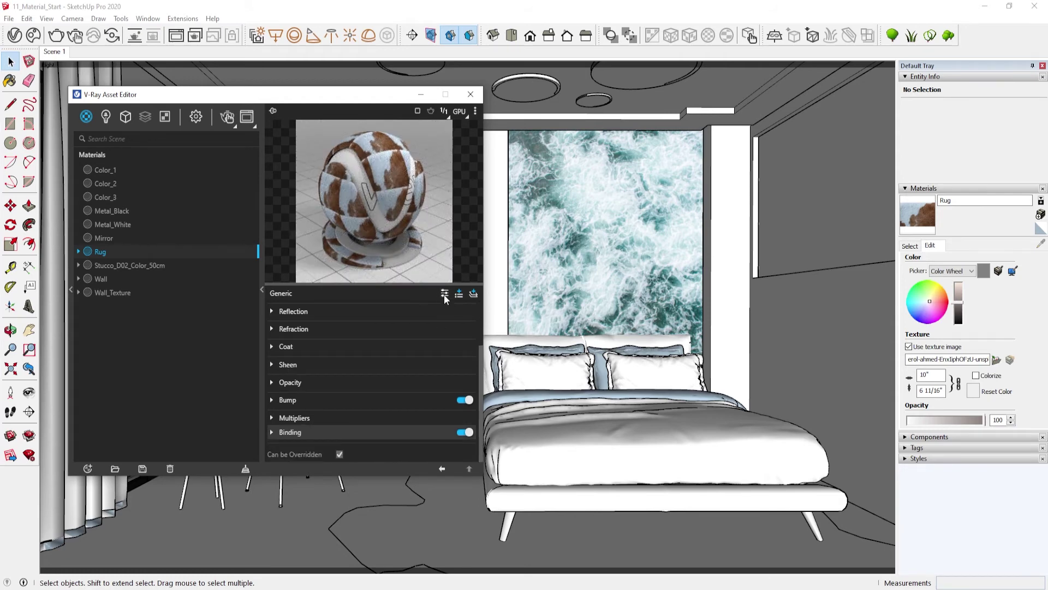
{"action": "left_click", "coordinate": [444, 293]}
{"action": "left_click", "coordinate": [263, 264]}
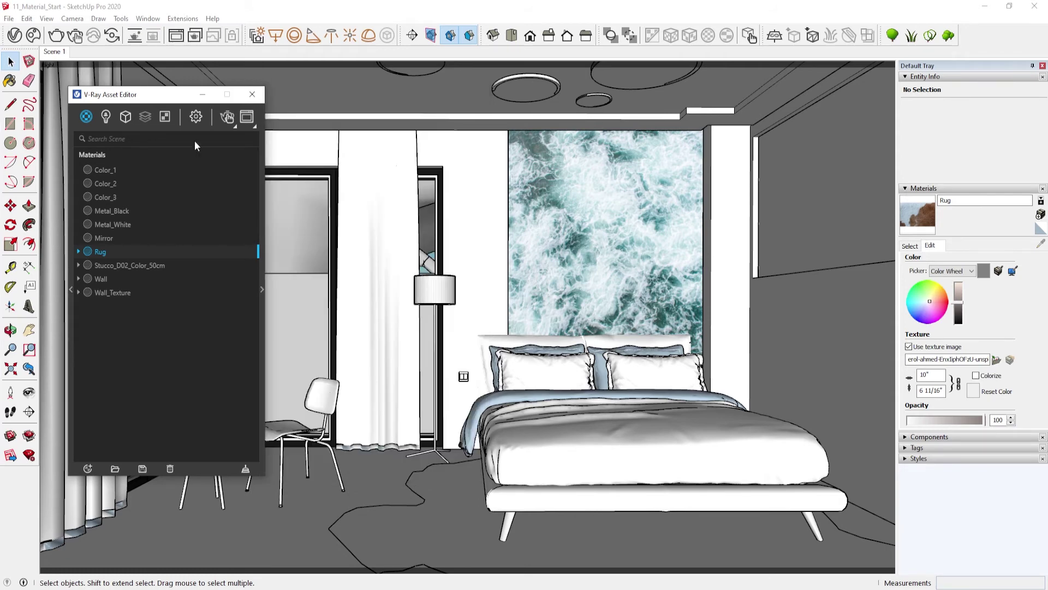
{"action": "left_click", "coordinate": [252, 95]}
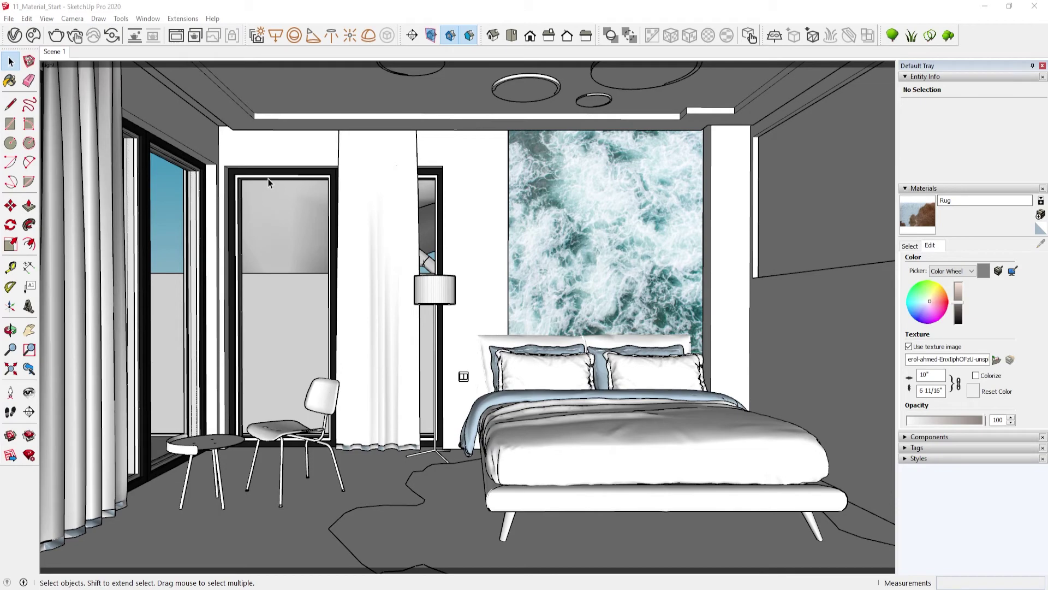
Clear the right-wall selection and reopen the V-Ray Asset Editor.
{"action": "triple_click", "coordinate": [821, 180]}
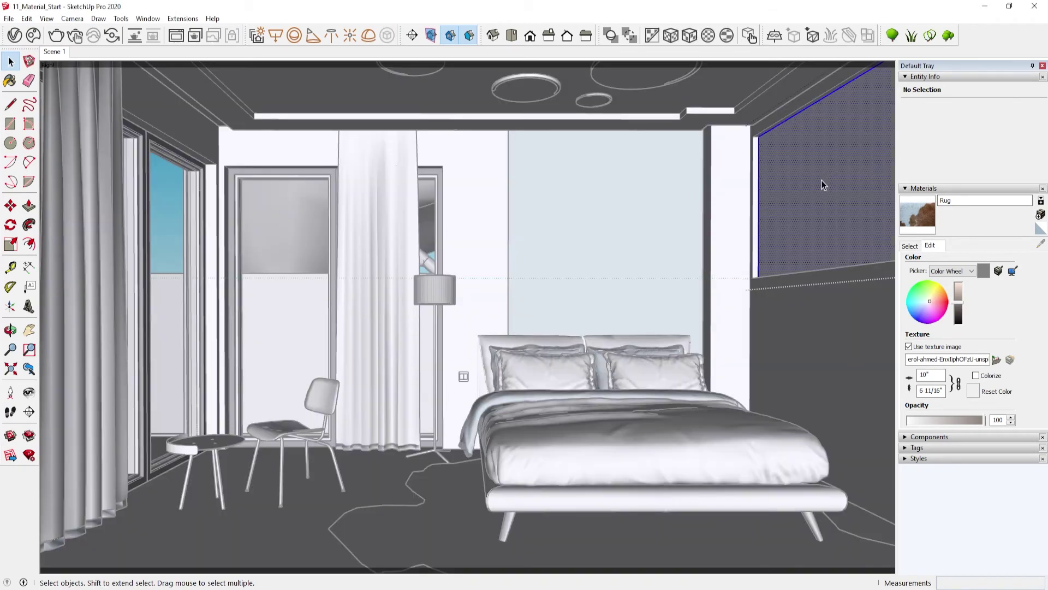
{"action": "key", "text": "Escape"}
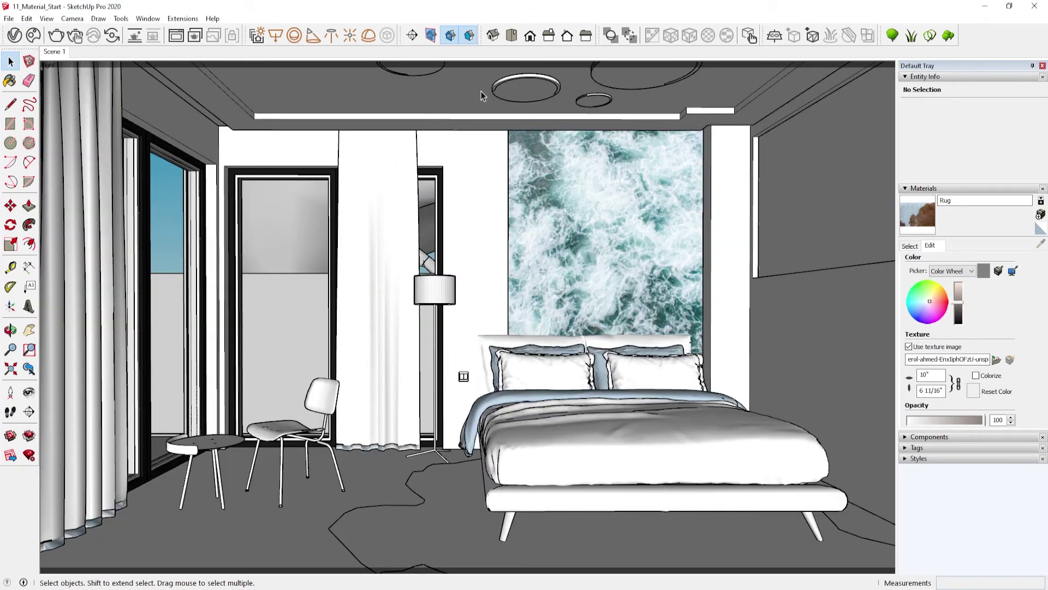
{"action": "left_click", "coordinate": [15, 35]}
{"action": "left_click_drag", "start_coordinate": [125, 95], "coordinate": [198, 75]}
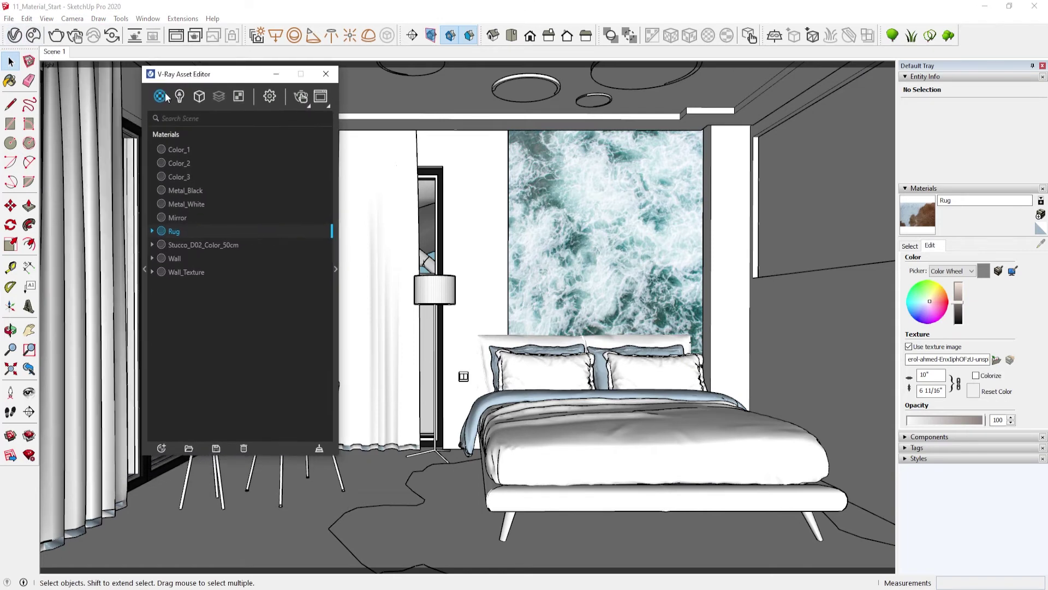
Create a new Generic material named Glass.
{"action": "left_click", "coordinate": [163, 98]}
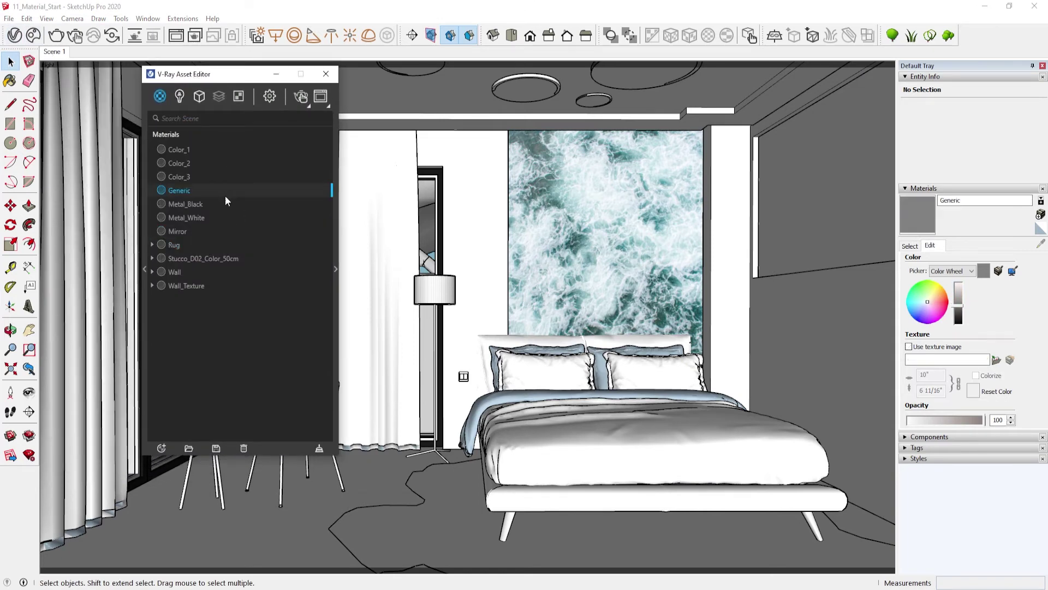
{"action": "double_click", "coordinate": [216, 197]}
{"action": "type", "text": "Glass"}
{"action": "key", "text": "Return"}
{"action": "left_click", "coordinate": [335, 268]}
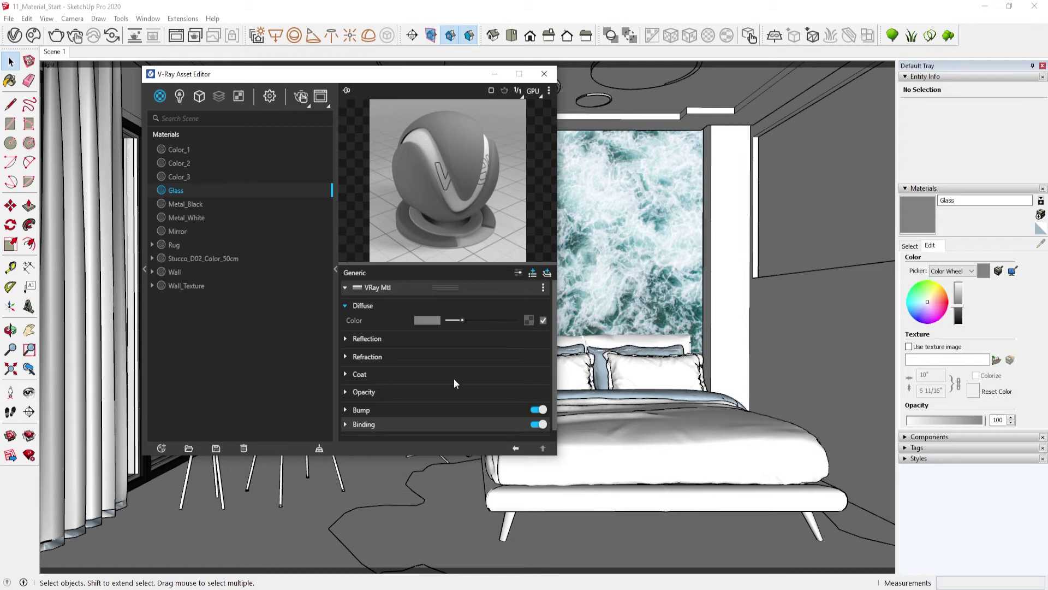
Give Glass a black diffuse colour and a refraction IOR of 1.5.
{"action": "mouse_move", "coordinate": [464, 320]}
{"action": "left_mouse_down"}
{"action": "mouse_move", "coordinate": [421, 323]}
{"action": "mouse_move", "coordinate": [513, 326]}
{"action": "left_mouse_up"}
{"action": "left_click", "coordinate": [367, 357]}
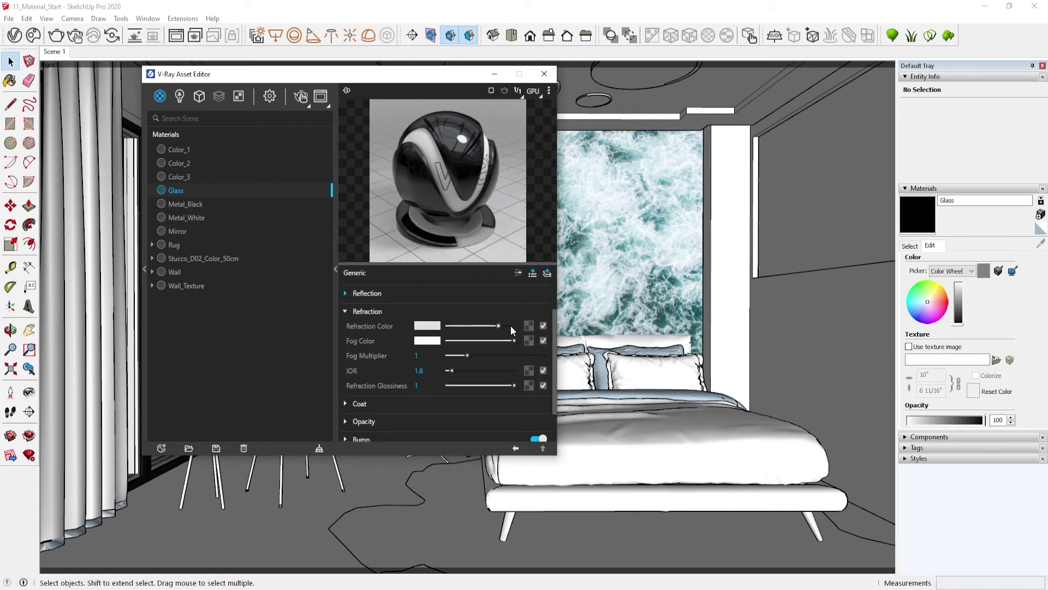
{"action": "type", "text": "1.5"}
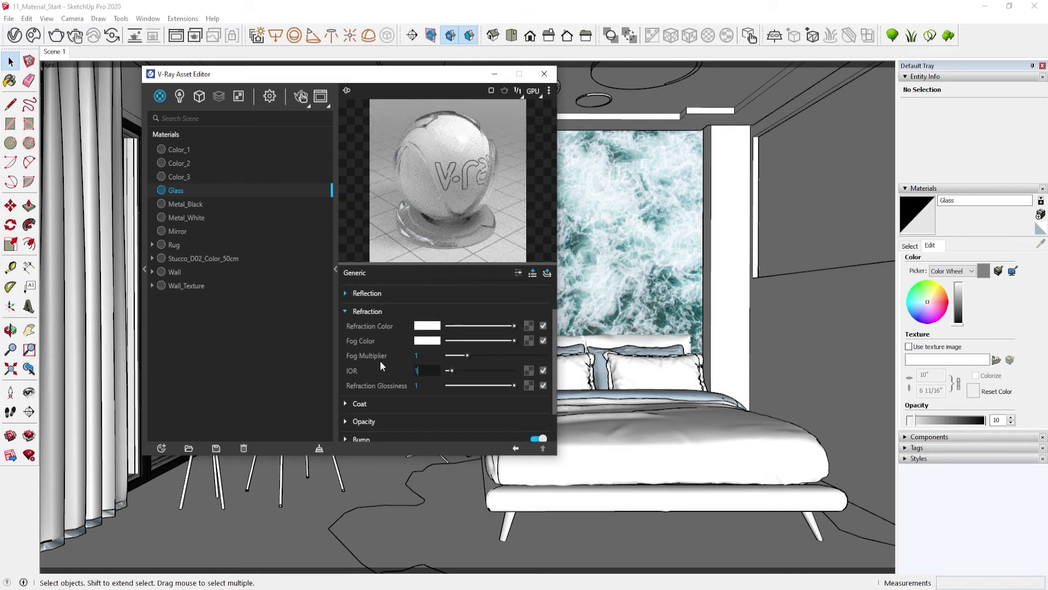
{"action": "key", "text": "Return"}
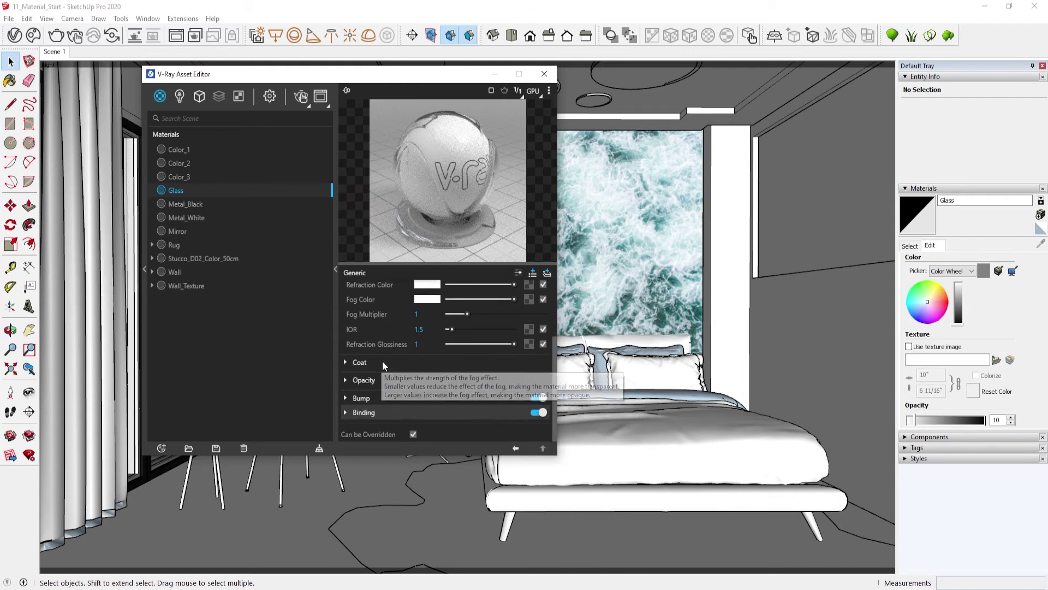
{"action": "scroll", "coordinate": [382, 361], "scroll_direction": "up", "scroll_amount": 2}
{"action": "left_click", "coordinate": [370, 328]}
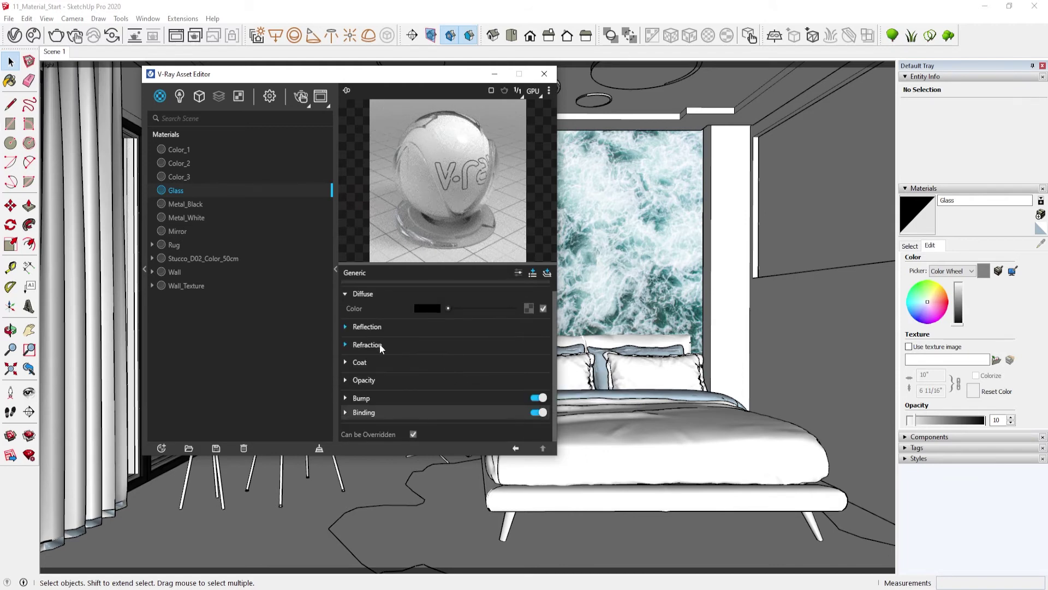
Add a Noise B bump texture to Glass, trying Fractal type with size .4.
{"action": "left_click", "coordinate": [383, 402]}
{"action": "left_click", "coordinate": [545, 395]}
{"action": "scroll", "coordinate": [513, 334], "scroll_direction": "down", "scroll_amount": 2}
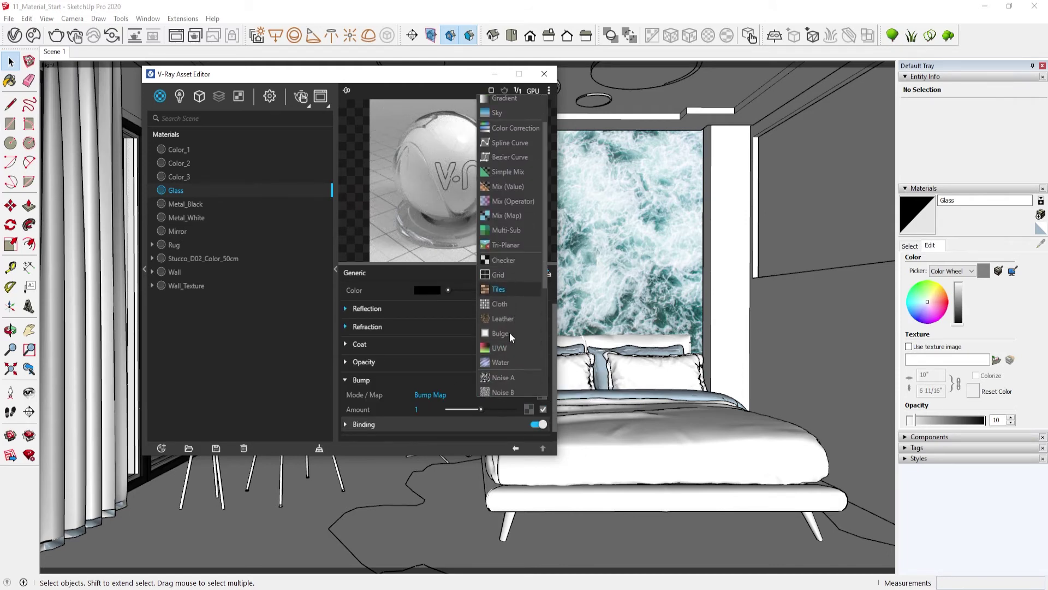
{"action": "scroll", "coordinate": [510, 328], "scroll_direction": "down", "scroll_amount": 3}
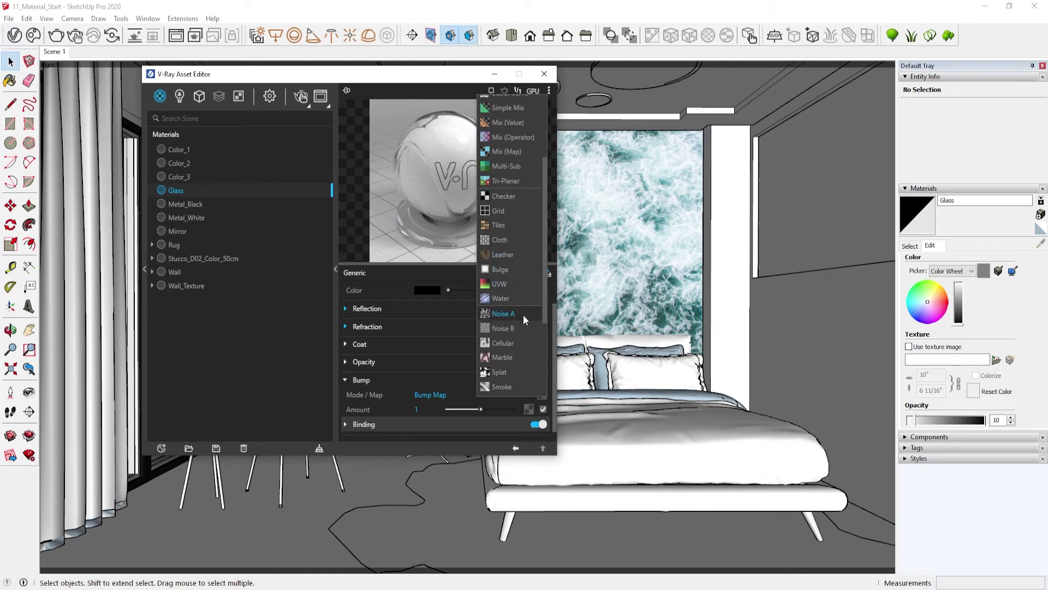
{"action": "scroll", "coordinate": [523, 314], "scroll_direction": "down", "scroll_amount": 2}
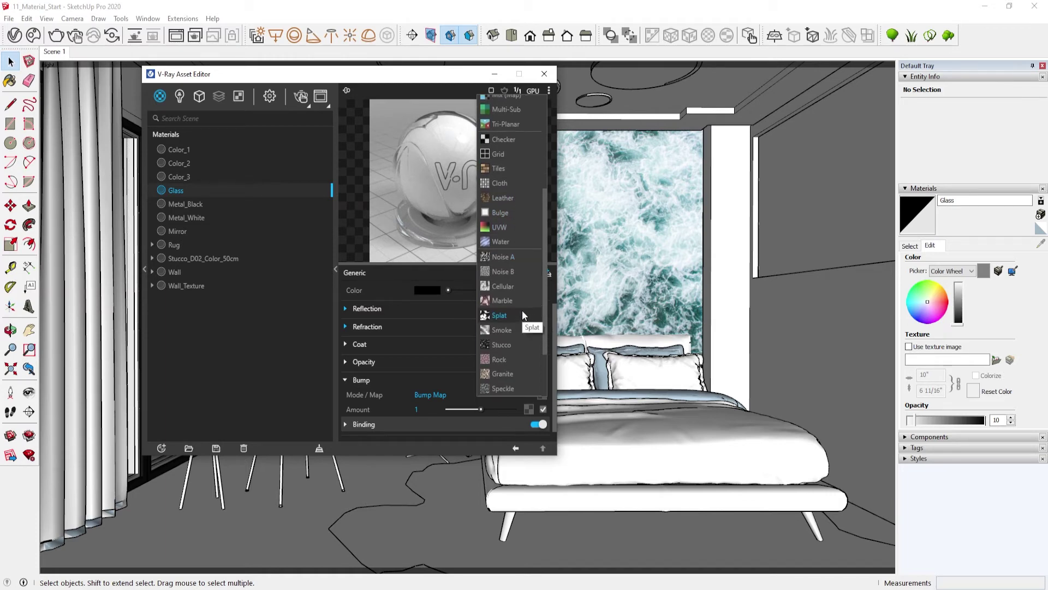
{"action": "left_click", "coordinate": [512, 276]}
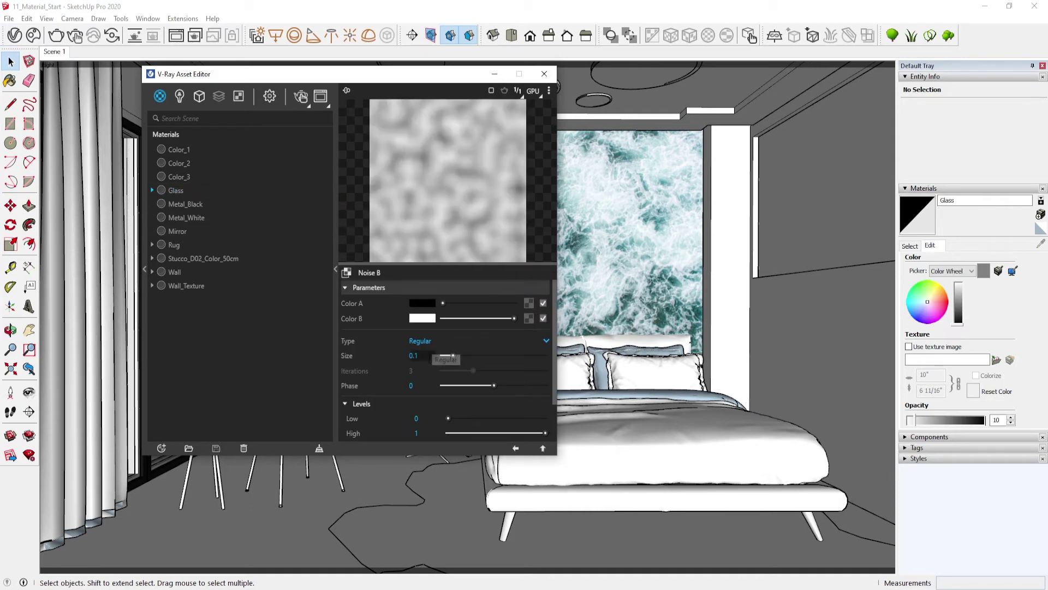
{"action": "left_click", "coordinate": [423, 343]}
{"action": "left_click", "coordinate": [429, 371]}
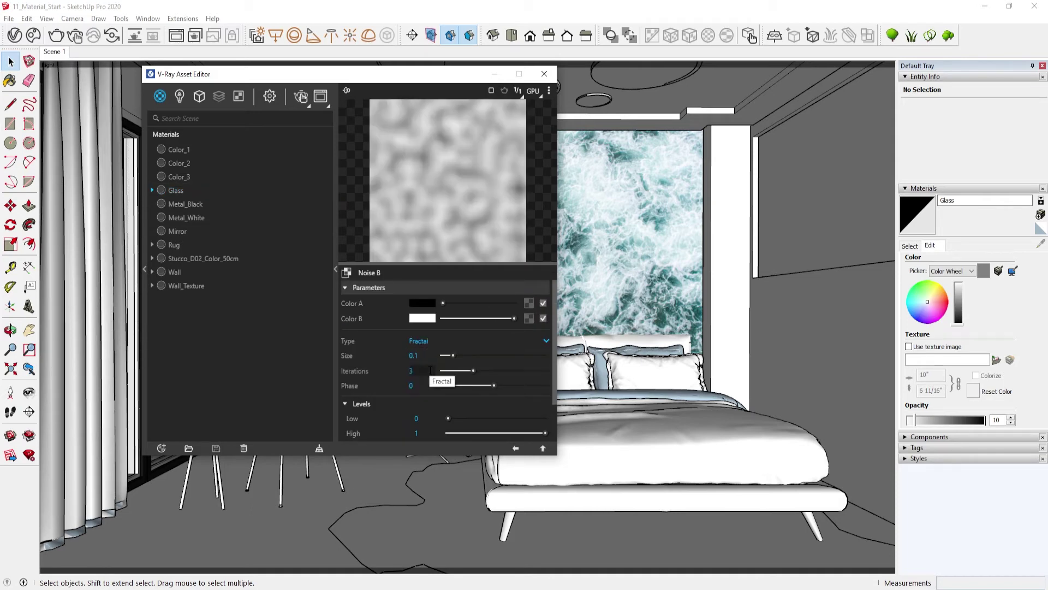
{"action": "double_click", "coordinate": [426, 356]}
{"action": "type", "text": ".4"}
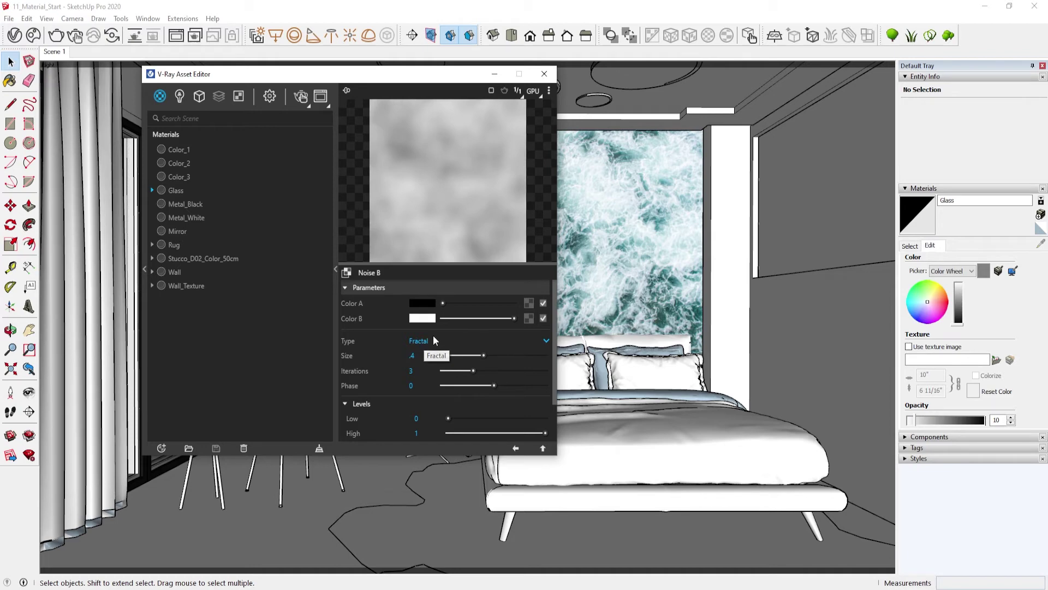
Cycle the Noise B type through Regular and Turbulence, settling on Regular.
{"action": "left_click", "coordinate": [433, 337]}
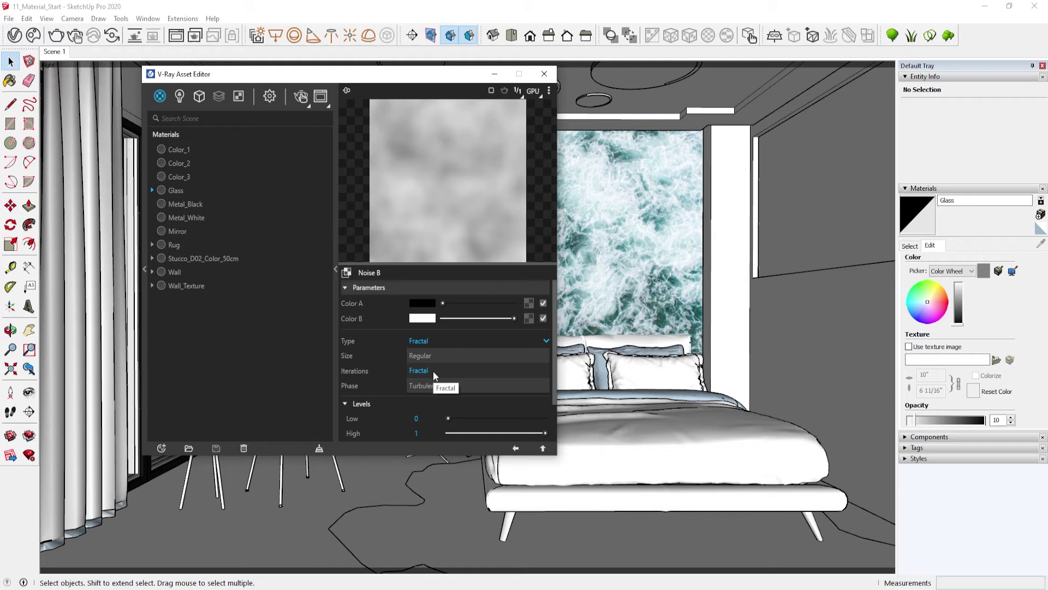
{"action": "left_click", "coordinate": [467, 350]}
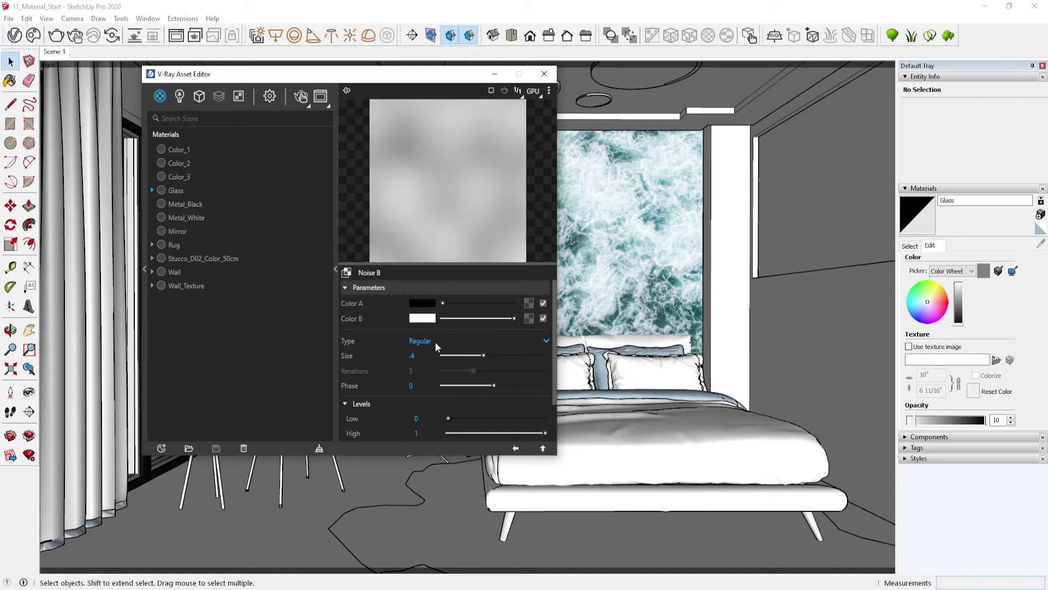
{"action": "left_click", "coordinate": [434, 341]}
{"action": "left_click", "coordinate": [431, 379]}
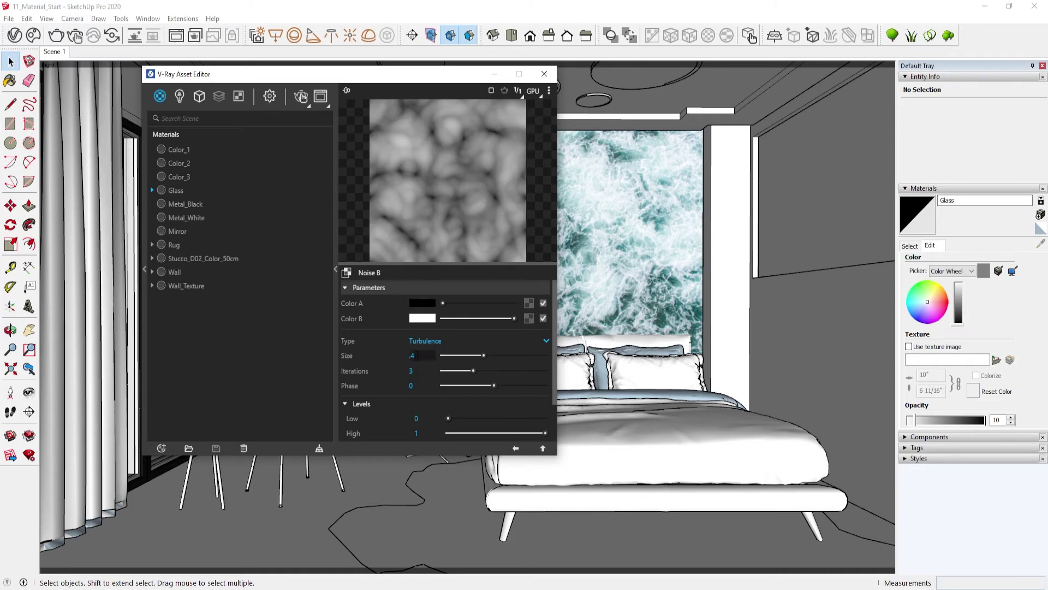
{"action": "left_click", "coordinate": [428, 342]}
{"action": "left_click", "coordinate": [429, 355]}
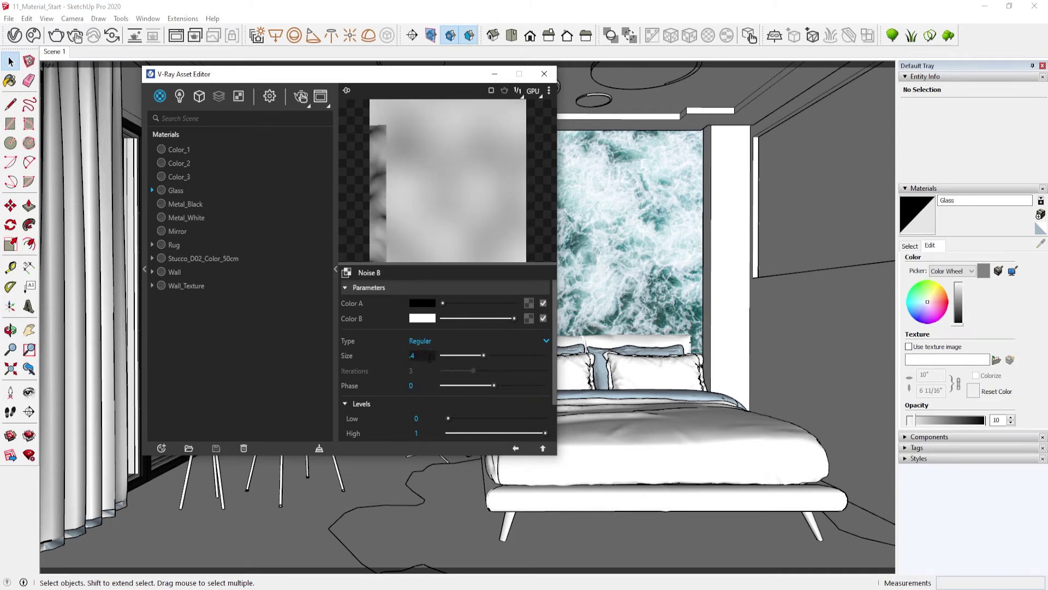
{"action": "left_click", "coordinate": [543, 448]}
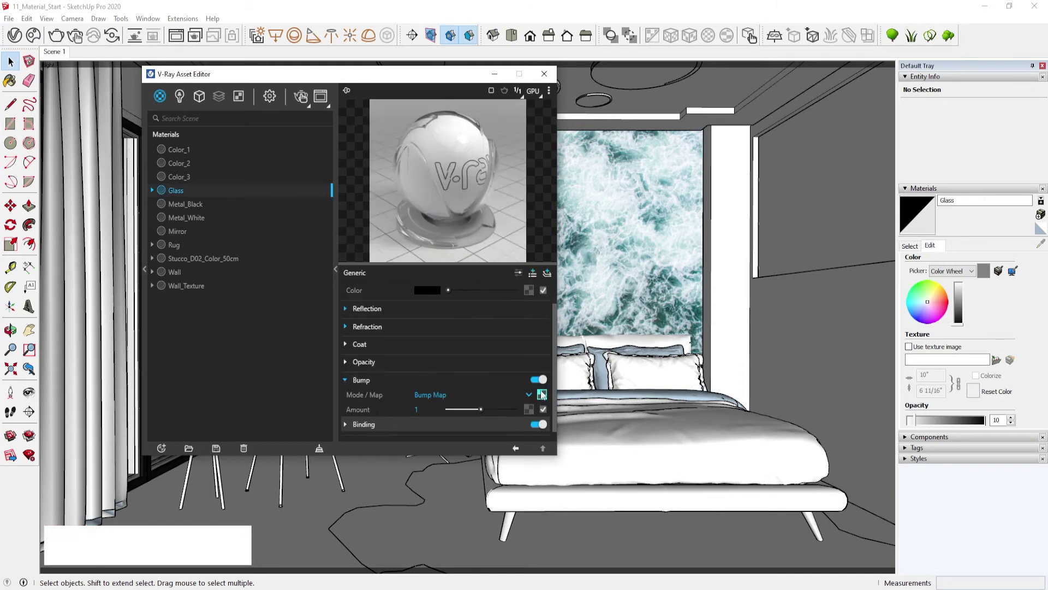
Clear the Glass bump map and replace it with a Perlin Noise texture.
{"action": "right_click", "coordinate": [542, 394]}
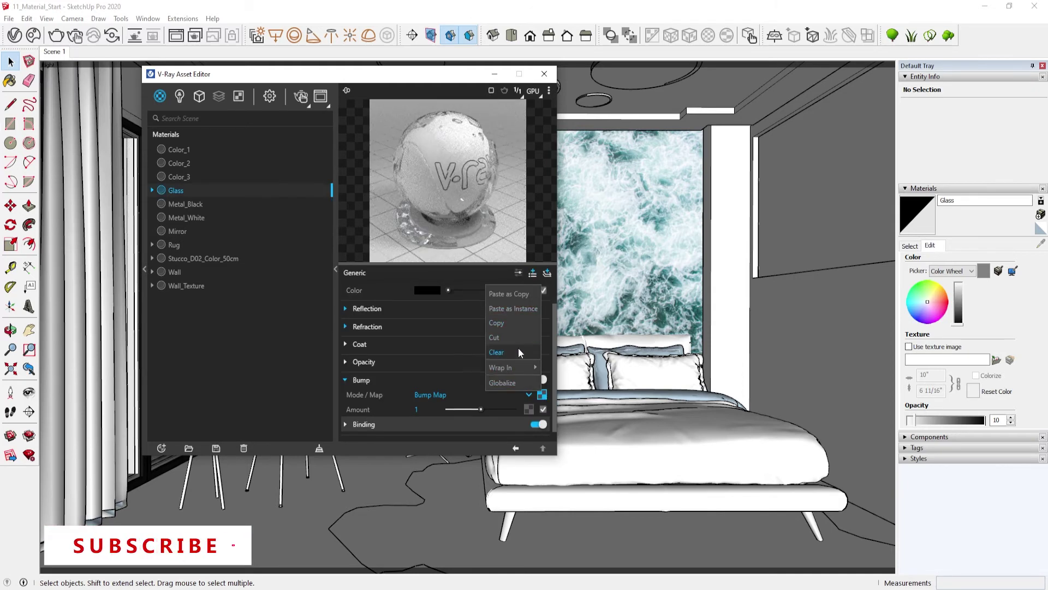
{"action": "left_click", "coordinate": [512, 352]}
{"action": "left_click", "coordinate": [543, 394]}
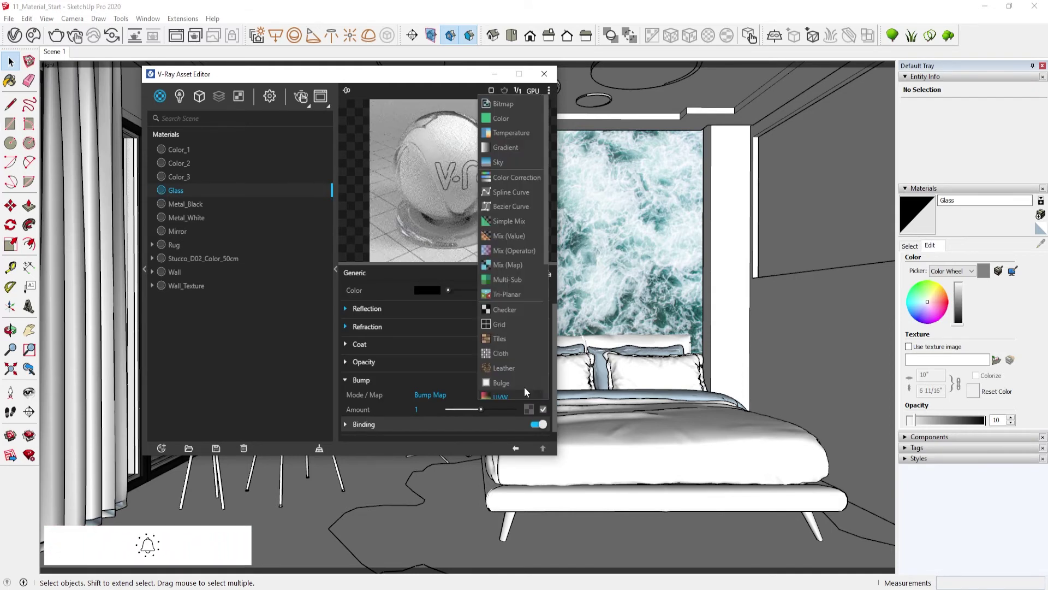
{"action": "scroll", "coordinate": [515, 364], "scroll_direction": "down", "scroll_amount": 3}
{"action": "left_click", "coordinate": [527, 316]}
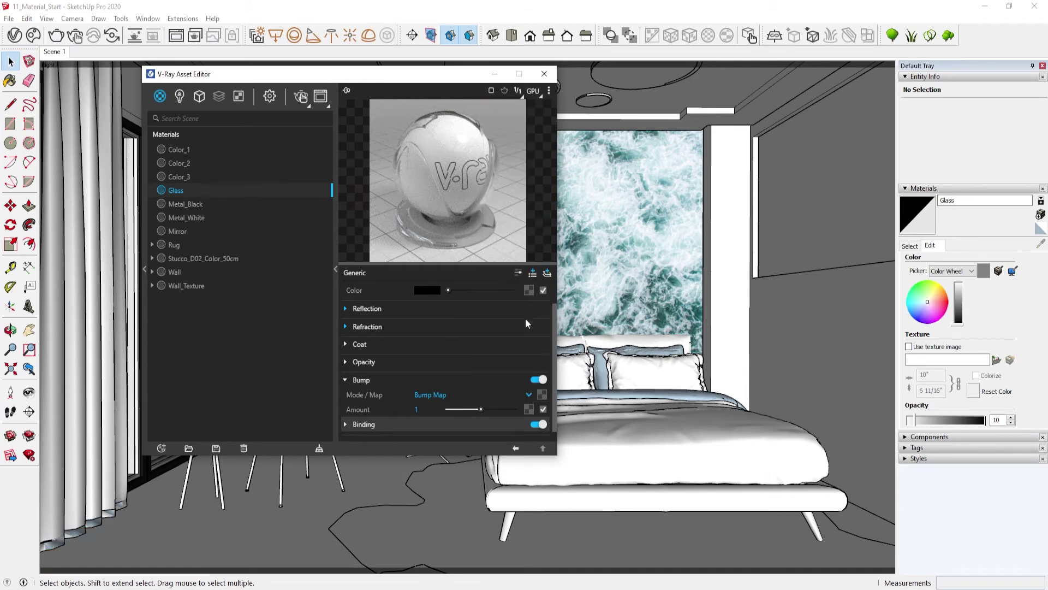
{"action": "left_click", "coordinate": [428, 342]}
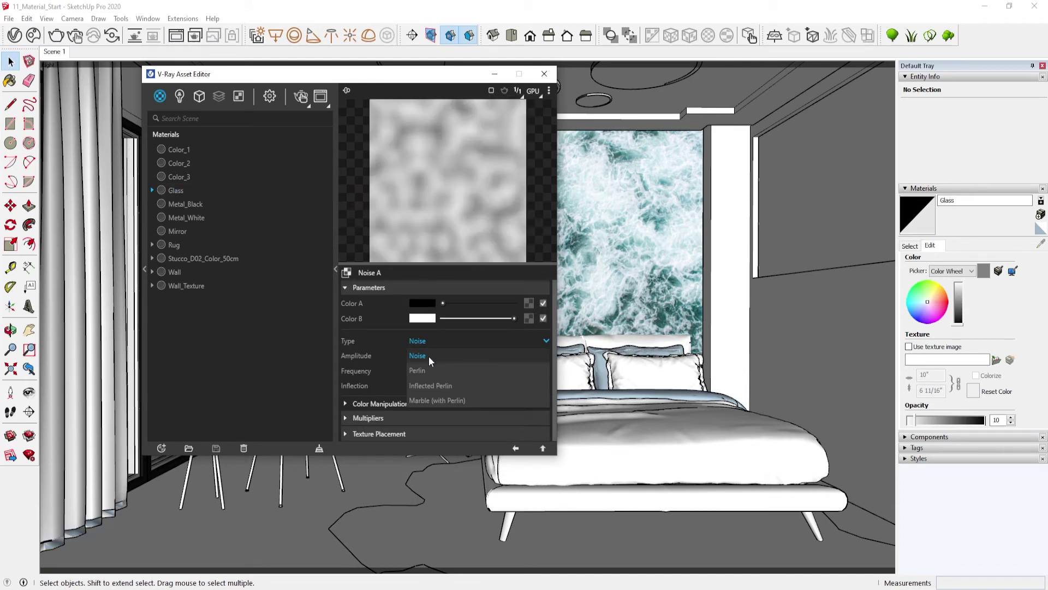
{"action": "left_click", "coordinate": [429, 369]}
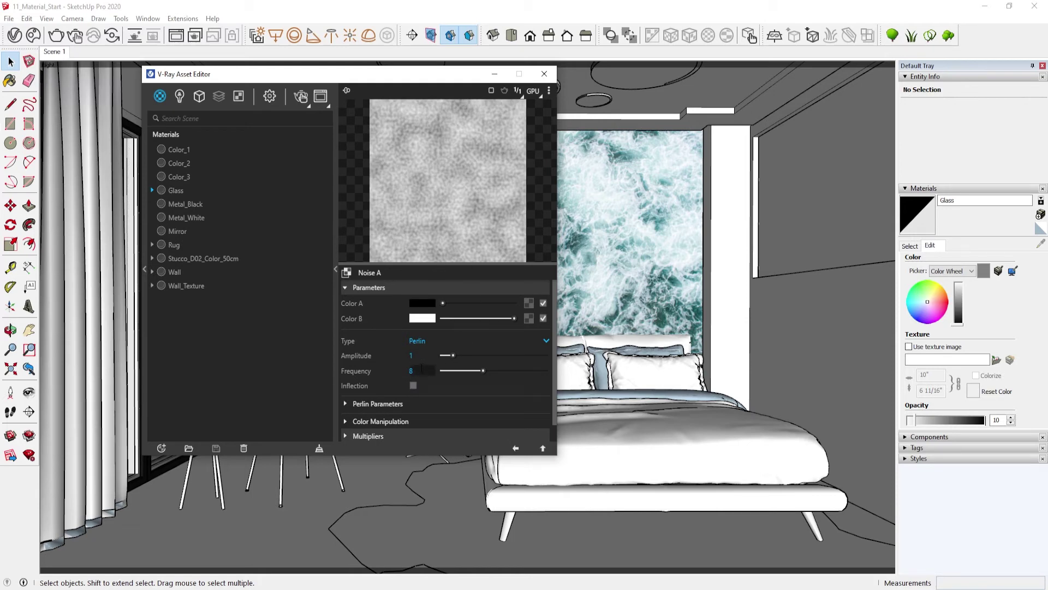
Set the Perlin noise amplitude to 10 and frequency to 3.
{"action": "left_click_drag", "start_coordinate": [452, 355], "coordinate": [516, 356]}
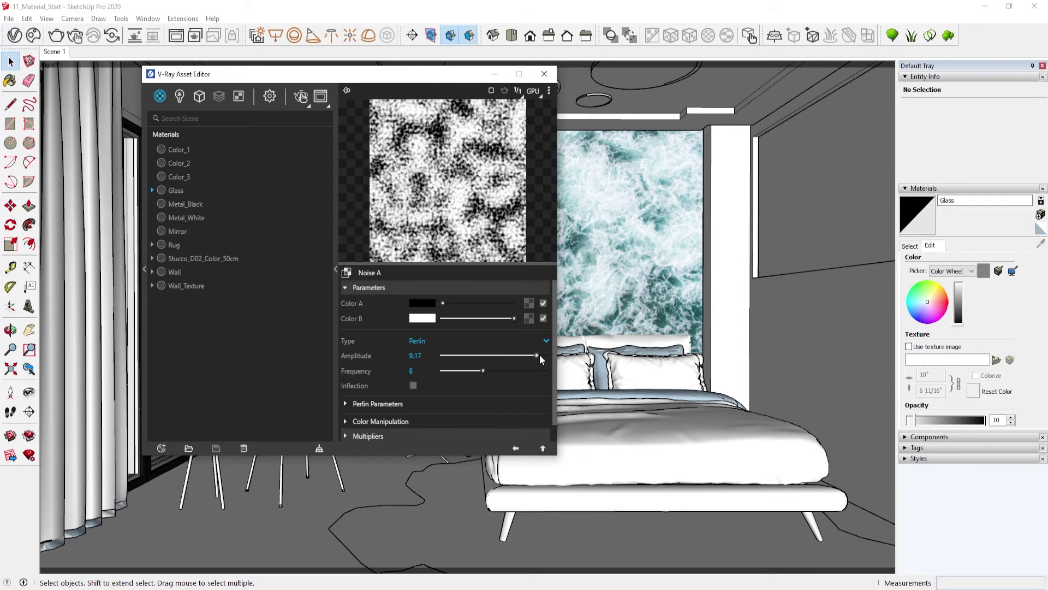
{"action": "mouse_move", "coordinate": [516, 356]}
{"action": "left_mouse_down"}
{"action": "mouse_move", "coordinate": [486, 356]}
{"action": "mouse_move", "coordinate": [546, 356]}
{"action": "left_mouse_up"}
{"action": "mouse_move", "coordinate": [484, 371]}
{"action": "left_mouse_down"}
{"action": "mouse_move", "coordinate": [512, 372]}
{"action": "mouse_move", "coordinate": [459, 371]}
{"action": "left_mouse_up"}
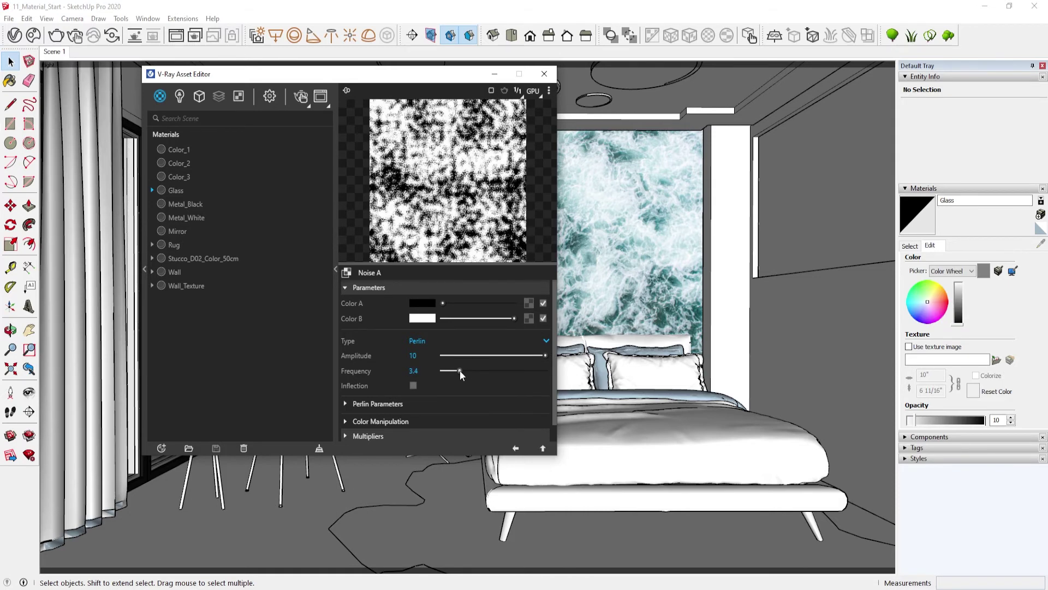
{"action": "left_click", "coordinate": [409, 373]}
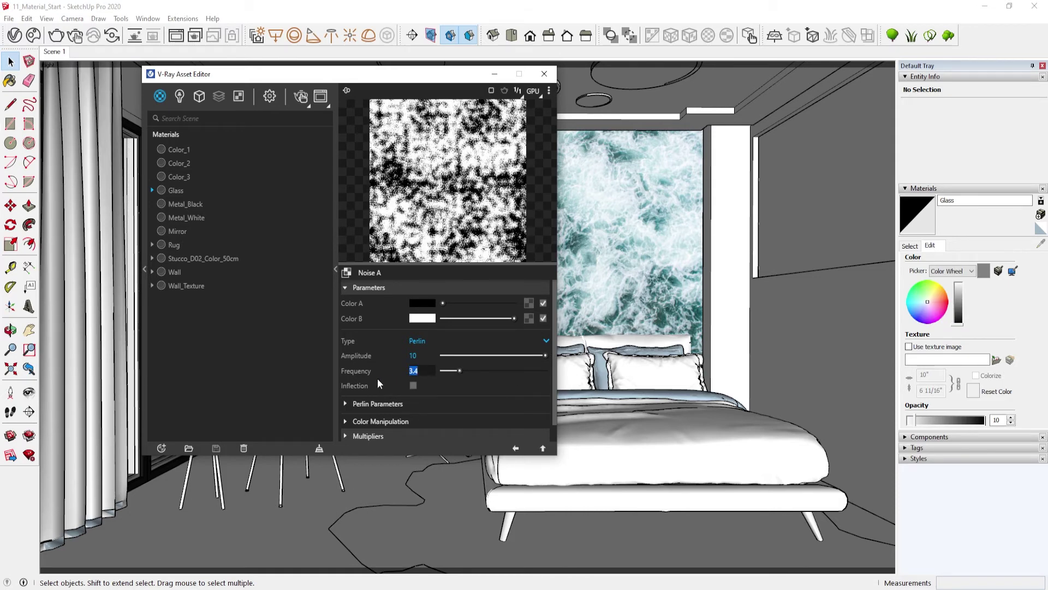
{"action": "type", "text": "3"}
{"action": "key", "text": "Return"}
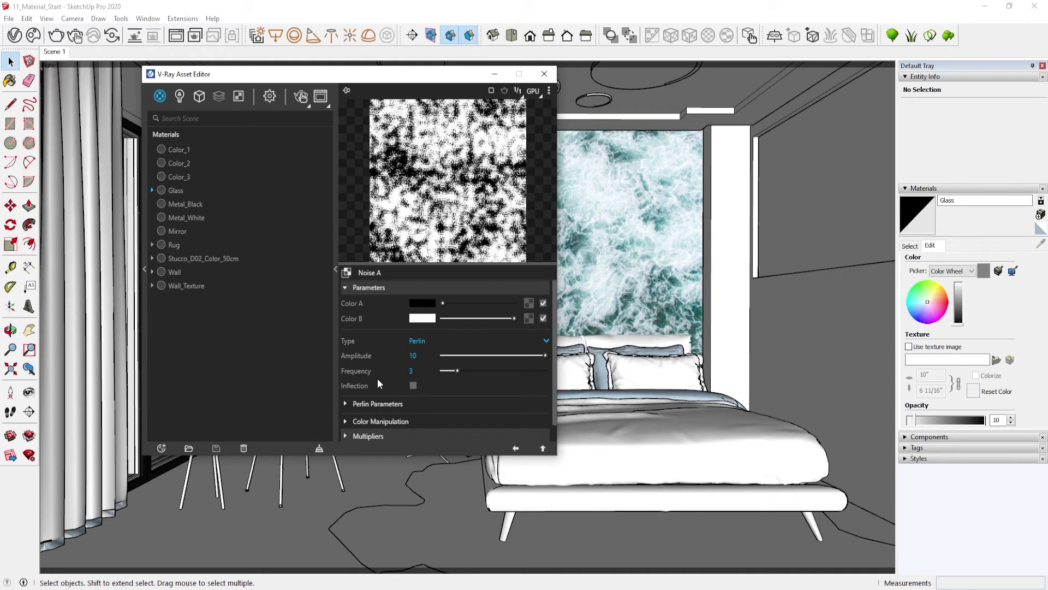
Change the Glass refraction fog colour from white to a light grey.
{"action": "left_click", "coordinate": [542, 448]}
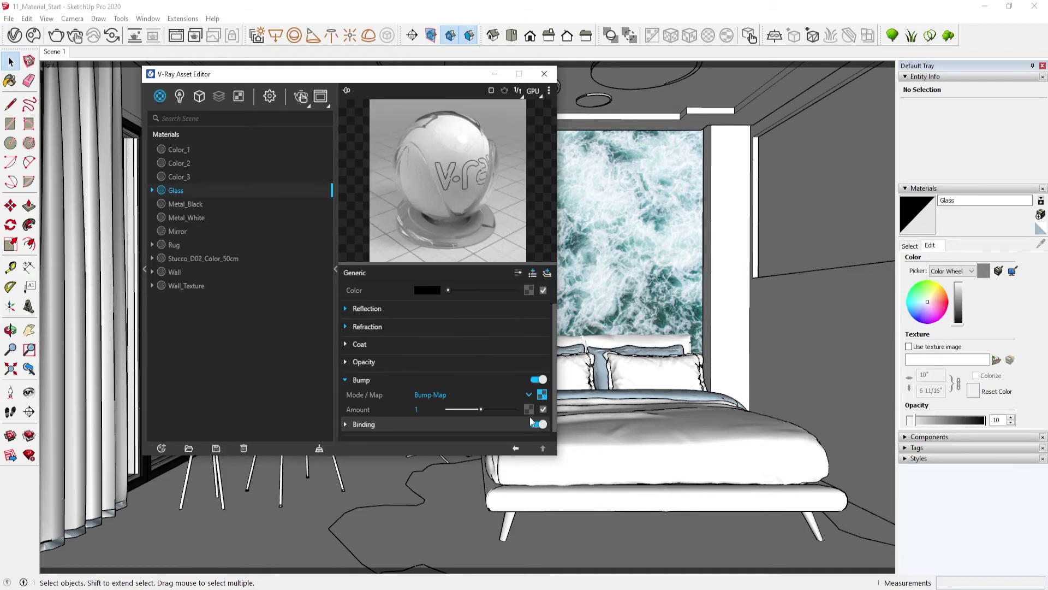
{"action": "left_click", "coordinate": [351, 326]}
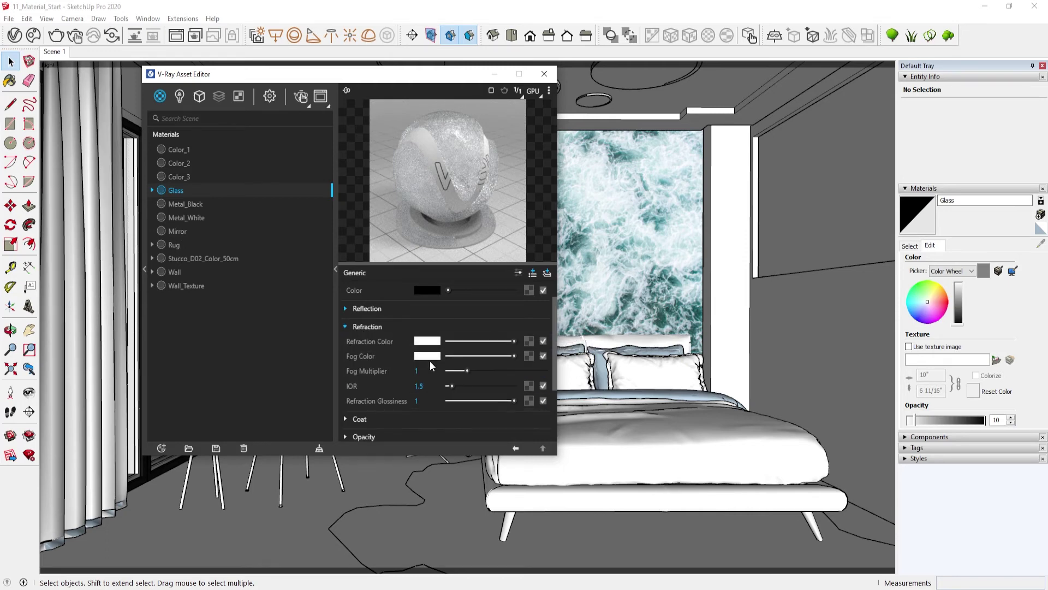
{"action": "left_click", "coordinate": [427, 356]}
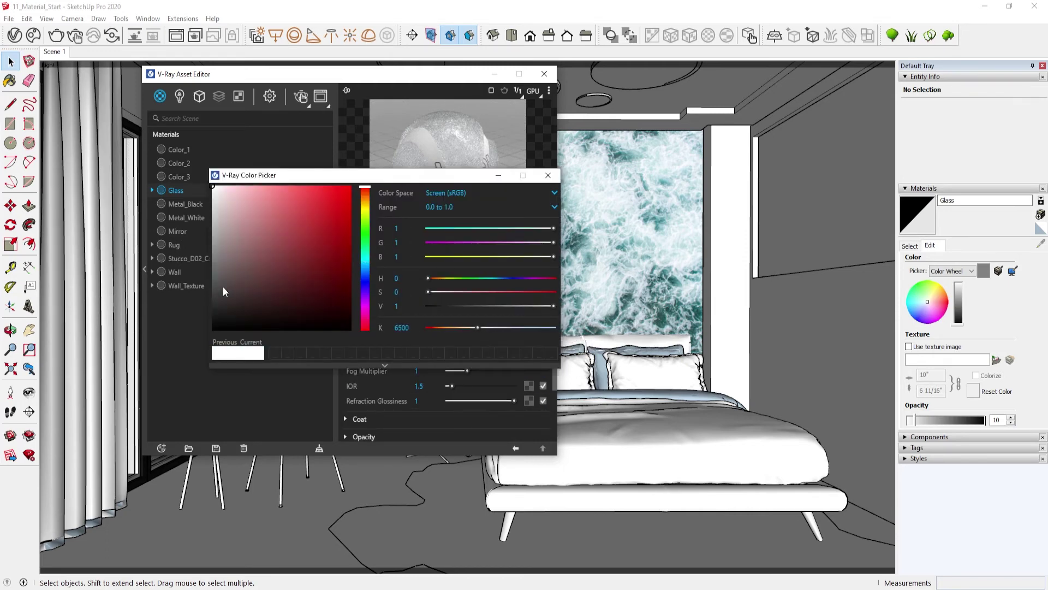
{"action": "mouse_move", "coordinate": [223, 286]}
{"action": "left_mouse_down"}
{"action": "mouse_move", "coordinate": [212, 301]}
{"action": "mouse_move", "coordinate": [218, 224]}
{"action": "left_mouse_up"}
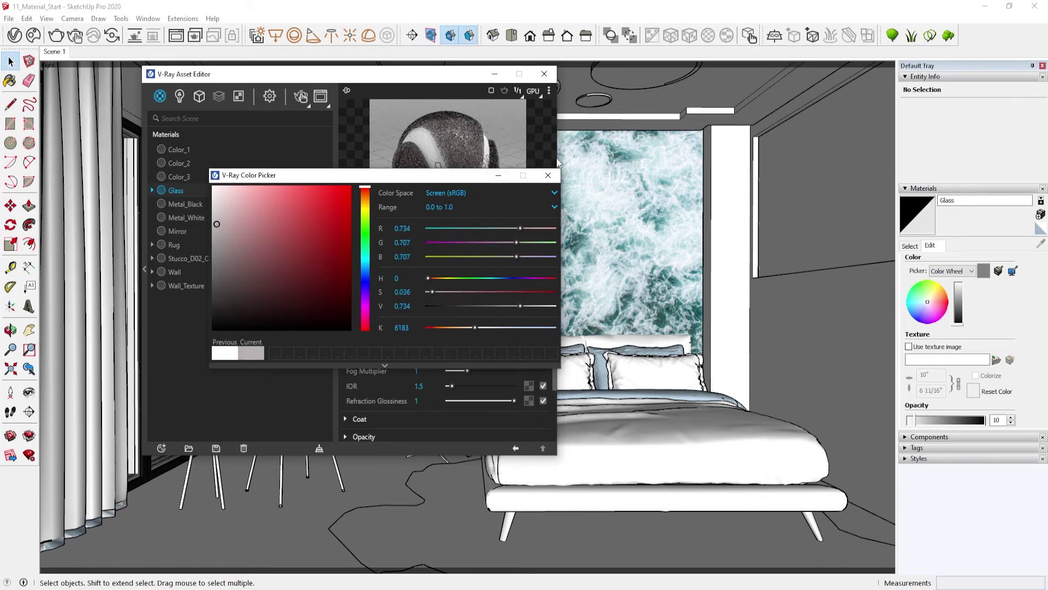
{"action": "left_click", "coordinate": [548, 176]}
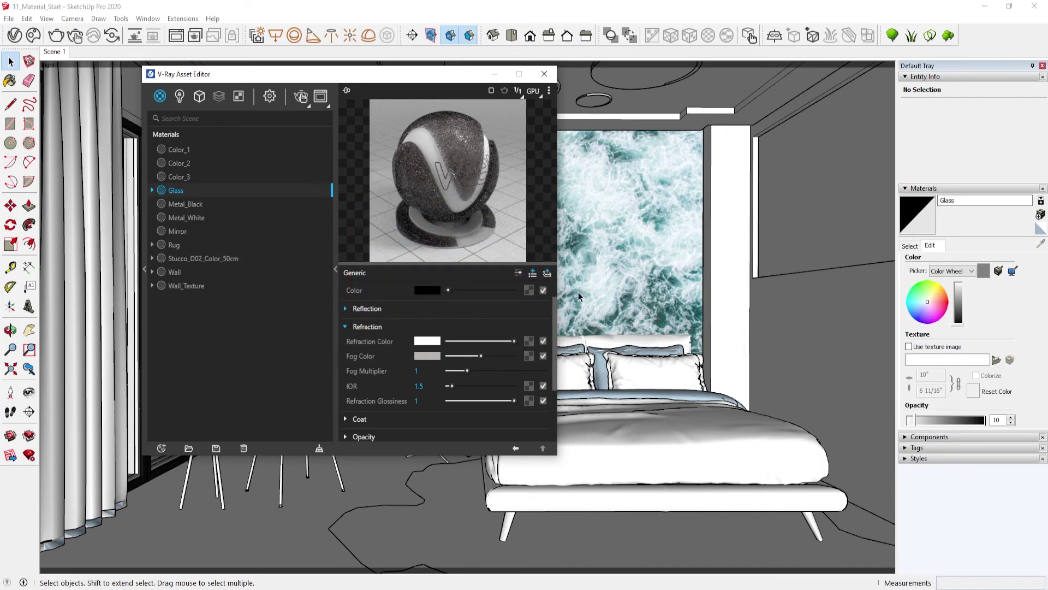
Apply the Glass material to the selected window wall.
{"action": "triple_click", "coordinate": [817, 218]}
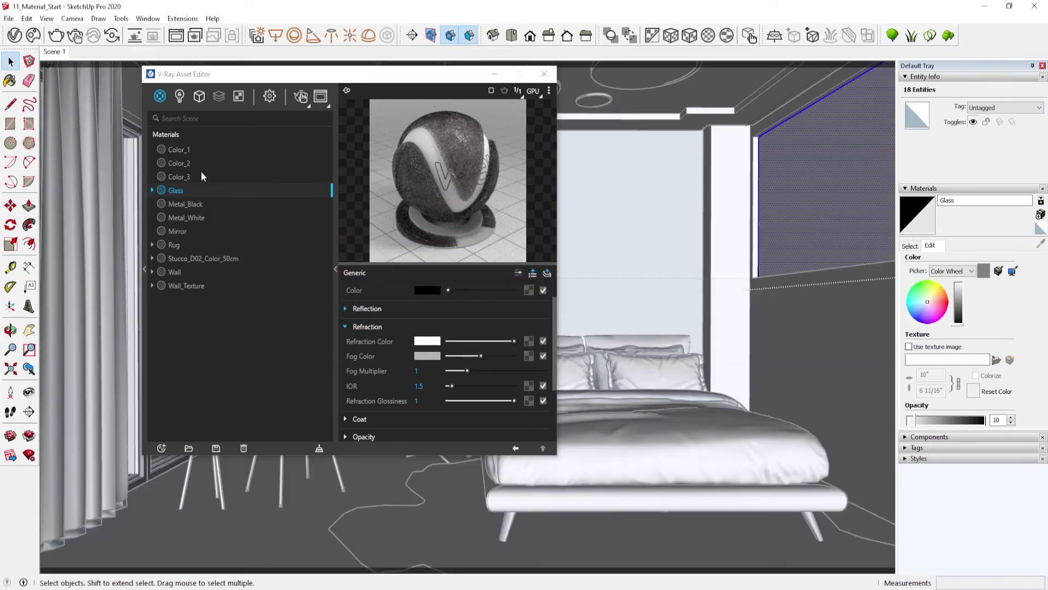
{"action": "right_click", "coordinate": [201, 192]}
{"action": "left_click", "coordinate": [236, 217]}
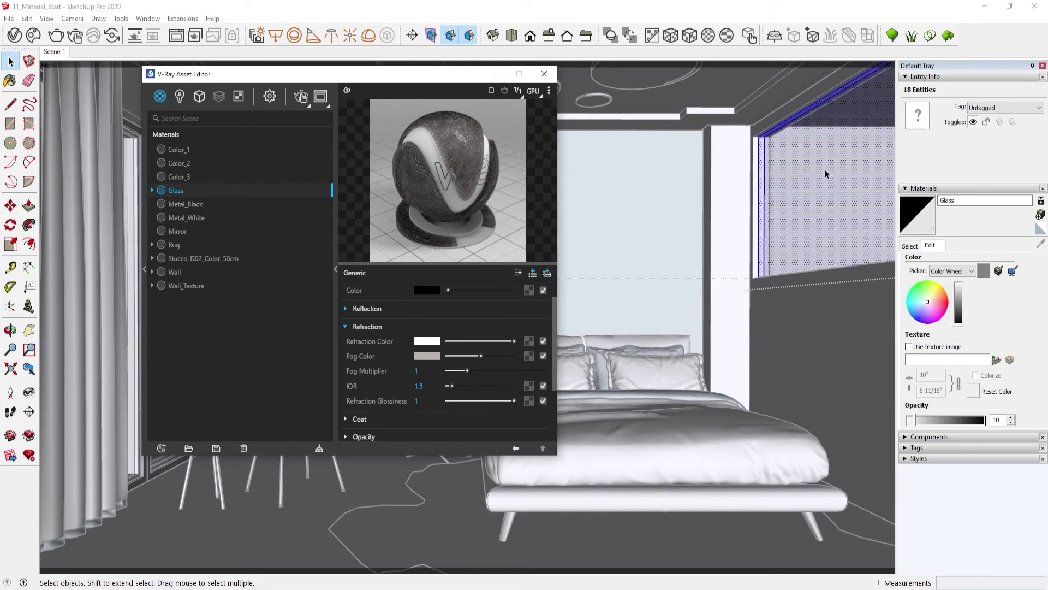
{"action": "scroll", "coordinate": [391, 385], "scroll_direction": "down", "scroll_amount": 3}
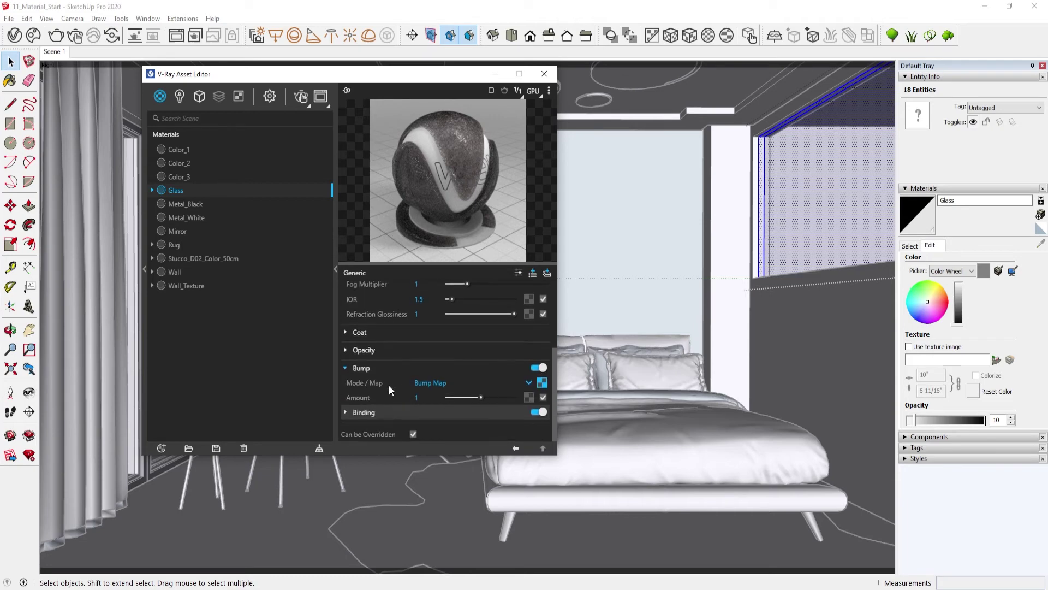
{"action": "mouse_move", "coordinate": [364, 382]}
{"action": "scroll", "coordinate": [399, 369], "scroll_direction": "up", "scroll_amount": 5}
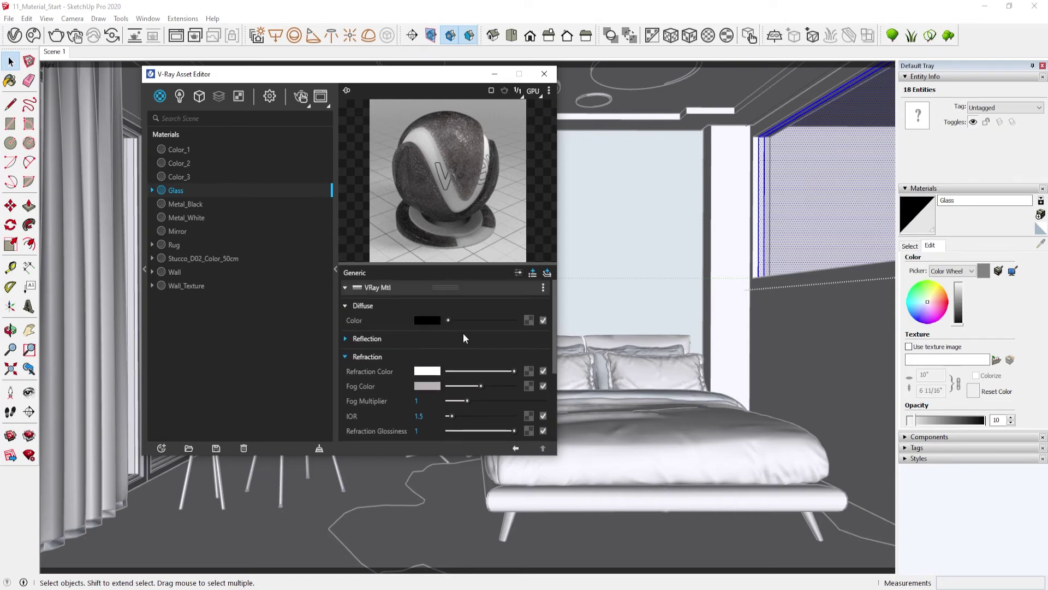
{"action": "left_click", "coordinate": [351, 356]}
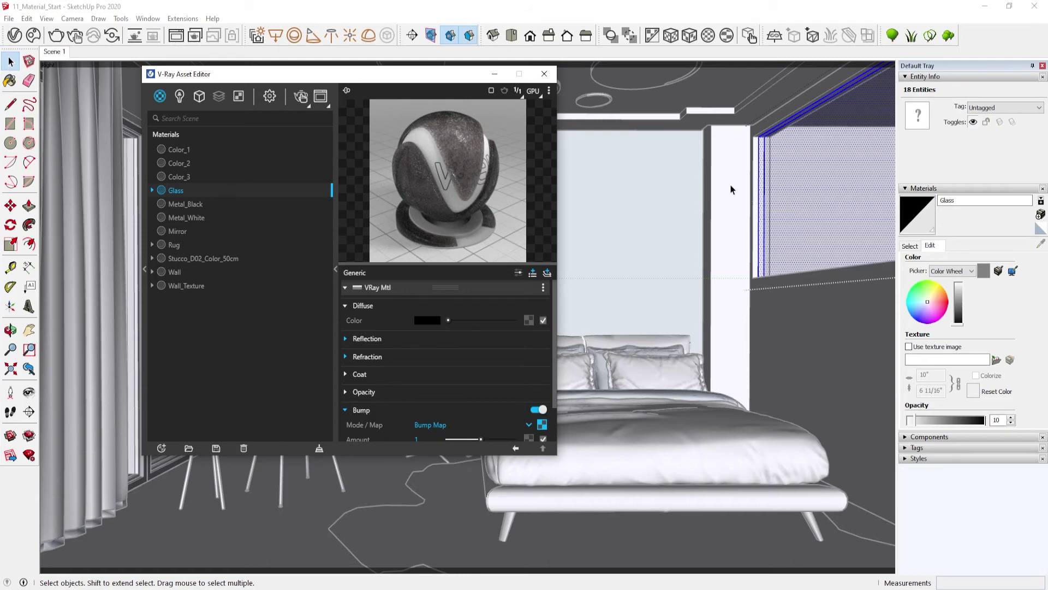
Set the Glass binding texture mode to Texture Helper.
{"action": "scroll", "coordinate": [489, 384], "scroll_direction": "down", "scroll_amount": 1}
{"action": "scroll", "coordinate": [490, 382], "scroll_direction": "down", "scroll_amount": 2}
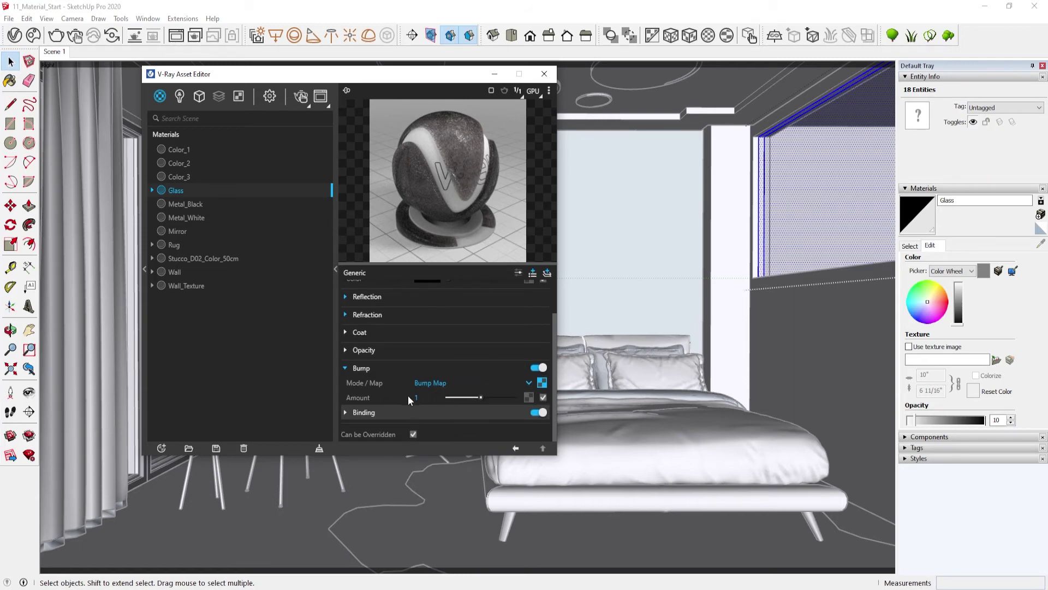
{"action": "left_click", "coordinate": [347, 412]}
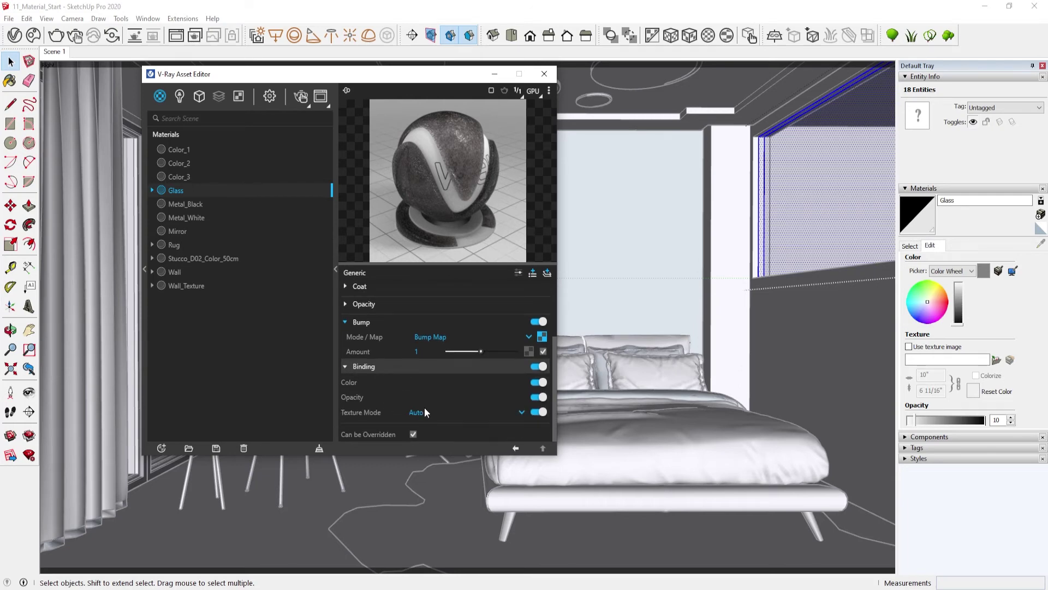
{"action": "left_click", "coordinate": [425, 412]}
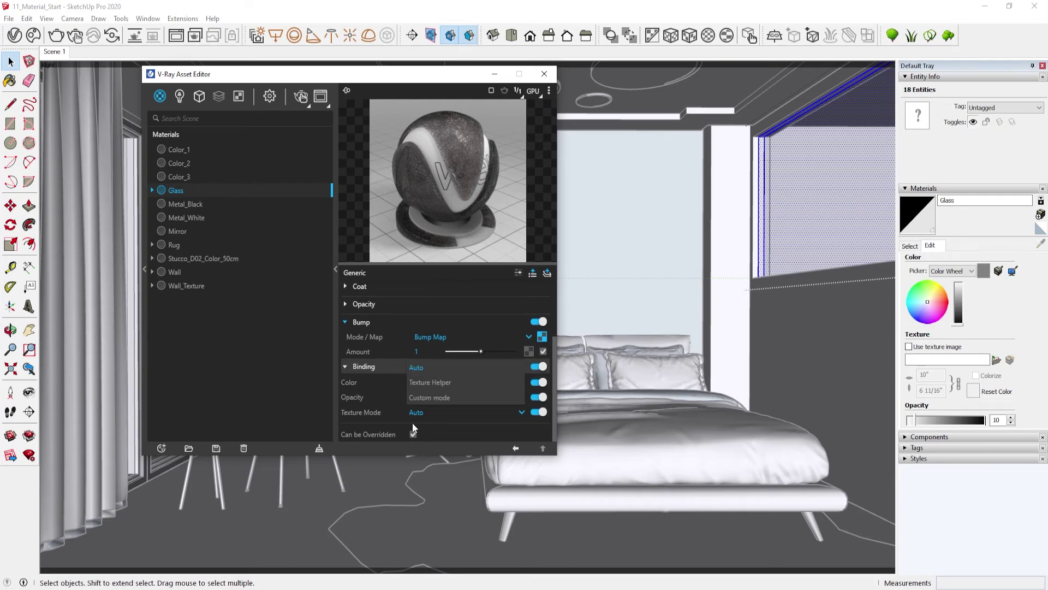
{"action": "left_click", "coordinate": [456, 383]}
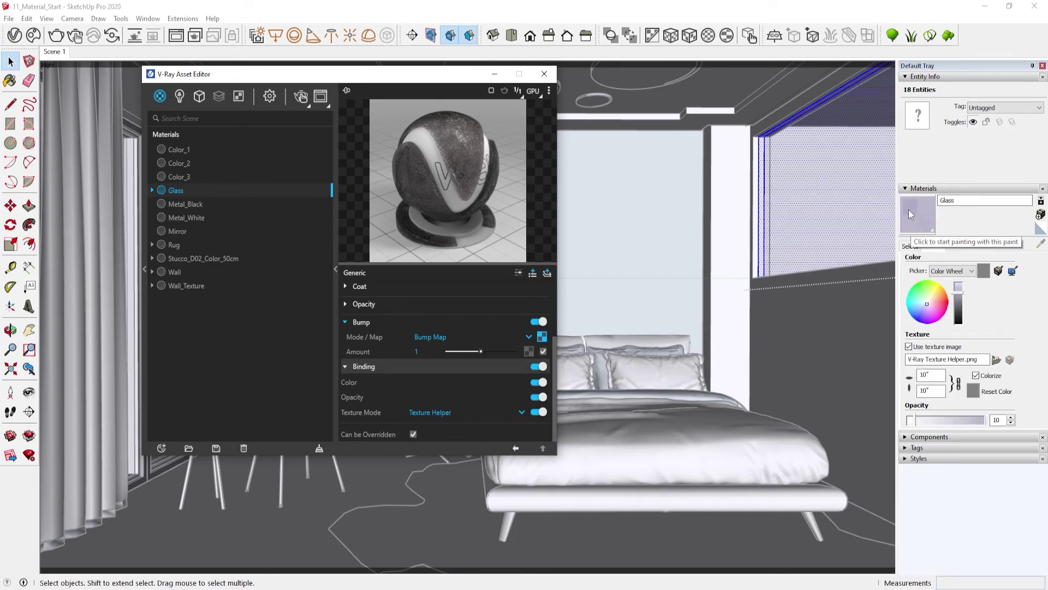
{"action": "left_click", "coordinate": [442, 410]}
{"action": "left_click", "coordinate": [453, 396]}
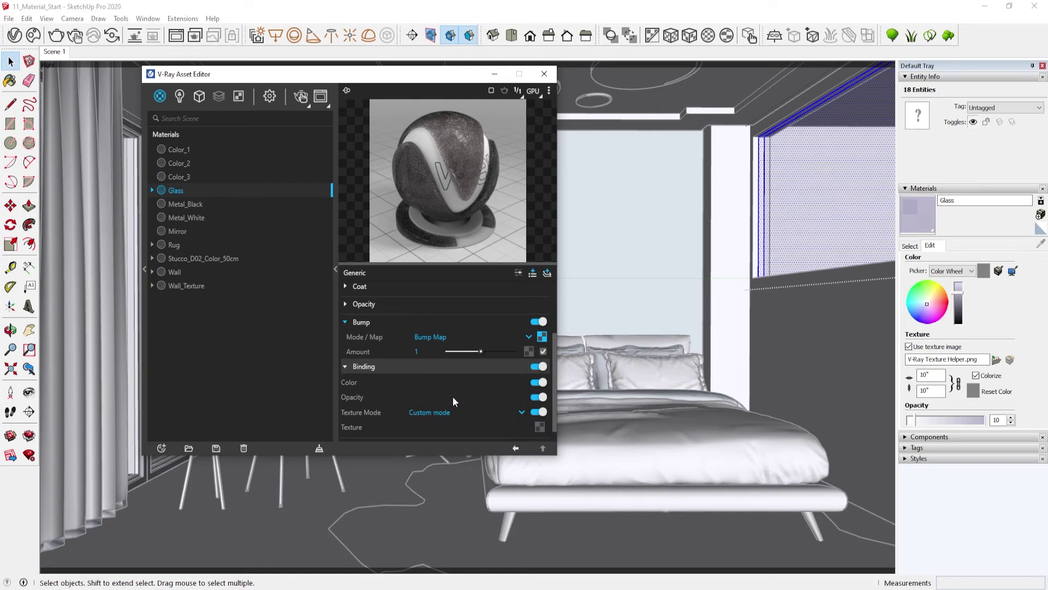
{"action": "scroll", "coordinate": [440, 407], "scroll_direction": "down", "scroll_amount": 1}
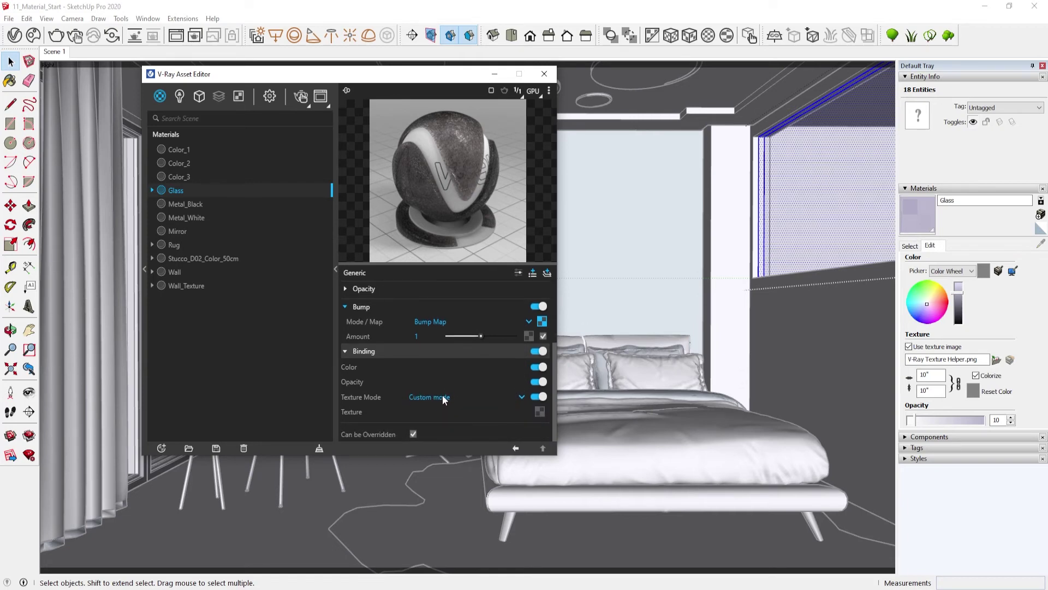
{"action": "left_click", "coordinate": [444, 399]}
{"action": "left_click", "coordinate": [441, 362]}
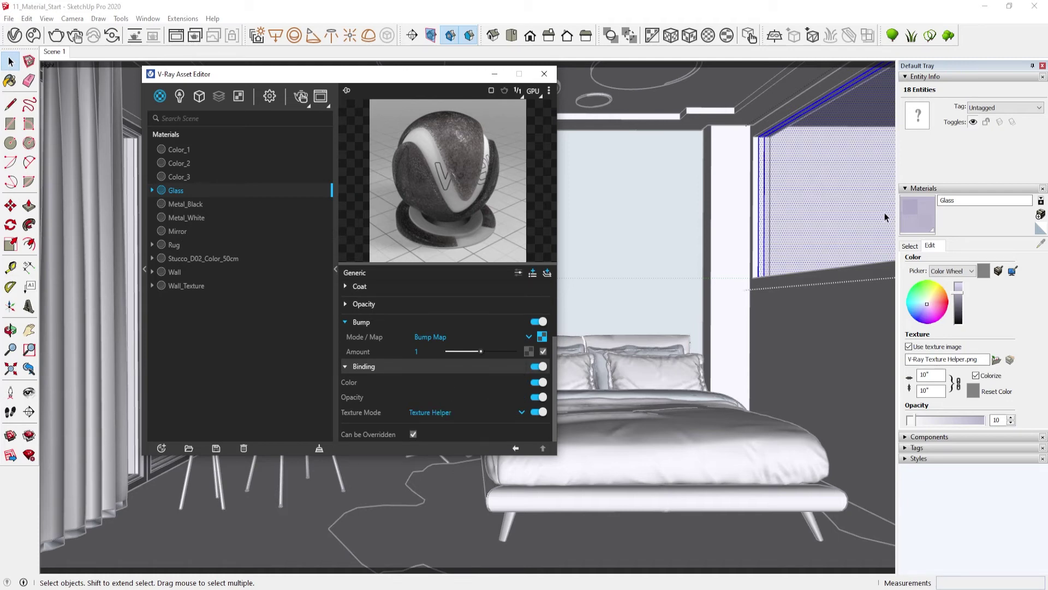
Set the texture width to 1m and apply cubic projection to the window face.
{"action": "left_click", "coordinate": [933, 374]}
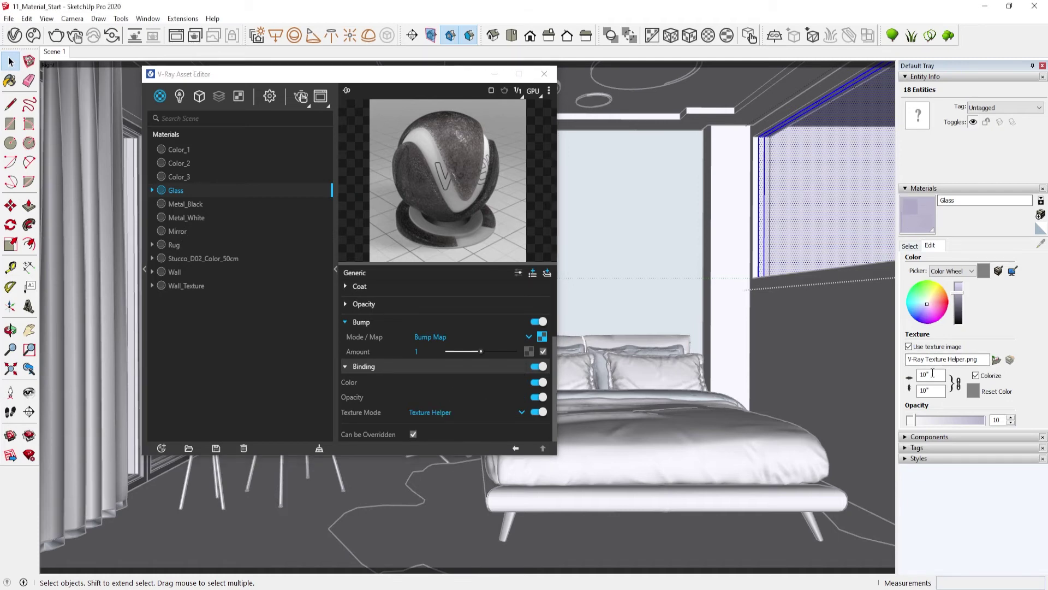
{"action": "double_click", "coordinate": [933, 373]}
{"action": "type", "text": "1m"}
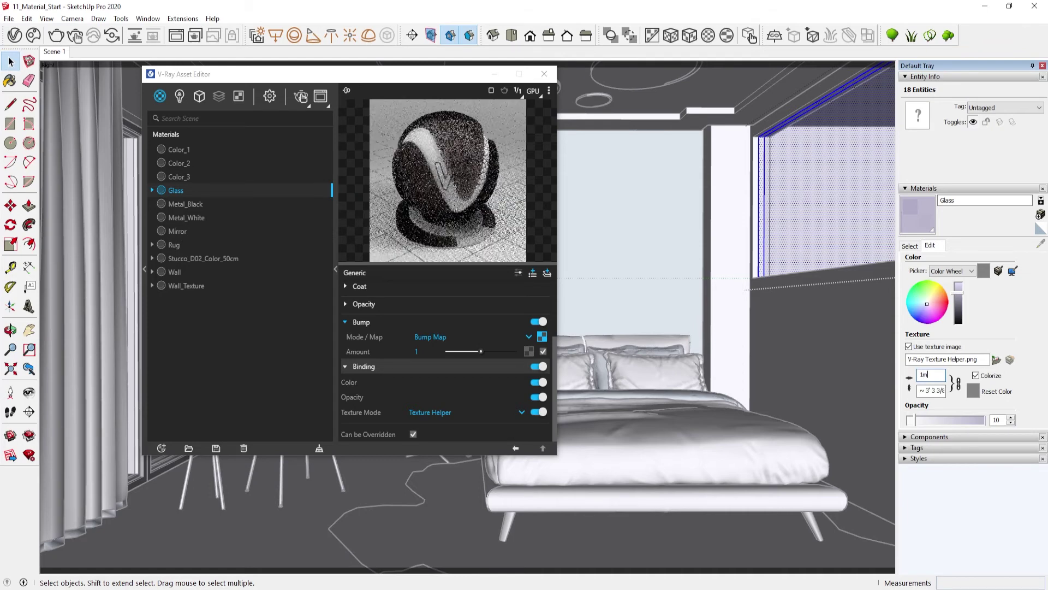
{"action": "key", "text": "Return"}
{"action": "left_click", "coordinate": [775, 234]}
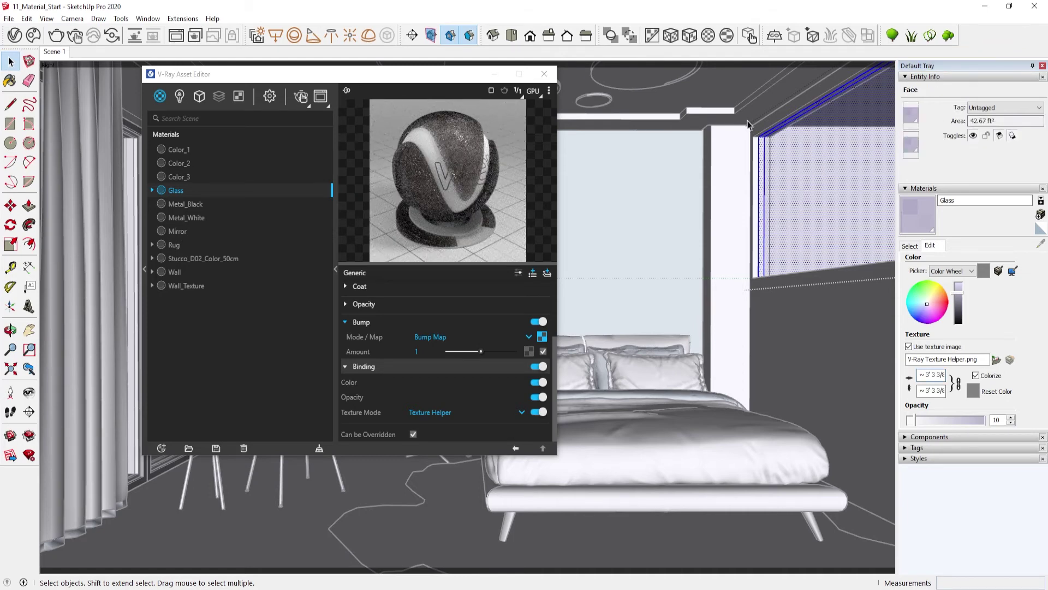
{"action": "left_click", "coordinate": [676, 37]}
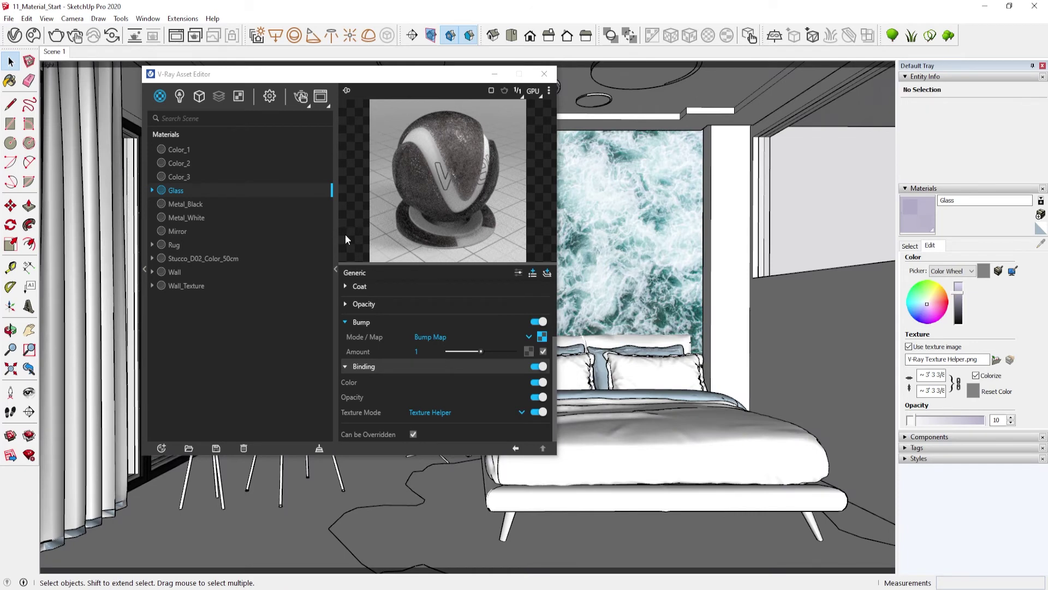
Collapse the asset editor to its materials list and move it to the viewport centre.
{"action": "left_click", "coordinate": [336, 223]}
{"action": "left_click_drag", "start_coordinate": [249, 79], "coordinate": [182, 114]}
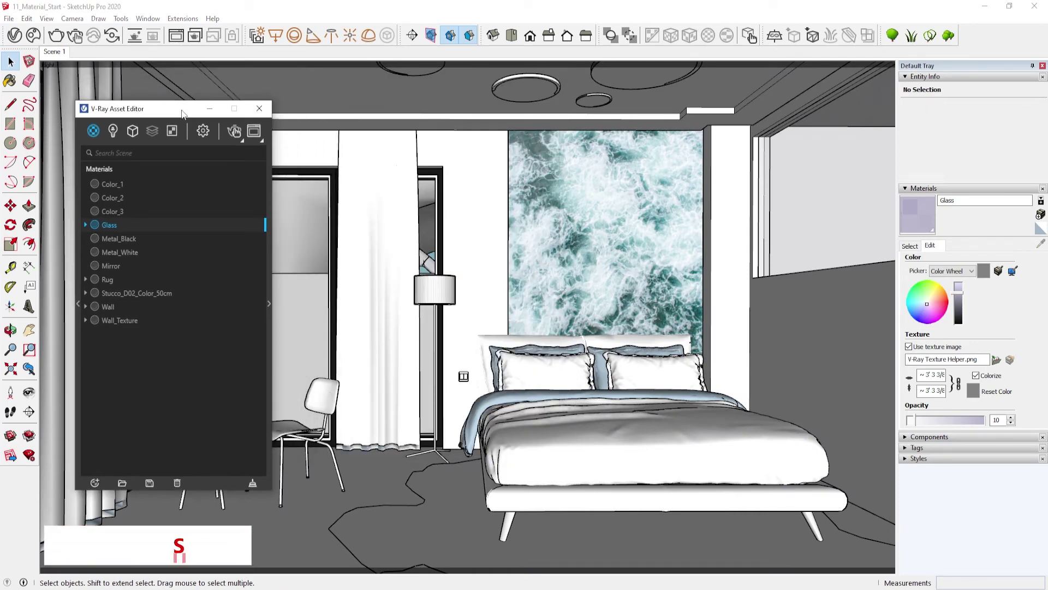
{"action": "mouse_move", "coordinate": [182, 113]}
{"action": "left_mouse_down"}
{"action": "mouse_move", "coordinate": [473, 110]}
{"action": "mouse_move", "coordinate": [412, 106]}
{"action": "left_mouse_up"}
Orbit and zoom around the house, then return to the Scene 1 bedroom view.
{"action": "left_click", "coordinate": [570, 82]}
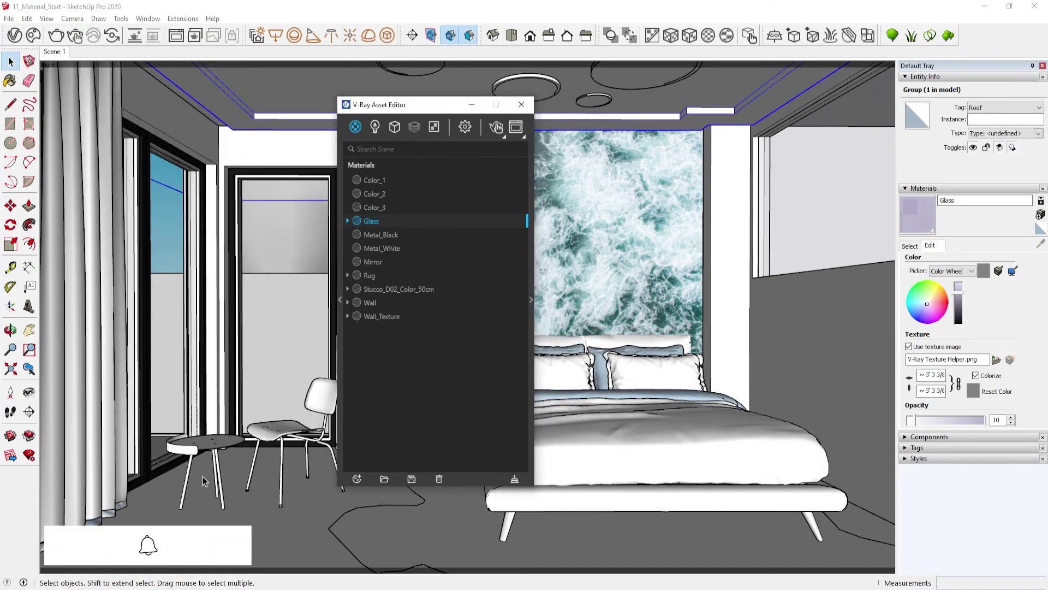
{"action": "mouse_move", "coordinate": [202, 476]}
{"action": "middle_mouse_down"}
{"action": "mouse_move", "coordinate": [173, 467]}
{"action": "mouse_move", "coordinate": [172, 440]}
{"action": "middle_mouse_up"}
{"action": "scroll", "coordinate": [173, 440], "scroll_direction": "up", "scroll_amount": 3}
{"action": "scroll", "coordinate": [168, 424], "scroll_direction": "up", "scroll_amount": 3}
{"action": "scroll", "coordinate": [168, 424], "scroll_direction": "up", "scroll_amount": 2}
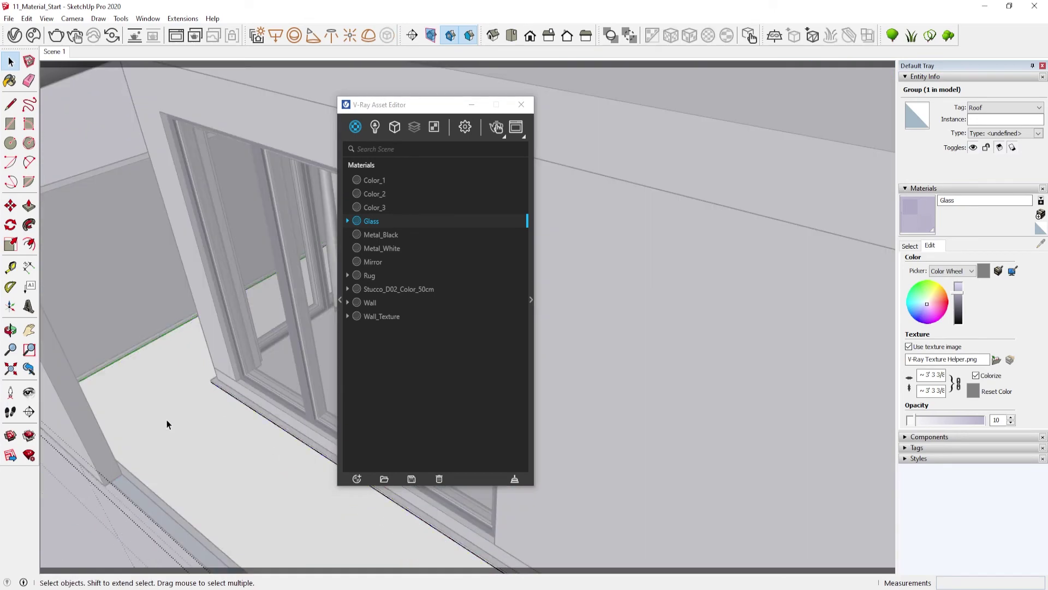
{"action": "scroll", "coordinate": [168, 424], "scroll_direction": "up", "scroll_amount": 3}
{"action": "scroll", "coordinate": [167, 424], "scroll_direction": "up", "scroll_amount": 3}
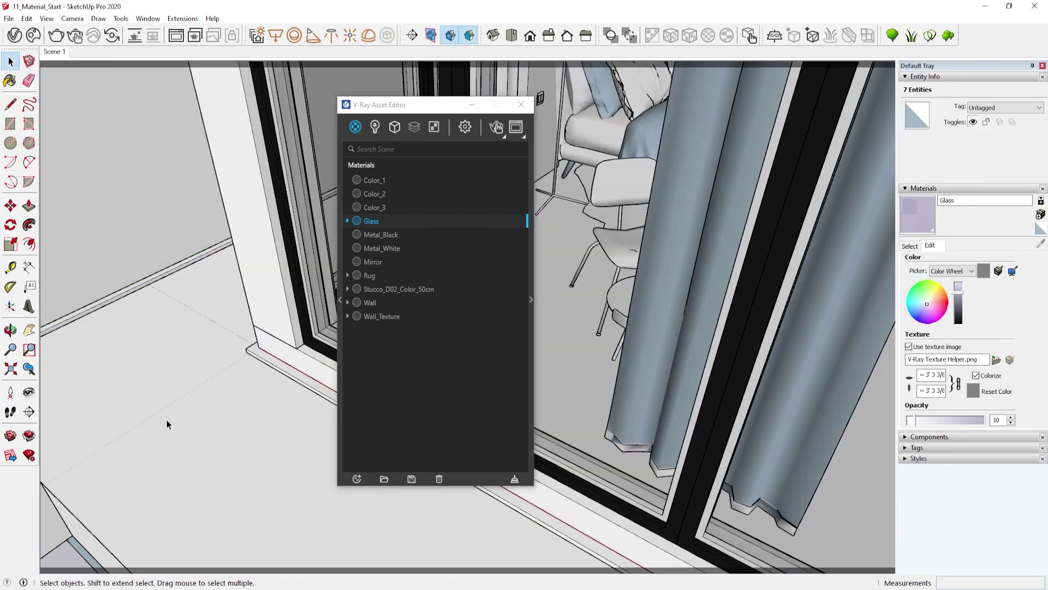
{"action": "left_click", "coordinate": [65, 54]}
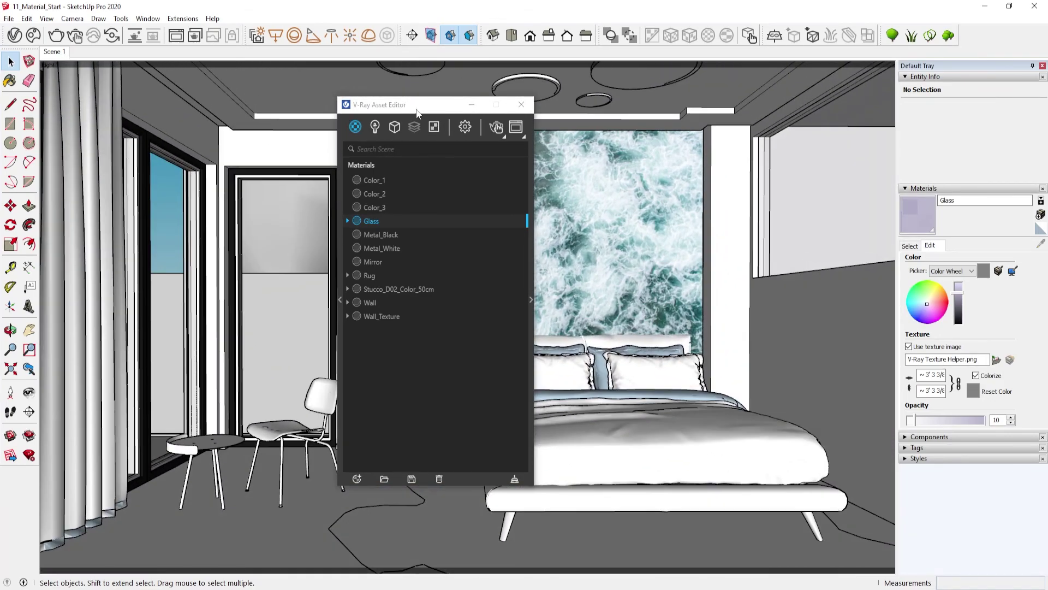
{"action": "left_click_drag", "start_coordinate": [410, 104], "coordinate": [126, 80]}
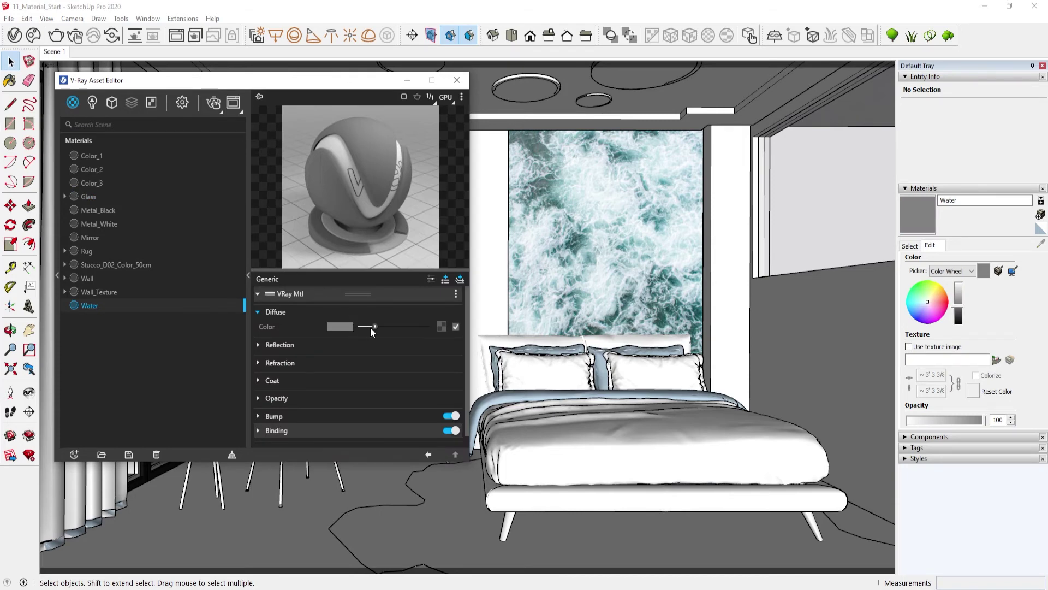
Darken the Water diffuse colour, make refraction fully white, and set IOR to 1.33.
{"action": "left_click_drag", "start_coordinate": [374, 324], "coordinate": [371, 329]}
{"action": "left_click", "coordinate": [280, 343]}
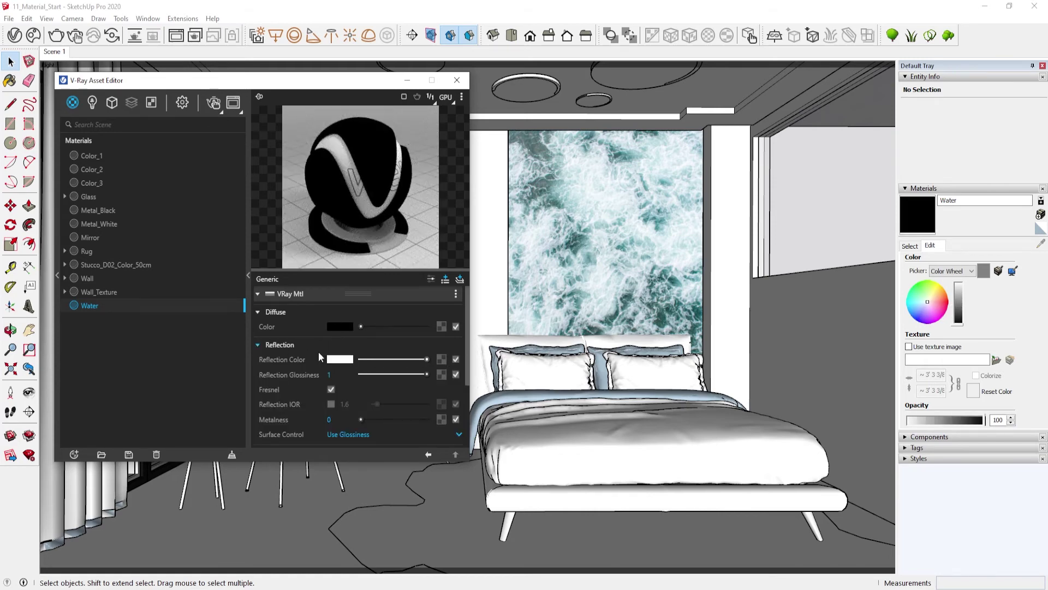
{"action": "left_click", "coordinate": [277, 343]}
{"action": "left_click", "coordinate": [276, 363]}
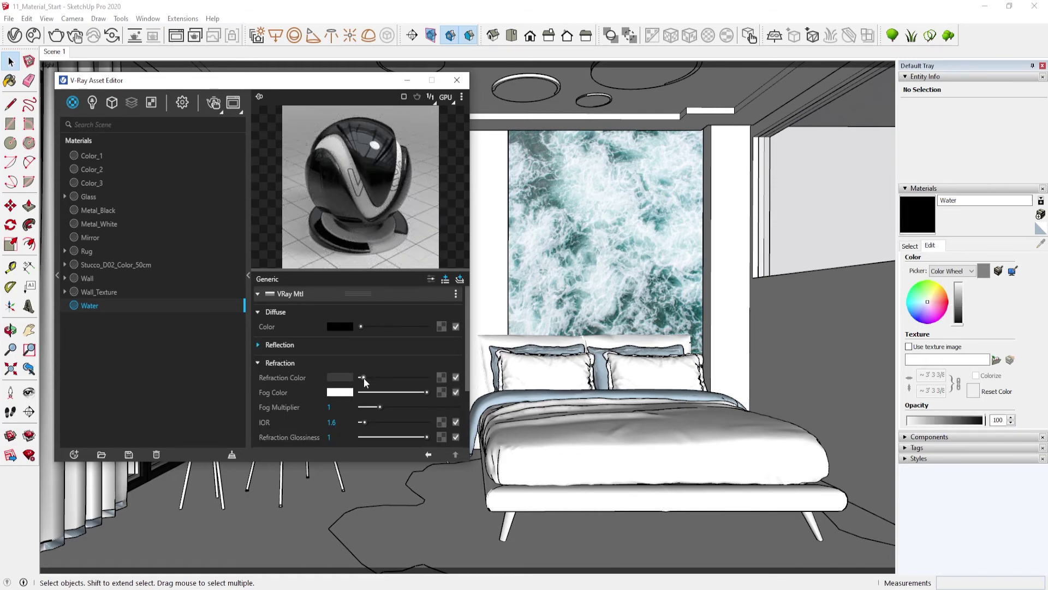
{"action": "left_click_drag", "start_coordinate": [364, 378], "coordinate": [427, 378]}
{"action": "left_click", "coordinate": [296, 364]}
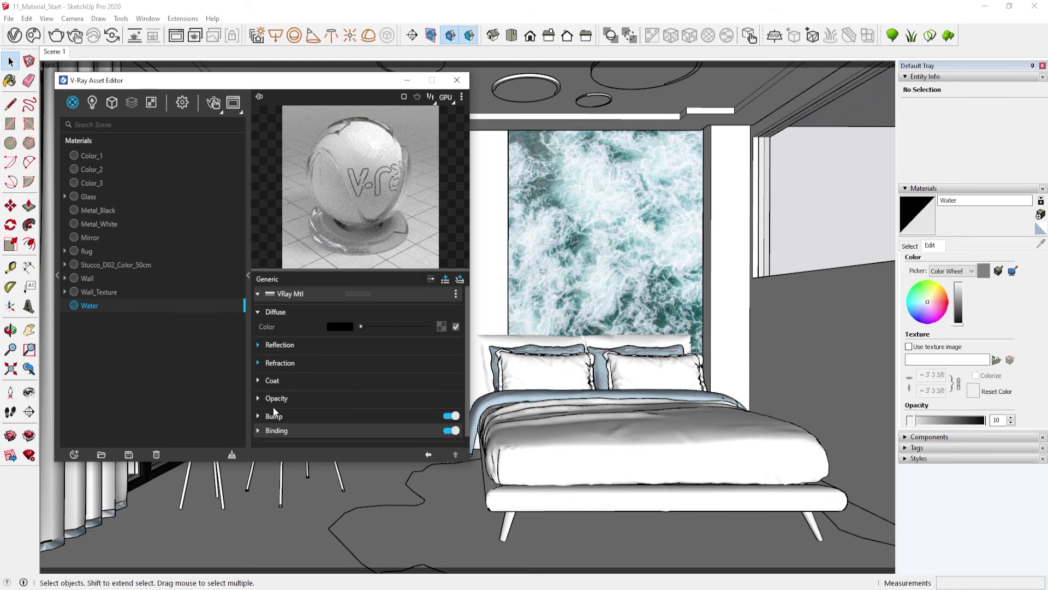
{"action": "left_click", "coordinate": [264, 363]}
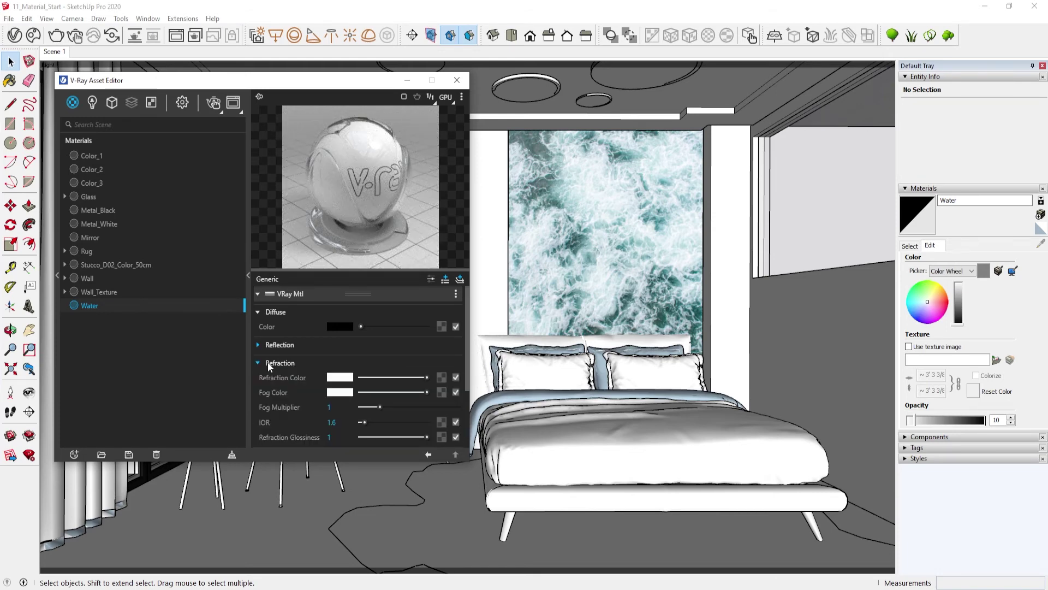
{"action": "scroll", "coordinate": [270, 362], "scroll_direction": "down", "scroll_amount": 2}
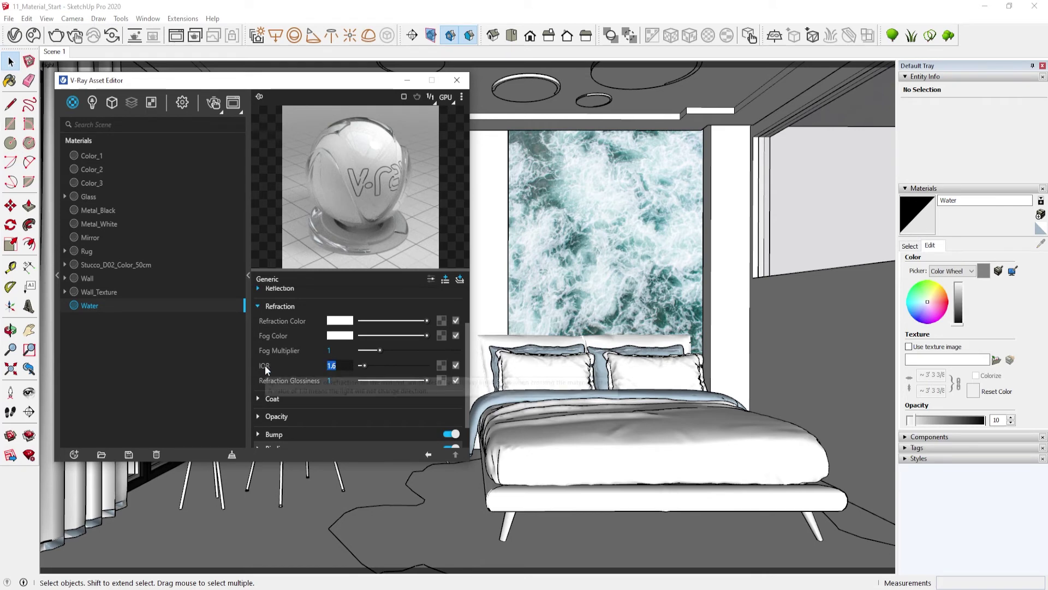
{"action": "type", "text": "1.33"}
{"action": "key", "text": "Return"}
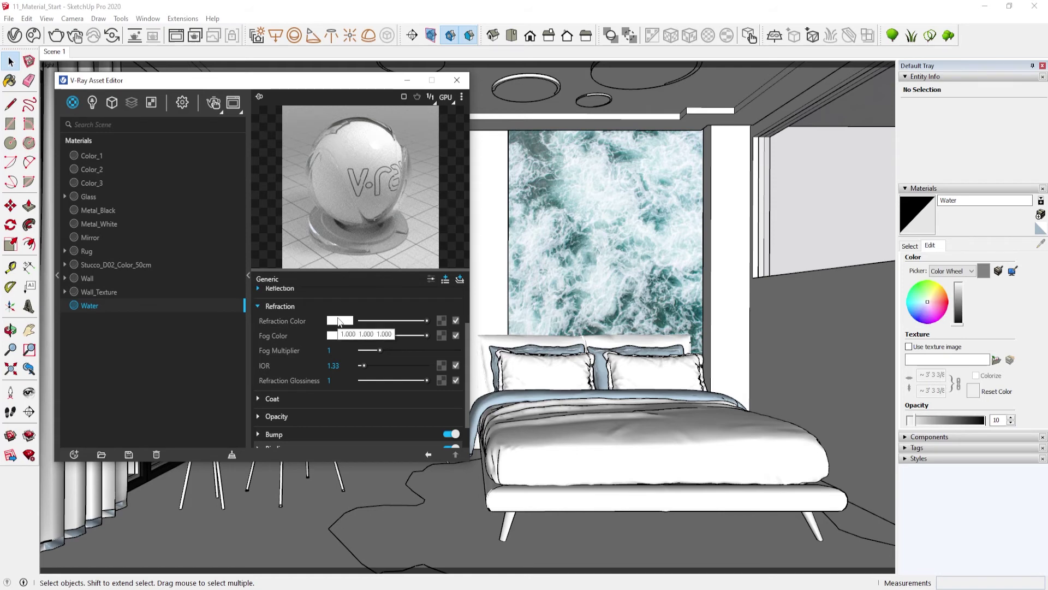
Give the Water fog colour a faint green-cyan tint.
{"action": "left_click", "coordinate": [346, 336]}
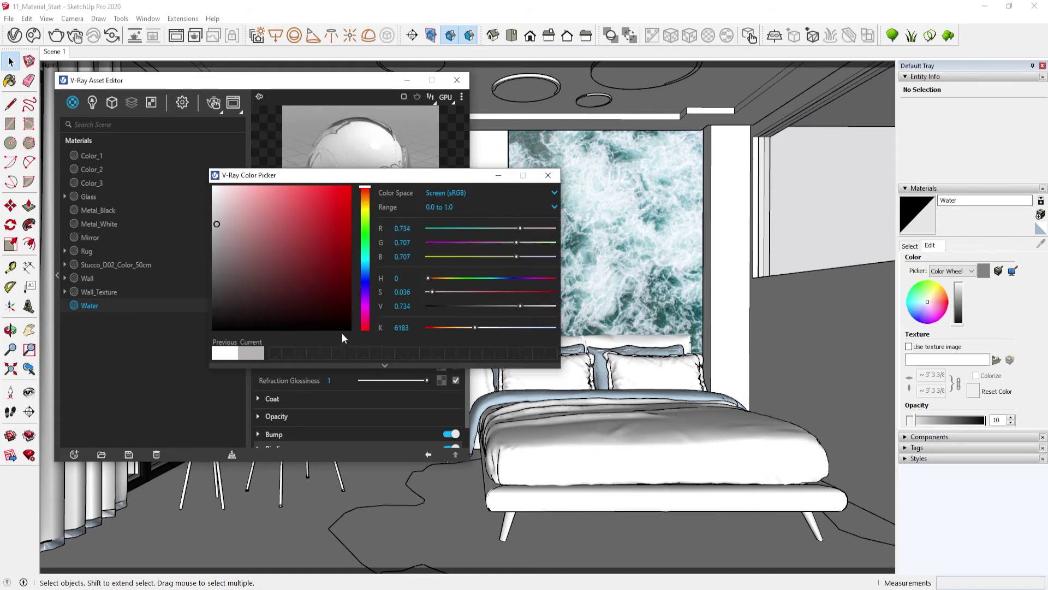
{"action": "left_click_drag", "start_coordinate": [365, 217], "coordinate": [366, 253]}
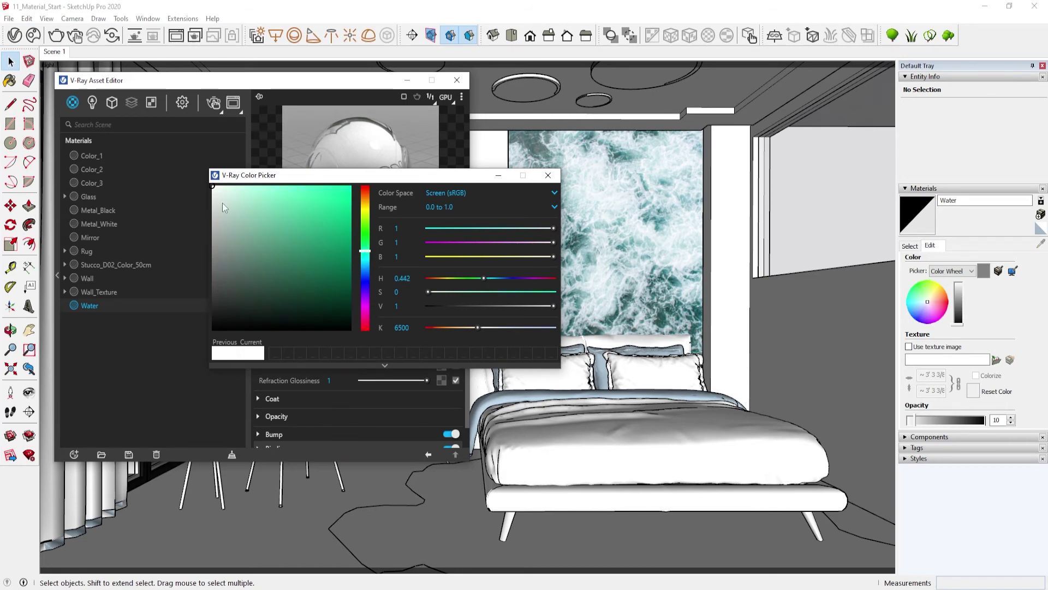
{"action": "left_click", "coordinate": [215, 187]}
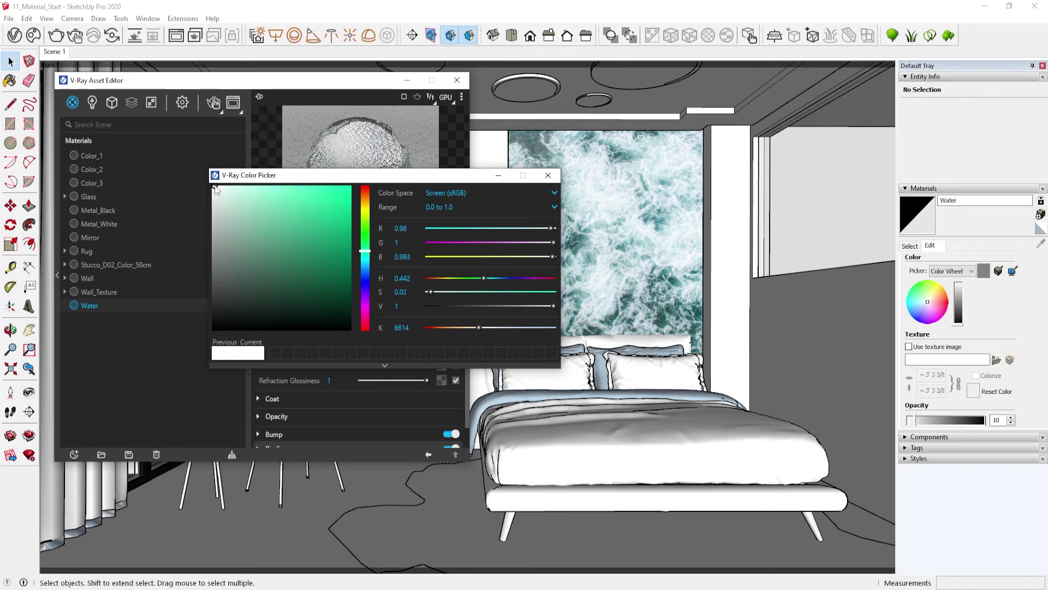
{"action": "left_click", "coordinate": [217, 186]}
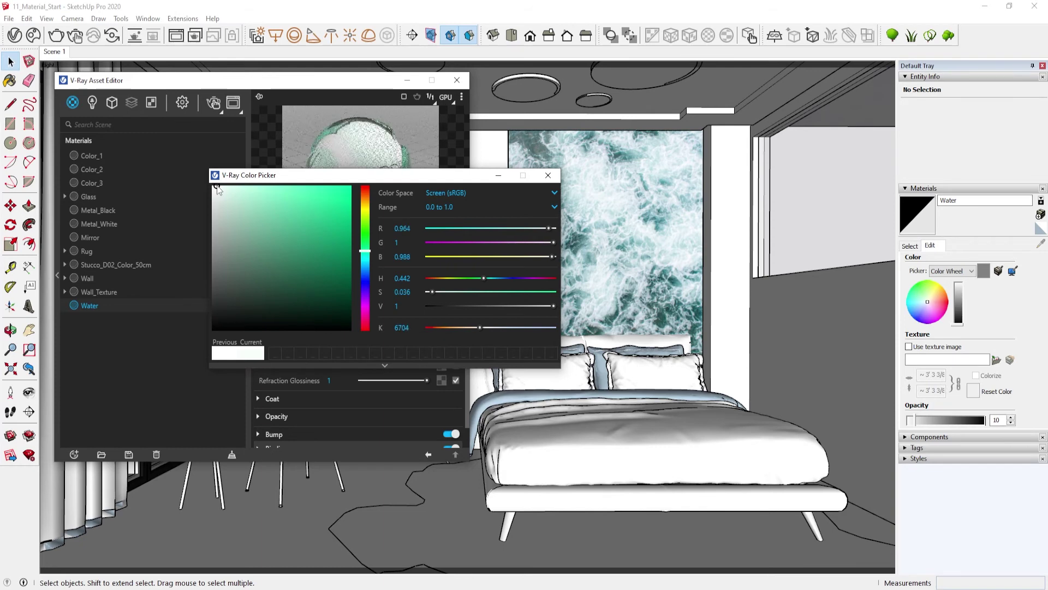
{"action": "left_click", "coordinate": [548, 175]}
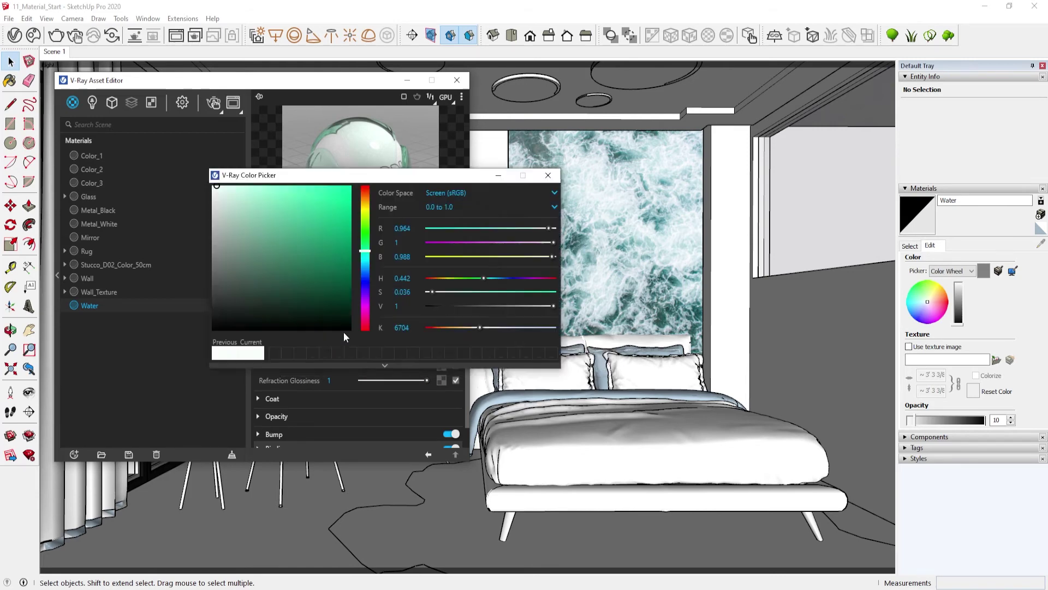
Fine-tune the fog colour toward cyan, entering a red value of 99.
{"action": "left_click", "coordinate": [341, 334]}
{"action": "left_click_drag", "start_coordinate": [365, 252], "coordinate": [364, 257]}
{"action": "left_click_drag", "start_coordinate": [549, 229], "coordinate": [552, 228]}
{"action": "left_click", "coordinate": [416, 228]}
{"action": "type", "text": "99"}
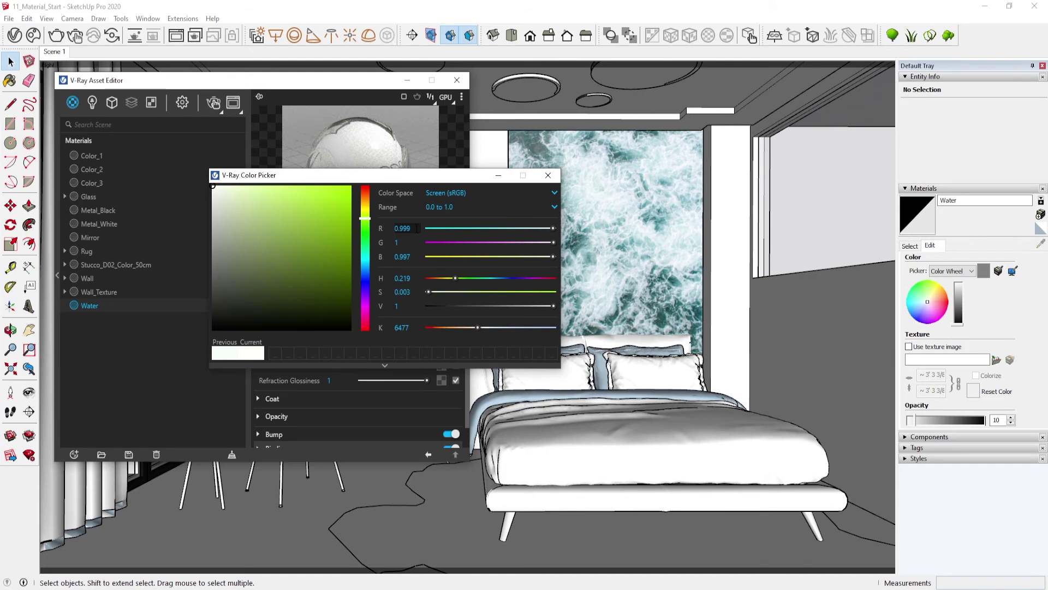
{"action": "key", "text": "Return"}
{"action": "left_click_drag", "start_coordinate": [553, 230], "coordinate": [552, 230]}
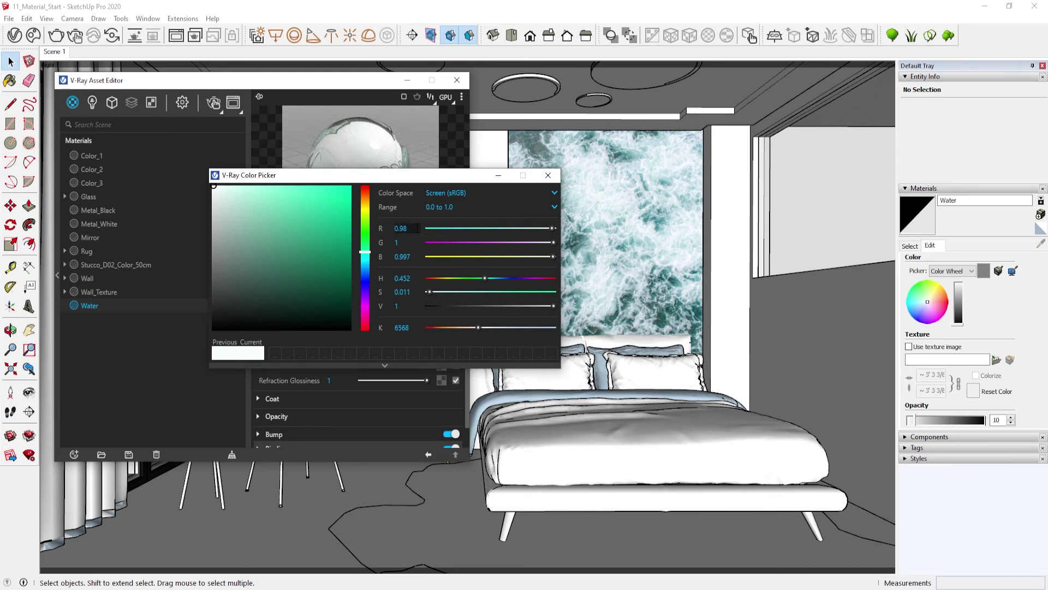
{"action": "type", "text": "72"}
{"action": "left_click", "coordinate": [365, 255]}
{"action": "left_click_drag", "start_coordinate": [365, 255], "coordinate": [365, 257]}
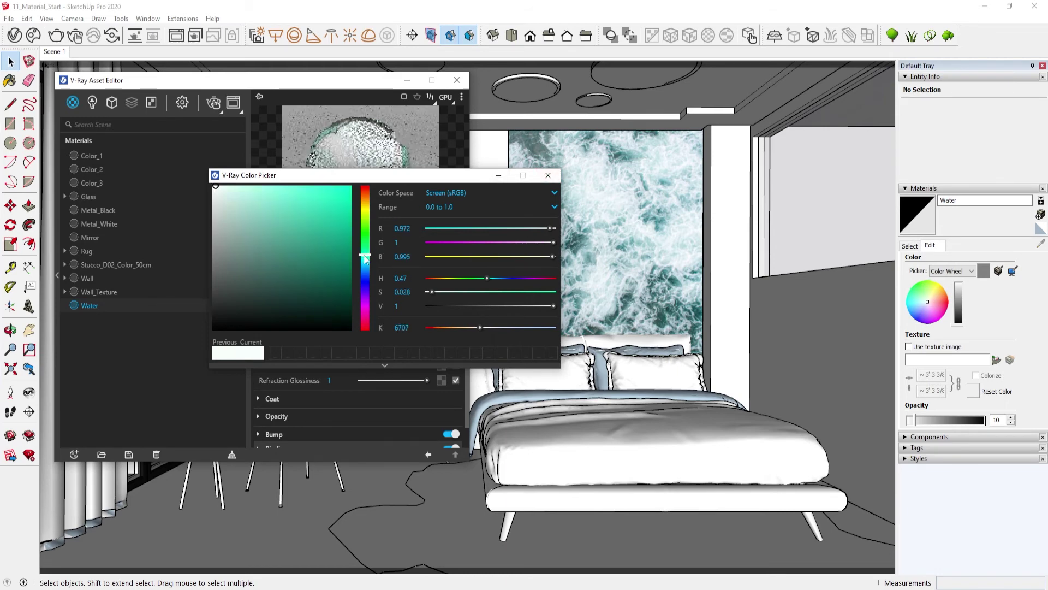
{"action": "left_click", "coordinate": [548, 175]}
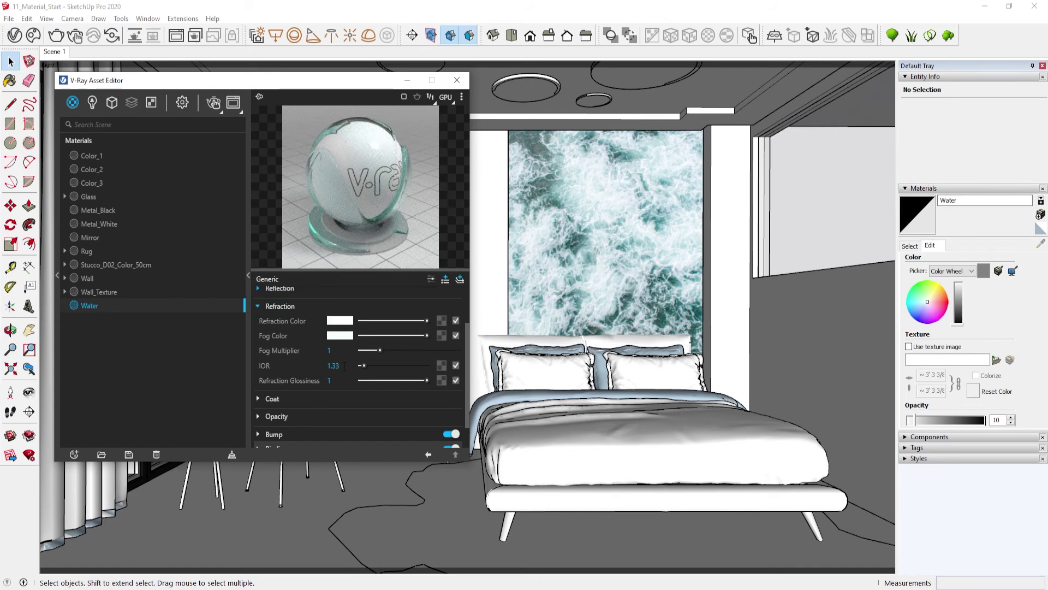
Set the fog multiplier to 0.1 and hide the material settings.
{"action": "type", "text": ".1"}
{"action": "key", "text": "Return"}
{"action": "left_click", "coordinate": [249, 275]}
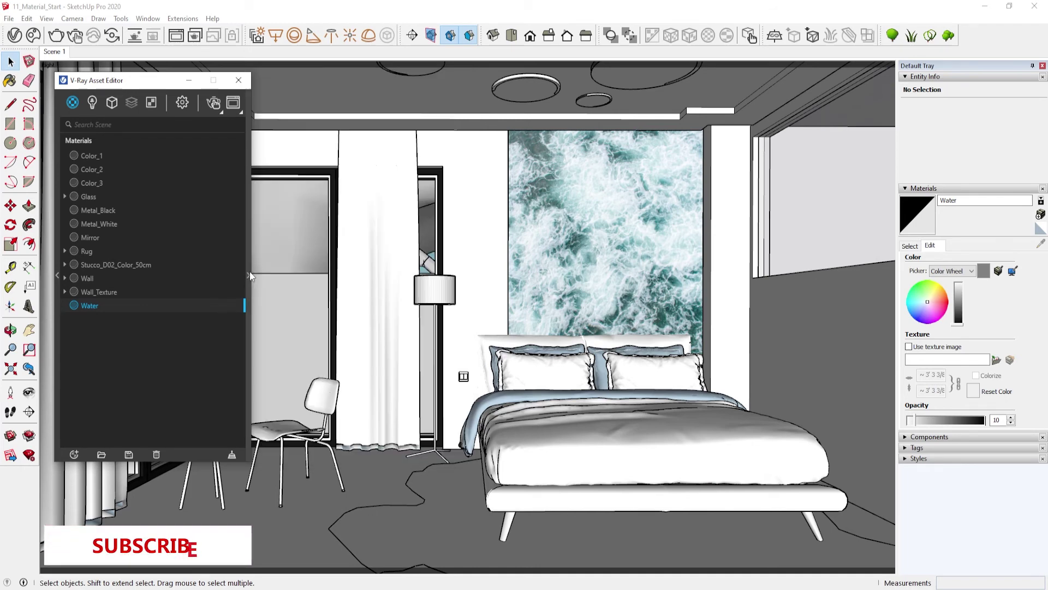
Inspect the curtains, chair and side table, select the floor, then reopen the V-Ray Asset Editor.
{"action": "left_click", "coordinate": [237, 80]}
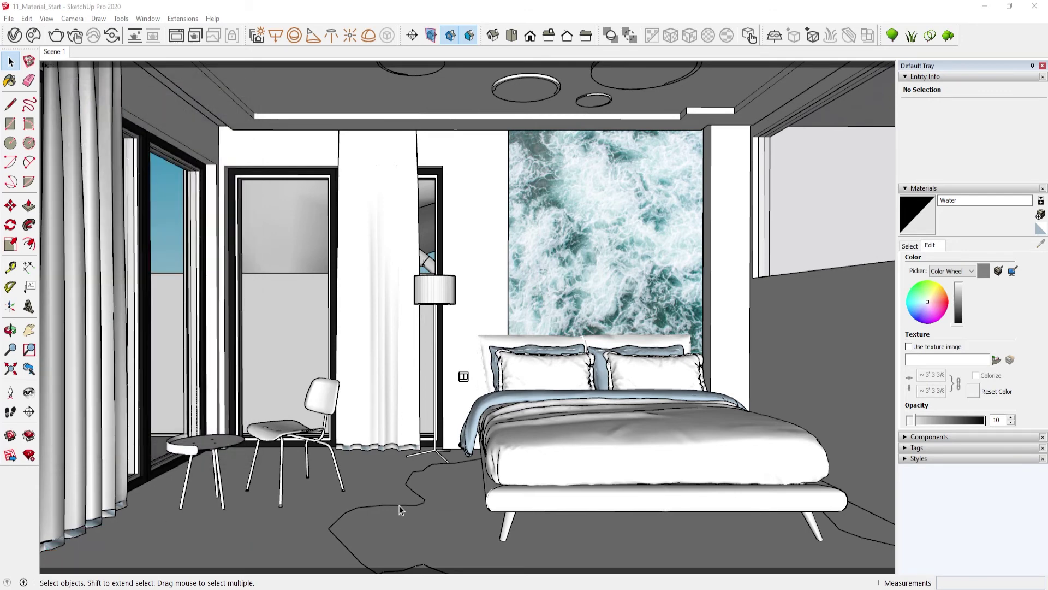
{"action": "left_click", "coordinate": [94, 143]}
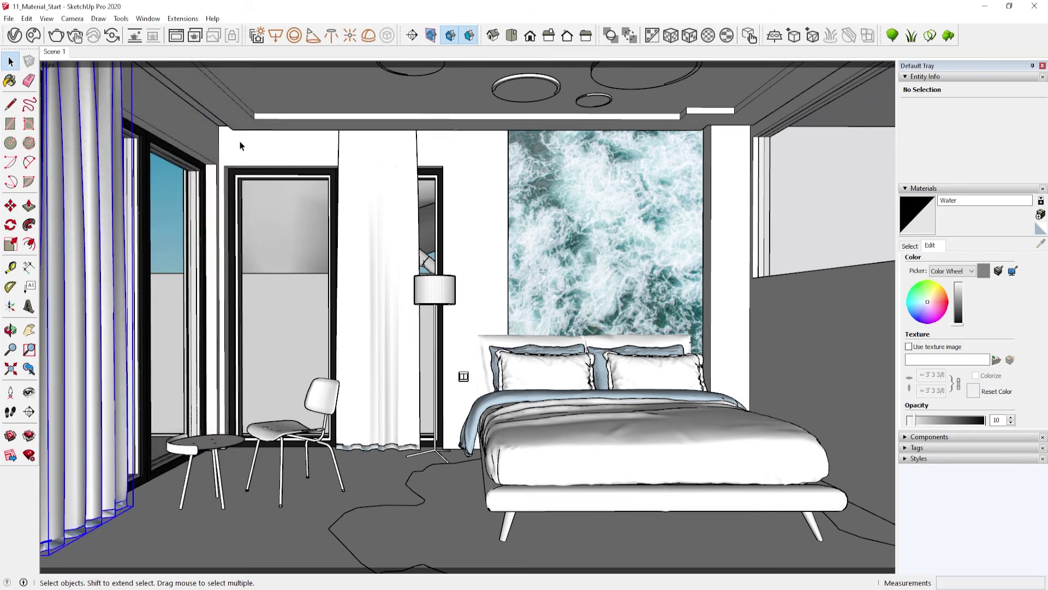
{"action": "left_click", "coordinate": [398, 207]}
{"action": "left_click", "coordinate": [319, 420]}
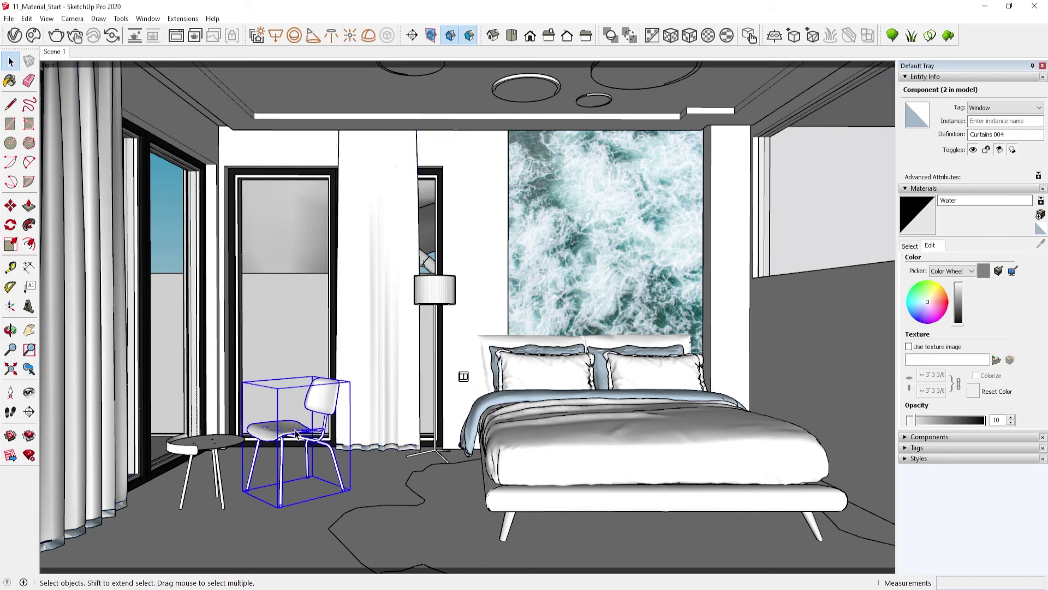
{"action": "left_click", "coordinate": [214, 450]}
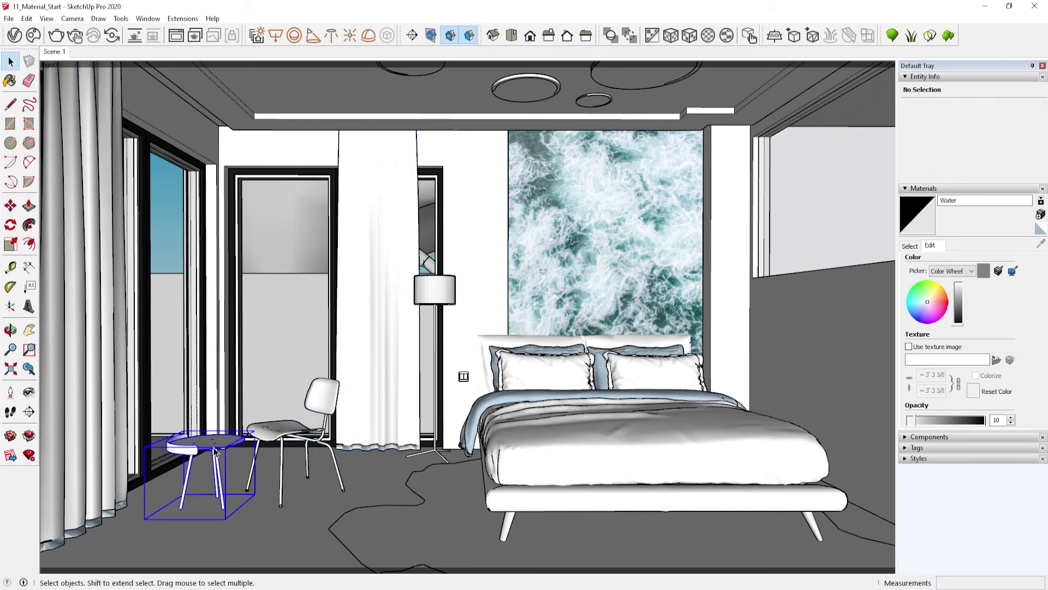
{"action": "left_click", "coordinate": [295, 433]}
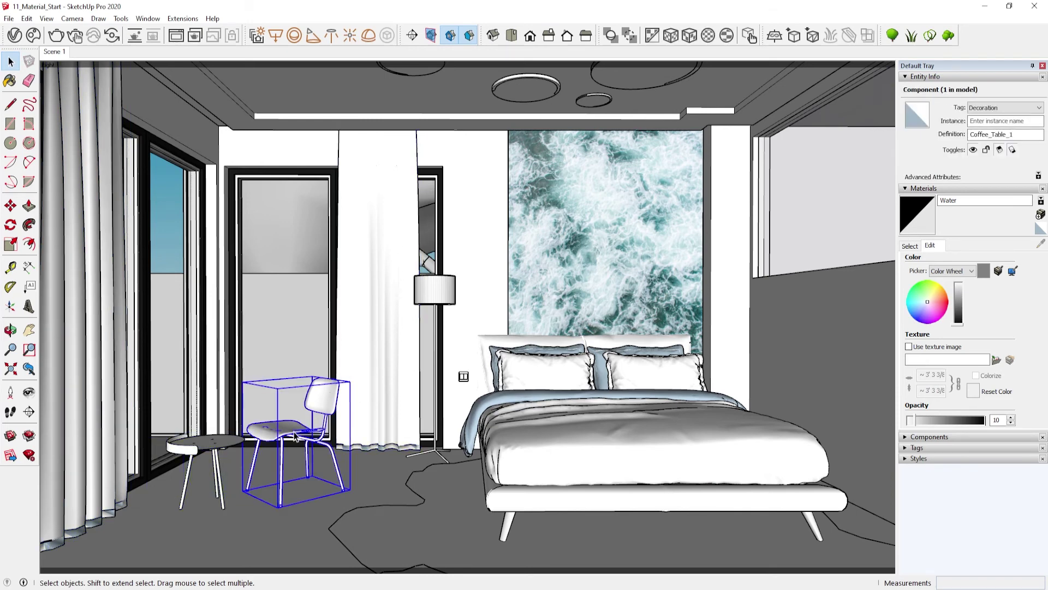
{"action": "left_click", "coordinate": [70, 282]}
{"action": "left_click", "coordinate": [395, 169]}
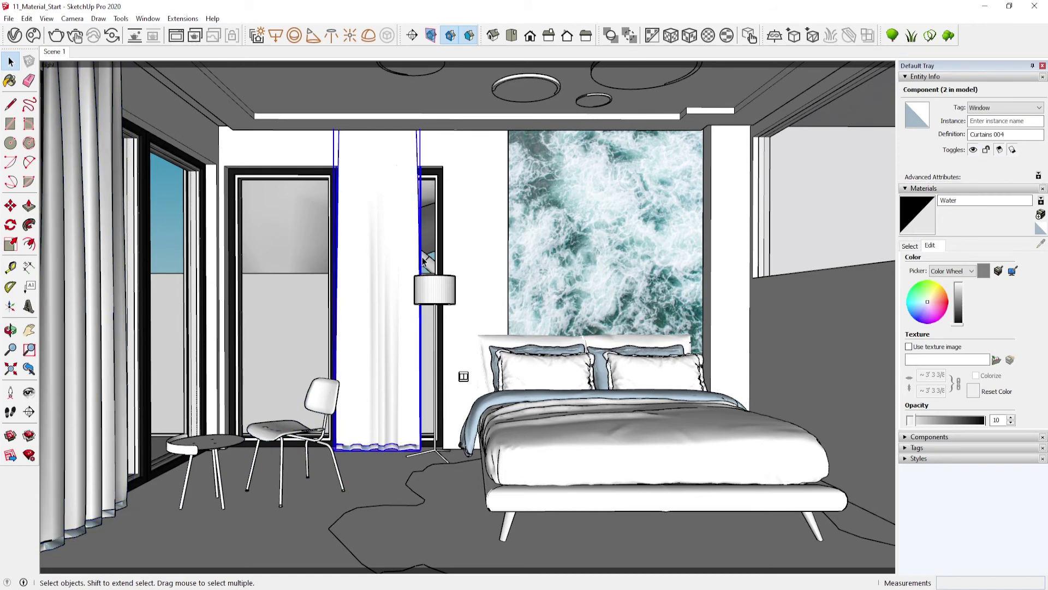
{"action": "left_click", "coordinate": [377, 492]}
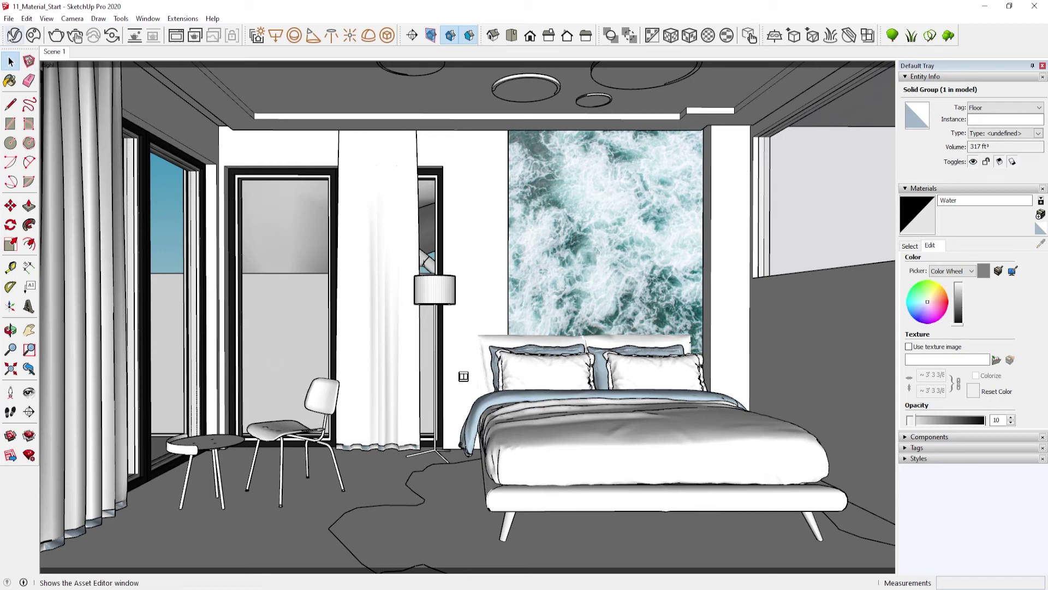
{"action": "left_click", "coordinate": [14, 35]}
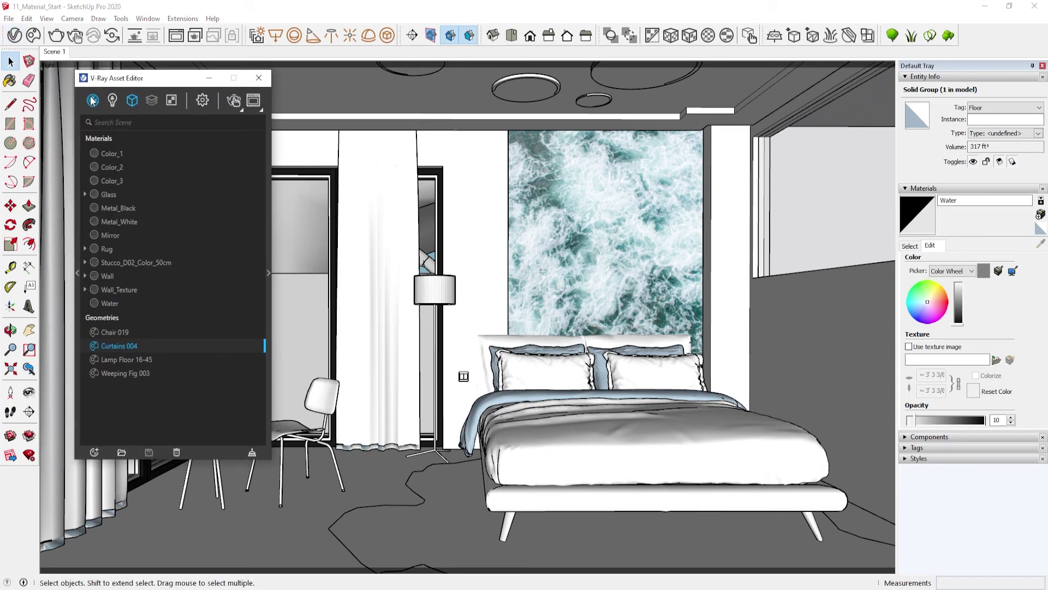
Drag Flooring_Parquet_Parallel_G01_120cm from the Wood & Laminate library into the scene materials.
{"action": "left_click_drag", "start_coordinate": [87, 86], "coordinate": [288, 81]}
{"action": "left_click", "coordinate": [254, 111]}
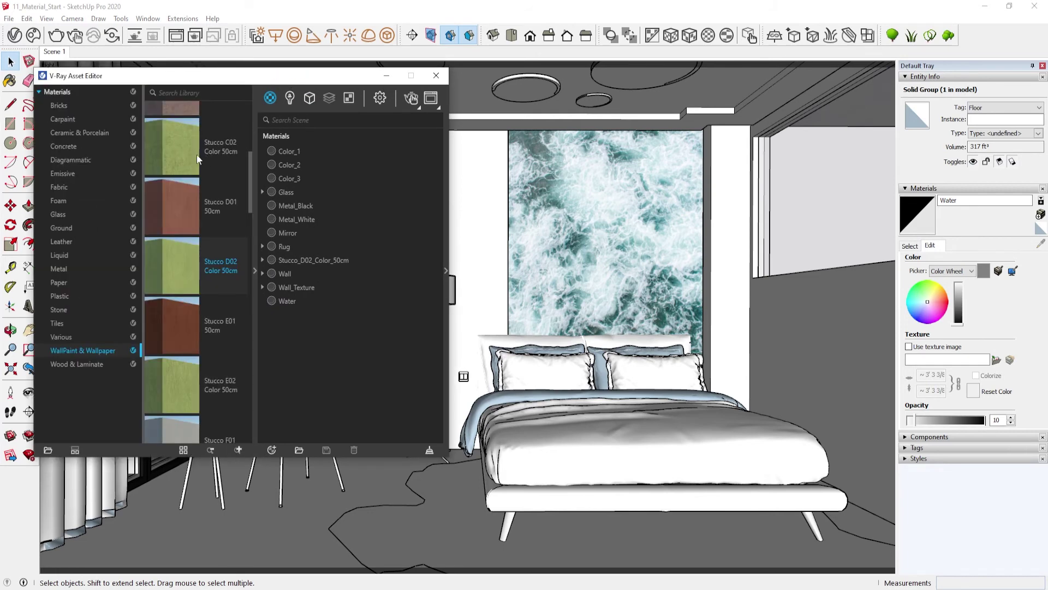
{"action": "left_click", "coordinate": [97, 366]}
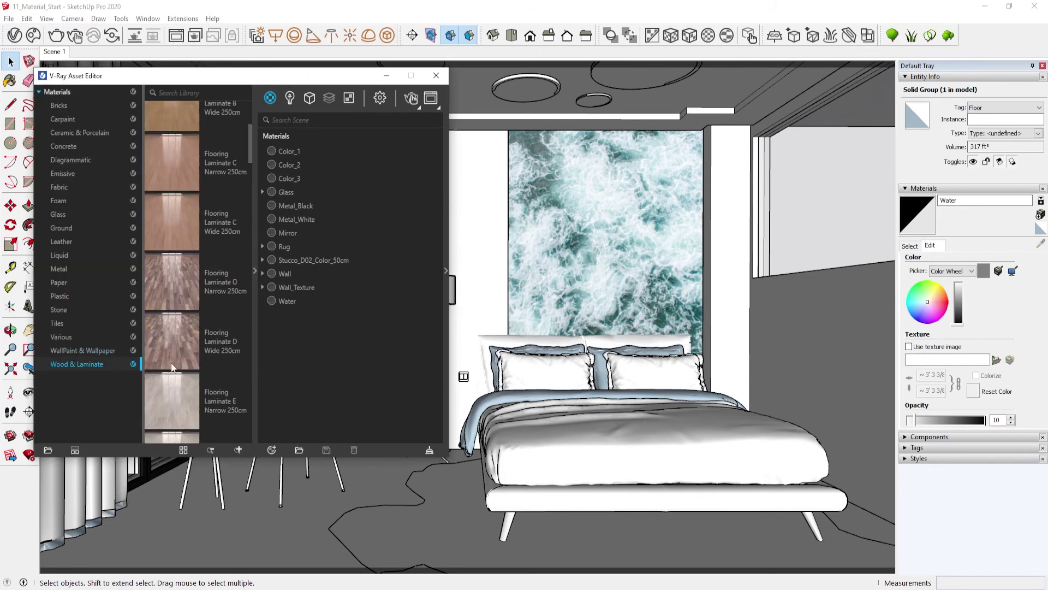
{"action": "scroll", "coordinate": [173, 365], "scroll_direction": "down", "scroll_amount": 5}
{"action": "scroll", "coordinate": [198, 379], "scroll_direction": "down", "scroll_amount": 3}
{"action": "scroll", "coordinate": [197, 379], "scroll_direction": "down", "scroll_amount": 3}
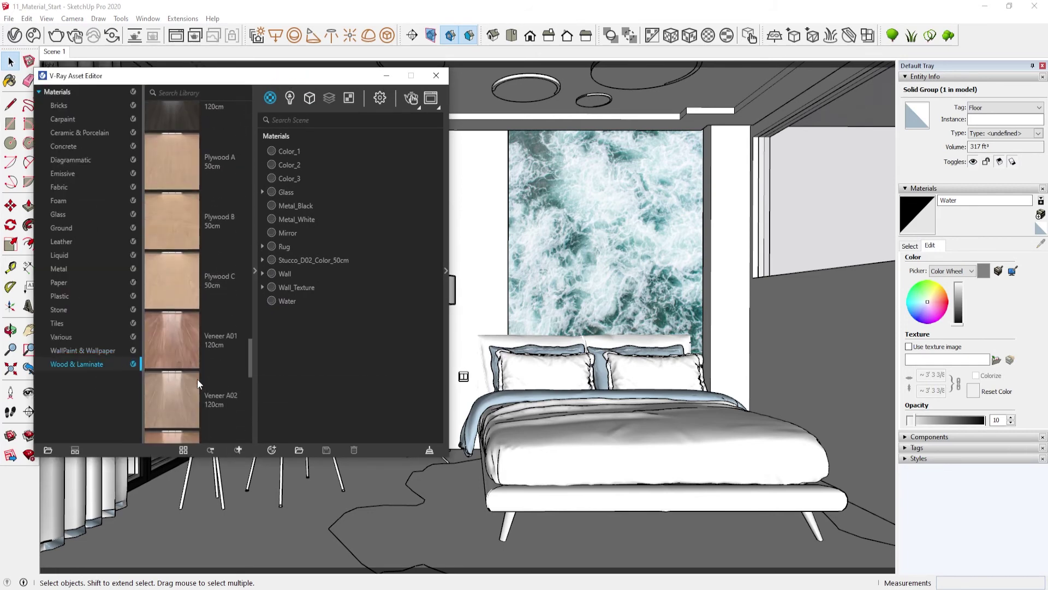
{"action": "scroll", "coordinate": [198, 379], "scroll_direction": "down", "scroll_amount": 3}
{"action": "scroll", "coordinate": [198, 379], "scroll_direction": "down", "scroll_amount": 2}
{"action": "scroll", "coordinate": [198, 379], "scroll_direction": "down", "scroll_amount": 1}
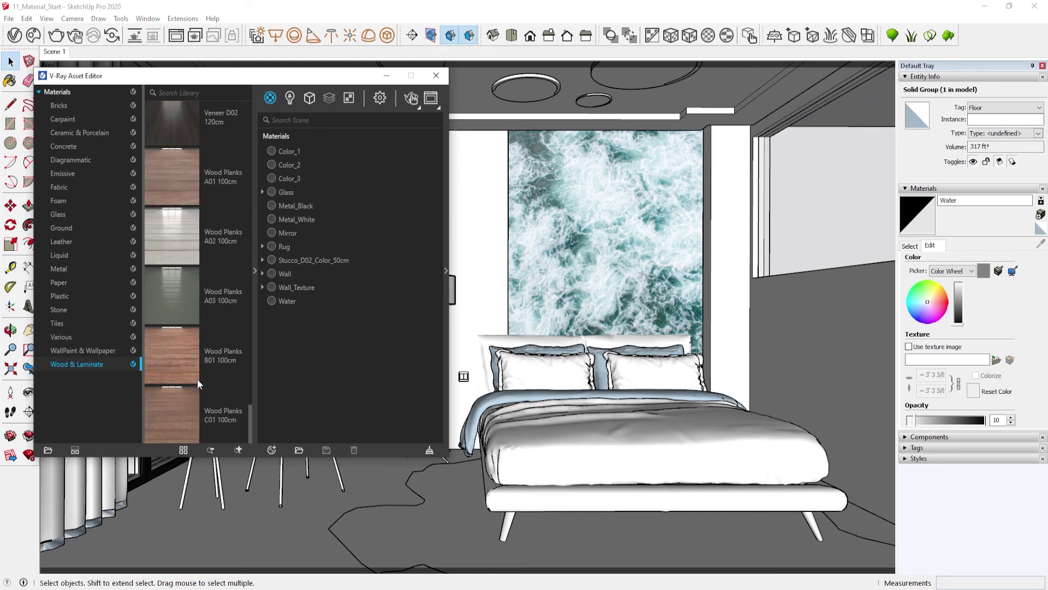
{"action": "scroll", "coordinate": [197, 379], "scroll_direction": "down", "scroll_amount": 1}
{"action": "scroll", "coordinate": [199, 379], "scroll_direction": "down", "scroll_amount": 1}
{"action": "scroll", "coordinate": [200, 379], "scroll_direction": "down", "scroll_amount": 1}
{"action": "scroll", "coordinate": [200, 379], "scroll_direction": "up", "scroll_amount": 3}
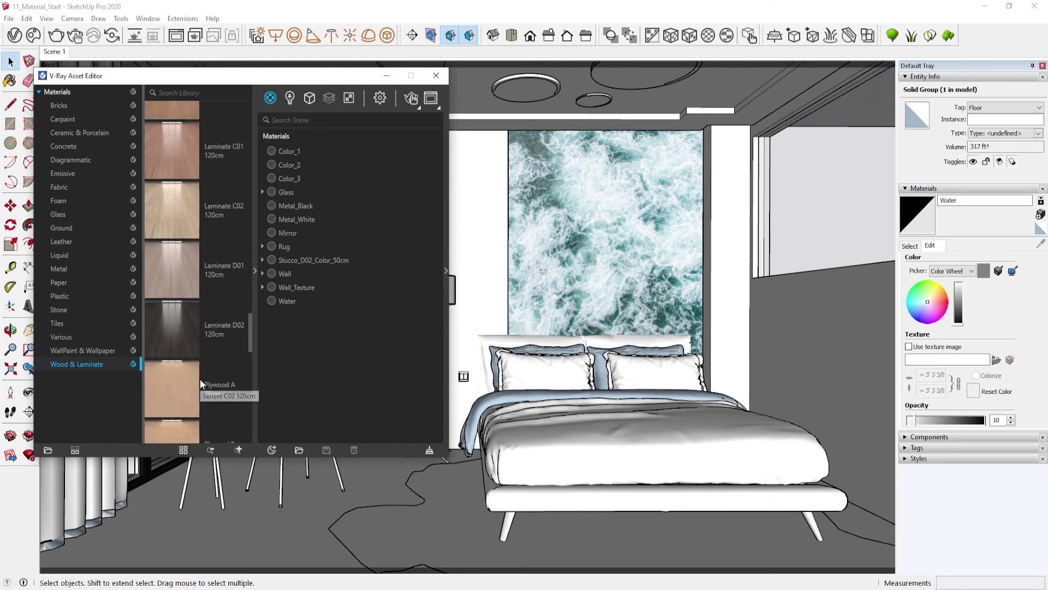
{"action": "scroll", "coordinate": [200, 379], "scroll_direction": "up", "scroll_amount": 3}
{"action": "scroll", "coordinate": [200, 379], "scroll_direction": "up", "scroll_amount": 2}
{"action": "scroll", "coordinate": [200, 379], "scroll_direction": "up", "scroll_amount": 2}
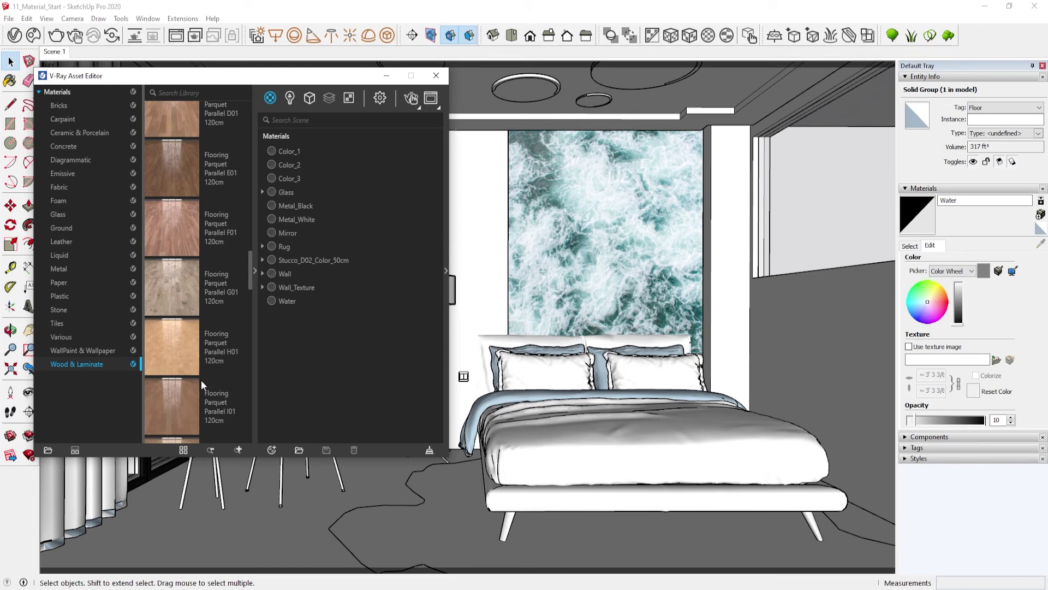
{"action": "left_click_drag", "start_coordinate": [214, 286], "coordinate": [335, 357]}
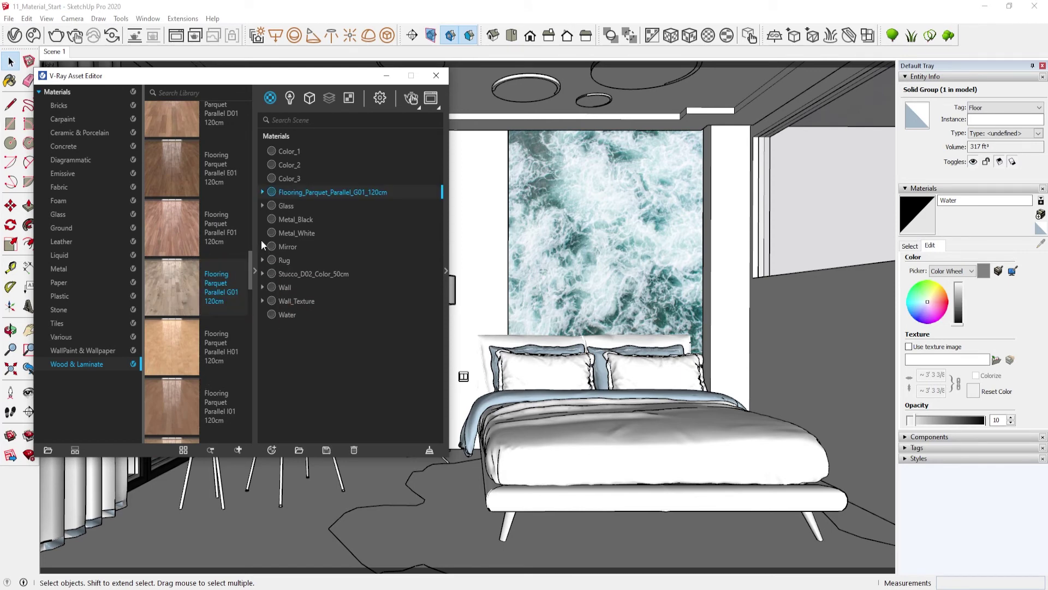
{"action": "left_click", "coordinate": [254, 228]}
{"action": "left_click_drag", "start_coordinate": [349, 75], "coordinate": [190, 77]}
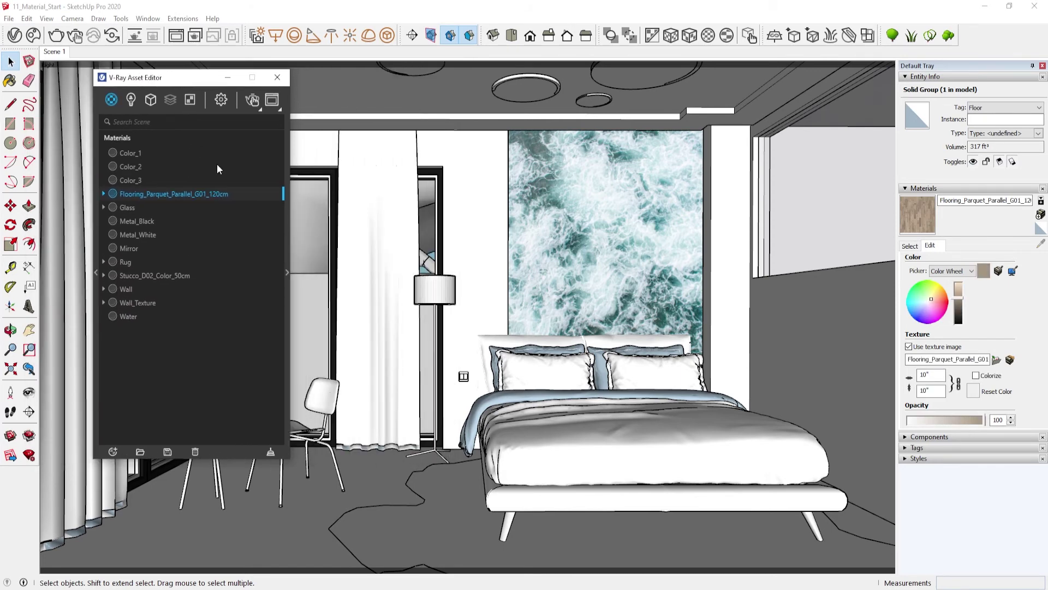
Set the parquet texture width to 120cm.
{"action": "double_click", "coordinate": [921, 375]}
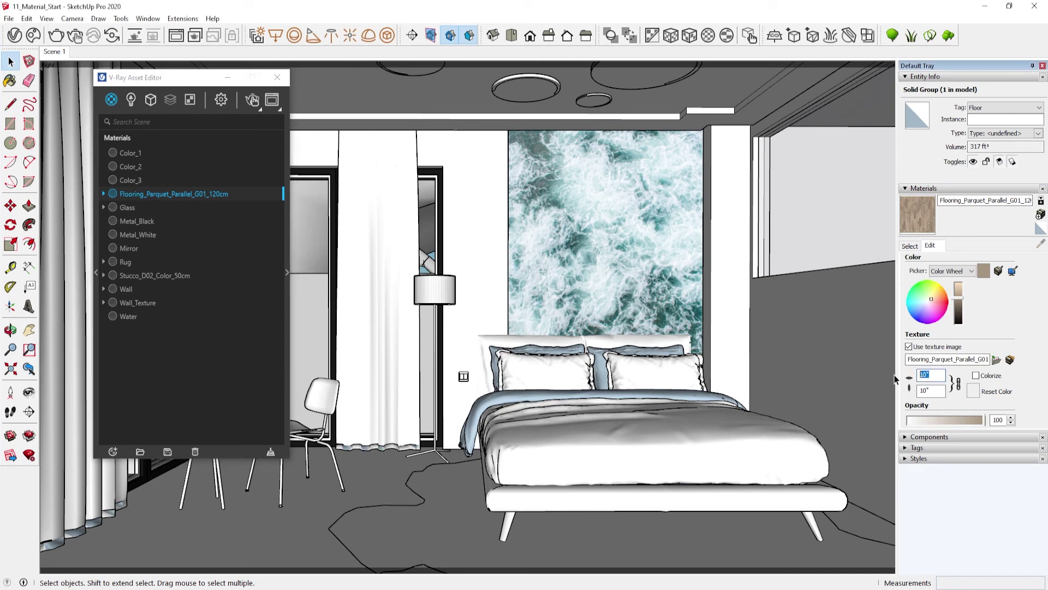
{"action": "type", "text": "120c"}
{"action": "type", "text": "mm"}
{"action": "key", "text": "Return"}
Set the parquet material's reflection glossiness to 0.85.
{"action": "left_click", "coordinate": [284, 254]}
{"action": "left_click_drag", "start_coordinate": [347, 78], "coordinate": [313, 78]}
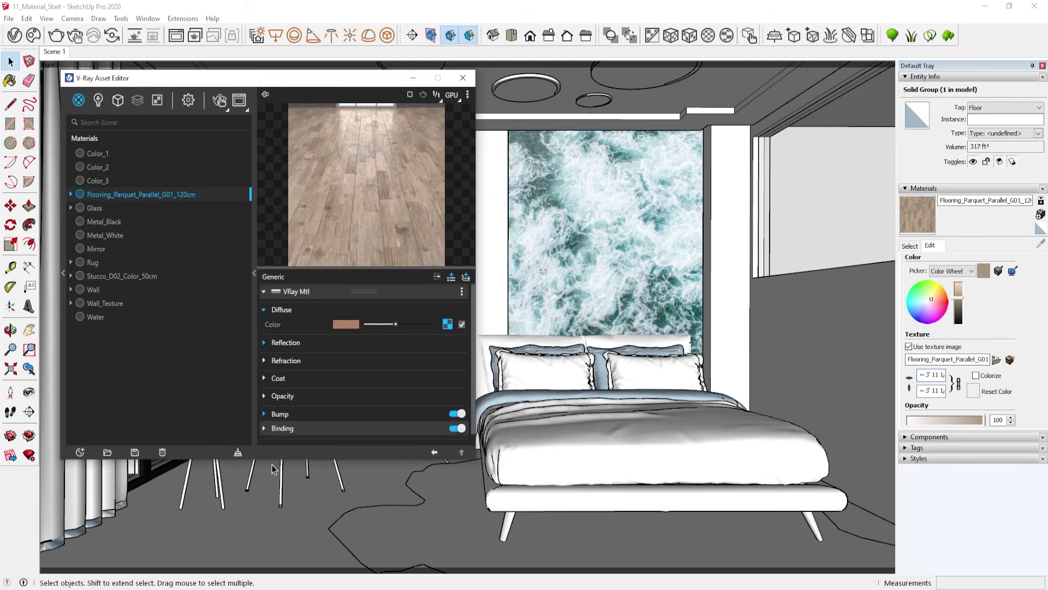
{"action": "left_click", "coordinate": [286, 416]}
{"action": "scroll", "coordinate": [310, 413], "scroll_direction": "down", "scroll_amount": 1}
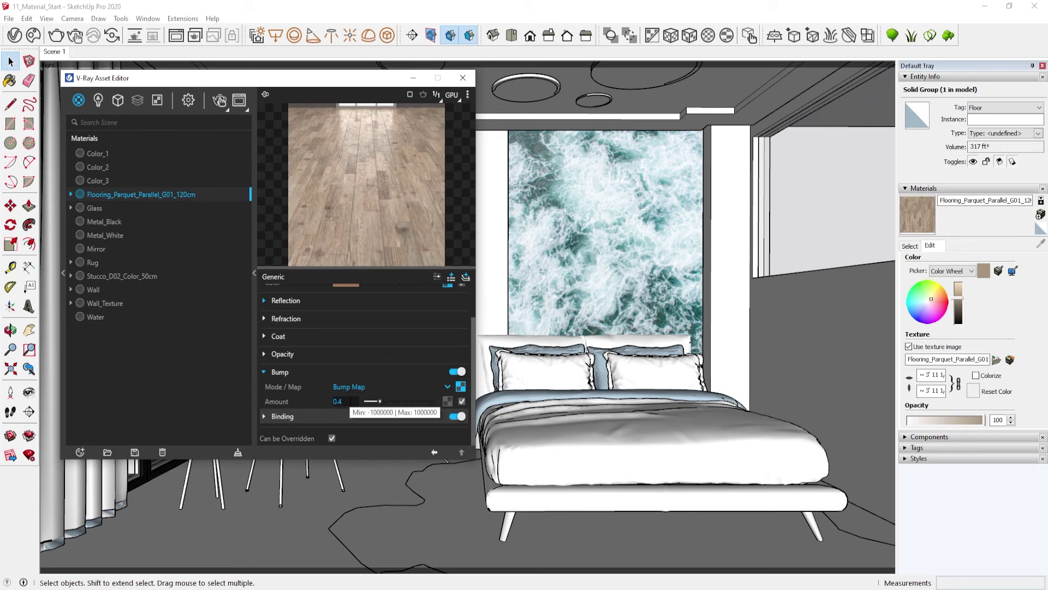
{"action": "scroll", "coordinate": [336, 387], "scroll_direction": "up", "scroll_amount": 1}
{"action": "left_click", "coordinate": [306, 343]}
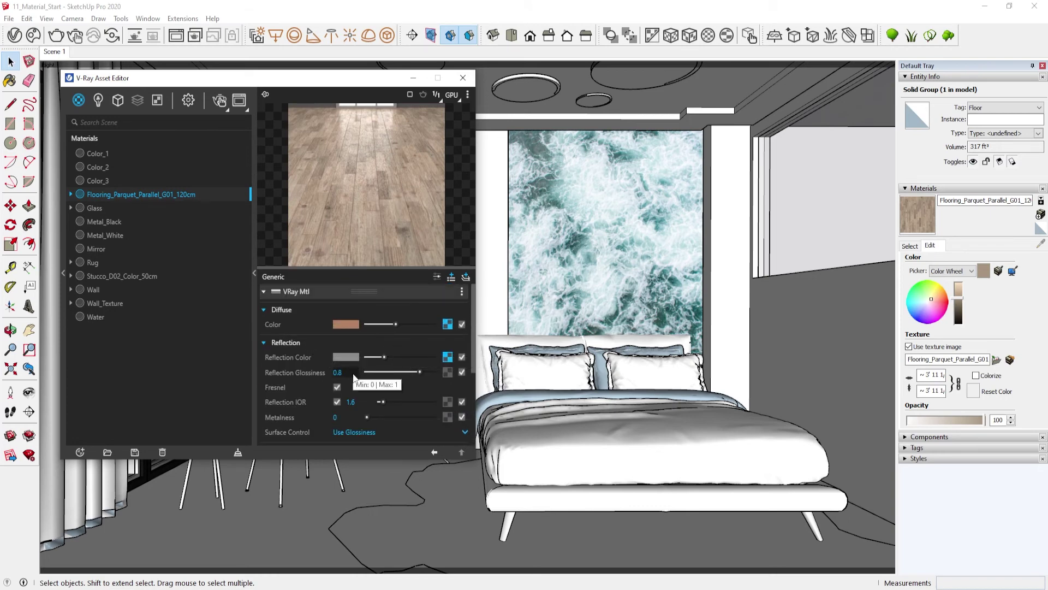
{"action": "key", "text": "Return"}
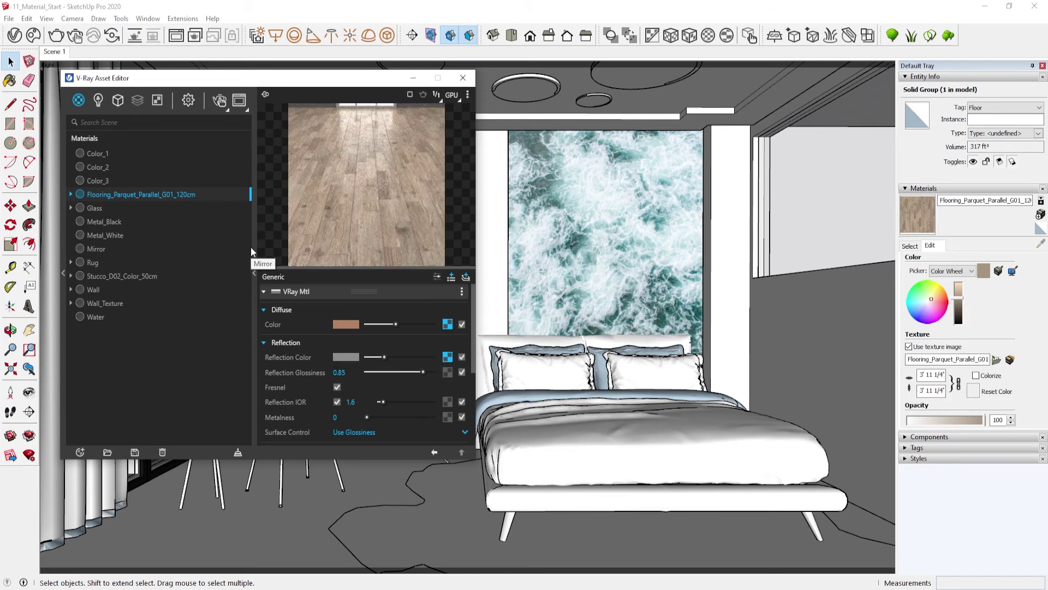
{"action": "left_click", "coordinate": [254, 273]}
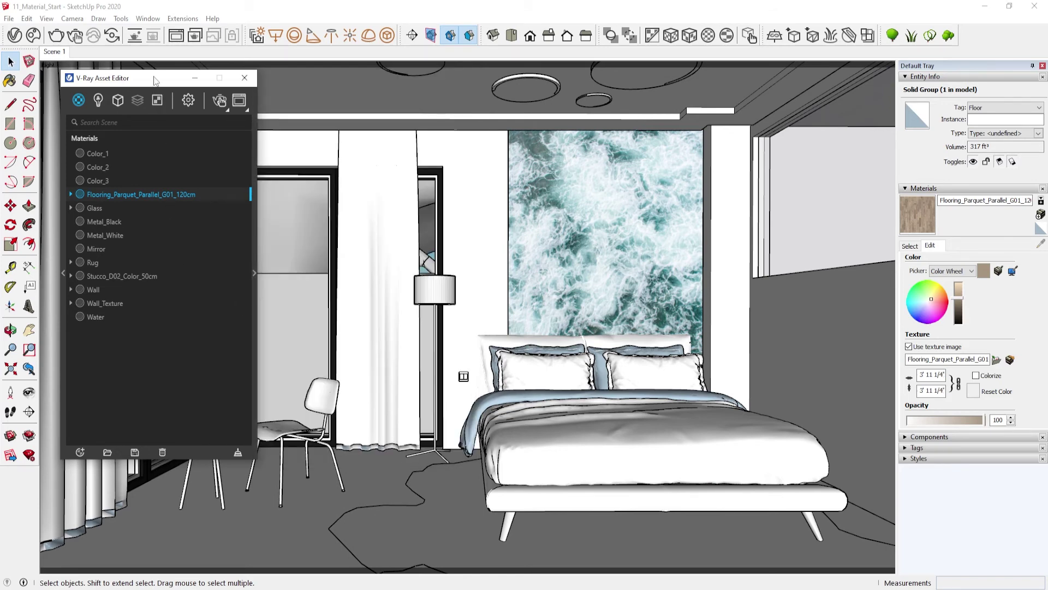
{"action": "left_click_drag", "start_coordinate": [155, 80], "coordinate": [540, 81]}
{"action": "scroll", "coordinate": [212, 447], "scroll_direction": "up", "scroll_amount": 3}
{"action": "scroll", "coordinate": [198, 449], "scroll_direction": "up", "scroll_amount": 2}
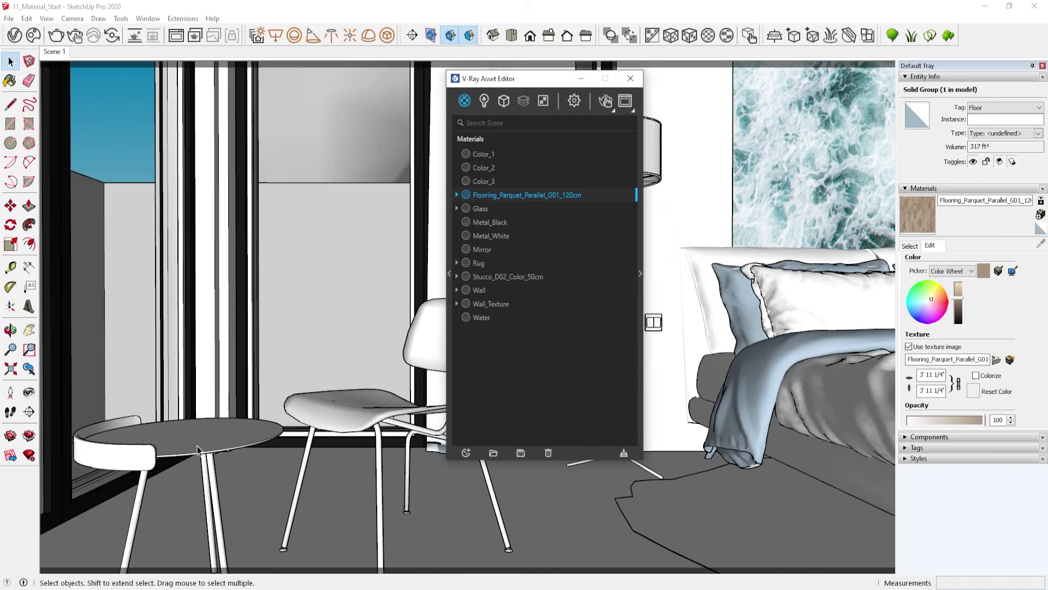
{"action": "scroll", "coordinate": [197, 449], "scroll_direction": "up", "scroll_amount": 1}
{"action": "scroll", "coordinate": [199, 448], "scroll_direction": "up", "scroll_amount": 1}
{"action": "scroll", "coordinate": [202, 448], "scroll_direction": "up", "scroll_amount": 1}
{"action": "scroll", "coordinate": [206, 449], "scroll_direction": "up", "scroll_amount": 2}
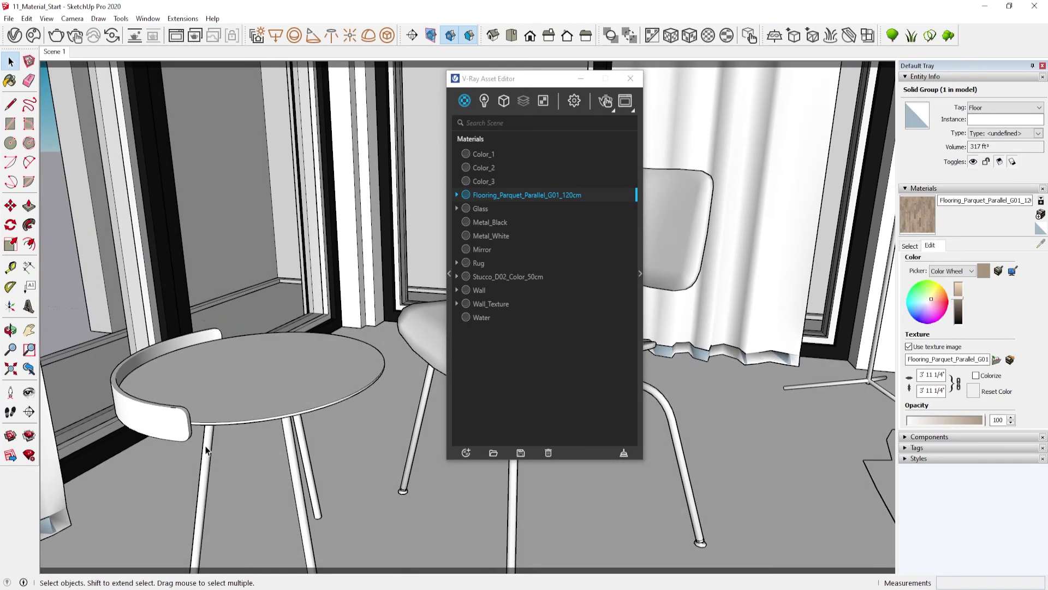
{"action": "left_click", "coordinate": [207, 449]}
{"action": "scroll", "coordinate": [202, 442], "scroll_direction": "up", "scroll_amount": 2}
{"action": "scroll", "coordinate": [186, 421], "scroll_direction": "up", "scroll_amount": 2}
{"action": "scroll", "coordinate": [184, 413], "scroll_direction": "up", "scroll_amount": 1}
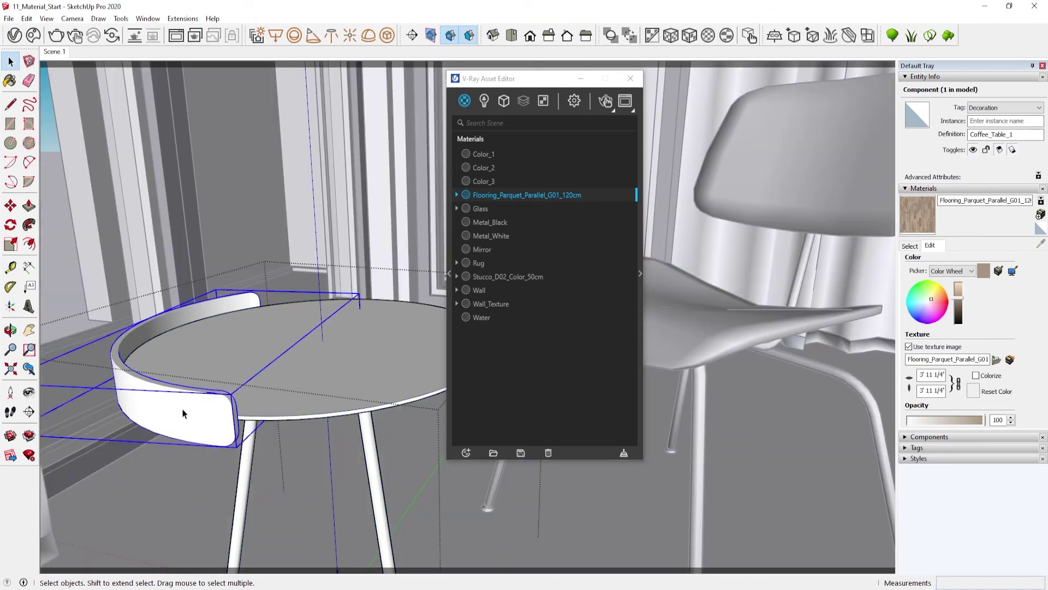
{"action": "double_click", "coordinate": [183, 414]}
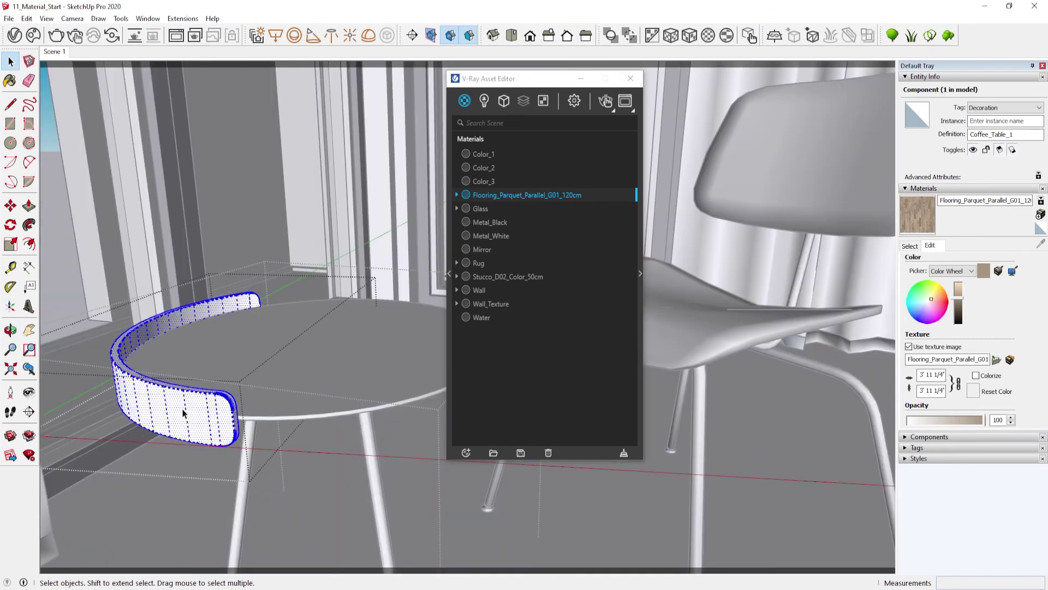
{"action": "double_click", "coordinate": [304, 371]}
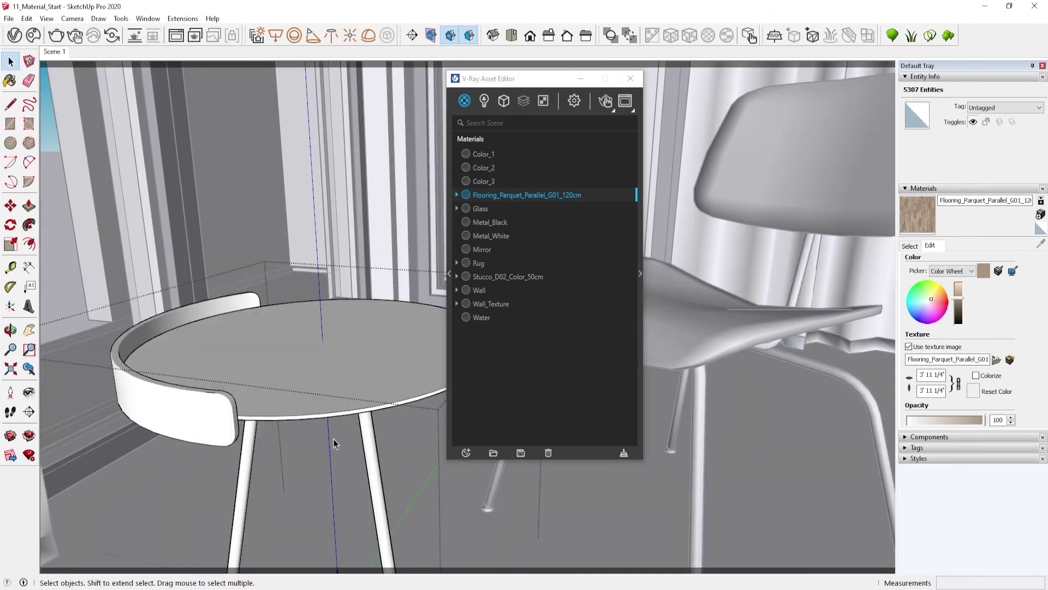
{"action": "double_click", "coordinate": [374, 456]}
{"action": "key", "text": "Escape"}
{"action": "key", "text": "Escape"}
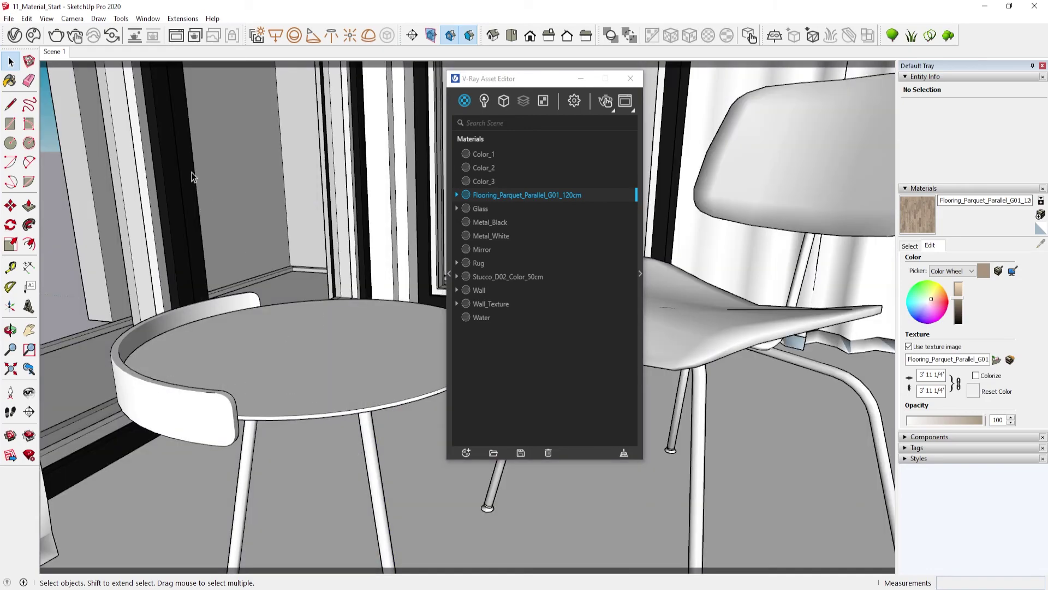
{"action": "left_click", "coordinate": [121, 390]}
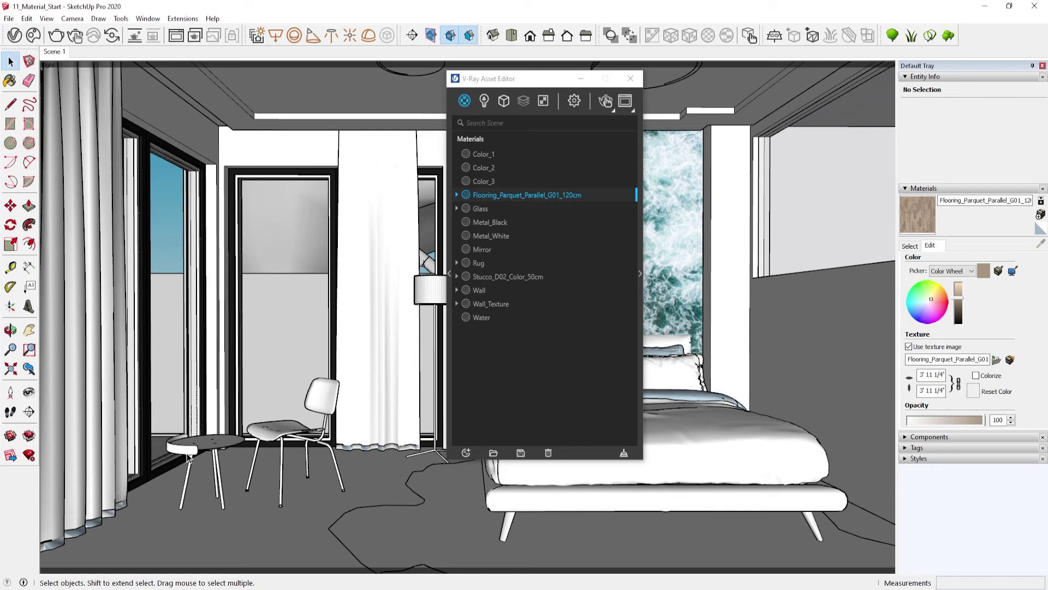
{"action": "left_click_drag", "start_coordinate": [472, 83], "coordinate": [108, 103]}
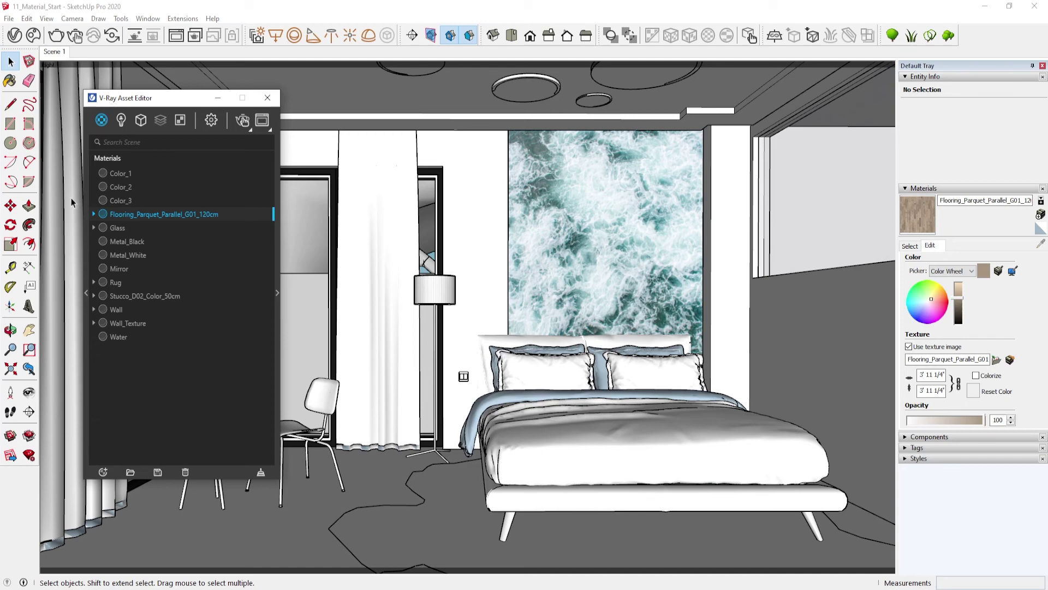
Create a new Generic material named Wood_1.
{"action": "left_click", "coordinate": [224, 337]}
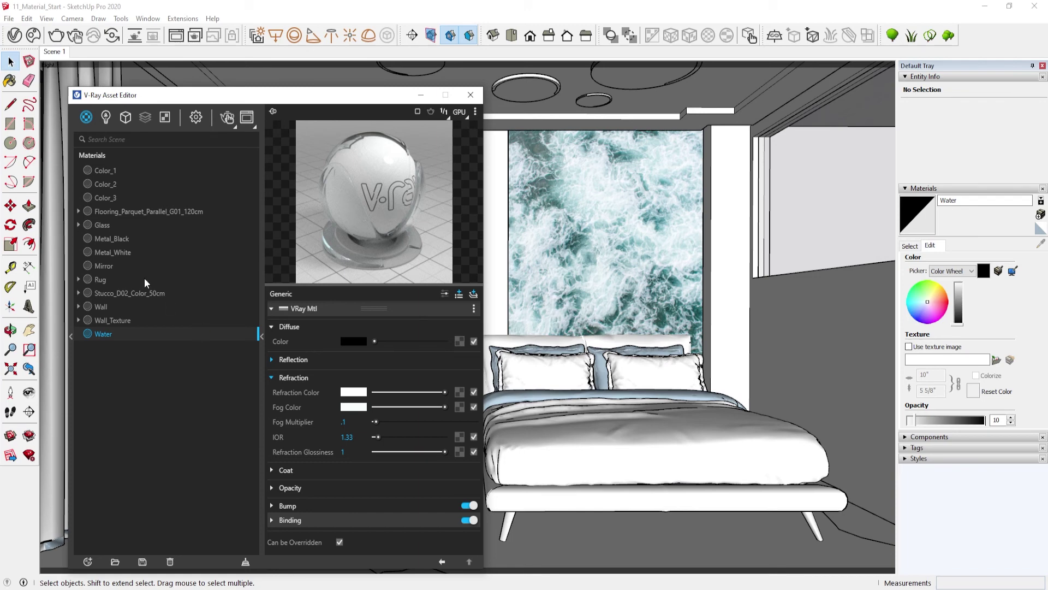
{"action": "left_click", "coordinate": [87, 118]}
{"action": "left_click", "coordinate": [113, 139]}
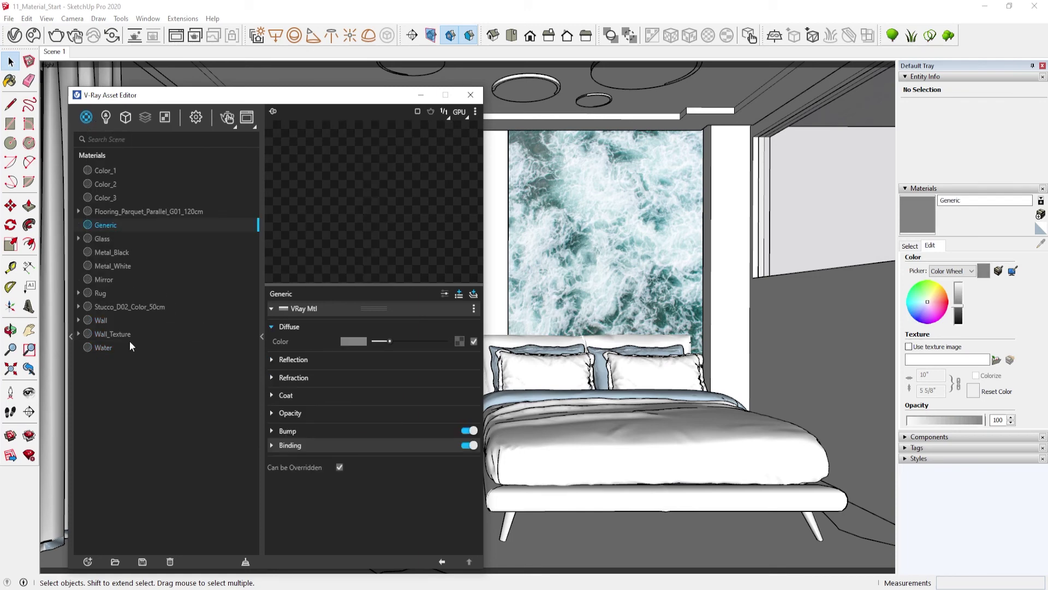
{"action": "double_click", "coordinate": [129, 221]}
{"action": "type", "text": "Wood_1"}
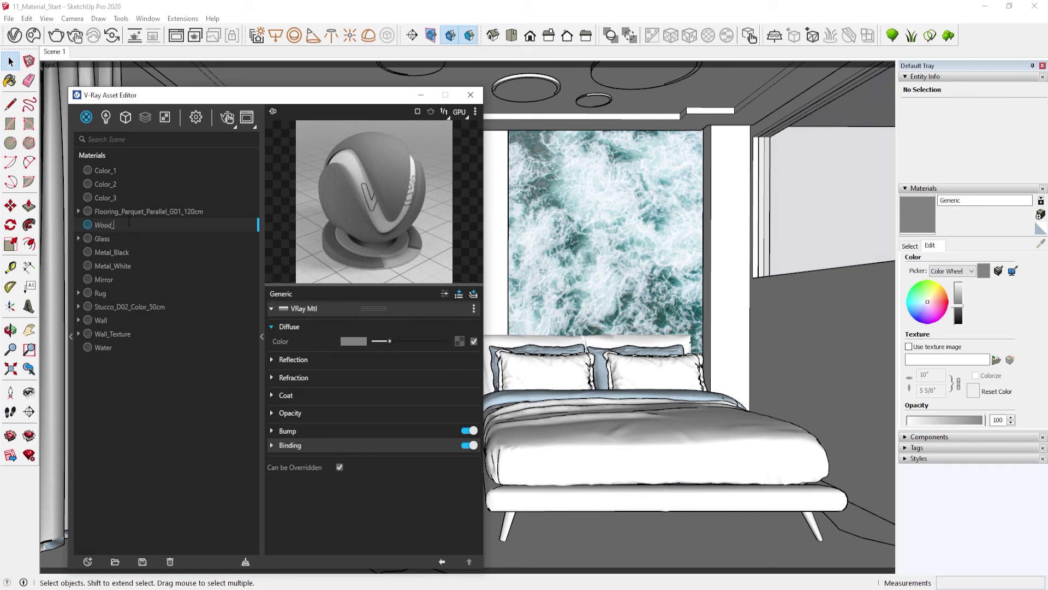
{"action": "key", "text": "Return"}
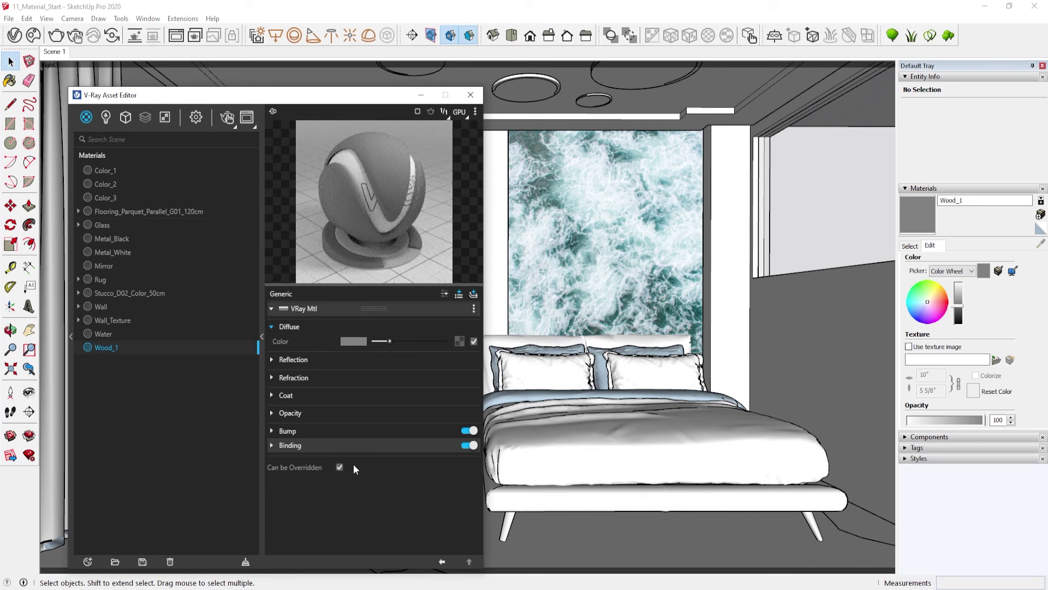
Assign the oak-wooden-textured-design-background bitmap as Wood_1's diffuse texture.
{"action": "left_click", "coordinate": [458, 341]}
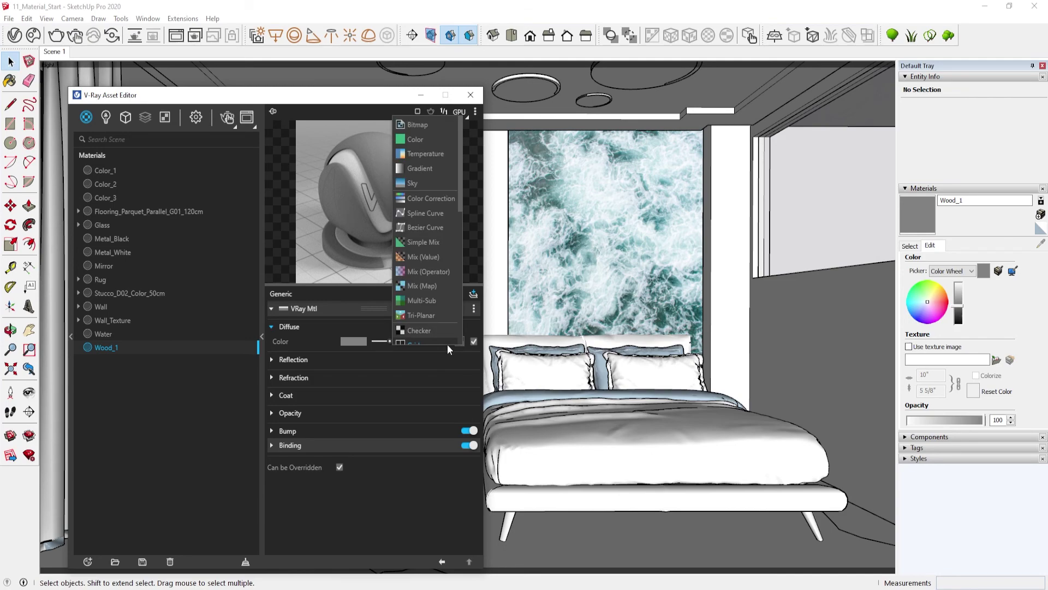
{"action": "left_click", "coordinate": [417, 124]}
{"action": "scroll", "coordinate": [254, 301], "scroll_direction": "down", "scroll_amount": 3}
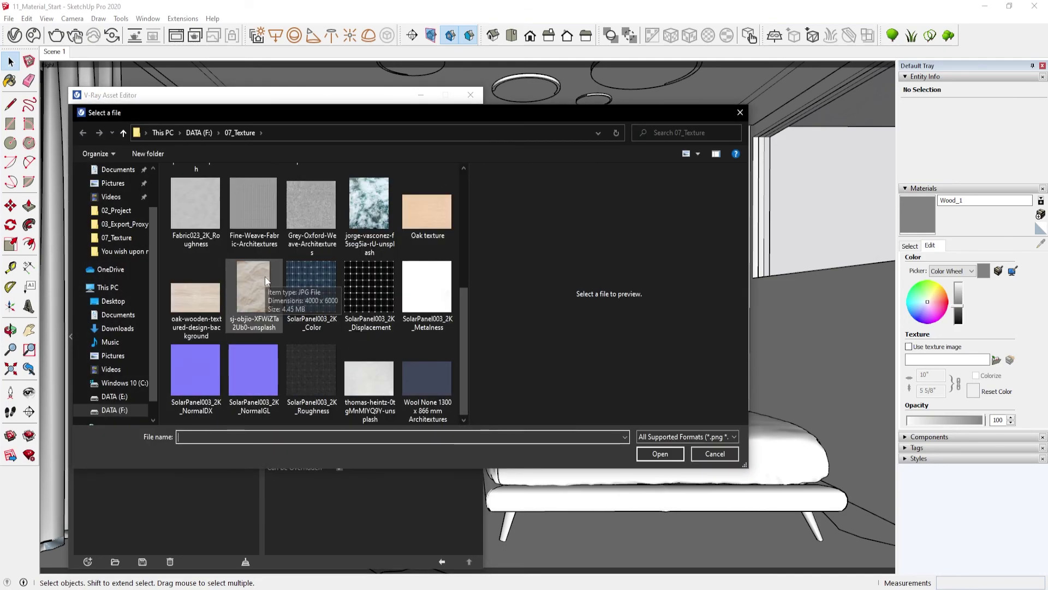
{"action": "left_click", "coordinate": [183, 310]}
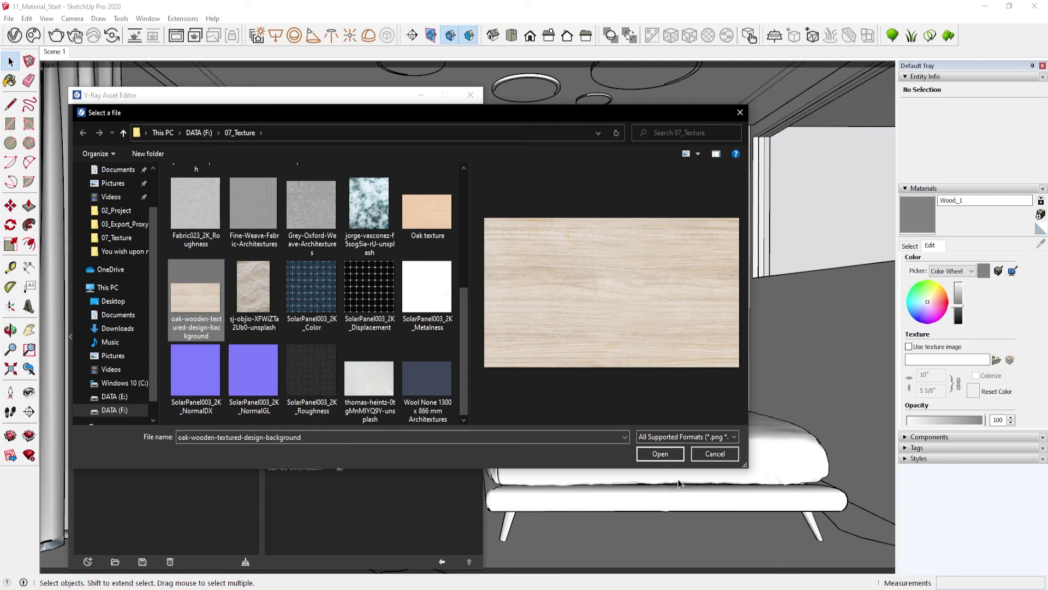
Load oak-wooden-textured-design-background as the diffuse bitmap and return to the Wood_1 settings.
{"action": "left_click", "coordinate": [675, 453]}
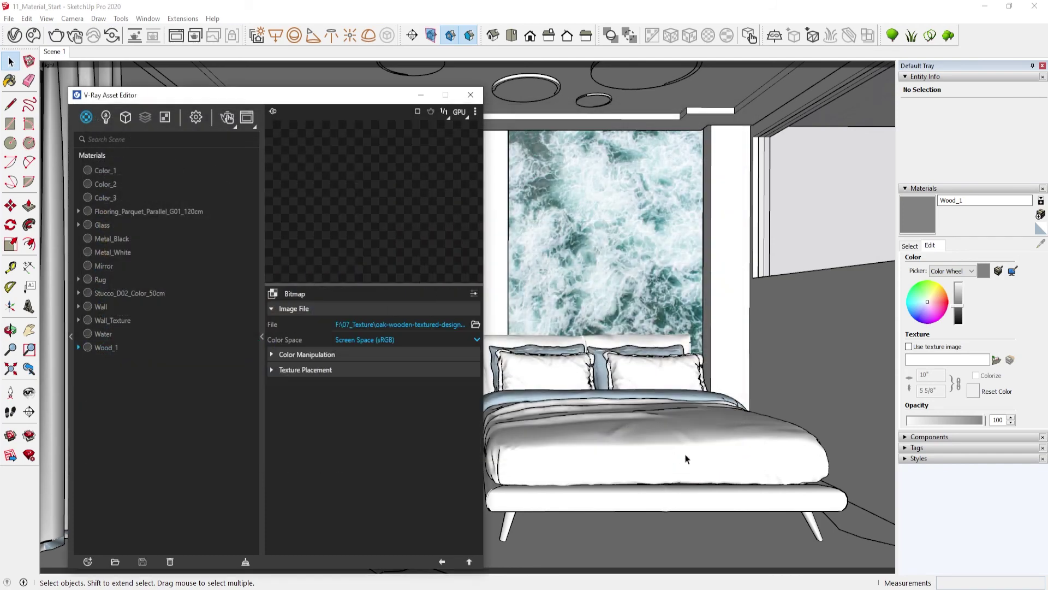
{"action": "left_click", "coordinate": [468, 561]}
Wrap the diffuse wood texture in a Bezier Curve and trial its modes and a red-channel point.
{"action": "right_click", "coordinate": [461, 340]}
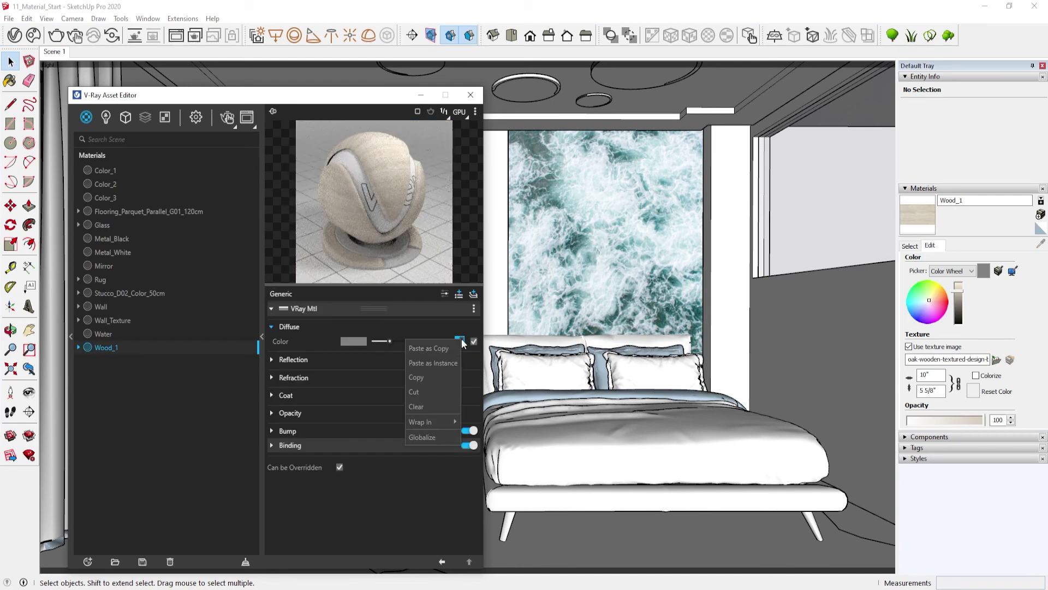
{"action": "mouse_move", "coordinate": [421, 422]}
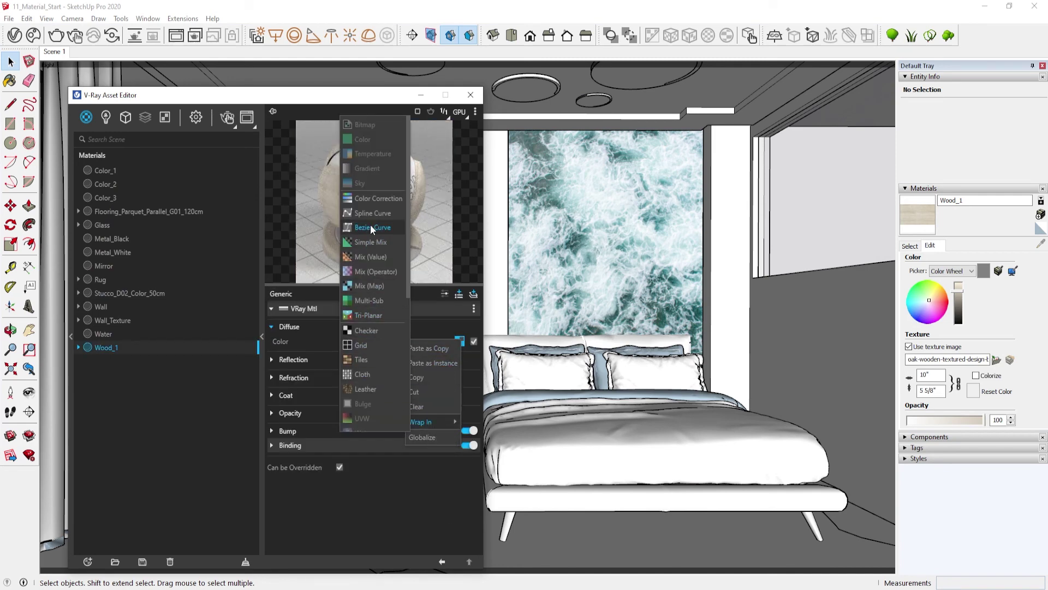
{"action": "left_click", "coordinate": [371, 224]}
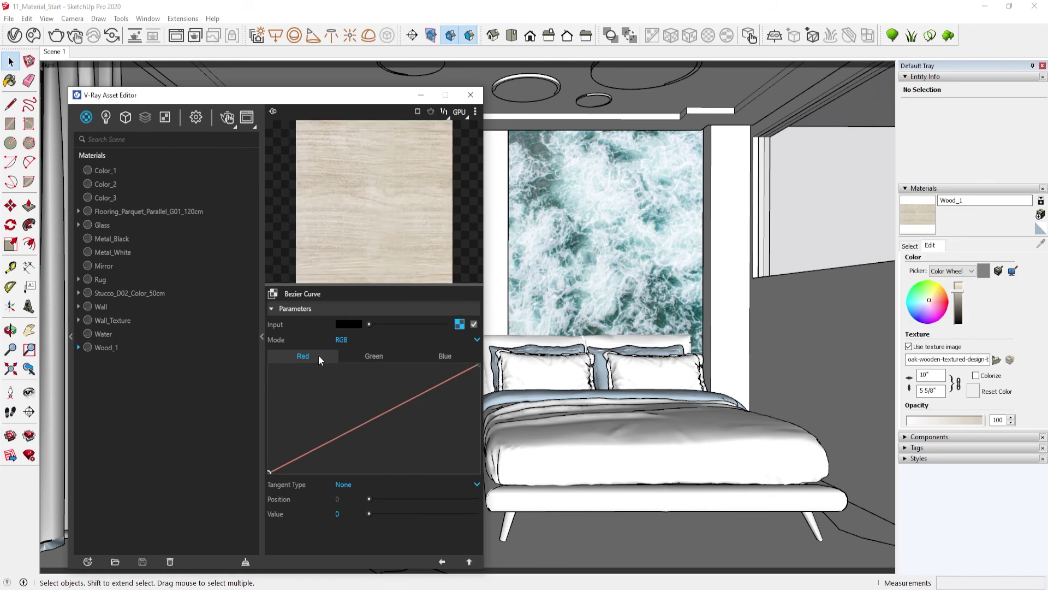
{"action": "left_click", "coordinate": [342, 340]}
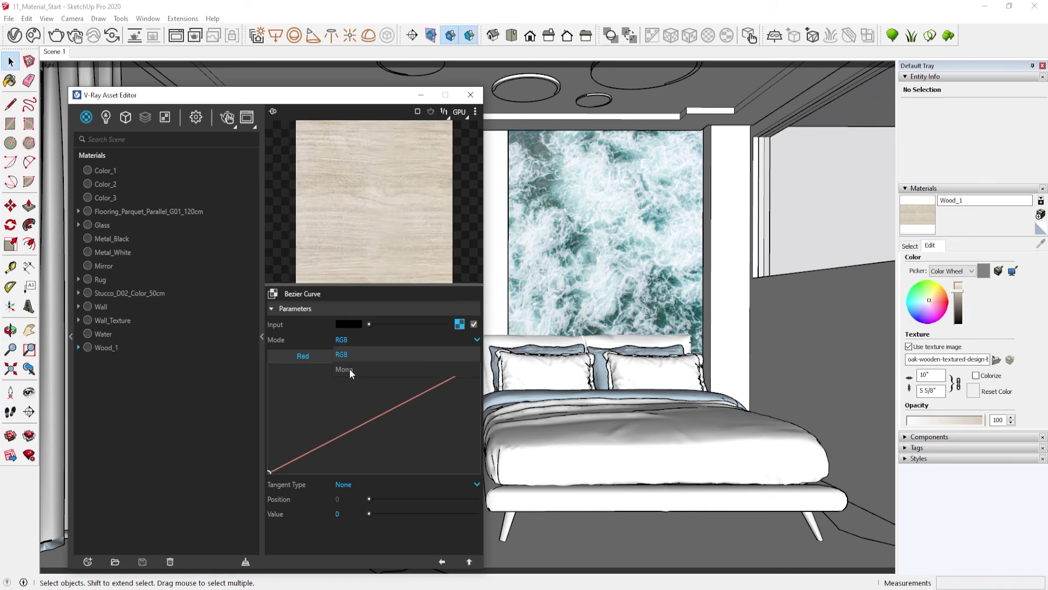
{"action": "left_click", "coordinate": [350, 370]}
{"action": "left_click", "coordinate": [348, 339]}
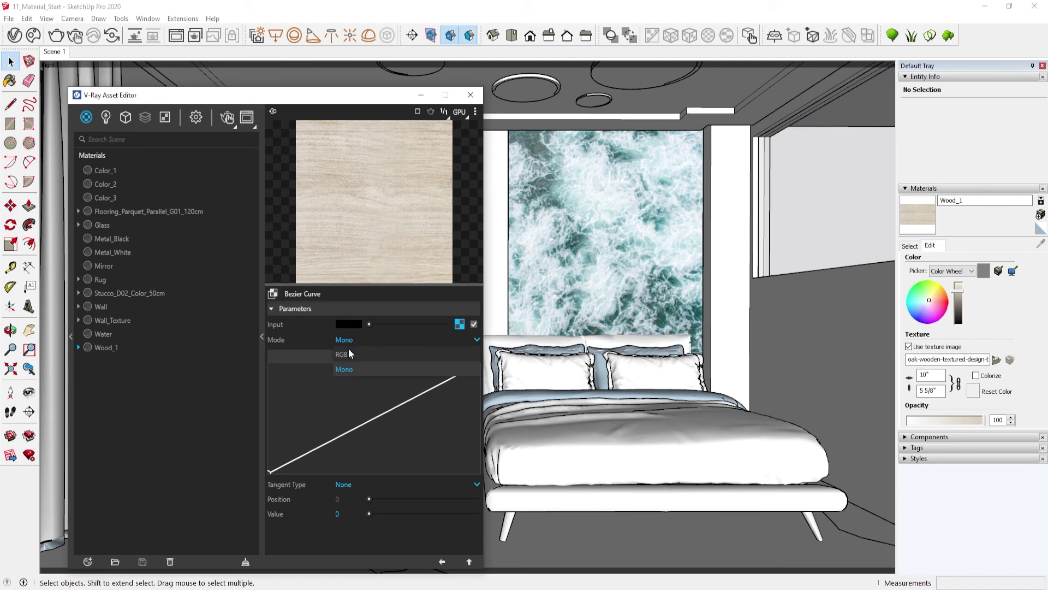
{"action": "left_click", "coordinate": [349, 352]}
{"action": "mouse_move", "coordinate": [371, 415]}
{"action": "left_mouse_down"}
{"action": "mouse_move", "coordinate": [345, 396]}
{"action": "mouse_move", "coordinate": [401, 449]}
{"action": "left_mouse_up"}
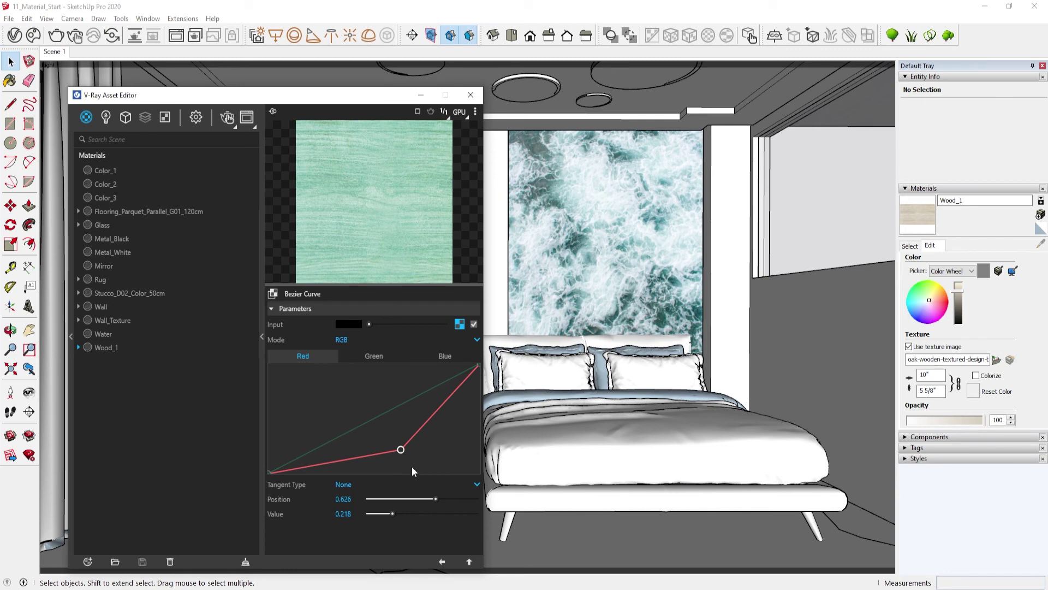
{"action": "double_click", "coordinate": [402, 451]}
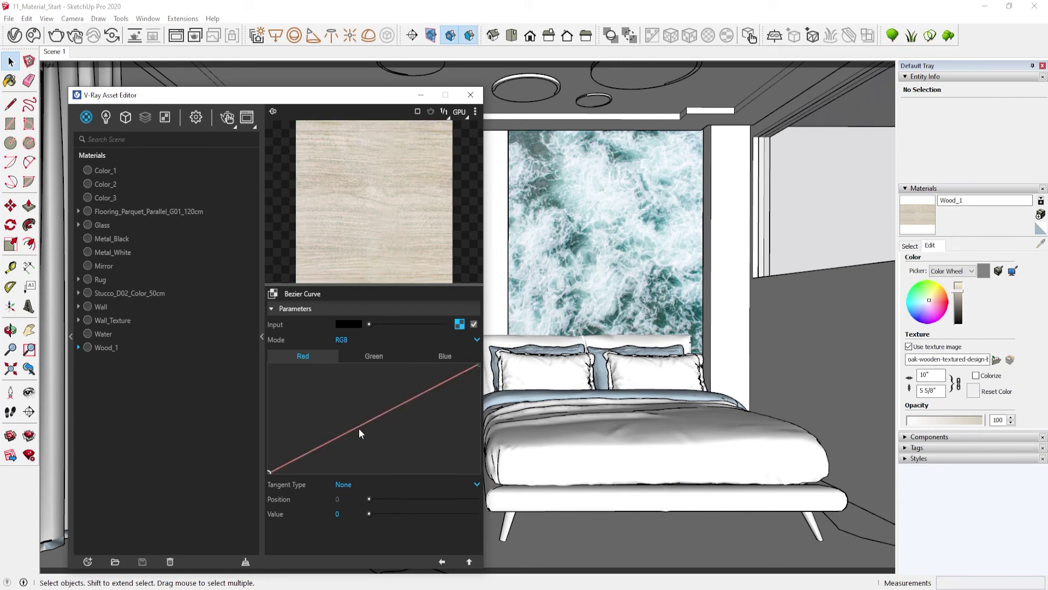
Set the curve to Mono and shape two points so the wood texture lightens.
{"action": "left_click", "coordinate": [358, 337]}
{"action": "left_click", "coordinate": [362, 371]}
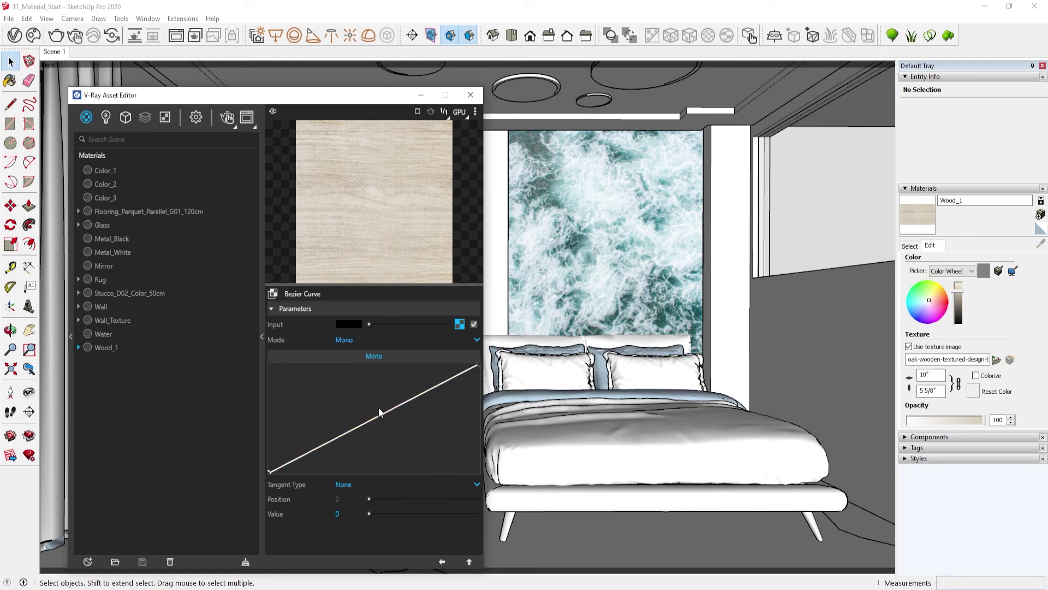
{"action": "mouse_move", "coordinate": [380, 413]}
{"action": "left_mouse_down"}
{"action": "mouse_move", "coordinate": [392, 435]}
{"action": "mouse_move", "coordinate": [365, 453]}
{"action": "left_mouse_up"}
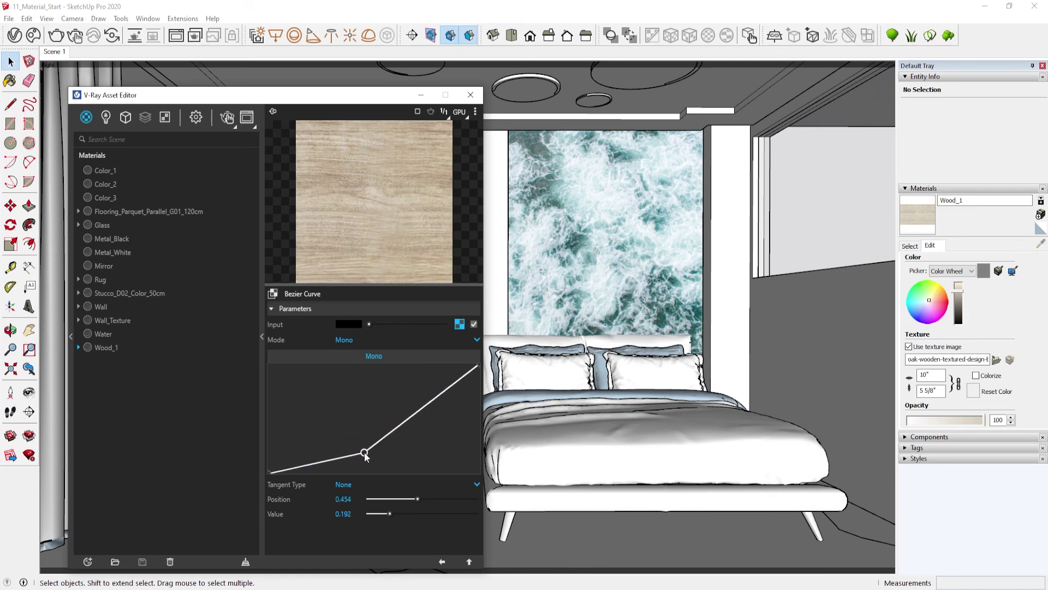
{"action": "left_click_drag", "start_coordinate": [414, 415], "coordinate": [431, 383]}
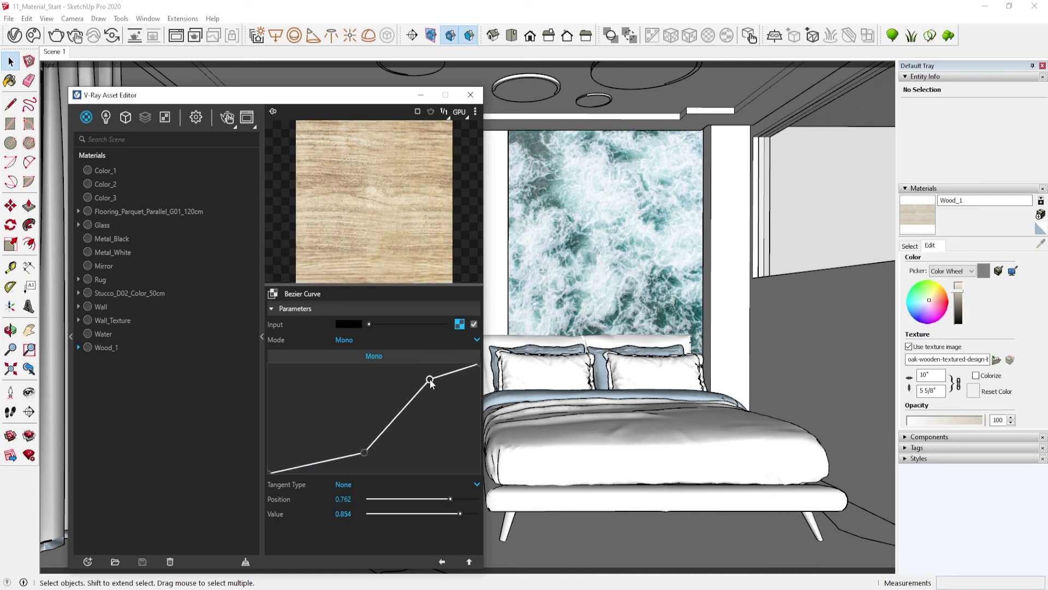
{"action": "left_click_drag", "start_coordinate": [366, 456], "coordinate": [335, 456]}
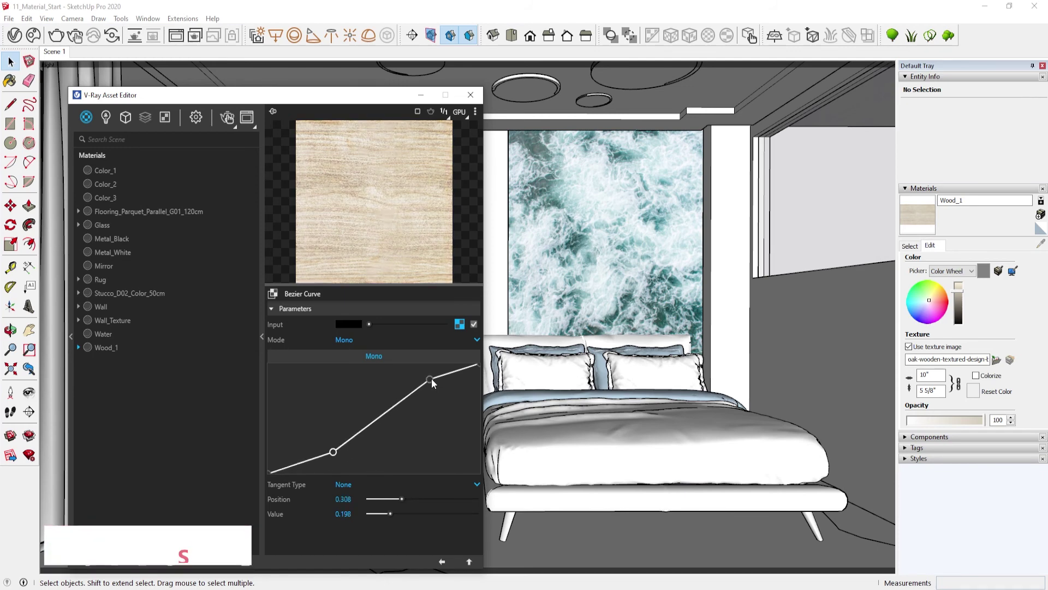
{"action": "mouse_move", "coordinate": [431, 379]}
{"action": "left_mouse_down"}
{"action": "mouse_move", "coordinate": [443, 356]}
{"action": "mouse_move", "coordinate": [431, 359]}
{"action": "left_mouse_up"}
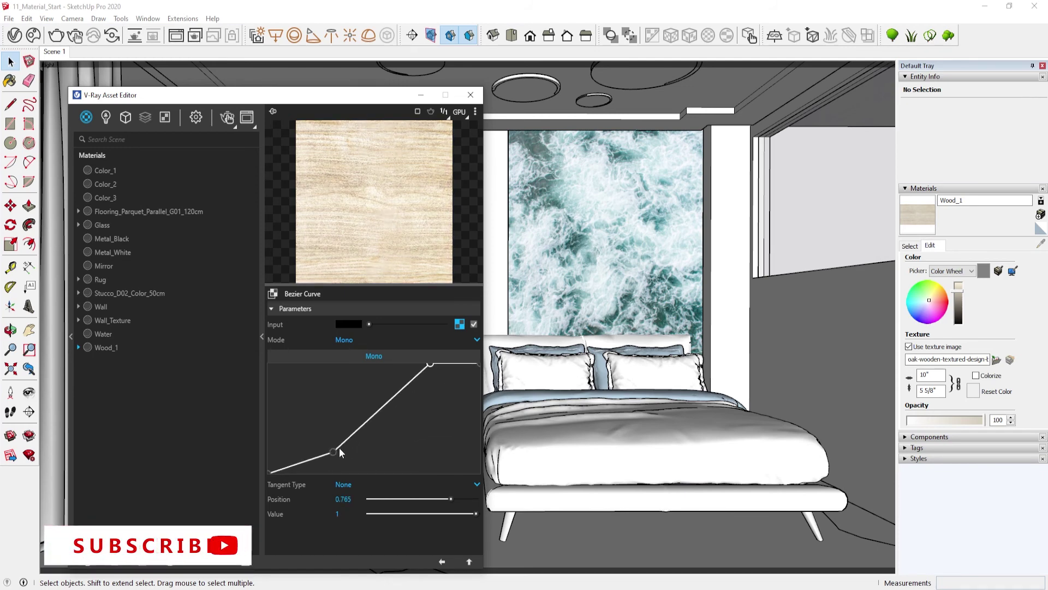
{"action": "mouse_move", "coordinate": [334, 452]}
{"action": "left_mouse_down"}
{"action": "mouse_move", "coordinate": [406, 483]}
{"action": "mouse_move", "coordinate": [401, 450]}
{"action": "mouse_move", "coordinate": [411, 469]}
{"action": "mouse_move", "coordinate": [335, 441]}
{"action": "left_mouse_up"}
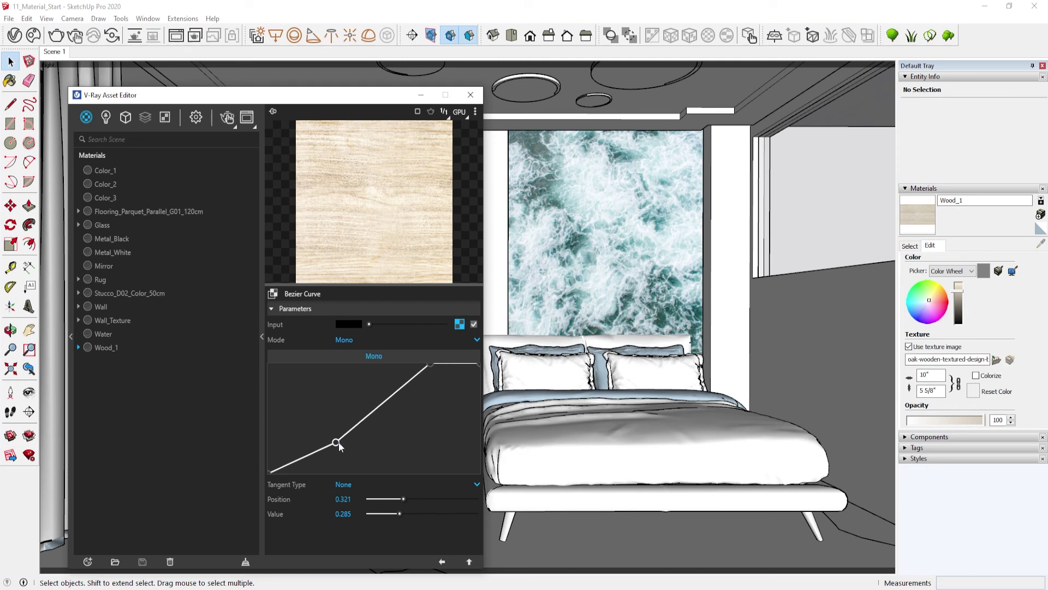
{"action": "left_click_drag", "start_coordinate": [336, 442], "coordinate": [329, 430]}
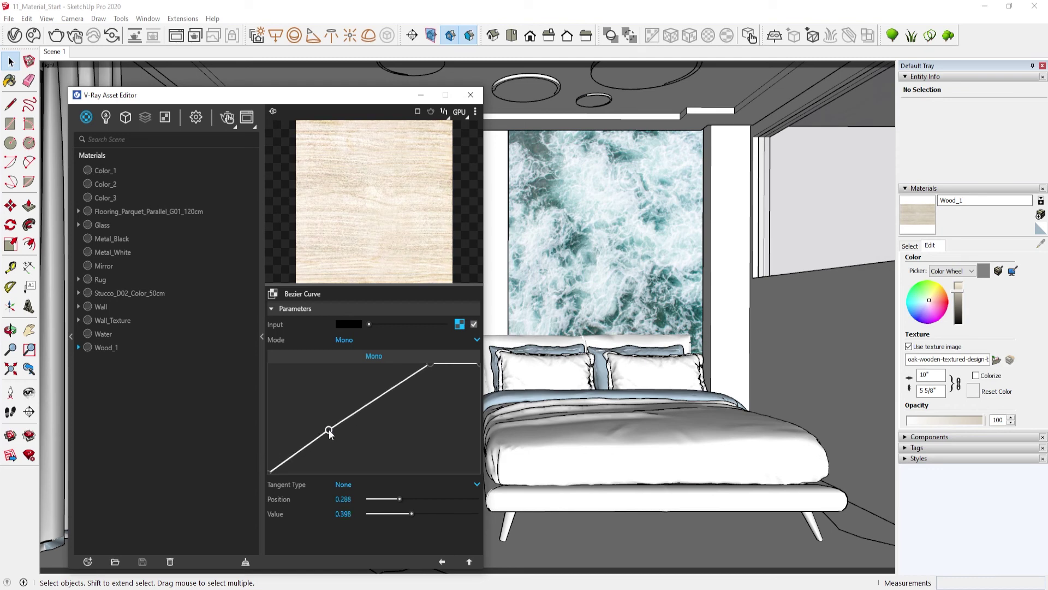
{"action": "left_click", "coordinate": [470, 562]}
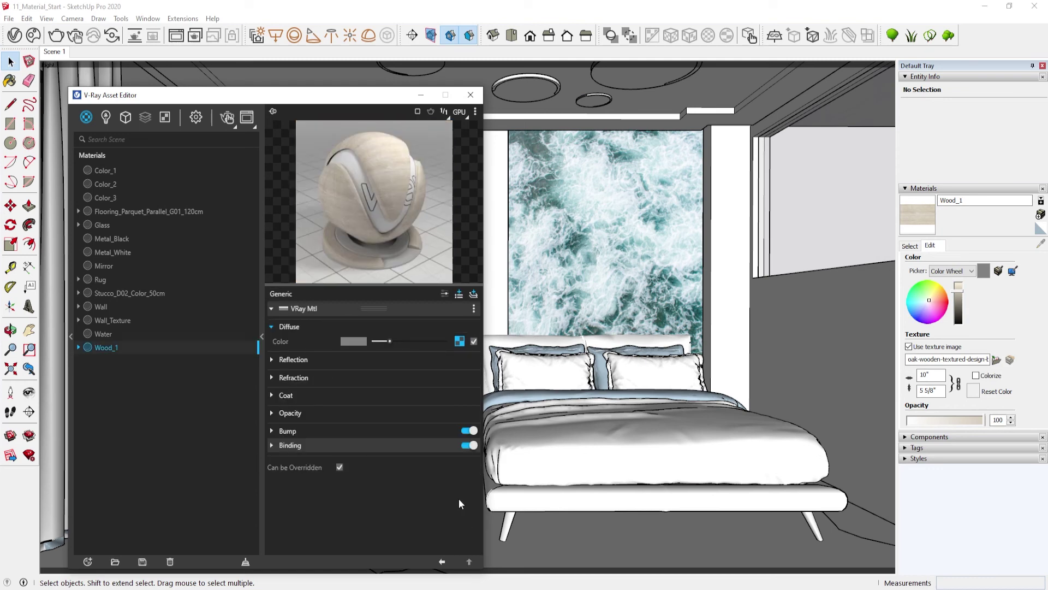
Paste a copy of the diffuse curve into Reflection Color, inspect it, then clear it.
{"action": "left_click", "coordinate": [316, 359]}
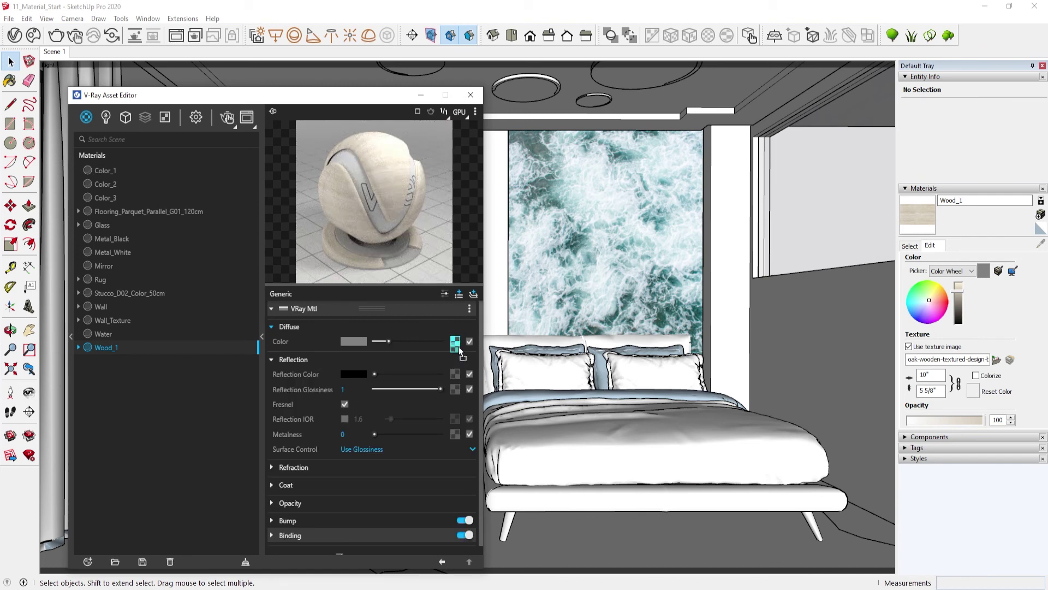
{"action": "right_click", "coordinate": [454, 374]}
{"action": "left_click", "coordinate": [438, 387]}
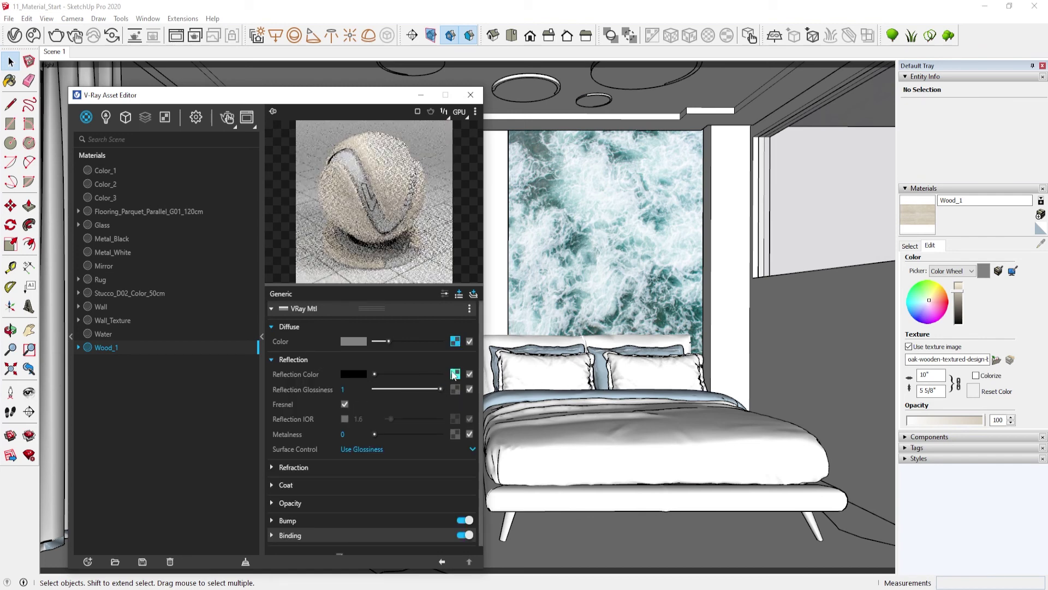
{"action": "left_click", "coordinate": [455, 374]}
{"action": "left_click", "coordinate": [460, 324]}
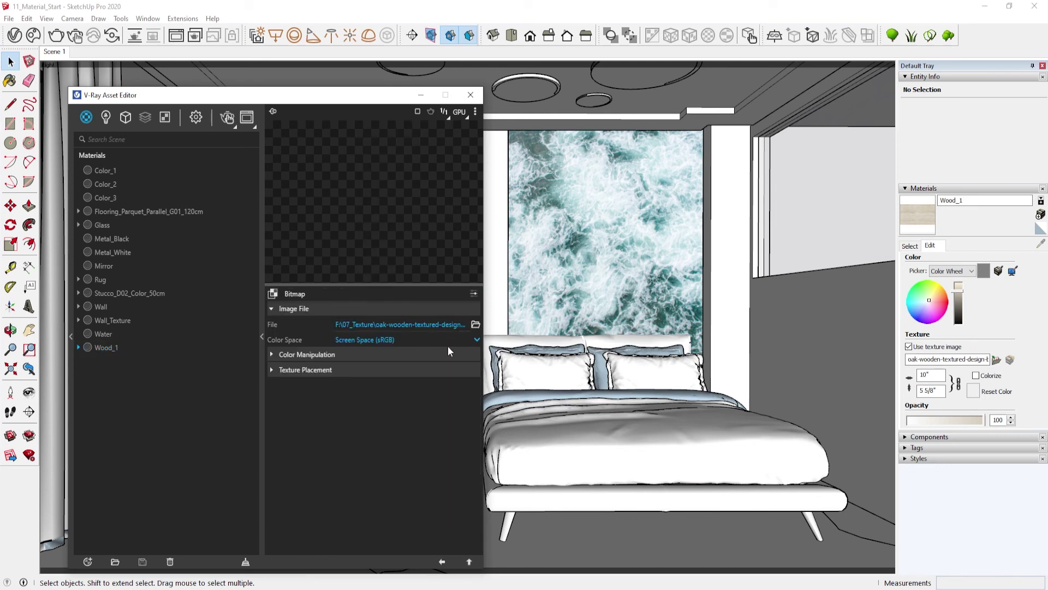
{"action": "left_click", "coordinate": [468, 557]}
{"action": "left_click", "coordinate": [469, 561]}
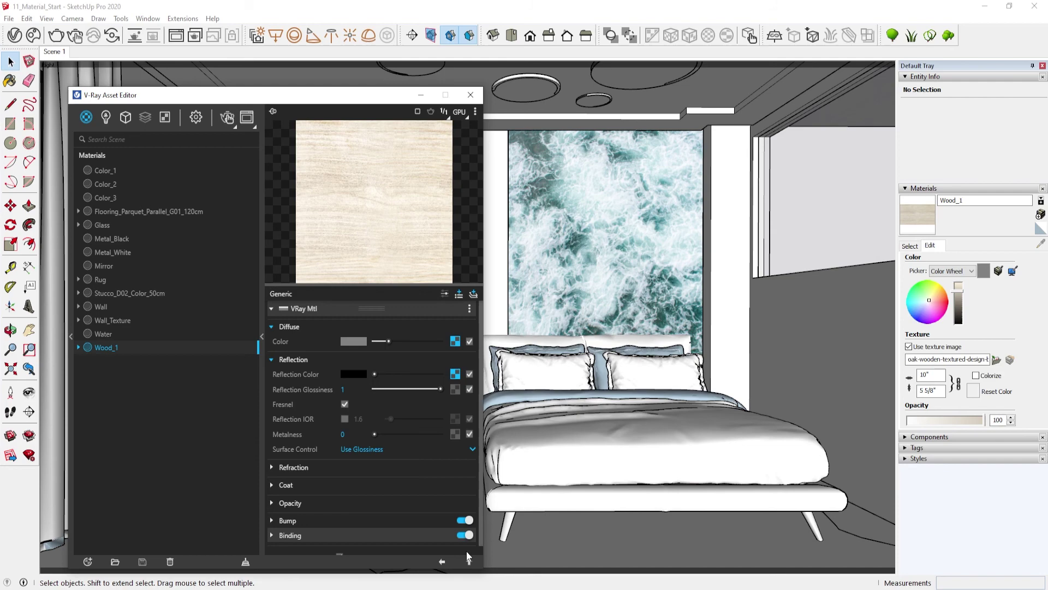
{"action": "right_click", "coordinate": [454, 374]}
{"action": "left_click", "coordinate": [433, 436]}
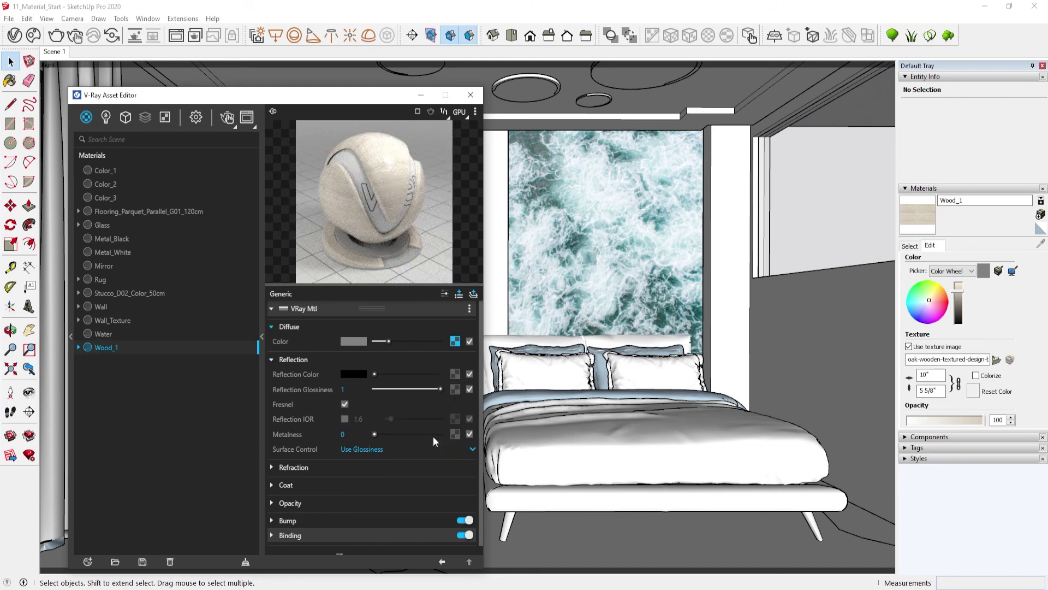
Copy the oak bitmap from the diffuse curve's input and paste a copy into Reflection Color.
{"action": "left_click", "coordinate": [453, 341]}
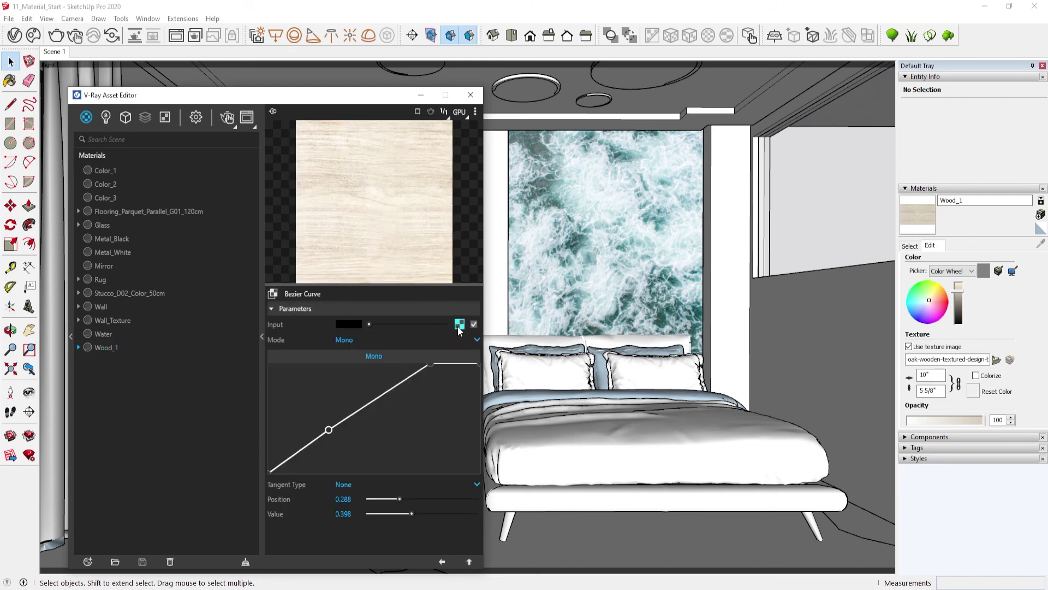
{"action": "left_click", "coordinate": [460, 332]}
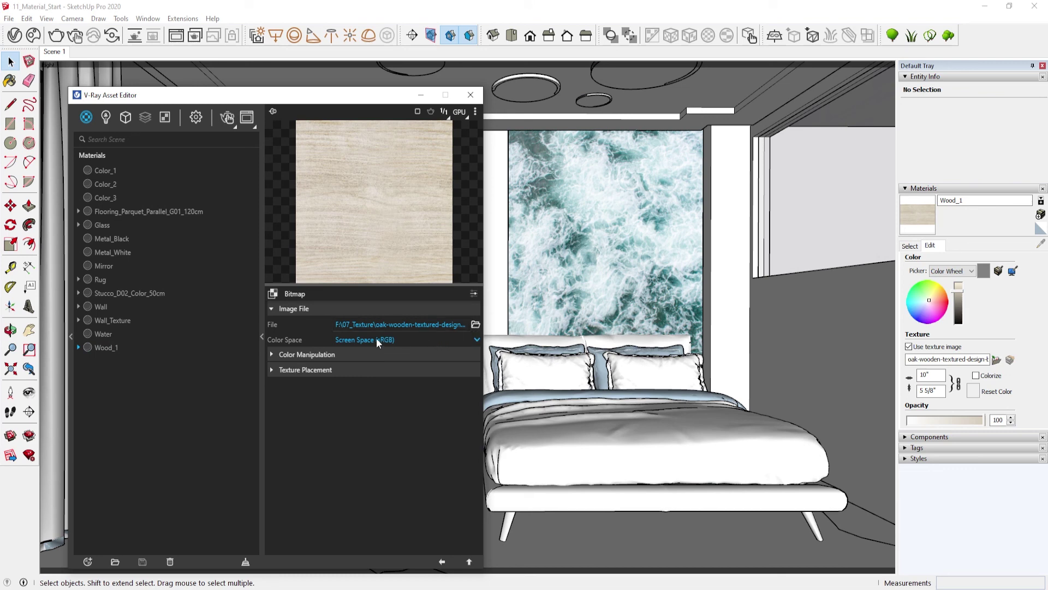
{"action": "left_click", "coordinate": [467, 560]}
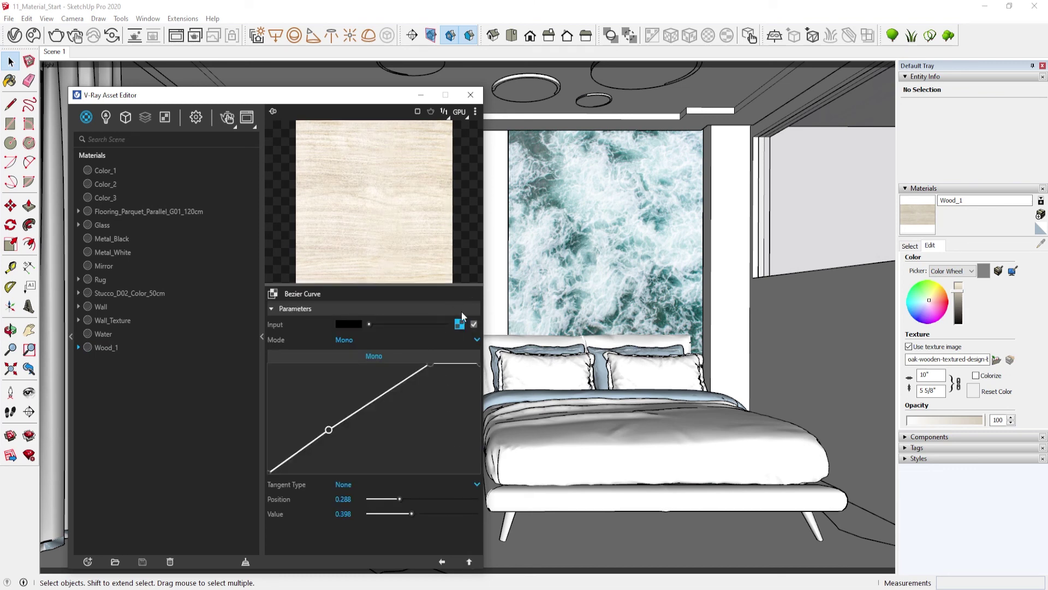
{"action": "right_click", "coordinate": [459, 324]}
{"action": "left_click", "coordinate": [429, 362]}
{"action": "left_click", "coordinate": [469, 561]}
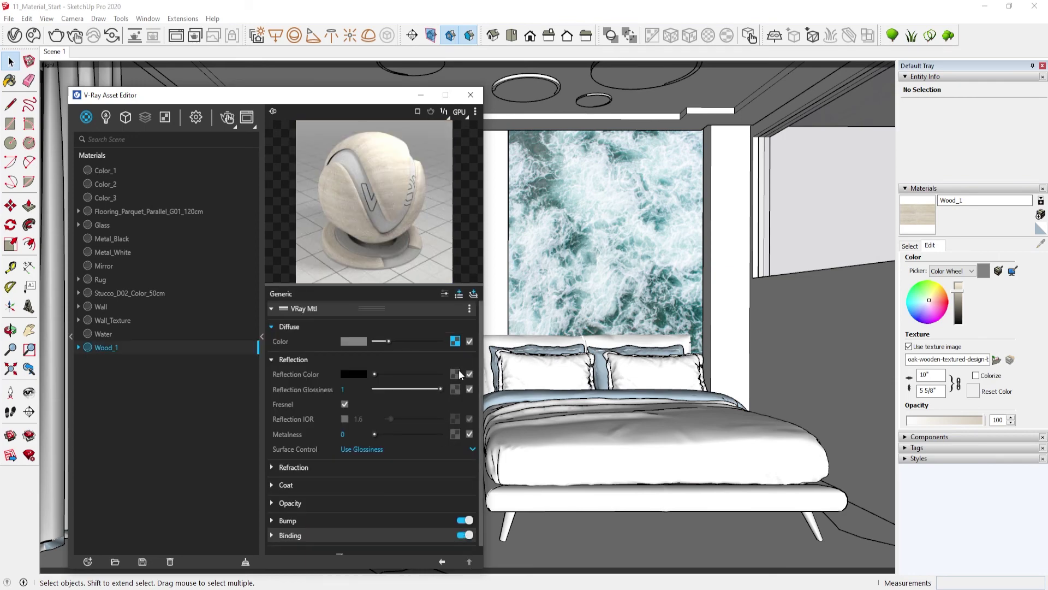
{"action": "right_click", "coordinate": [458, 369]}
{"action": "left_click", "coordinate": [453, 380]}
Wrap the reflection texture in Color Correction with Saturation -1, Contrast 2 and slightly higher brightness.
{"action": "right_click", "coordinate": [455, 376]}
{"action": "mouse_move", "coordinate": [421, 457]}
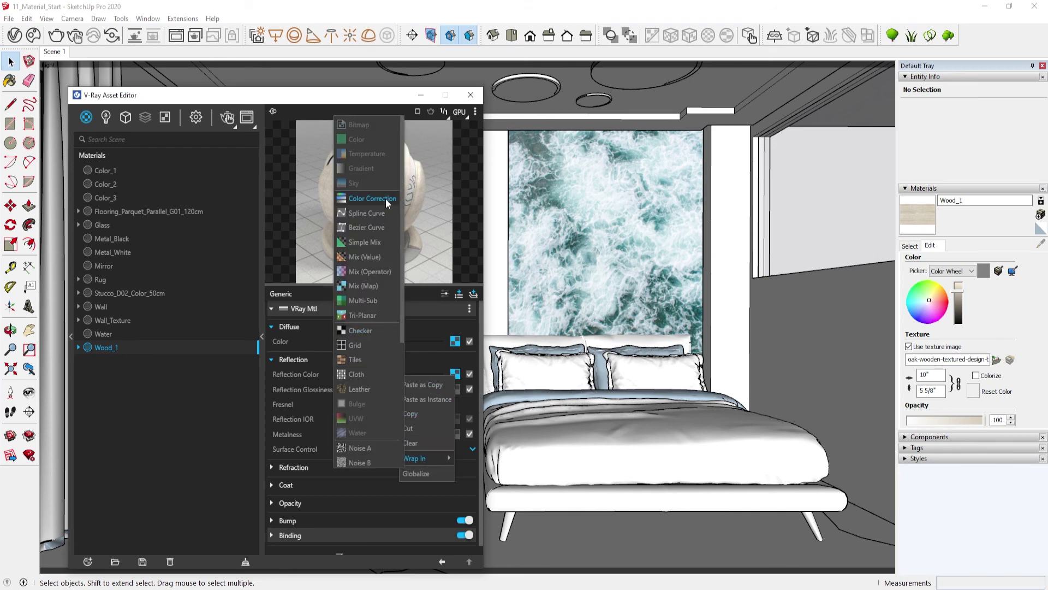
{"action": "left_click", "coordinate": [385, 199]}
{"action": "left_click_drag", "start_coordinate": [368, 371], "coordinate": [327, 371]}
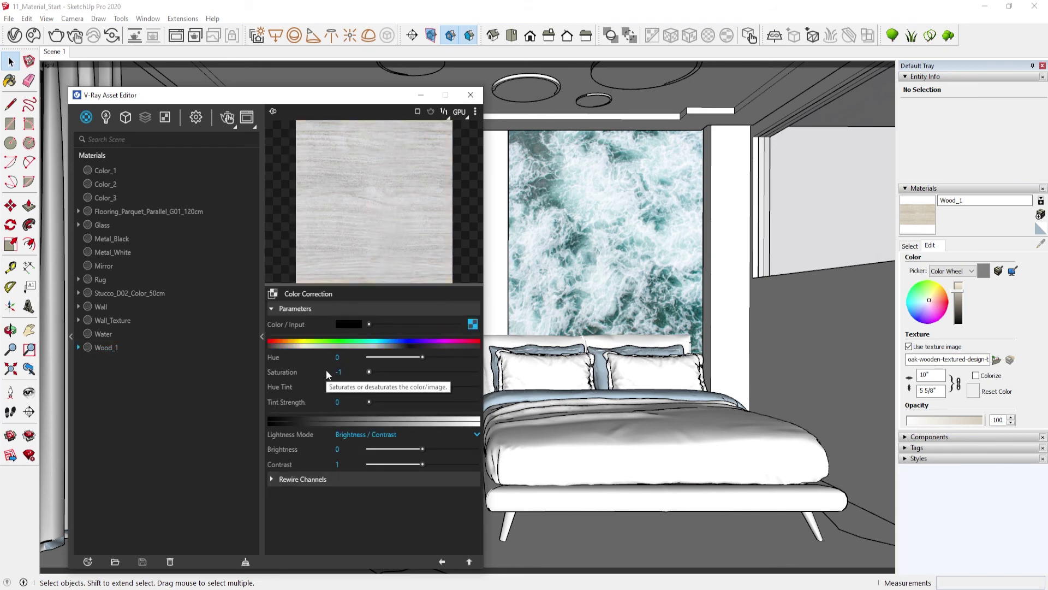
{"action": "left_click", "coordinate": [434, 462]}
{"action": "left_click_drag", "start_coordinate": [416, 447], "coordinate": [425, 448]}
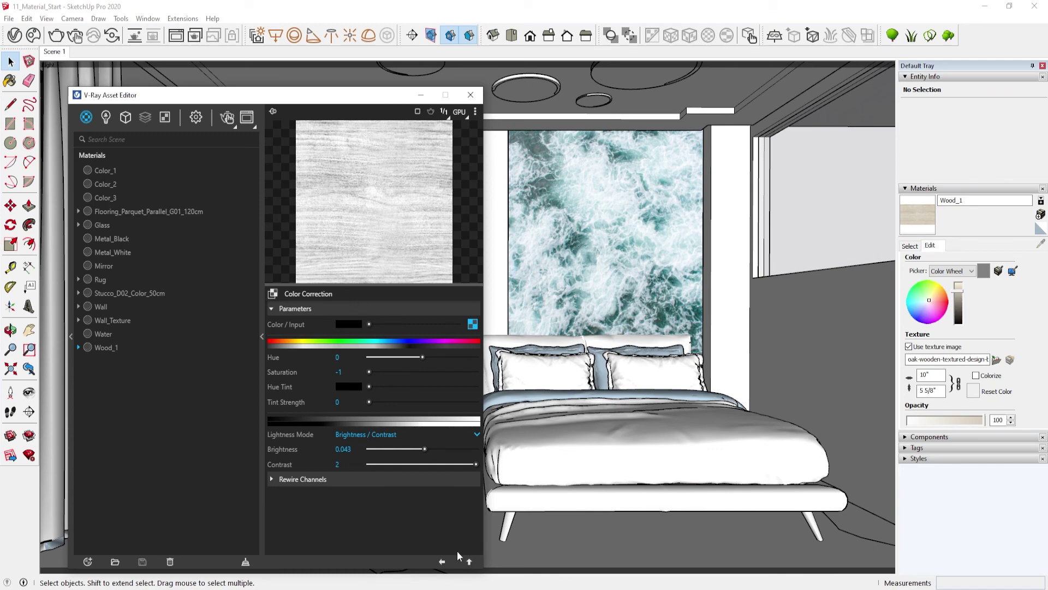
{"action": "left_click", "coordinate": [469, 560]}
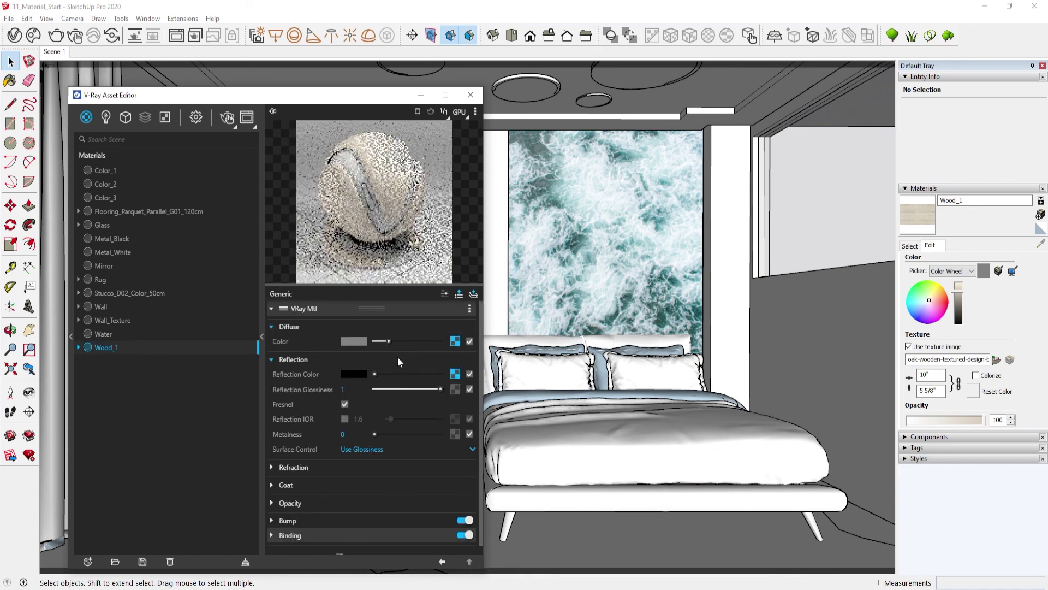
Set Wood_1's Reflection Glossiness to .6.
{"action": "left_click", "coordinate": [343, 388]}
{"action": "type", "text": ".8"}
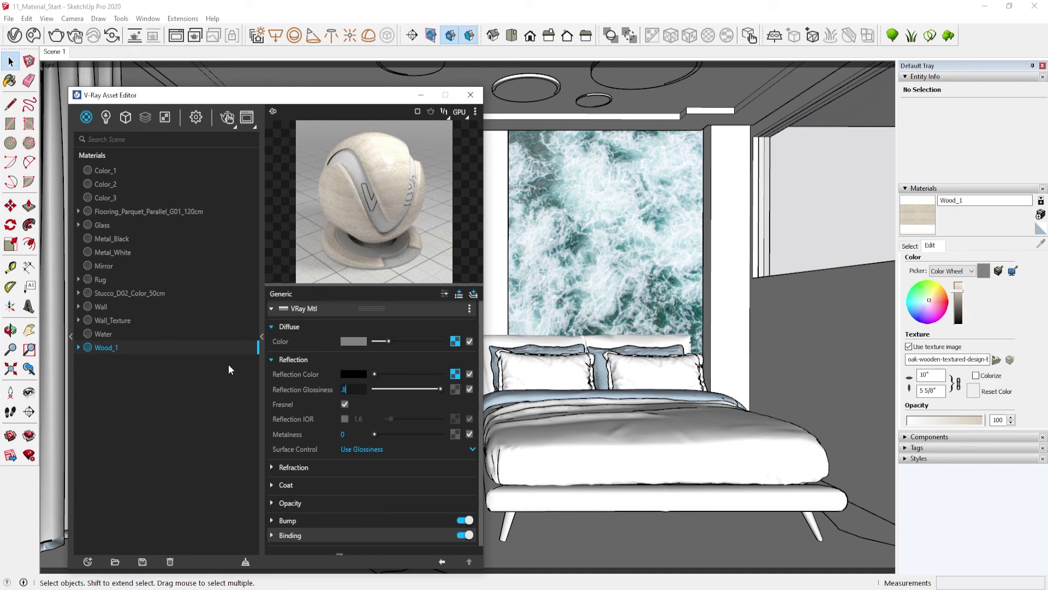
{"action": "key", "text": "Return"}
{"action": "type", "text": "6"}
{"action": "key", "text": "Return"}
{"action": "scroll", "coordinate": [325, 452], "scroll_direction": "down", "scroll_amount": 1}
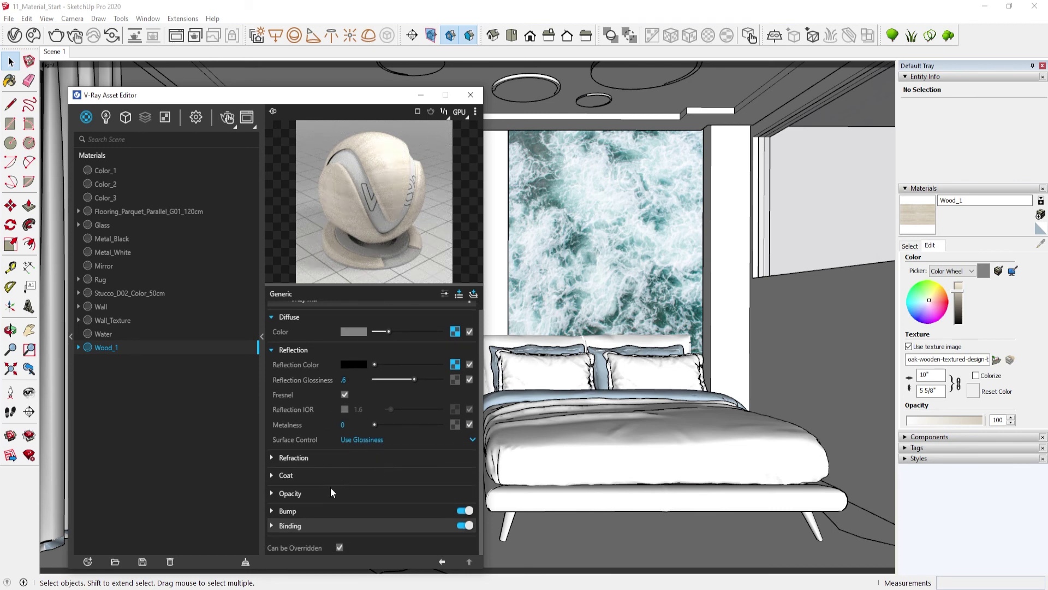
{"action": "left_click", "coordinate": [309, 509]}
Paste a copy of the wood map into the Bump slot and check the reflection and bump textures.
{"action": "right_click", "coordinate": [471, 495]}
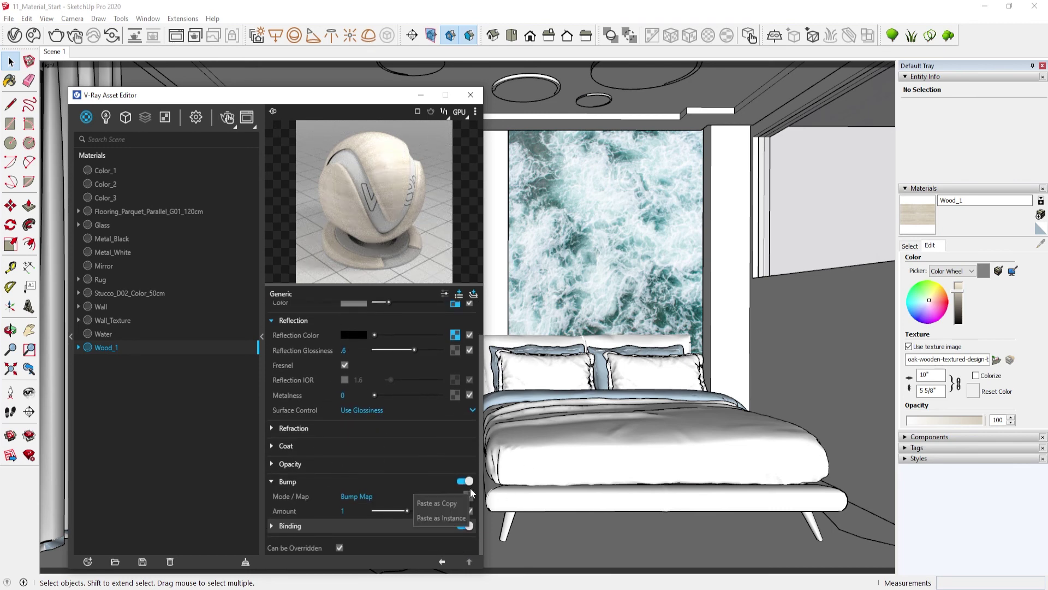
{"action": "left_click", "coordinate": [436, 503]}
{"action": "left_click", "coordinate": [470, 496]}
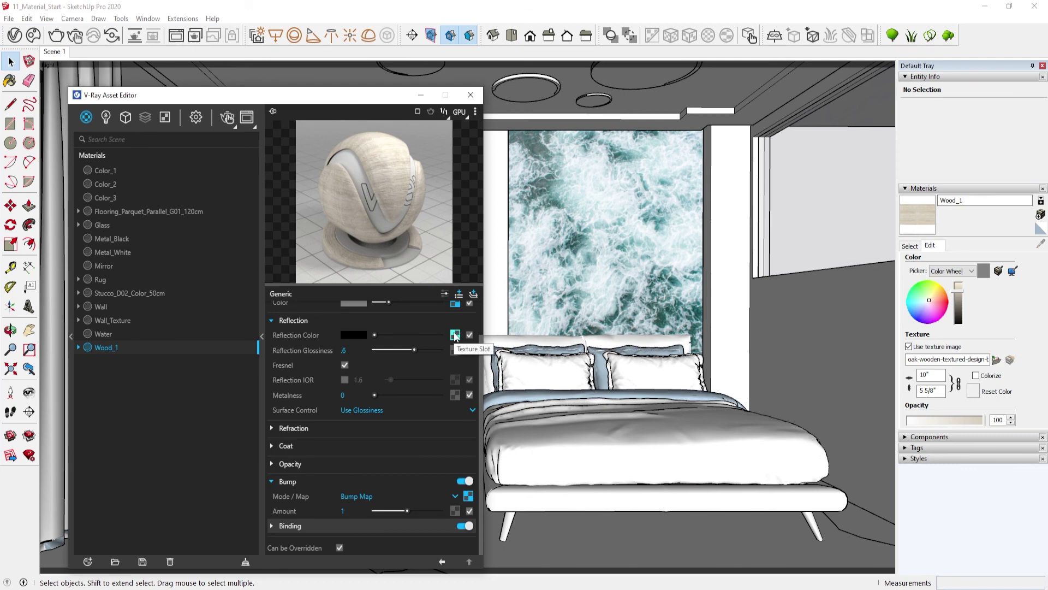
{"action": "left_click", "coordinate": [456, 334]}
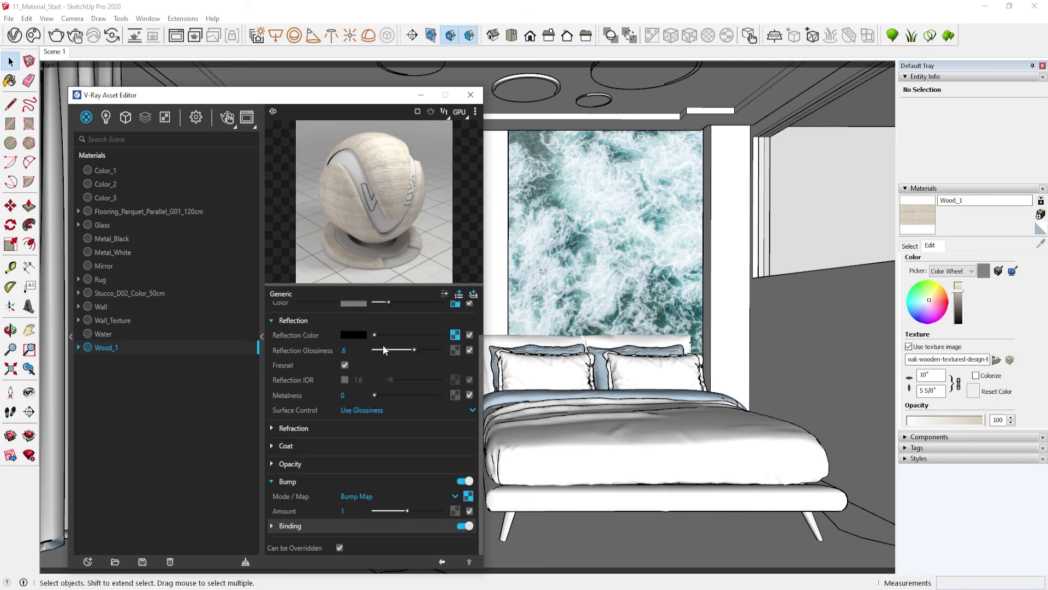
{"action": "left_click", "coordinate": [455, 334]}
{"action": "left_click", "coordinate": [457, 322]}
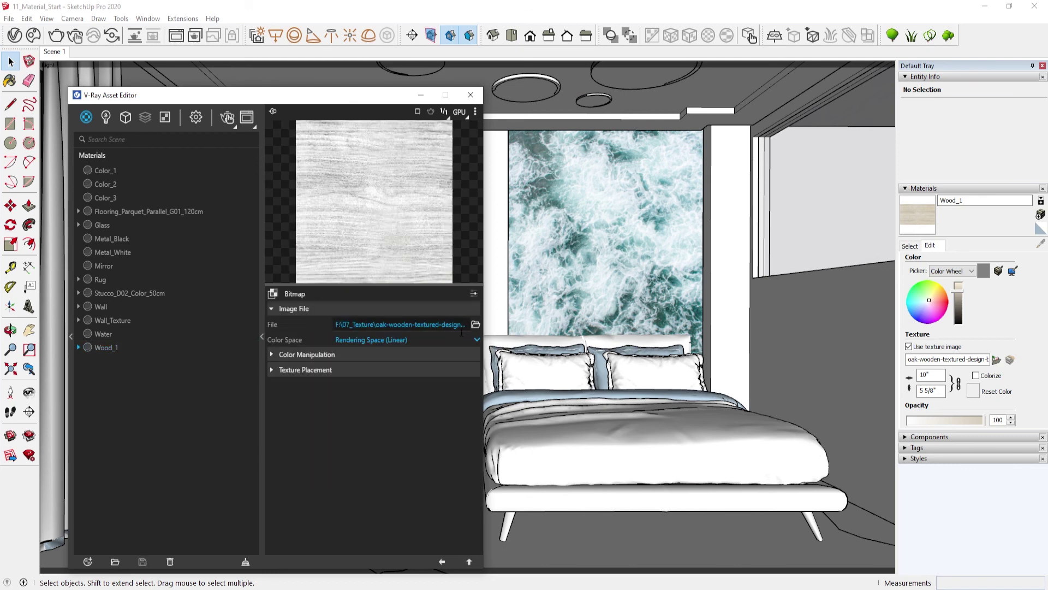
{"action": "left_click", "coordinate": [469, 562]}
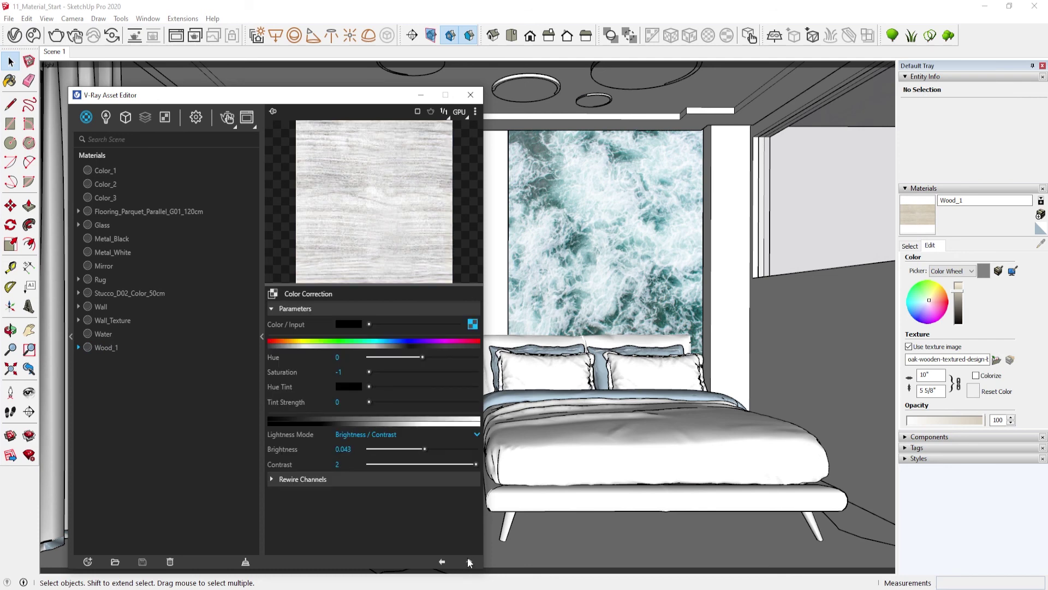
{"action": "left_click", "coordinate": [467, 560]}
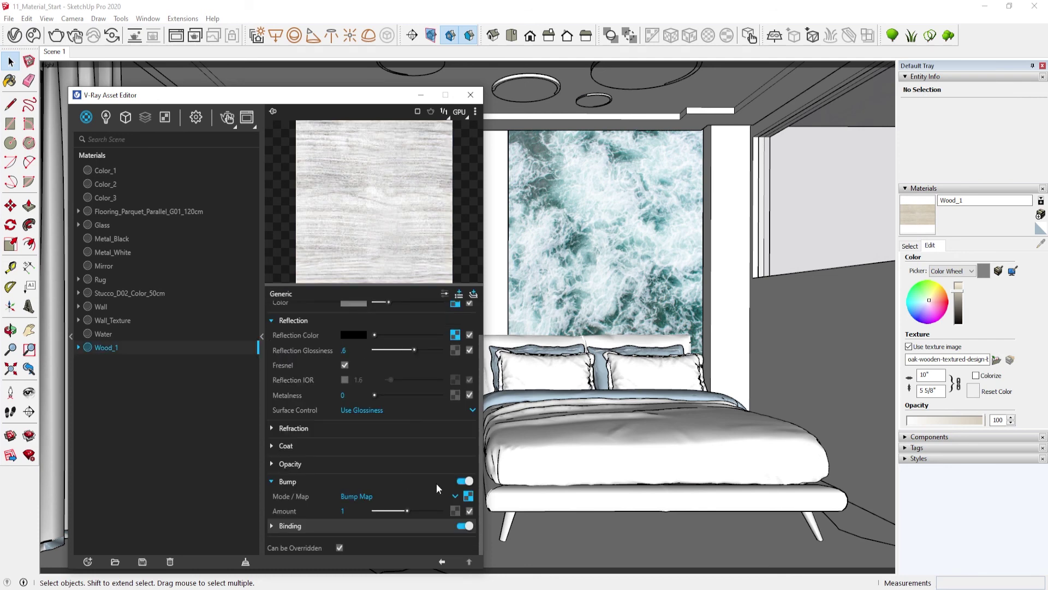
{"action": "left_click", "coordinate": [468, 497]}
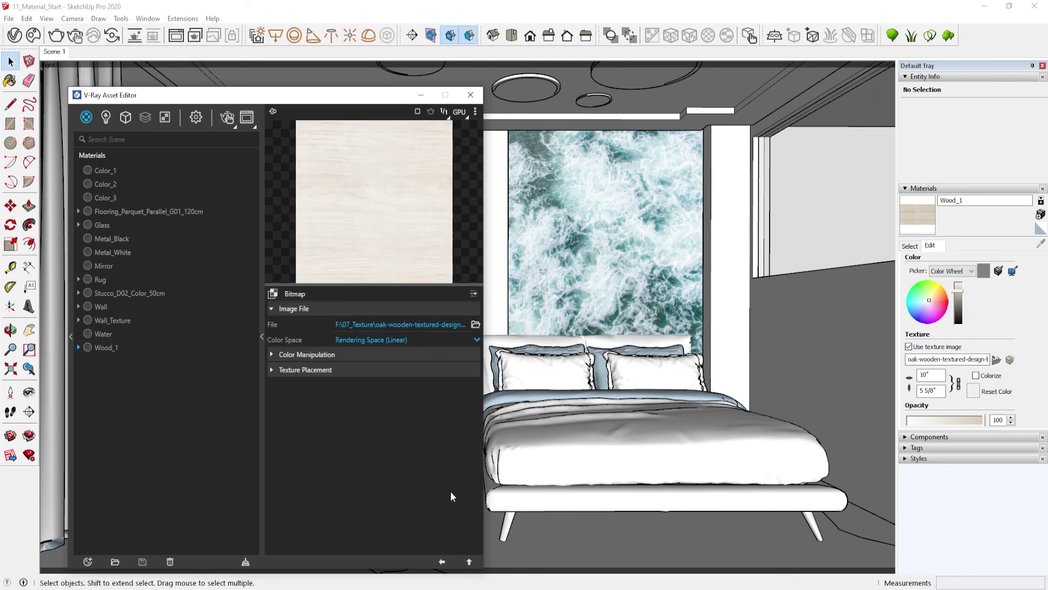
{"action": "left_click", "coordinate": [469, 557]}
Wrap the bump texture in Color Correction with Saturation -1, Contrast 2 and Brightness -0.08.
{"action": "right_click", "coordinate": [469, 496]}
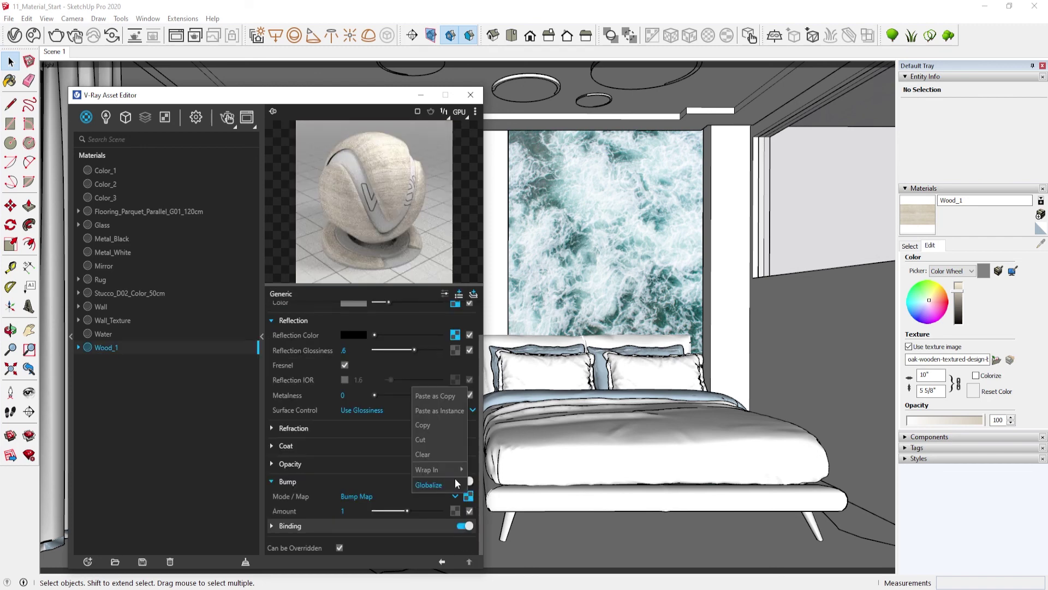
{"action": "mouse_move", "coordinate": [434, 469]}
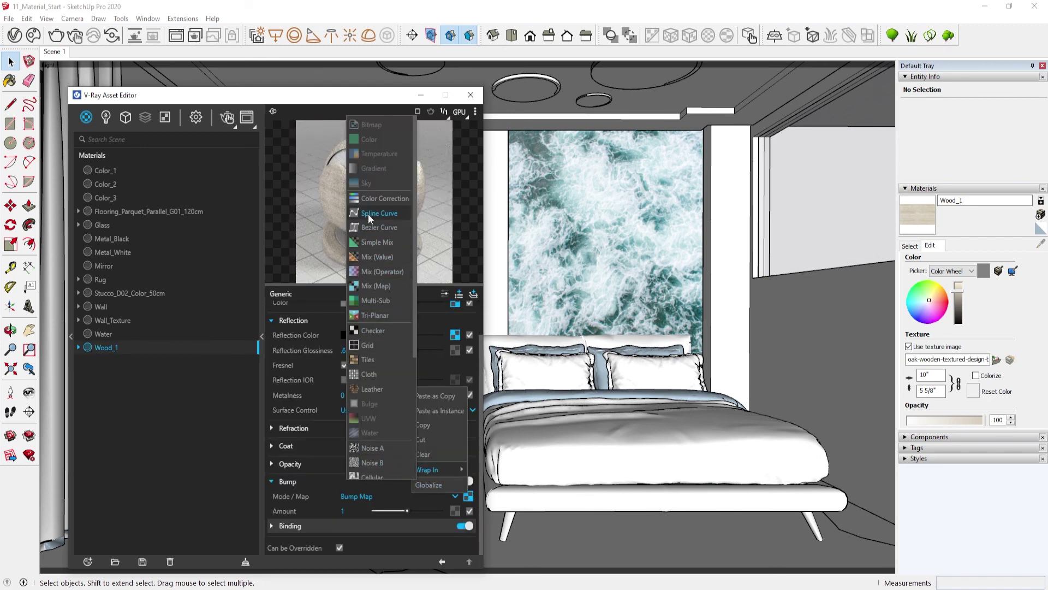
{"action": "left_click", "coordinate": [368, 203]}
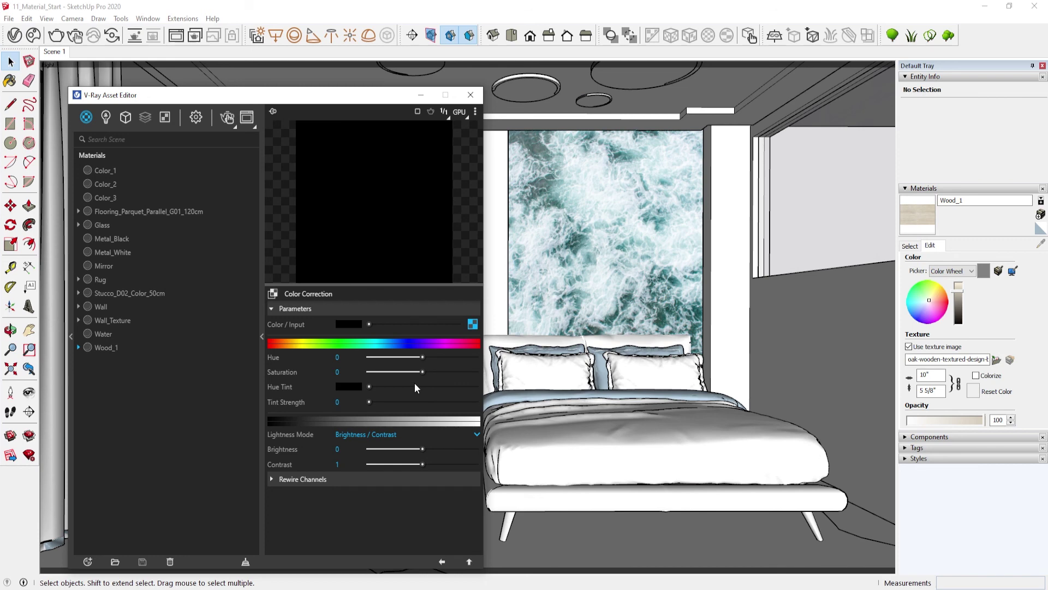
{"action": "left_click_drag", "start_coordinate": [419, 371], "coordinate": [281, 390]}
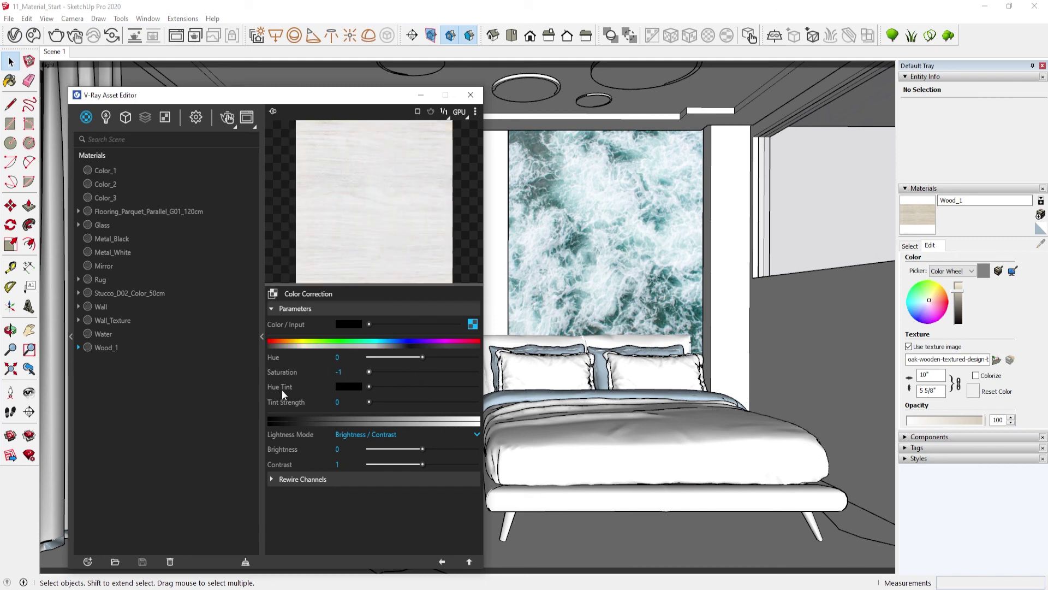
{"action": "left_click_drag", "start_coordinate": [436, 464], "coordinate": [479, 464]}
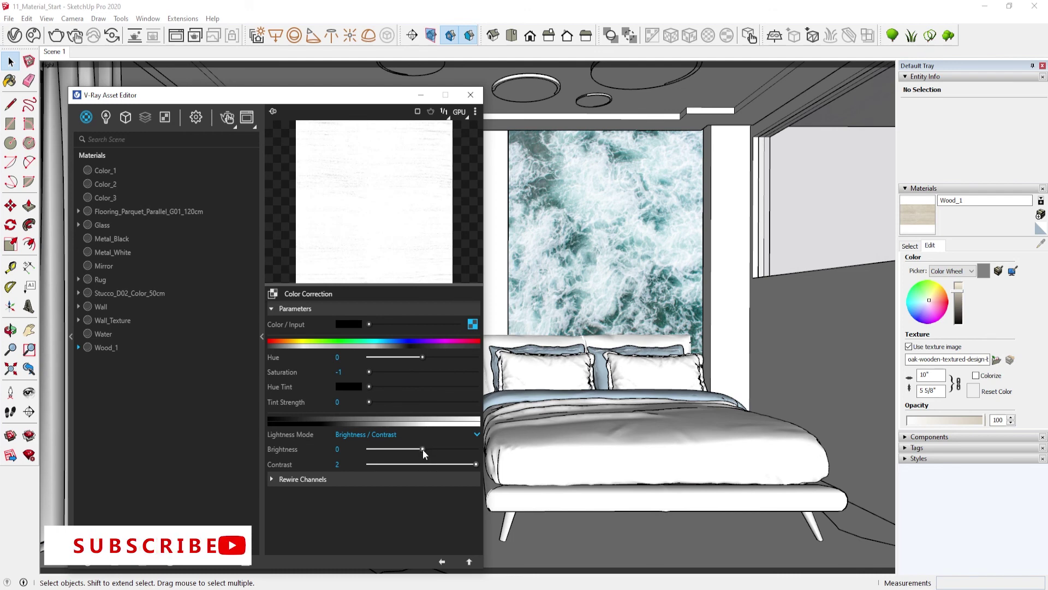
{"action": "left_click_drag", "start_coordinate": [423, 449], "coordinate": [418, 448]}
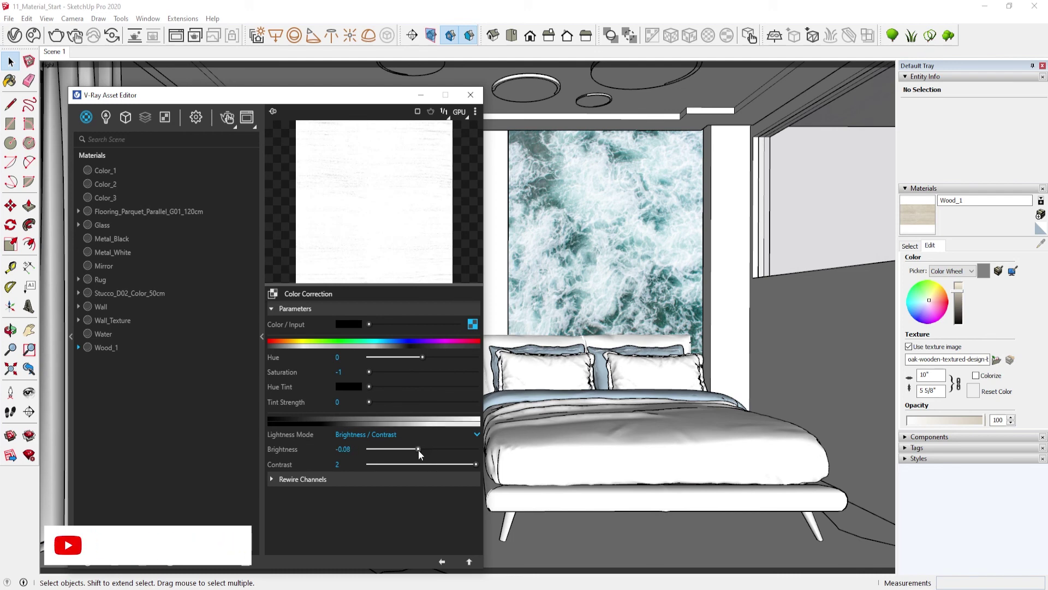
{"action": "left_click", "coordinate": [469, 561]}
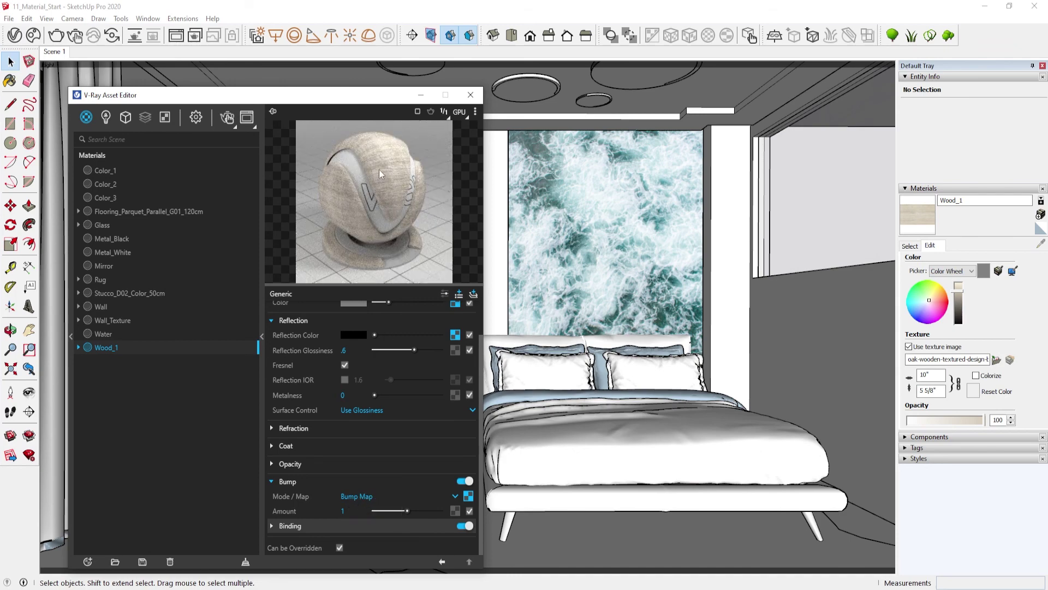
Set the Bump Amount to .1 and switch the material preview to Floor.
{"action": "double_click", "coordinate": [343, 510]}
{"action": "type", "text": ".1"}
{"action": "key", "text": "Return"}
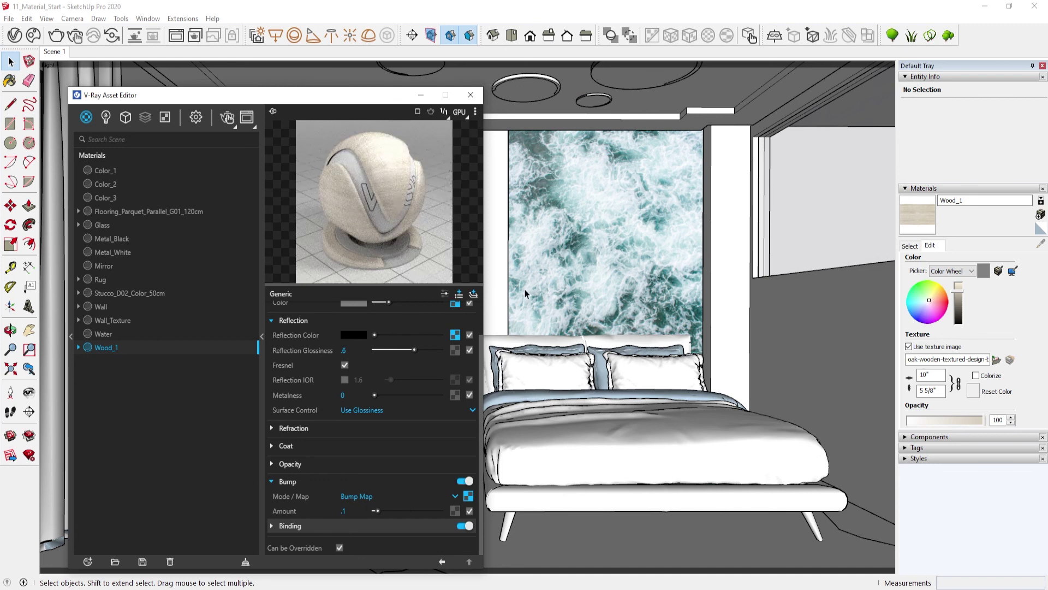
{"action": "left_click", "coordinate": [475, 112]}
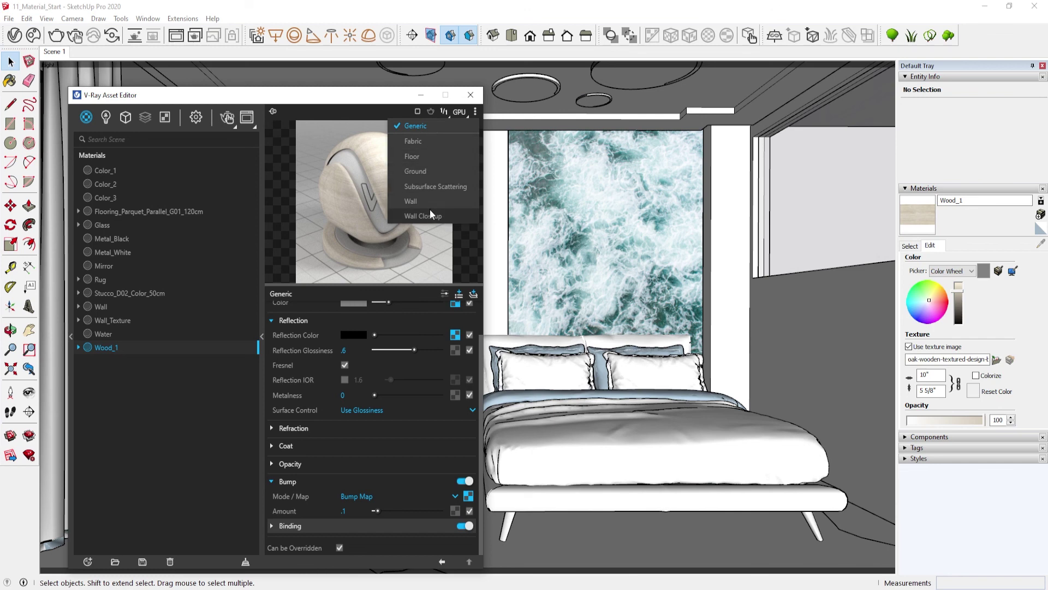
{"action": "left_click", "coordinate": [427, 158]}
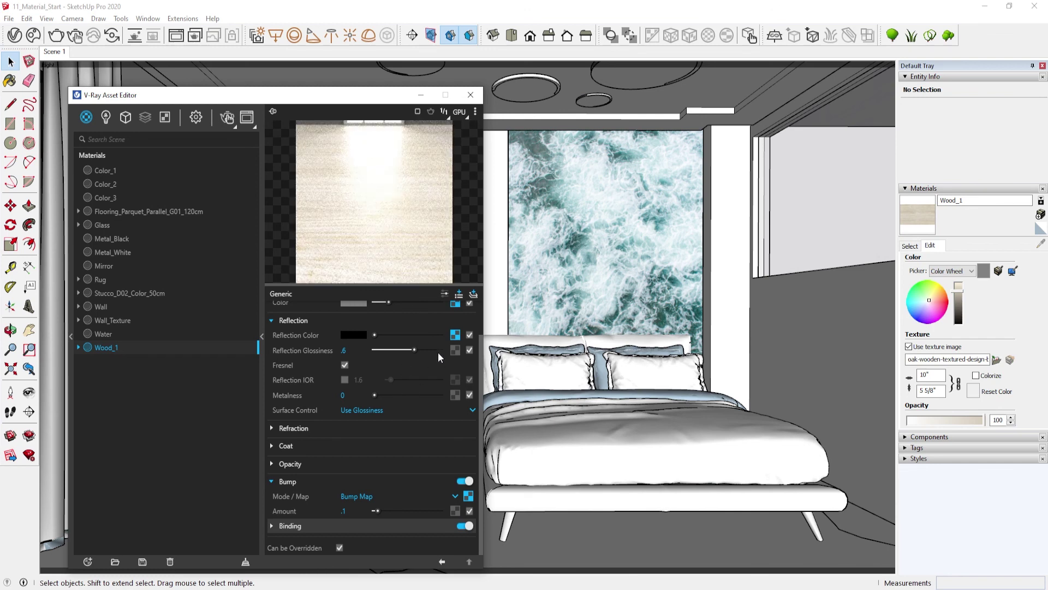
Lower Reflection Glossiness to .4 and reduce the reflection map's brightness.
{"action": "left_click", "coordinate": [344, 350]}
{"action": "type", "text": ".4"}
{"action": "key", "text": "Return"}
{"action": "left_click", "coordinate": [455, 334]}
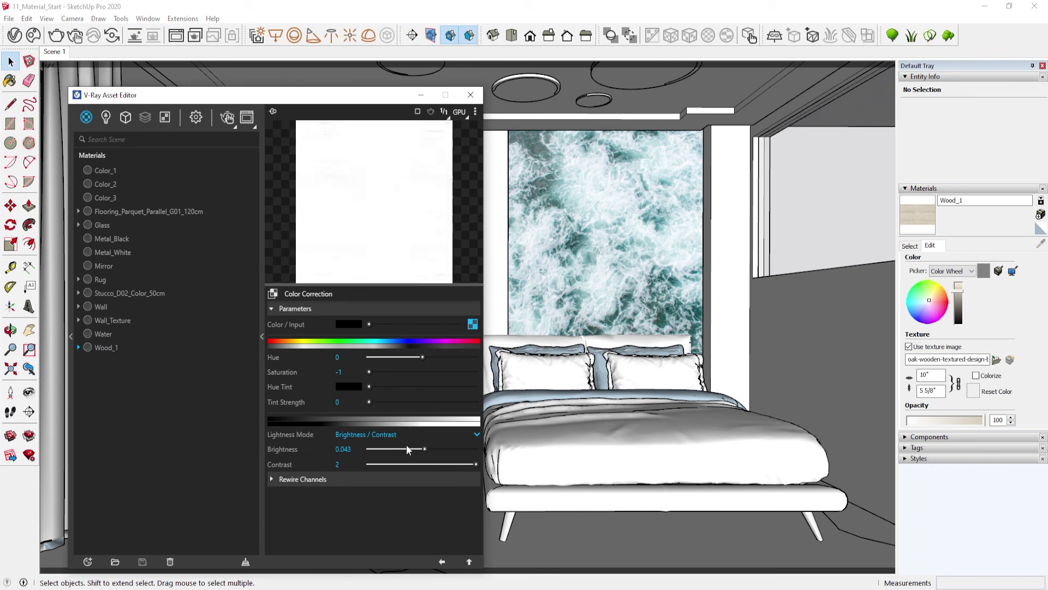
{"action": "left_click_drag", "start_coordinate": [406, 448], "coordinate": [387, 448]}
{"action": "left_click", "coordinate": [468, 561]}
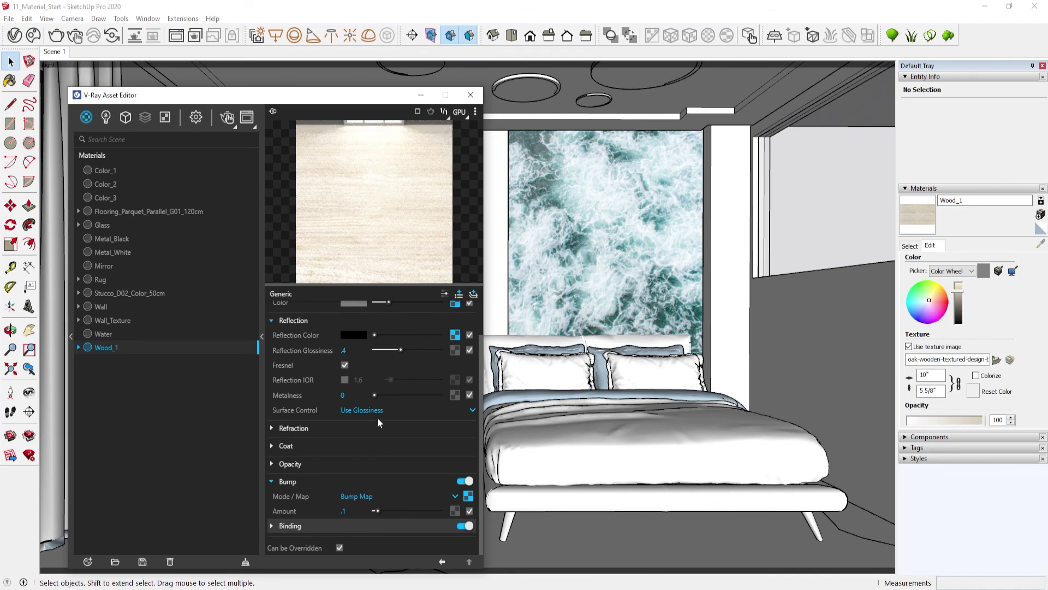
Give Wood_1 a light peach Coat Color.
{"action": "left_click", "coordinate": [285, 478]}
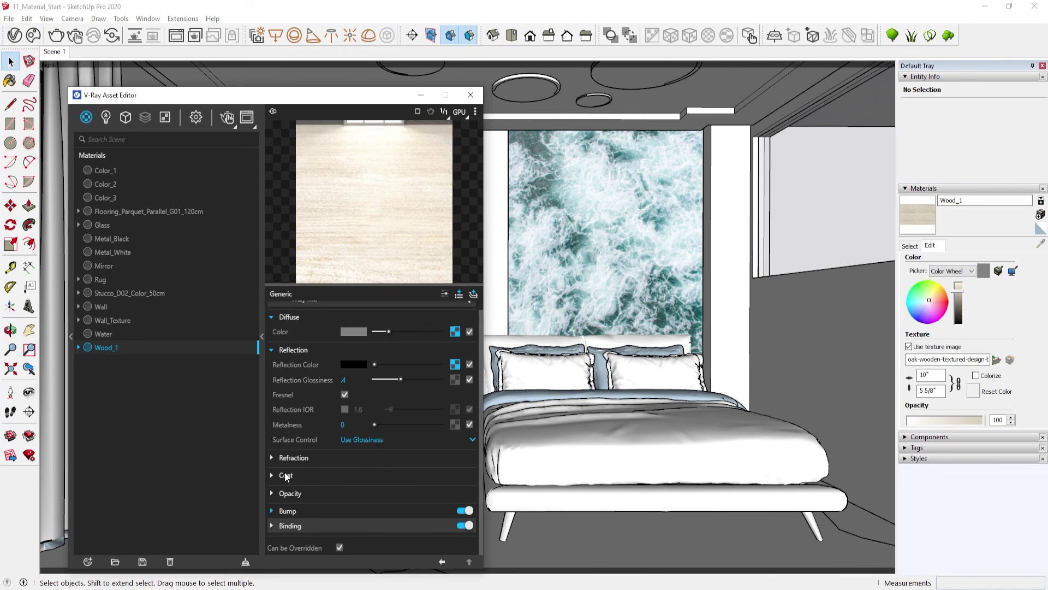
{"action": "left_click", "coordinate": [273, 476]}
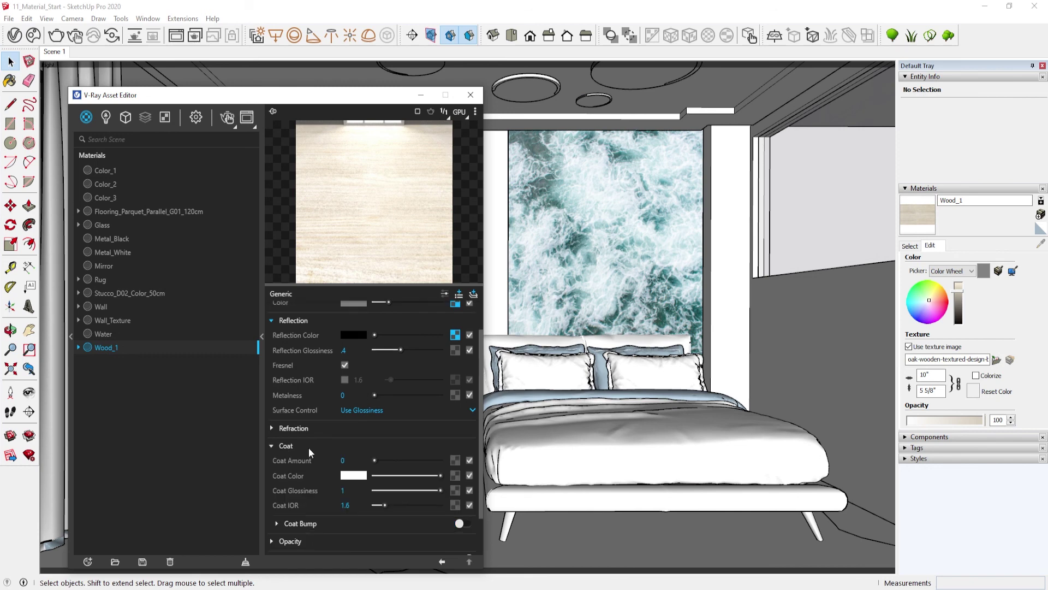
{"action": "left_click", "coordinate": [355, 476]}
{"action": "mouse_move", "coordinate": [364, 188]}
{"action": "left_mouse_down"}
{"action": "mouse_move", "coordinate": [365, 213]}
{"action": "mouse_move", "coordinate": [366, 203]}
{"action": "left_mouse_up"}
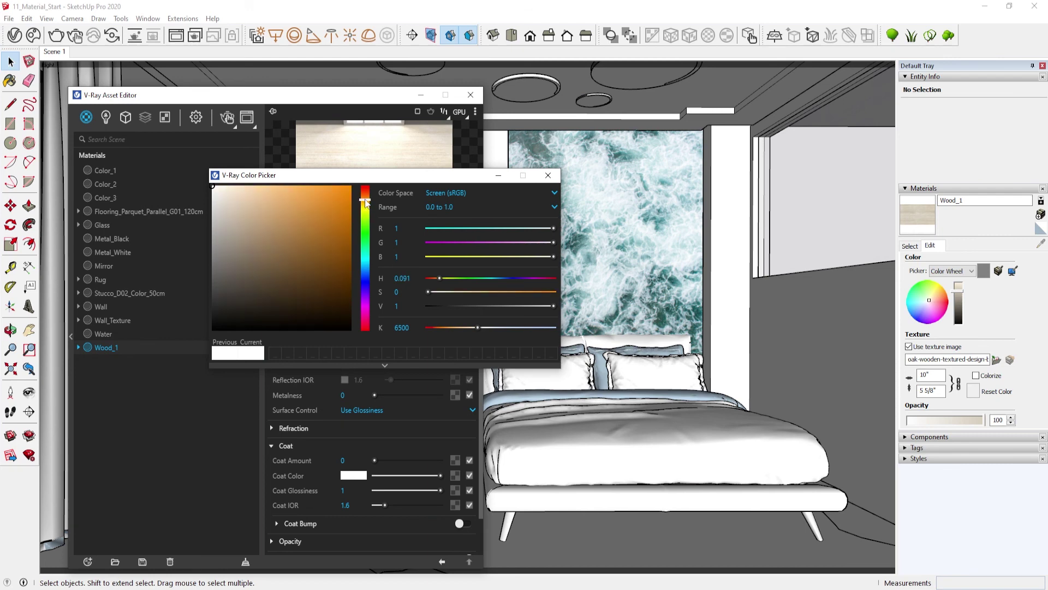
{"action": "left_click", "coordinate": [242, 186]}
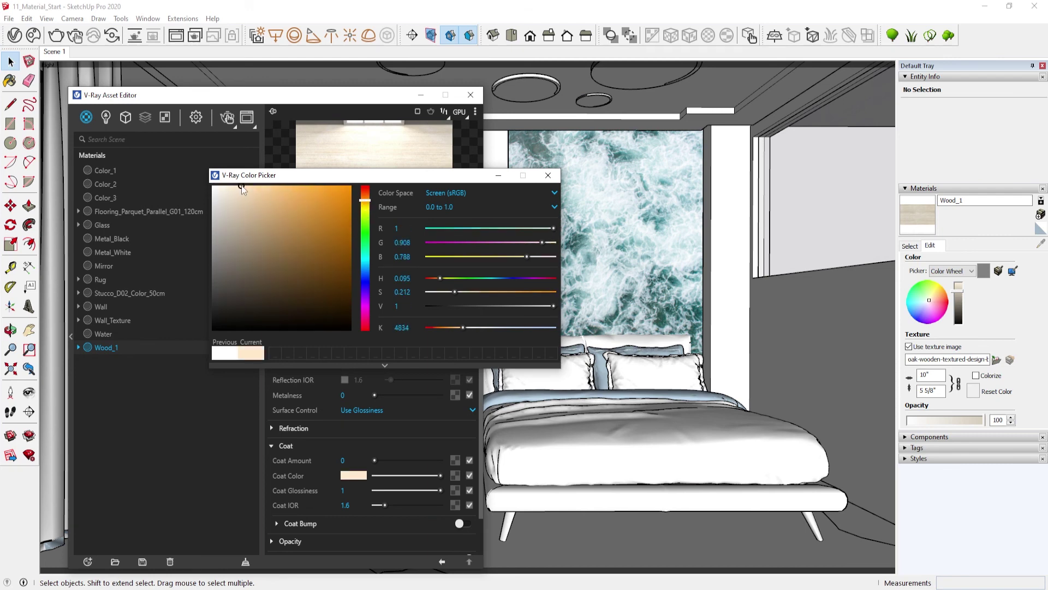
{"action": "left_click", "coordinate": [548, 176]}
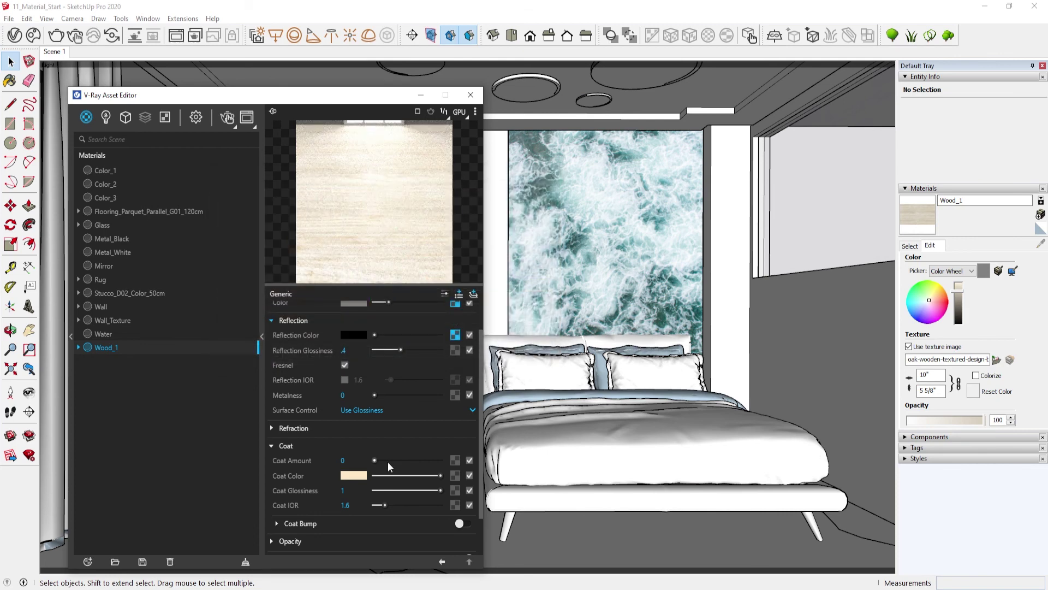
Set Coat Amount to 0.6 and return the preview to the Generic sphere.
{"action": "left_click_drag", "start_coordinate": [405, 459], "coordinate": [407, 459]}
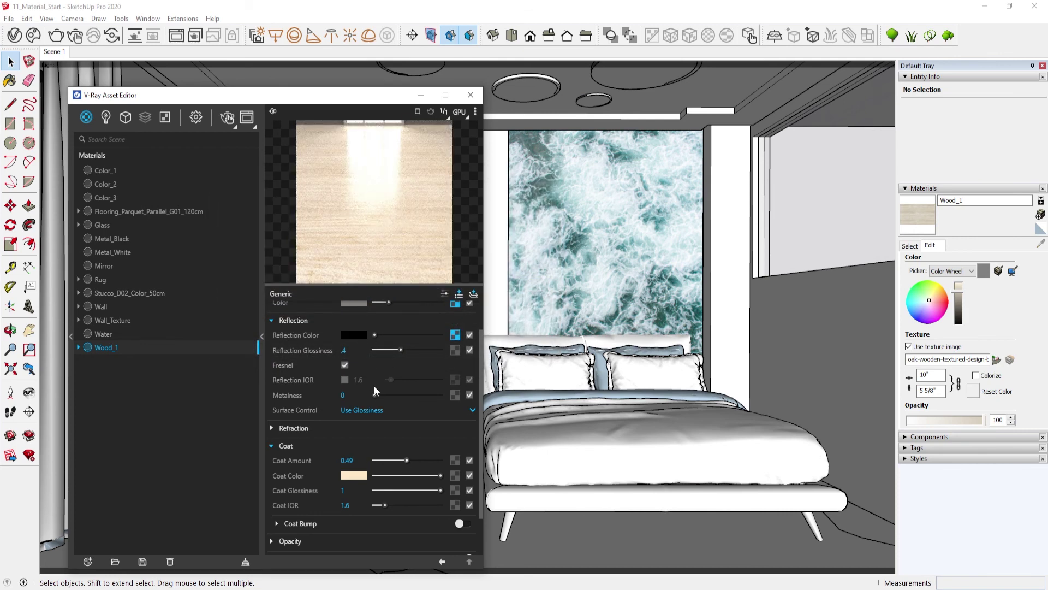
{"action": "left_click", "coordinate": [361, 461]}
{"action": "type", "text": "0.6"}
{"action": "left_click", "coordinate": [475, 111]}
{"action": "left_click", "coordinate": [454, 134]}
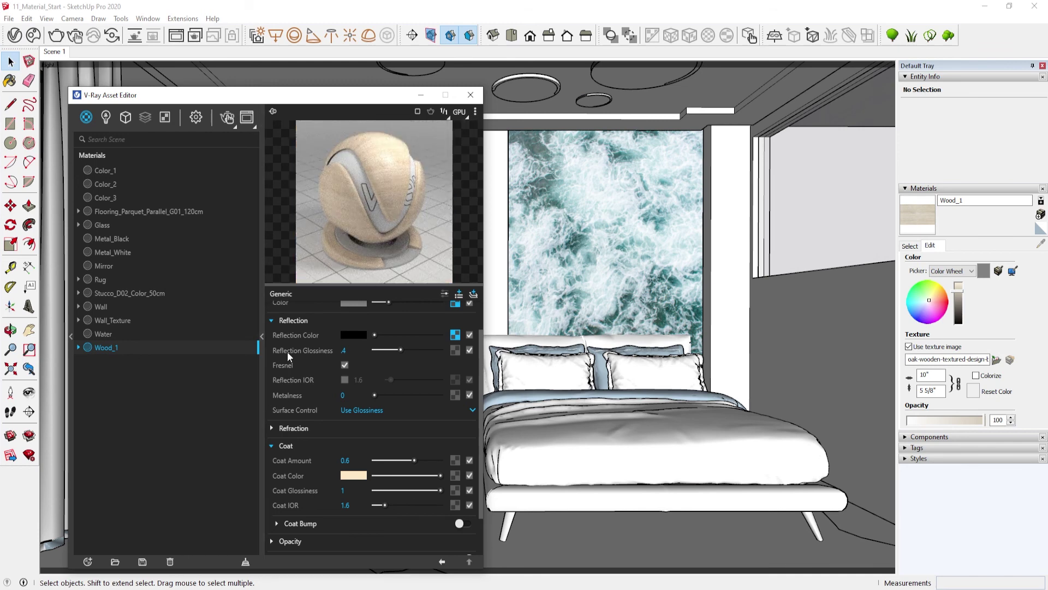
{"action": "scroll", "coordinate": [324, 445], "scroll_direction": "up", "scroll_amount": 1}
{"action": "scroll", "coordinate": [323, 445], "scroll_direction": "up", "scroll_amount": 1}
Delete the diffuse curve's middle point, lower the top point to 0.936, and collapse the settings panel.
{"action": "left_click", "coordinate": [455, 341]}
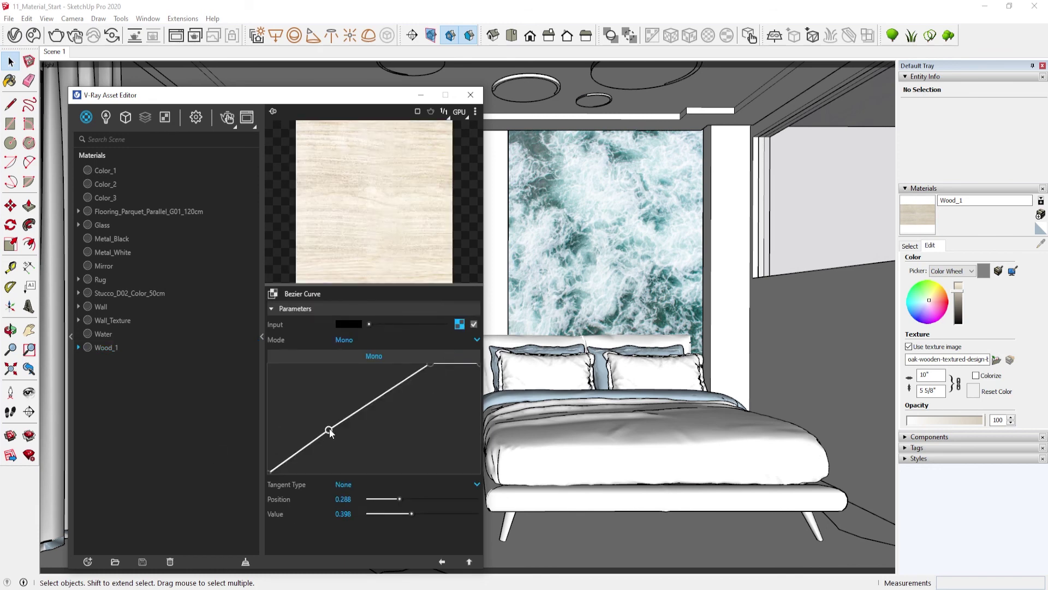
{"action": "key", "text": "Delete"}
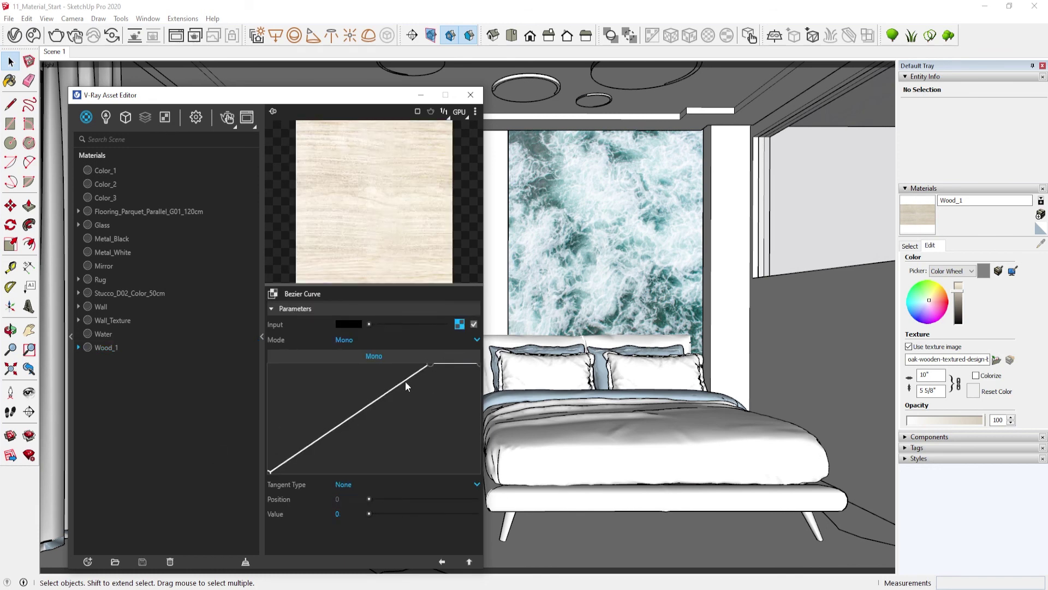
{"action": "mouse_move", "coordinate": [428, 364]}
{"action": "left_mouse_down"}
{"action": "mouse_move", "coordinate": [437, 394]}
{"action": "mouse_move", "coordinate": [433, 370]}
{"action": "left_mouse_up"}
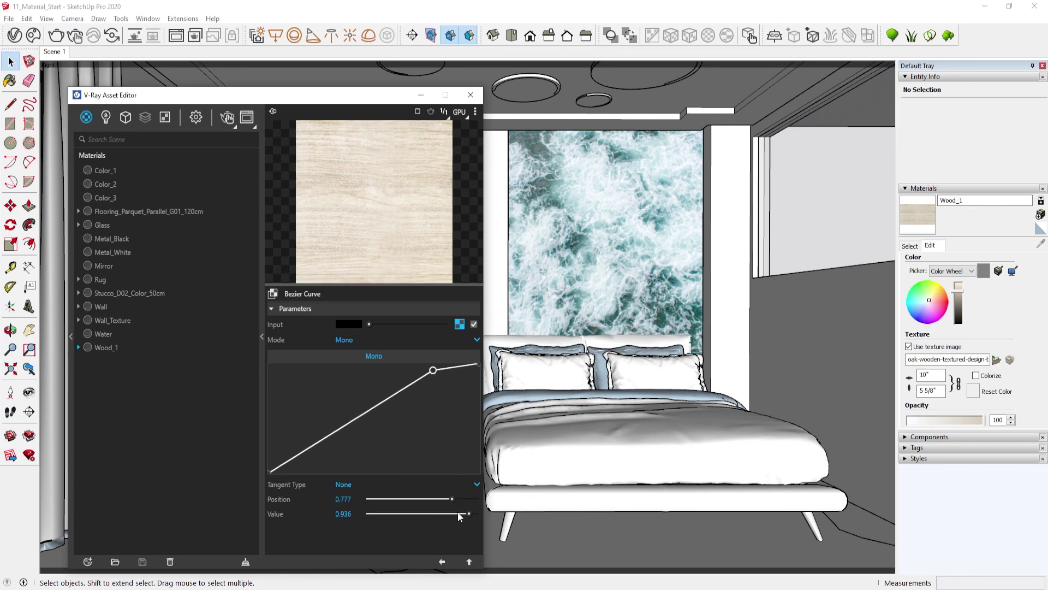
{"action": "left_click", "coordinate": [470, 559]}
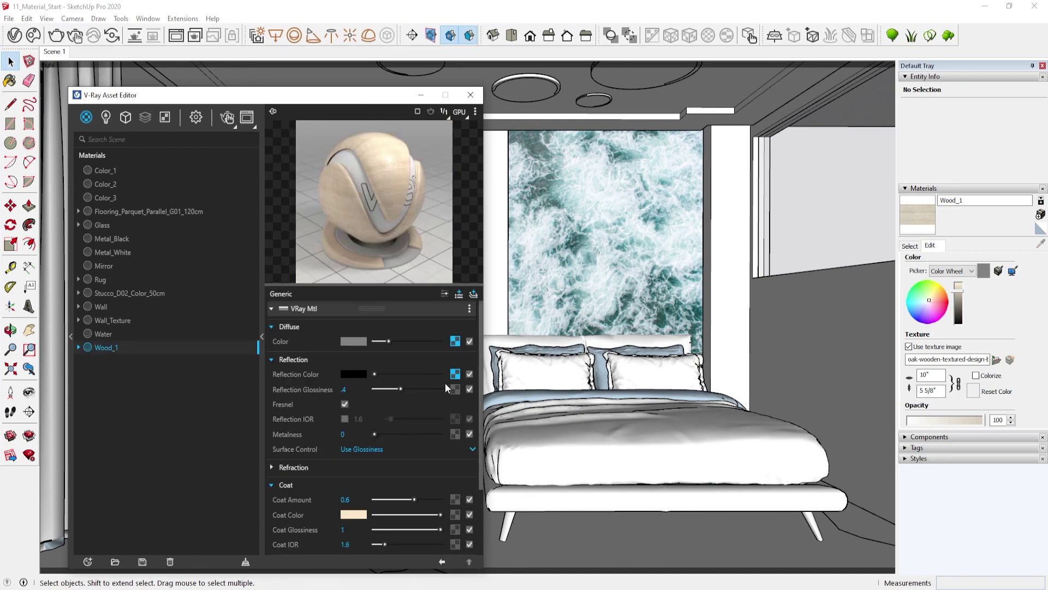
{"action": "left_click", "coordinate": [262, 336]}
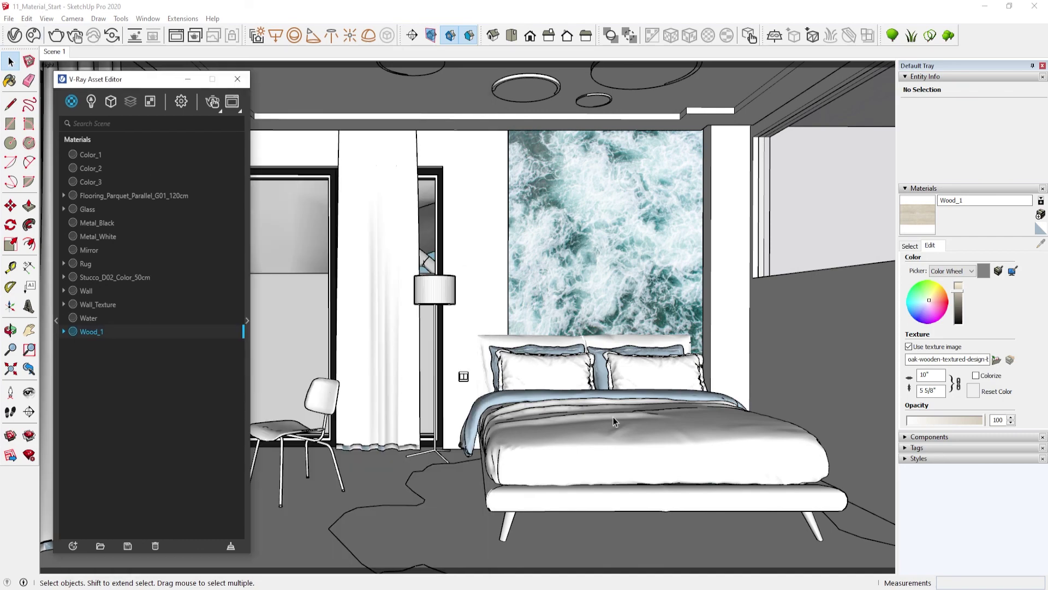